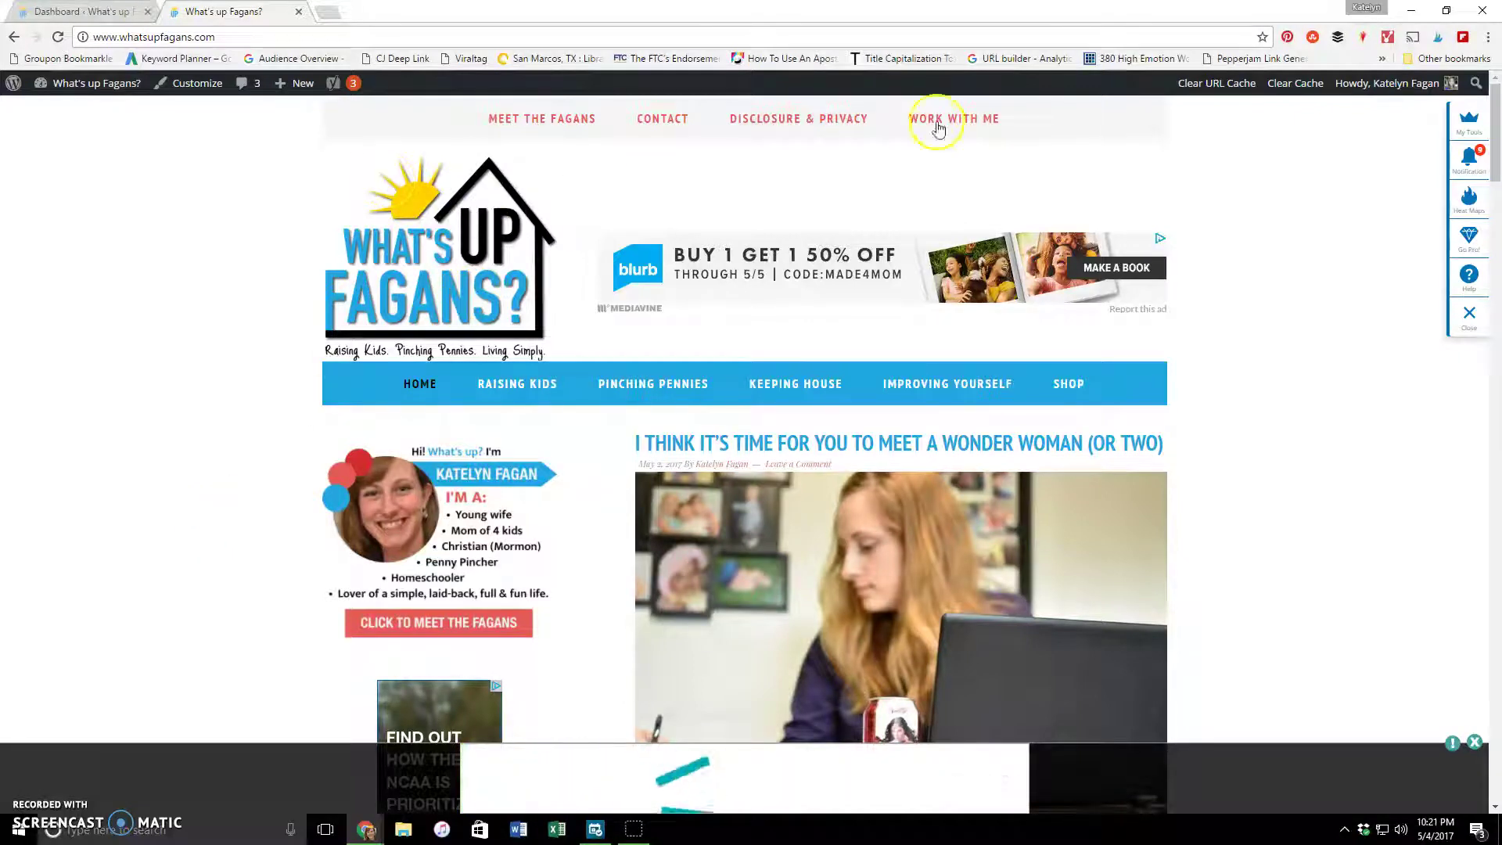
# Open the Saving Money page through the site menu's Pinching Pennies > Money Saving Tips link.
pyautogui.moveTo(932, 394)
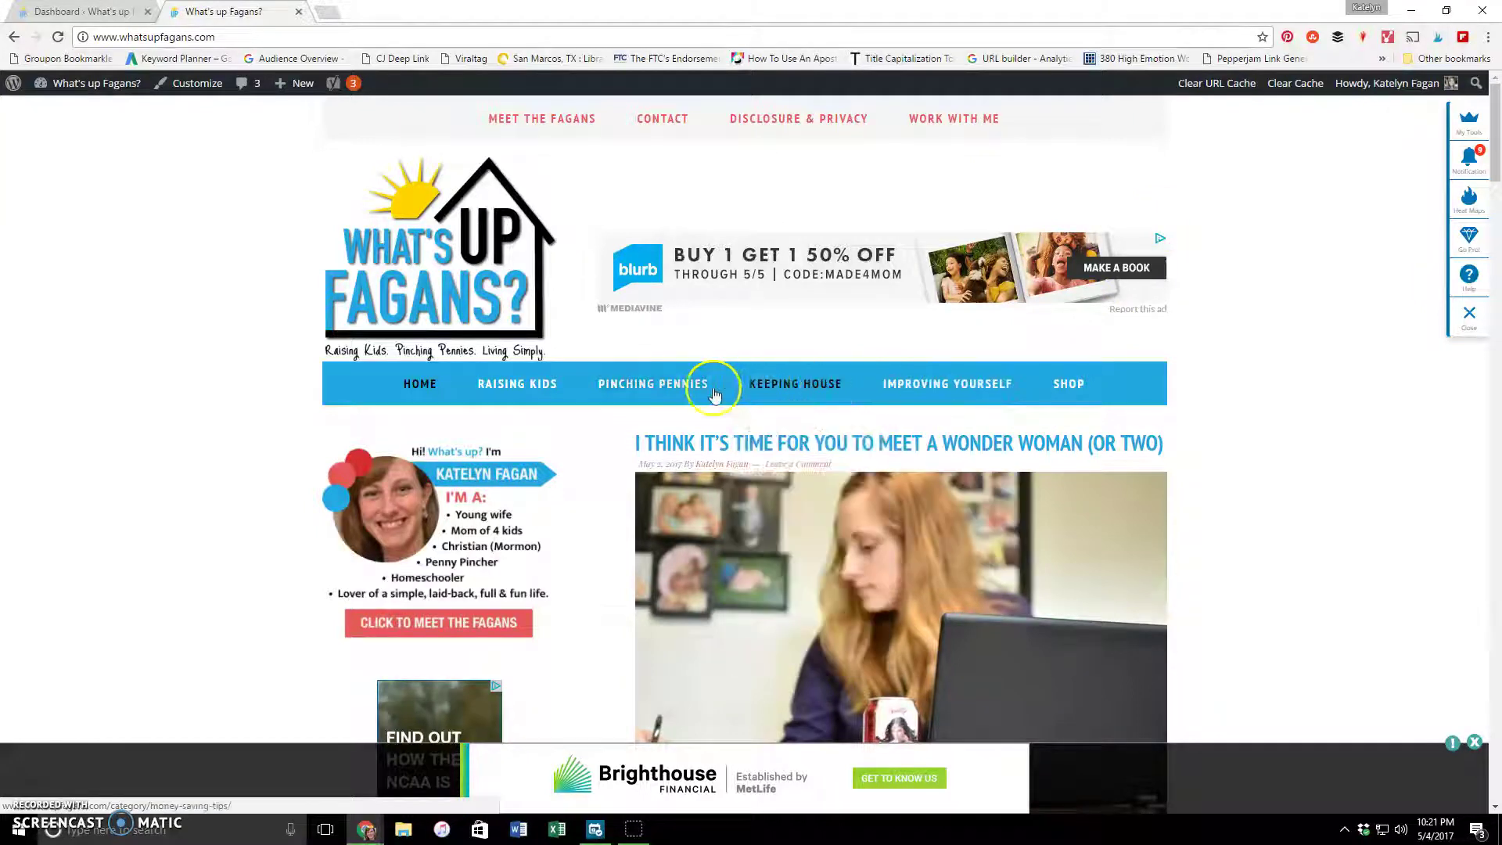
pyautogui.moveTo(513, 393)
pyautogui.moveTo(626, 391)
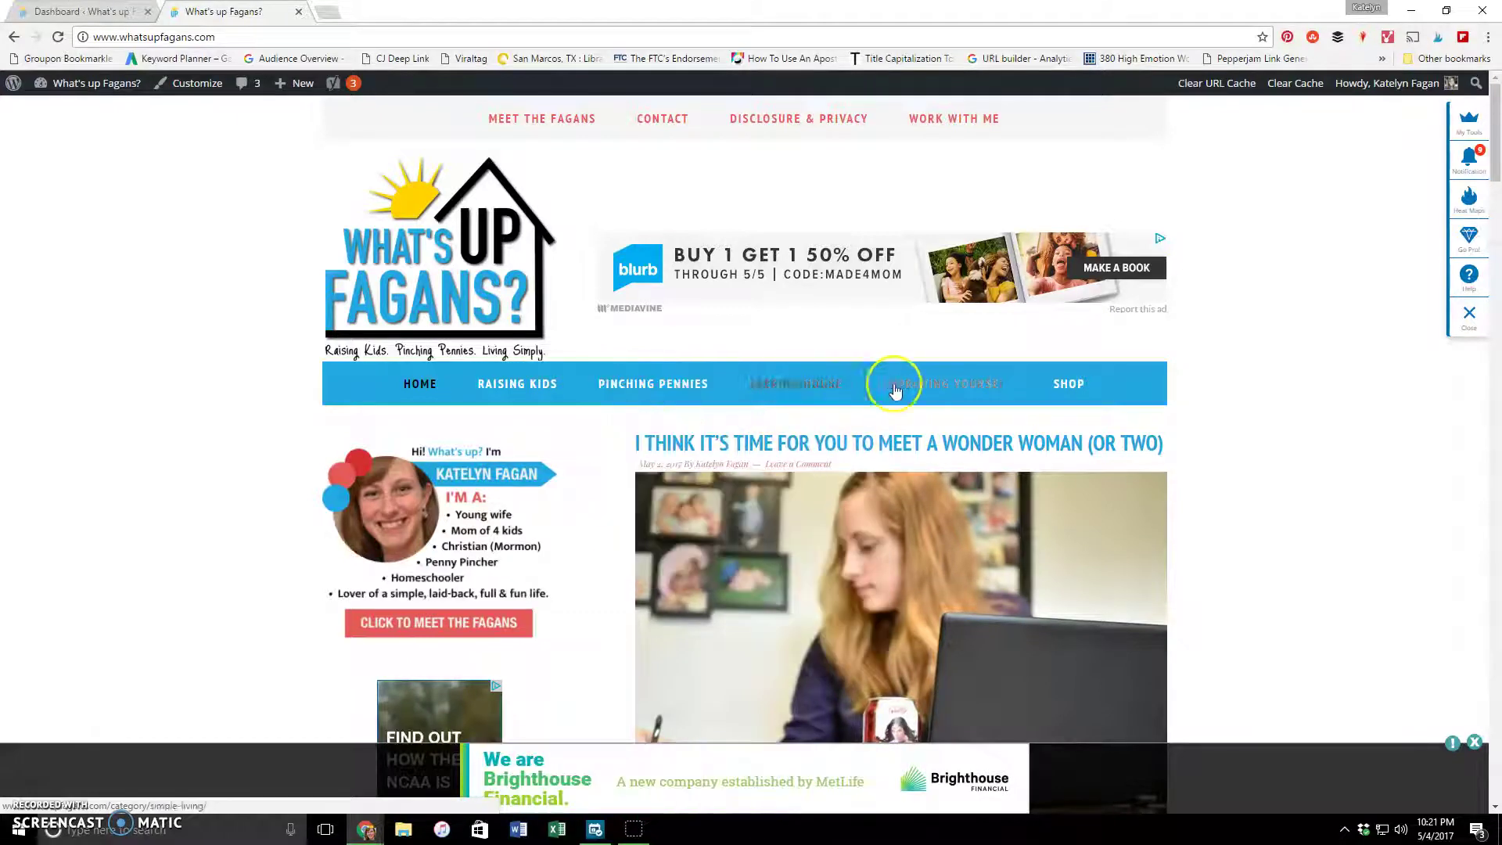
pyautogui.click(500, 391)
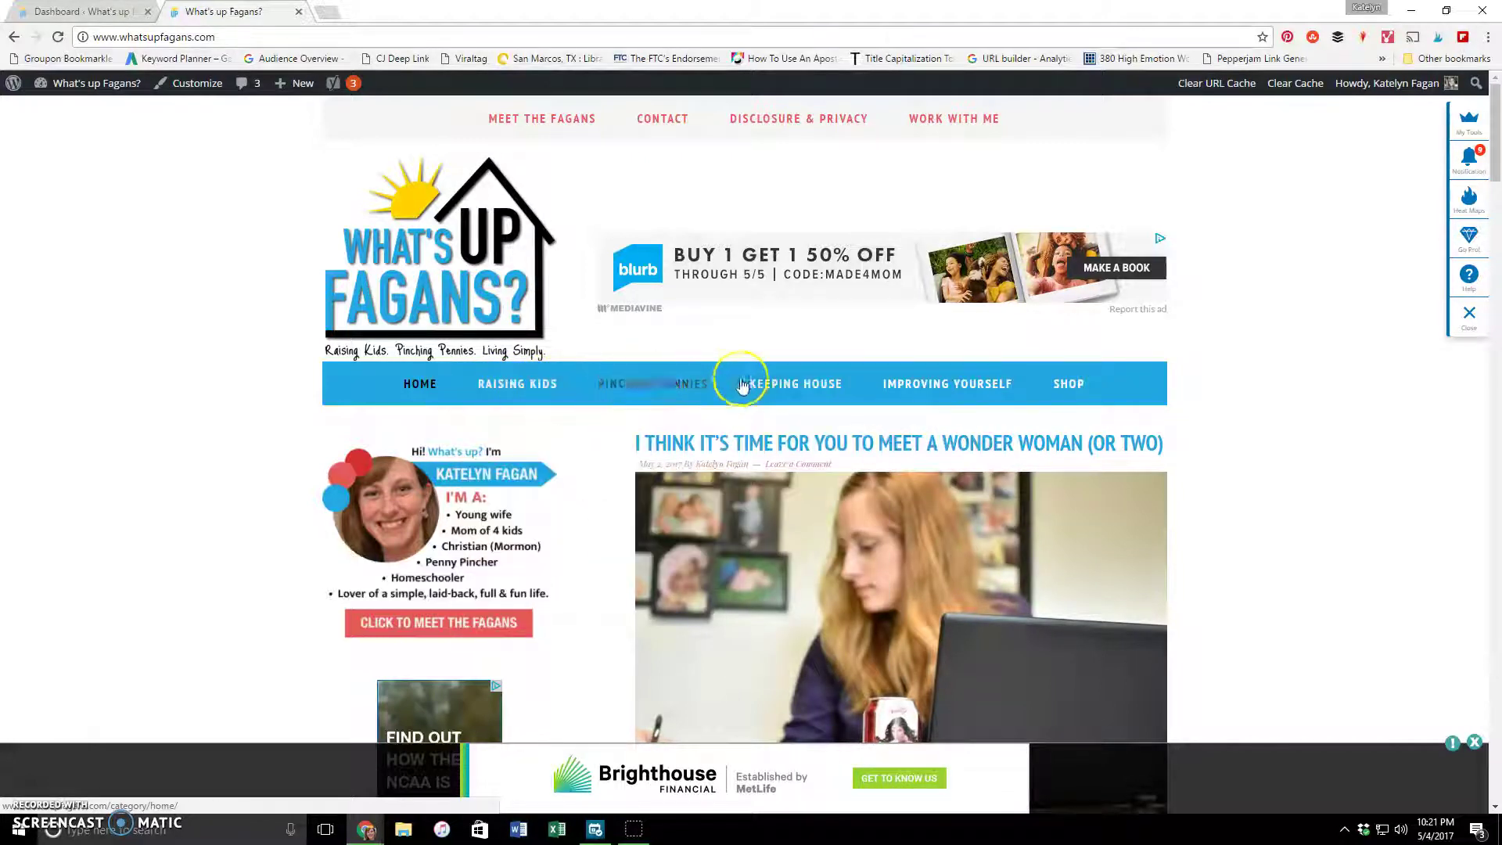
pyautogui.moveTo(546, 389)
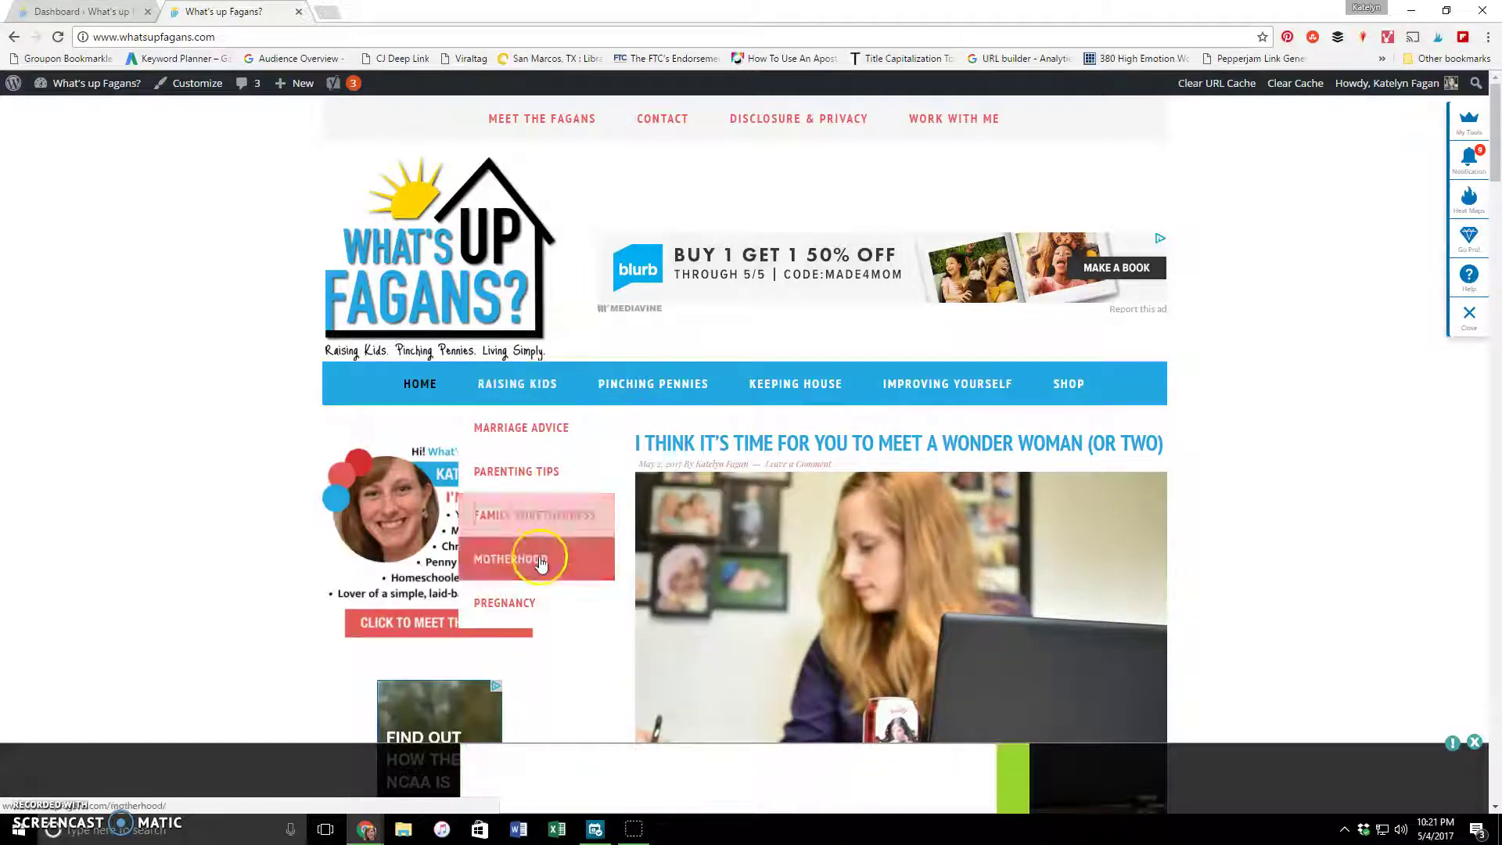
pyautogui.moveTo(538, 610)
pyautogui.moveTo(654, 389)
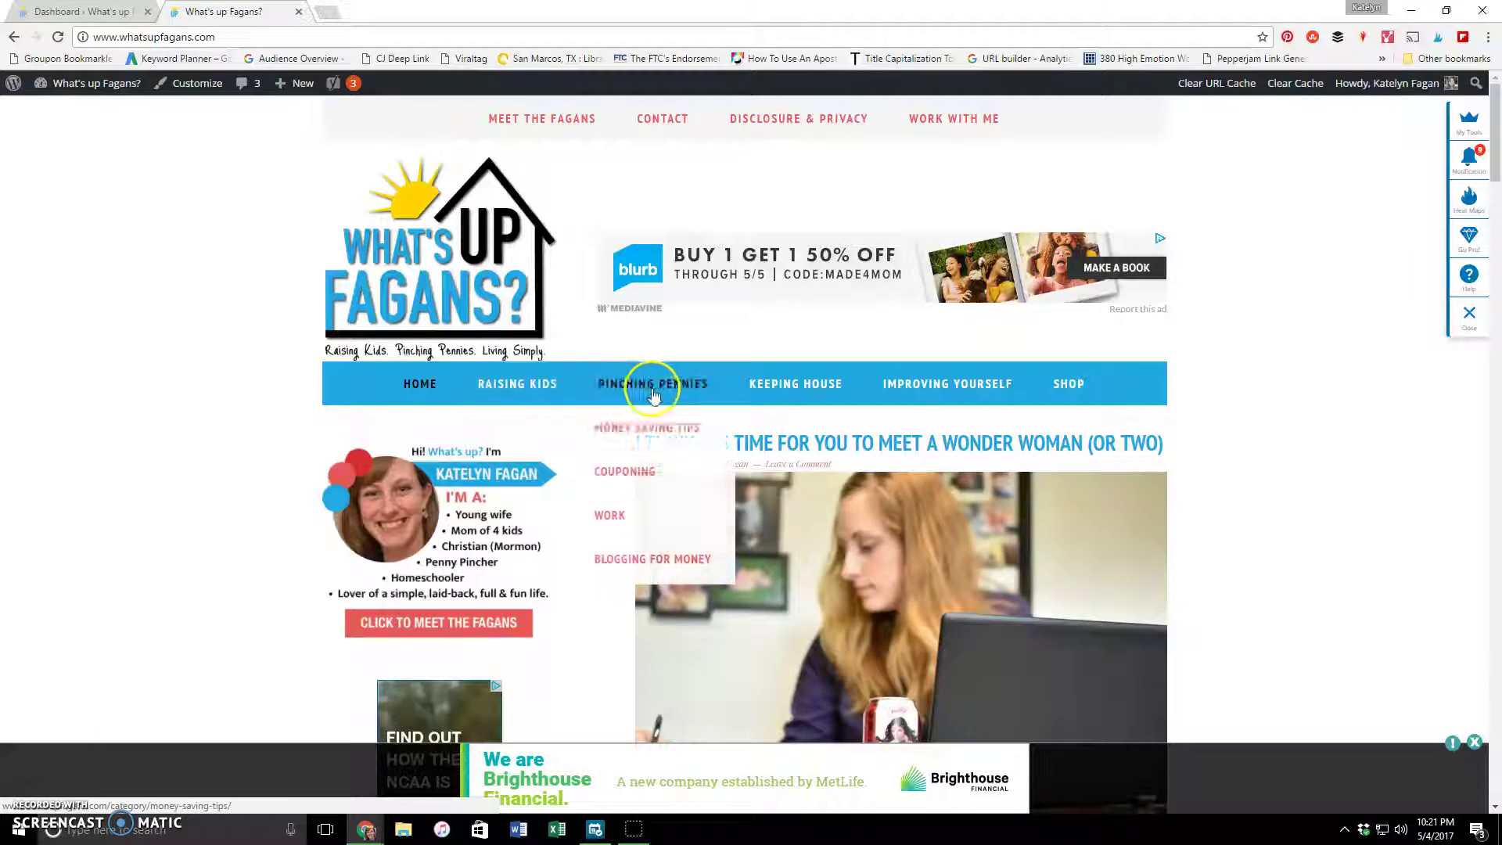
pyautogui.click(668, 429)
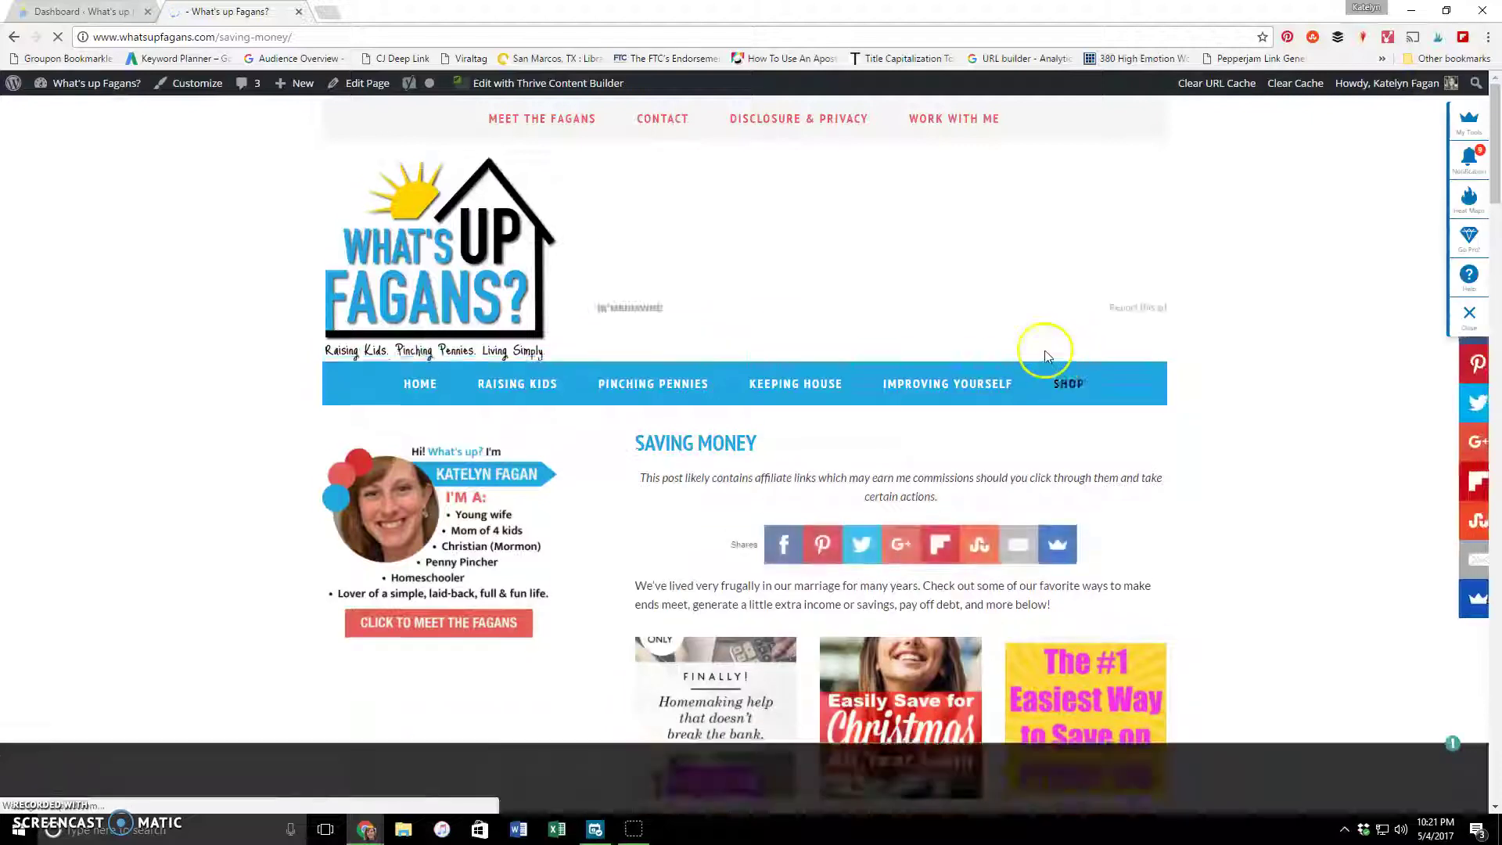
# Skim the top of the Saving Money page, briefly selecting its intro paragraph.
pyautogui.scroll(-3, 1265, 290)
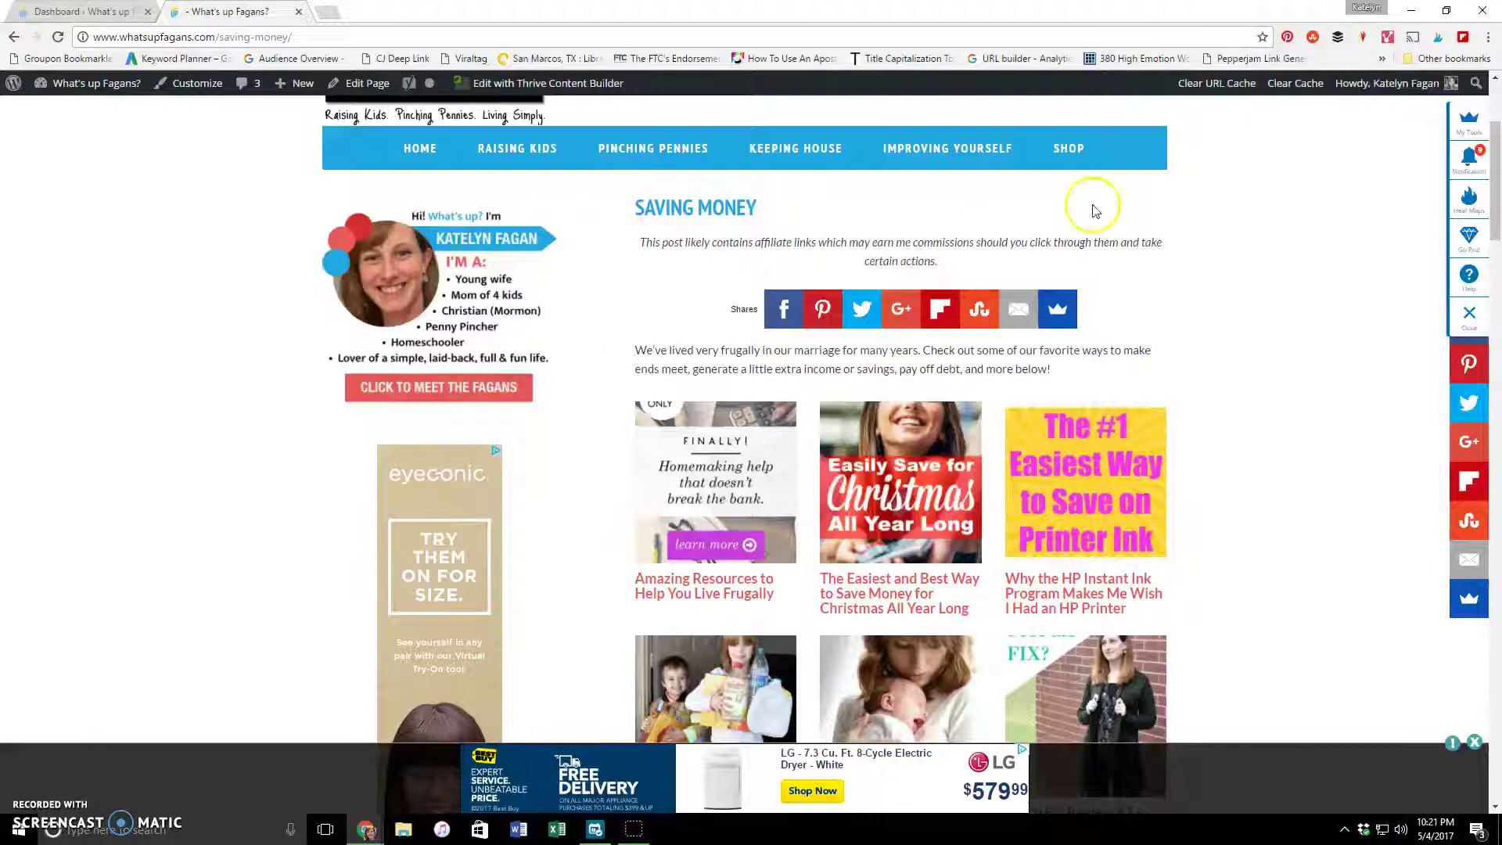
pyautogui.scroll(-1, 1099, 228)
pyautogui.scroll(1, 861, 196)
pyautogui.scroll(1, 1190, 236)
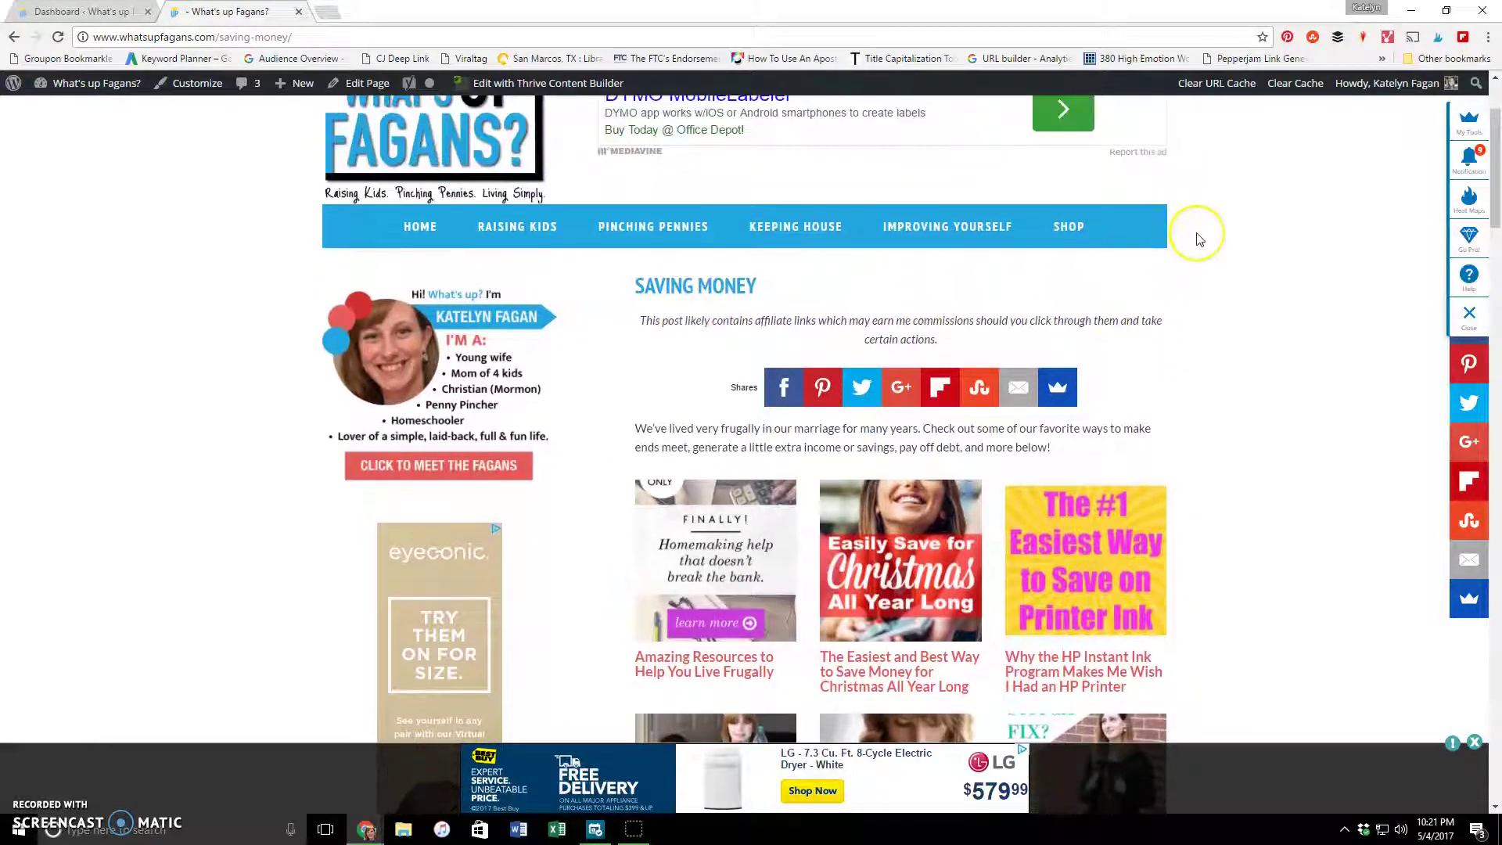
pyautogui.scroll(-2, 1199, 239)
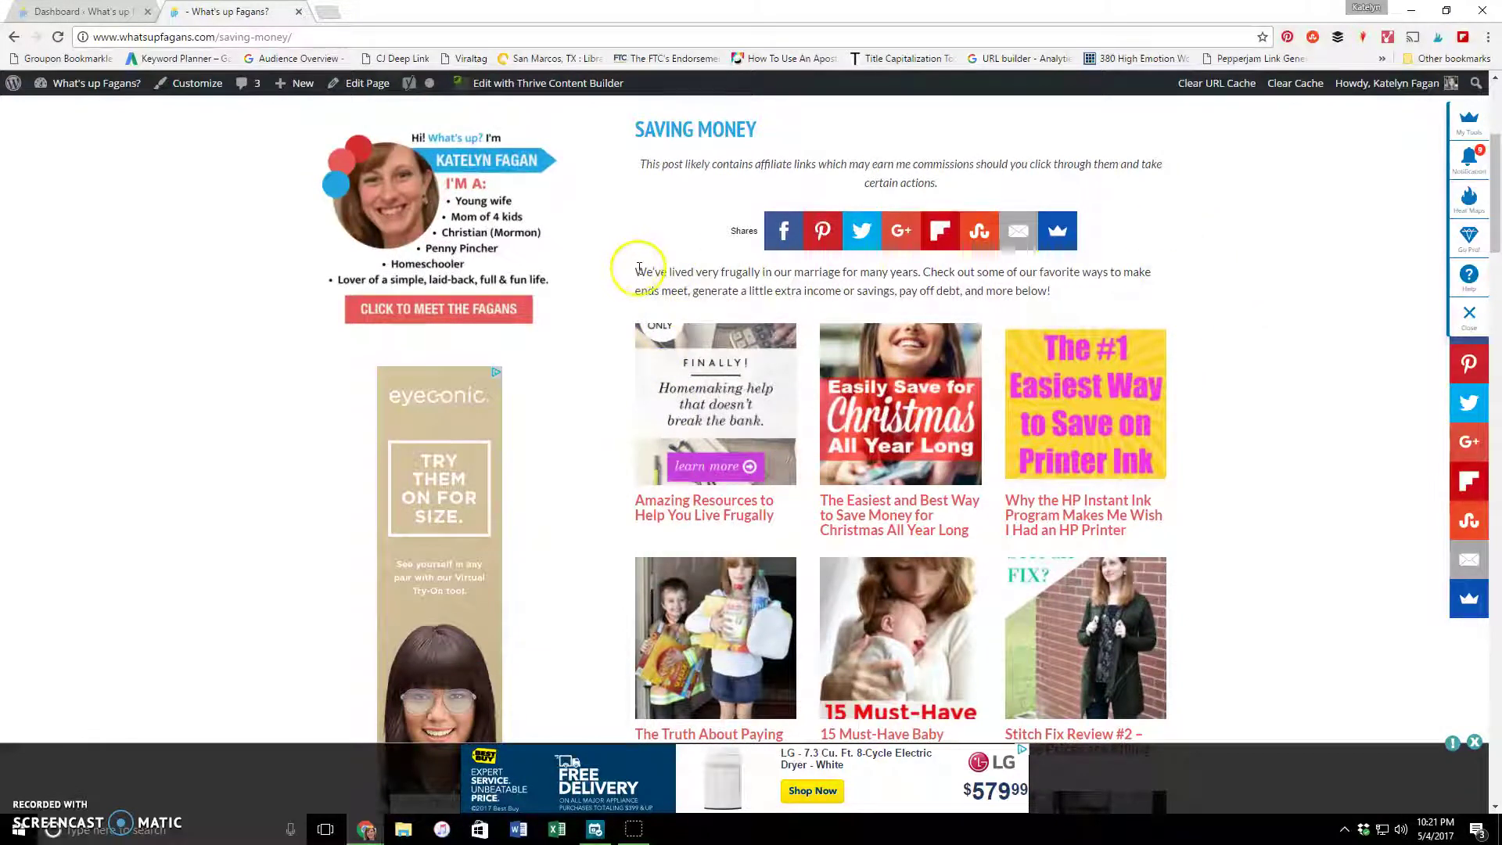
pyautogui.moveTo(637, 270); pyautogui.dragTo(1059, 293)
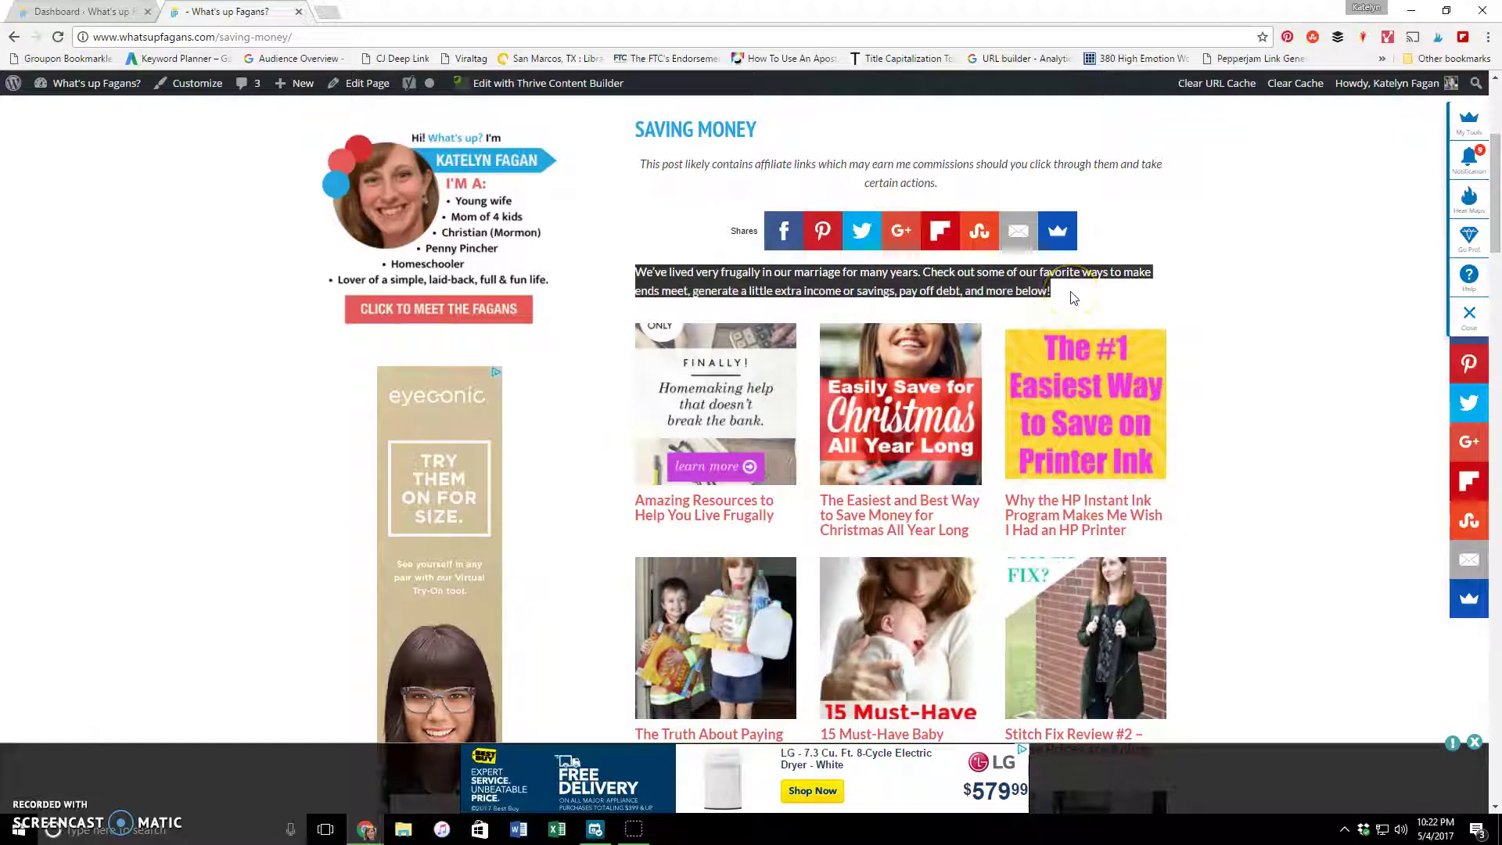
pyautogui.click(1009, 296)
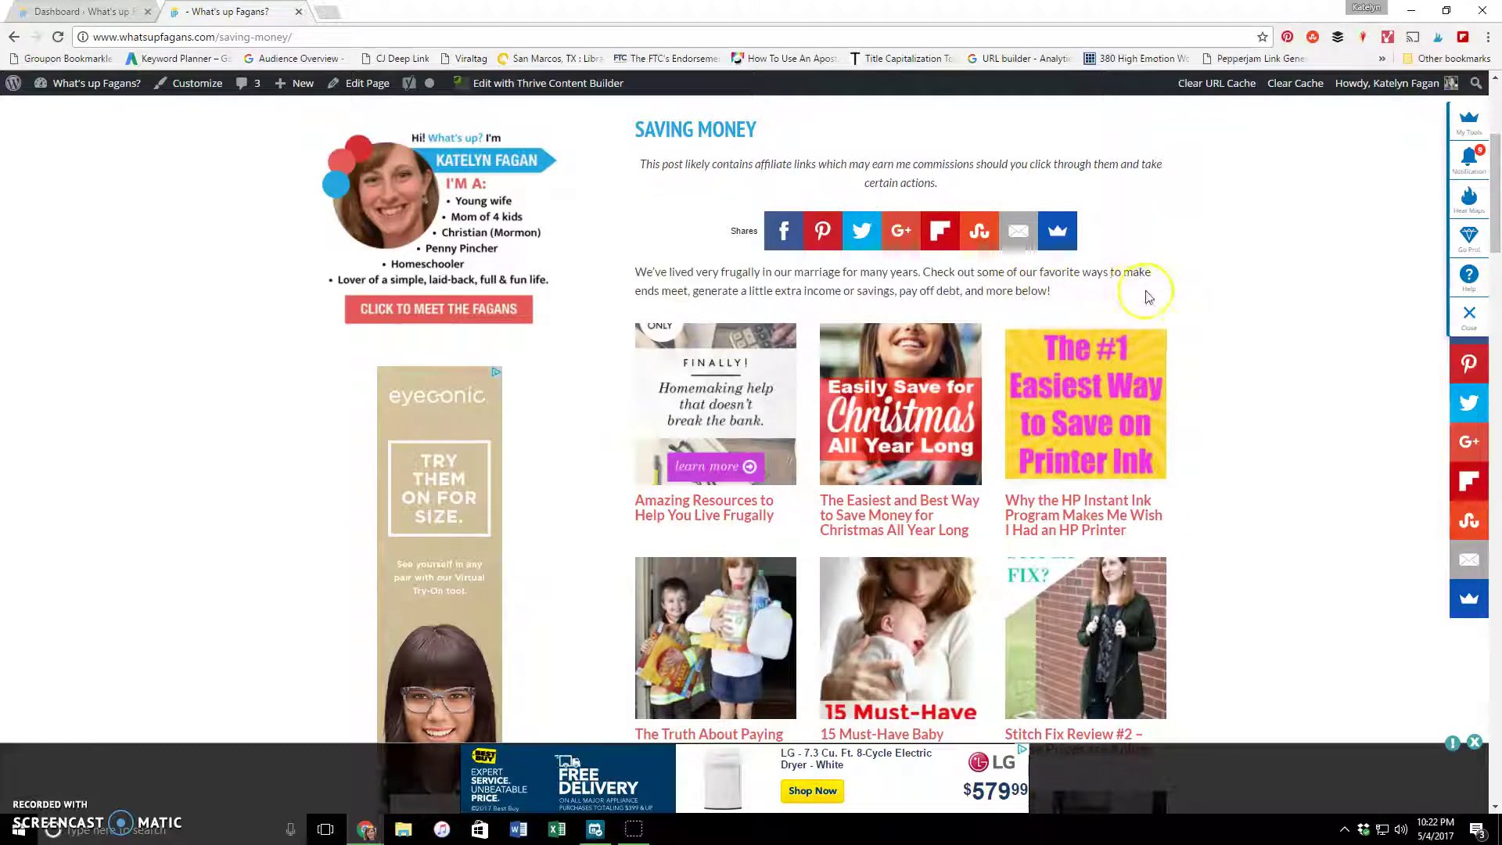
# Scroll down through the first page of the Saving Money post grid.
pyautogui.scroll(-1, 1191, 282)
pyautogui.scroll(-1, 632, 270)
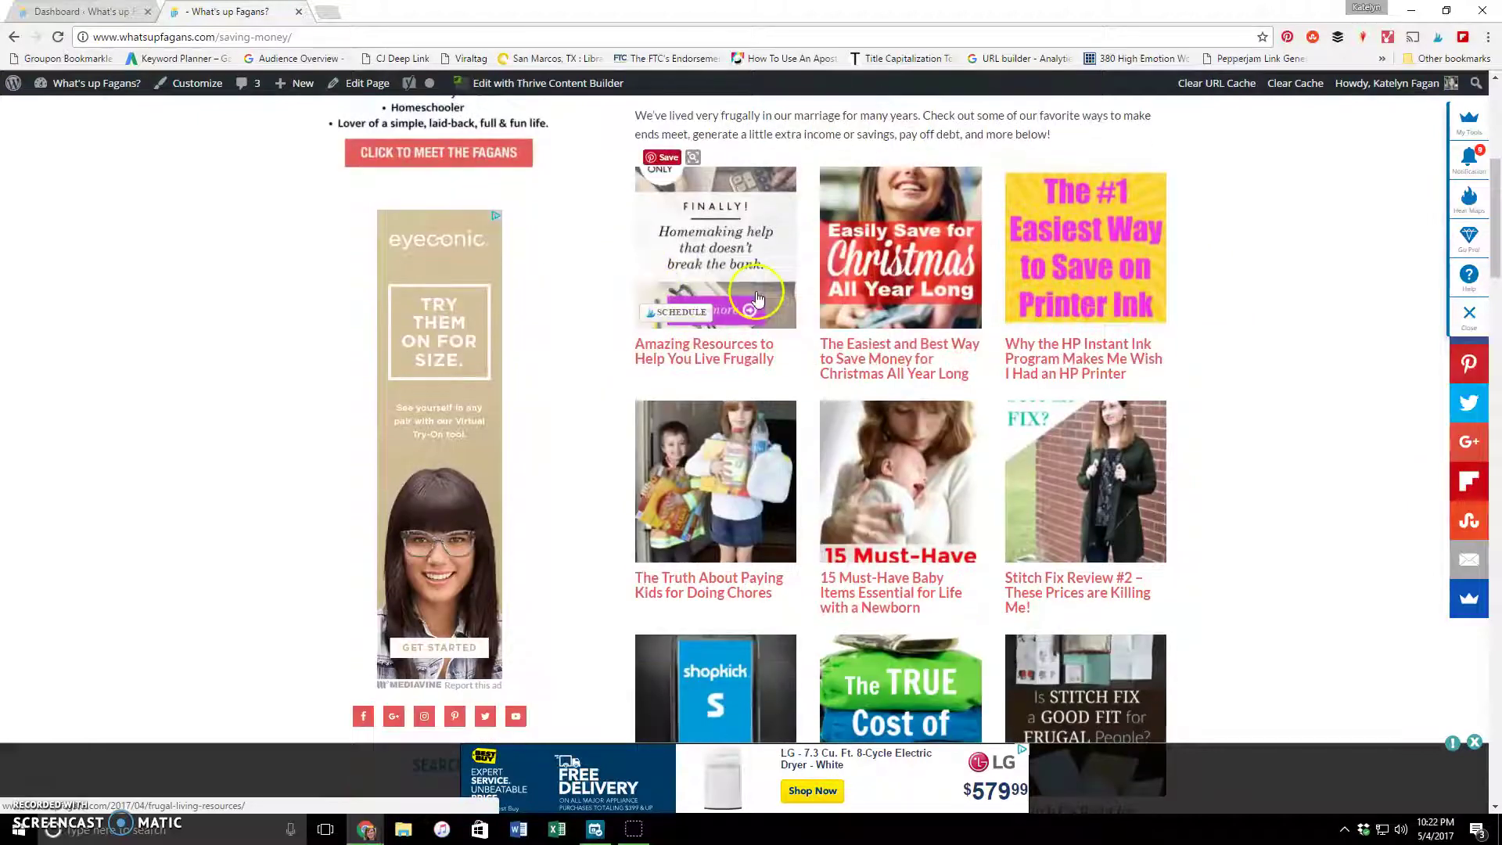
pyautogui.scroll(-1, 673, 392)
pyautogui.scroll(-5, 684, 429)
pyautogui.scroll(-5, 785, 482)
pyautogui.scroll(-8, 1057, 531)
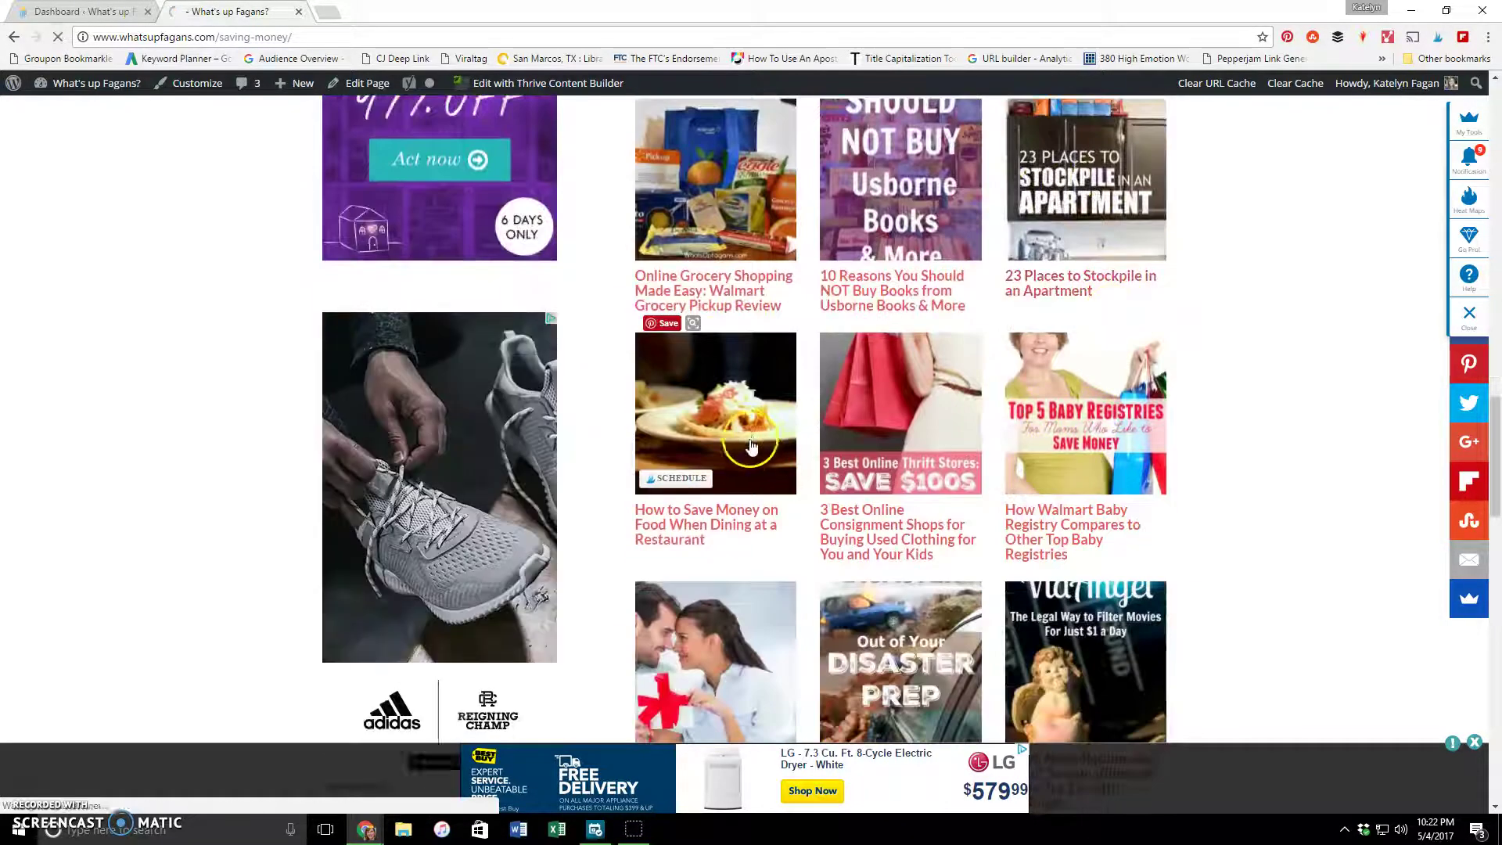
pyautogui.scroll(-1, 746, 464)
pyautogui.scroll(-5, 970, 327)
pyautogui.scroll(-6, 934, 436)
pyautogui.scroll(-2, 1066, 474)
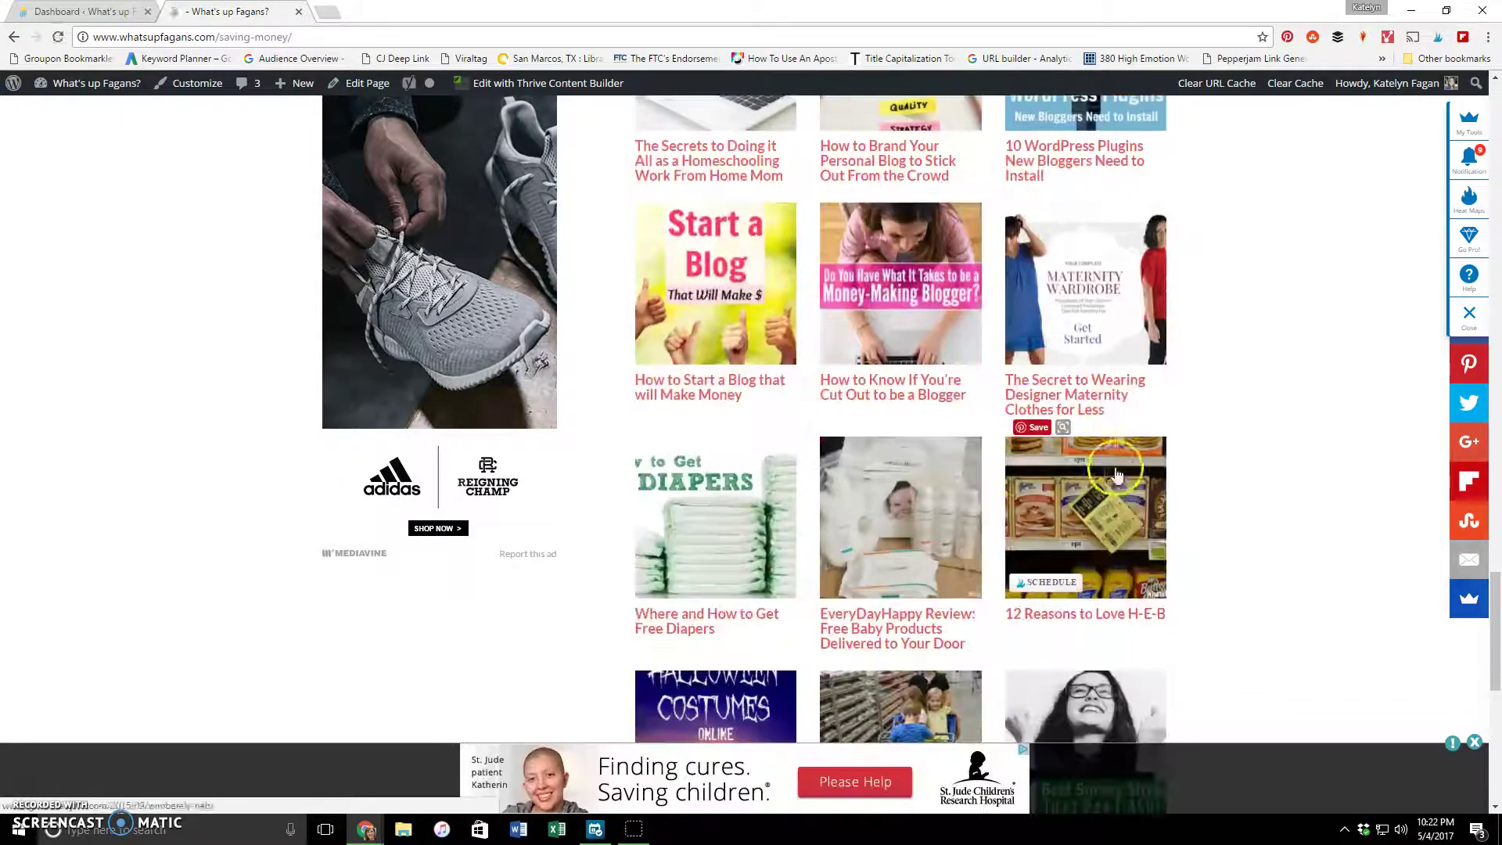
pyautogui.scroll(-3, 747, 529)
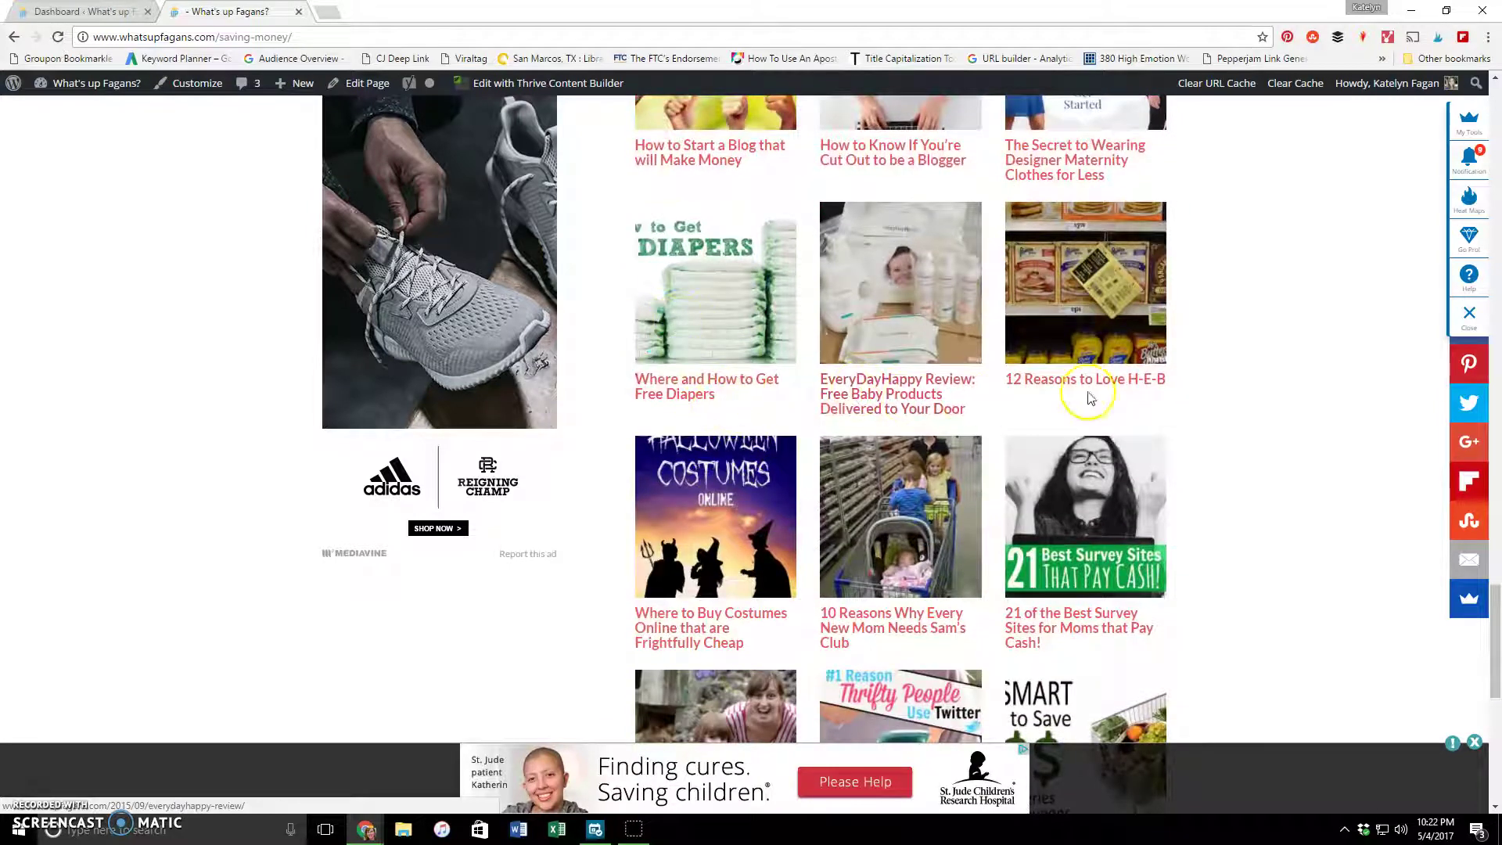
pyautogui.scroll(-5, 1104, 391)
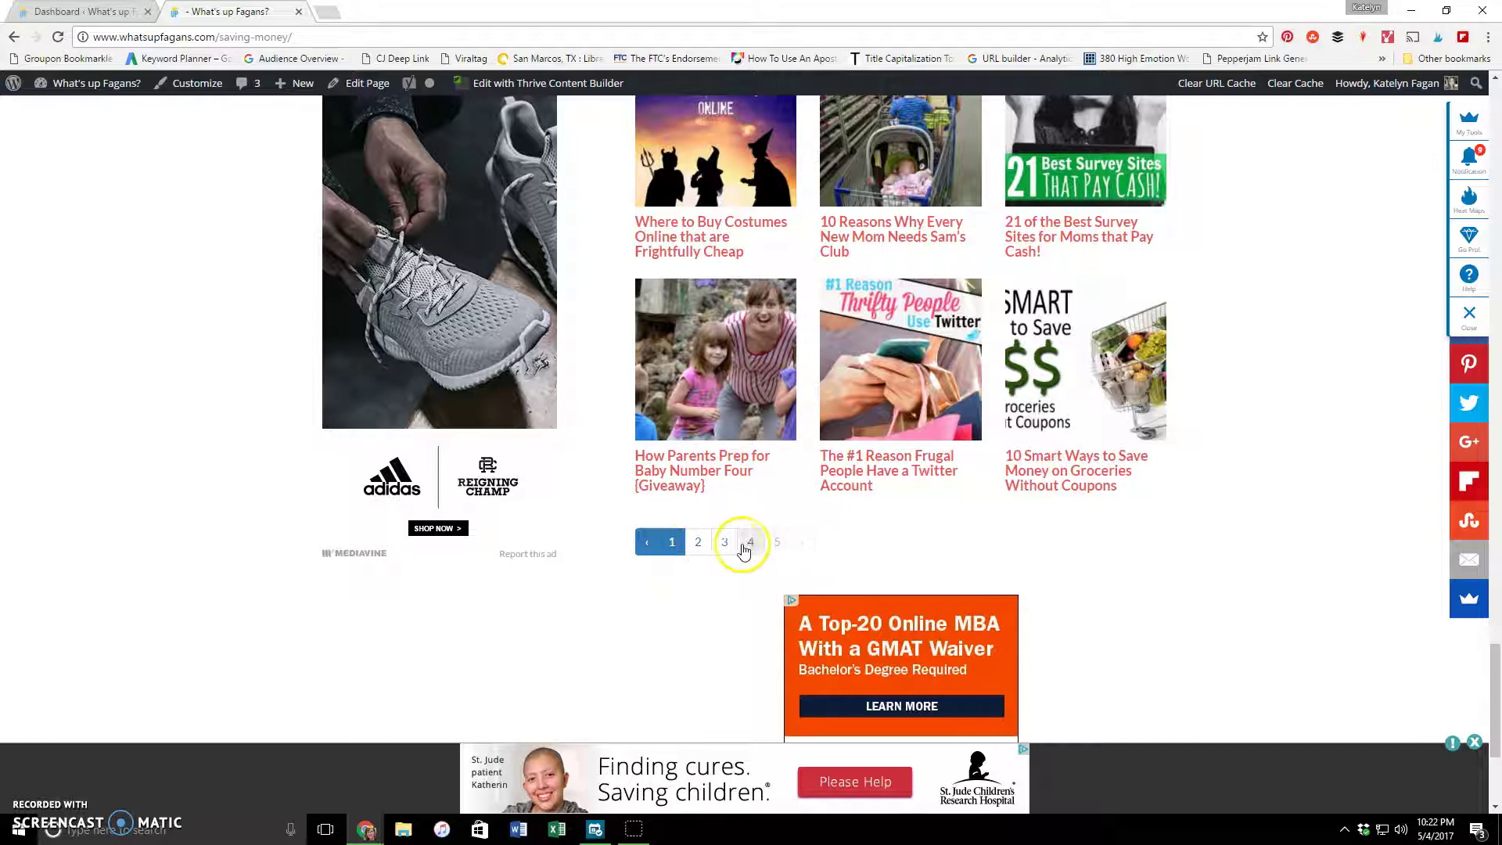
# Browse page 2 of the Saving Money posts.
pyautogui.click(696, 550)
pyautogui.scroll(-4, 1160, 241)
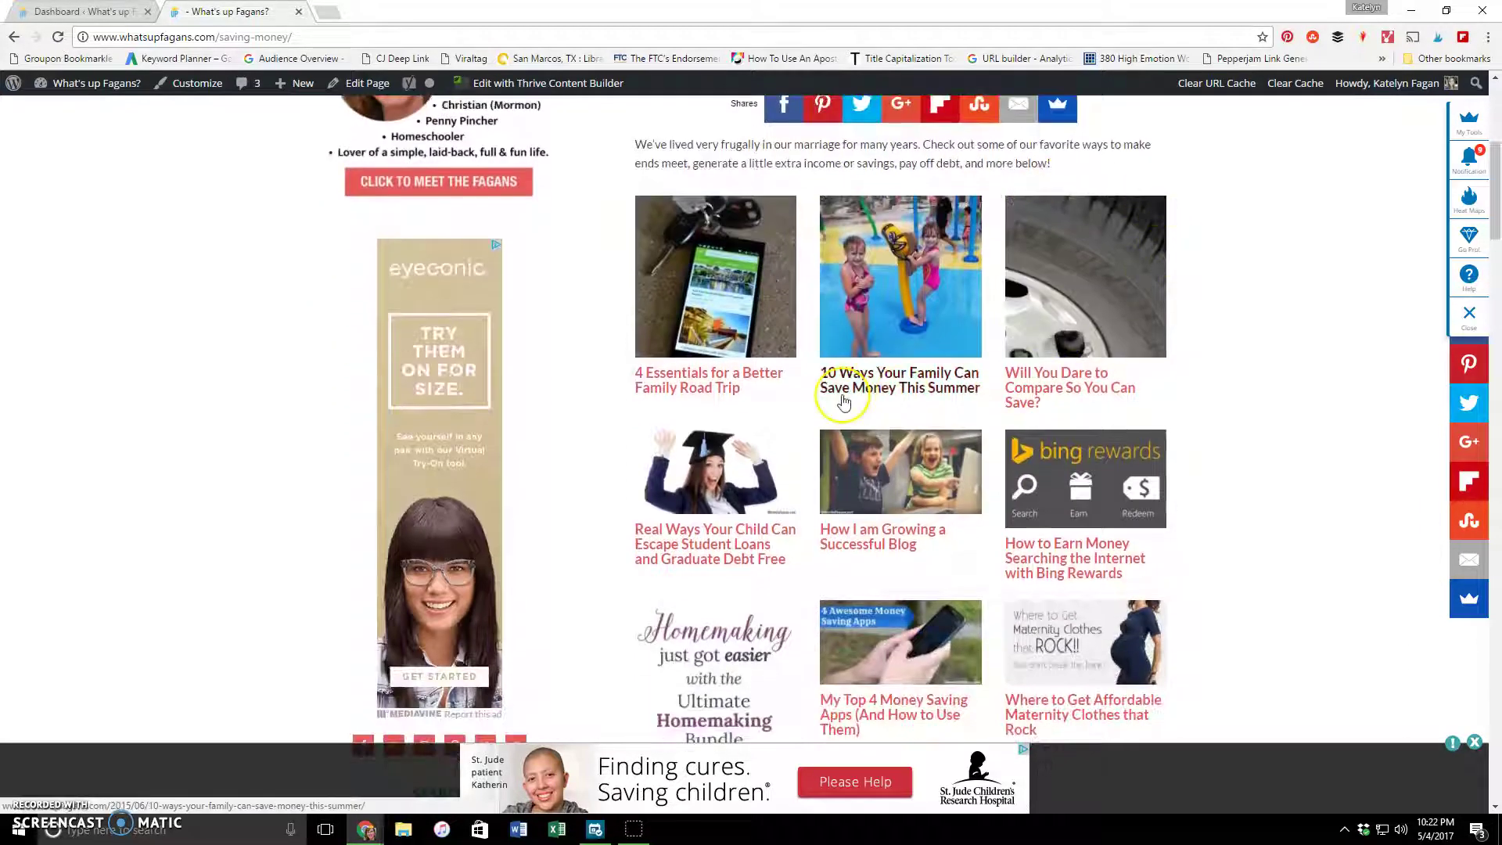
pyautogui.scroll(-15, 912, 369)
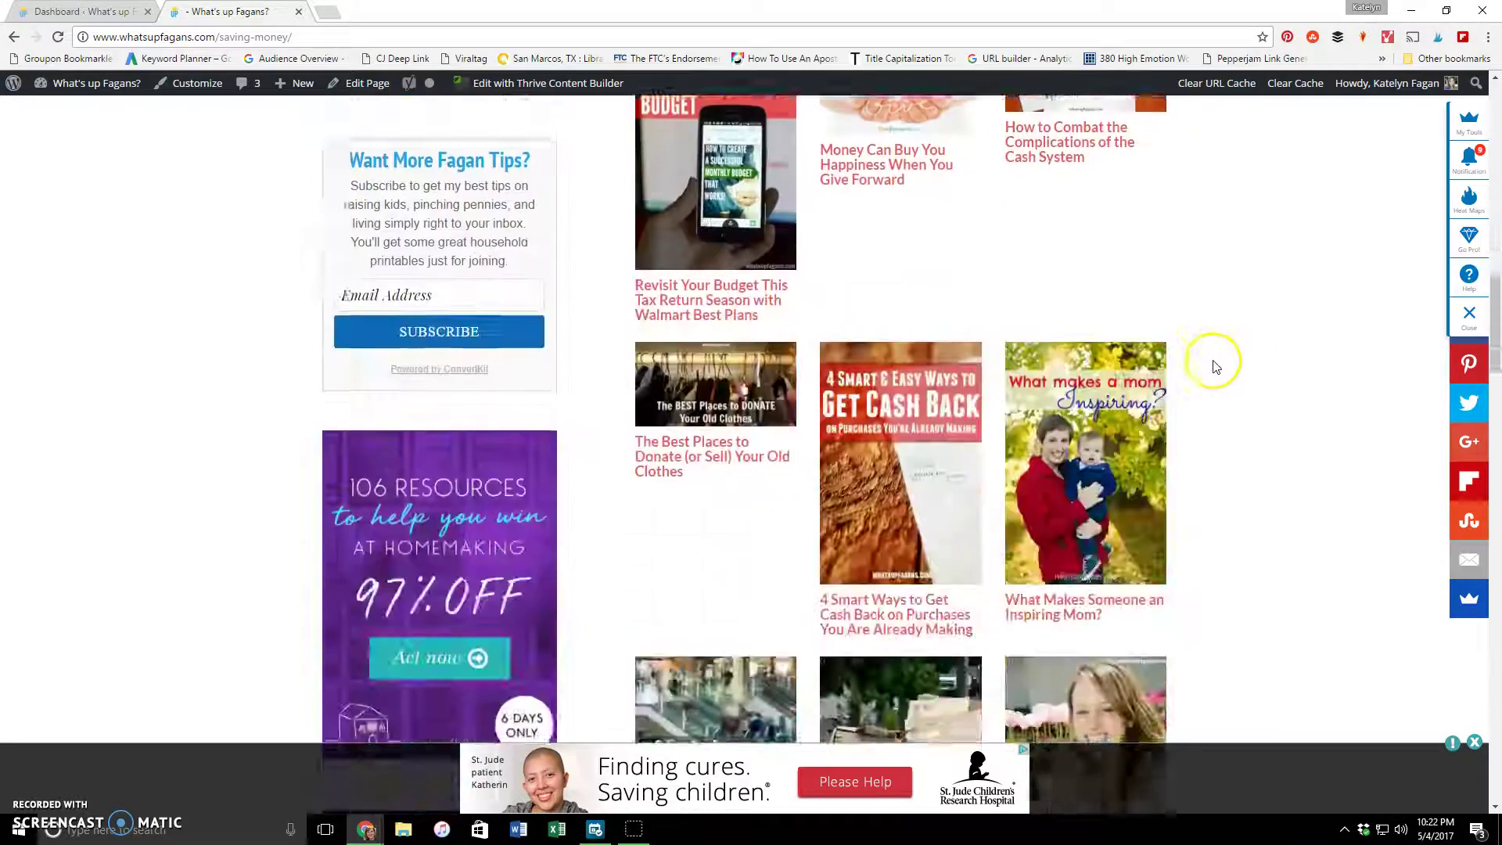
pyautogui.scroll(-8, 1216, 367)
pyautogui.scroll(-15, 865, 438)
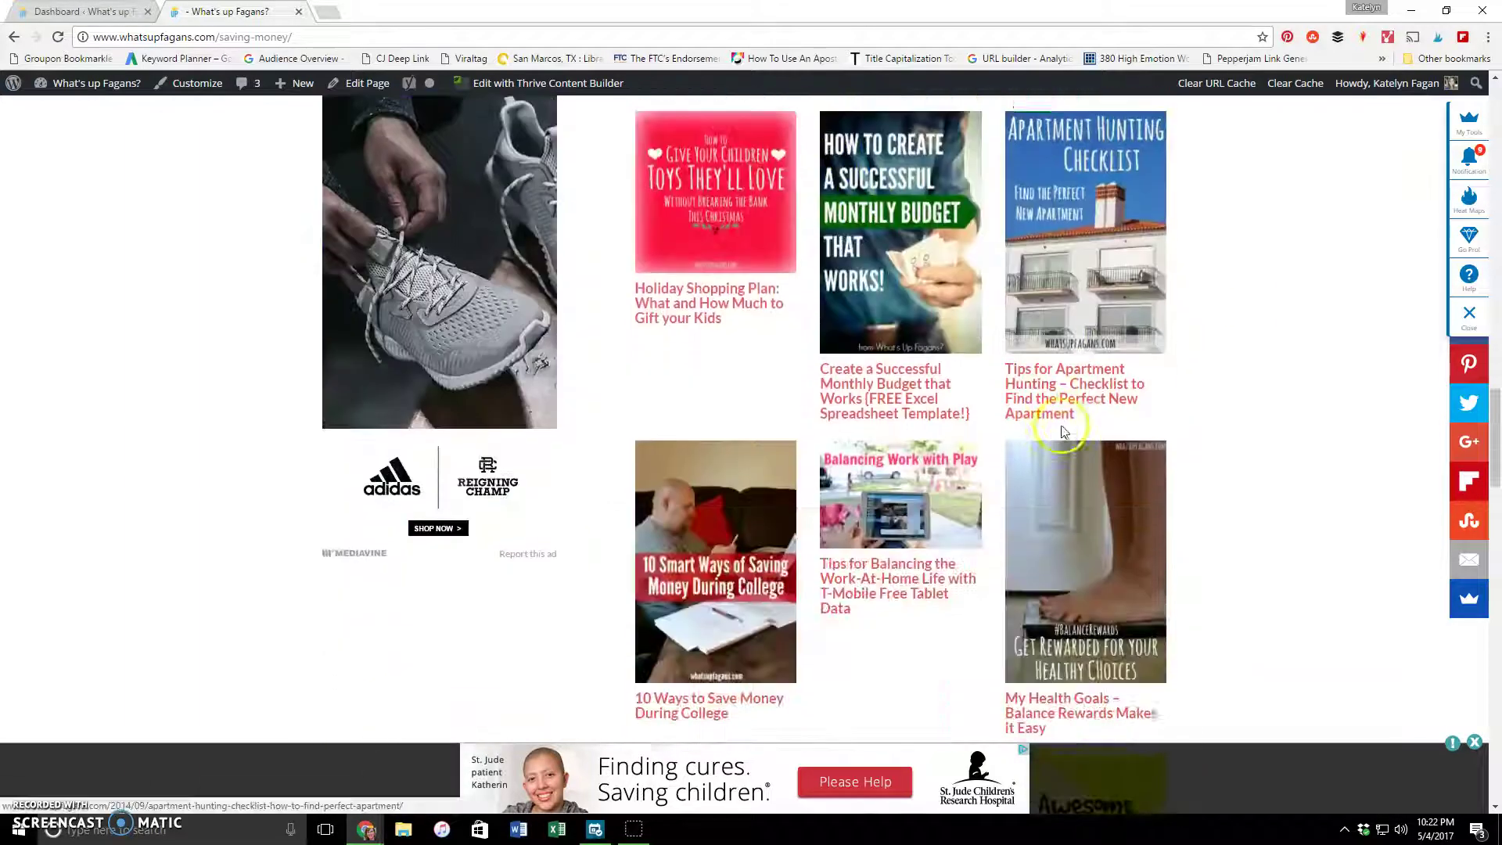
pyautogui.scroll(-16, 1174, 481)
pyautogui.scroll(15, 996, 430)
pyautogui.scroll(20, 821, 361)
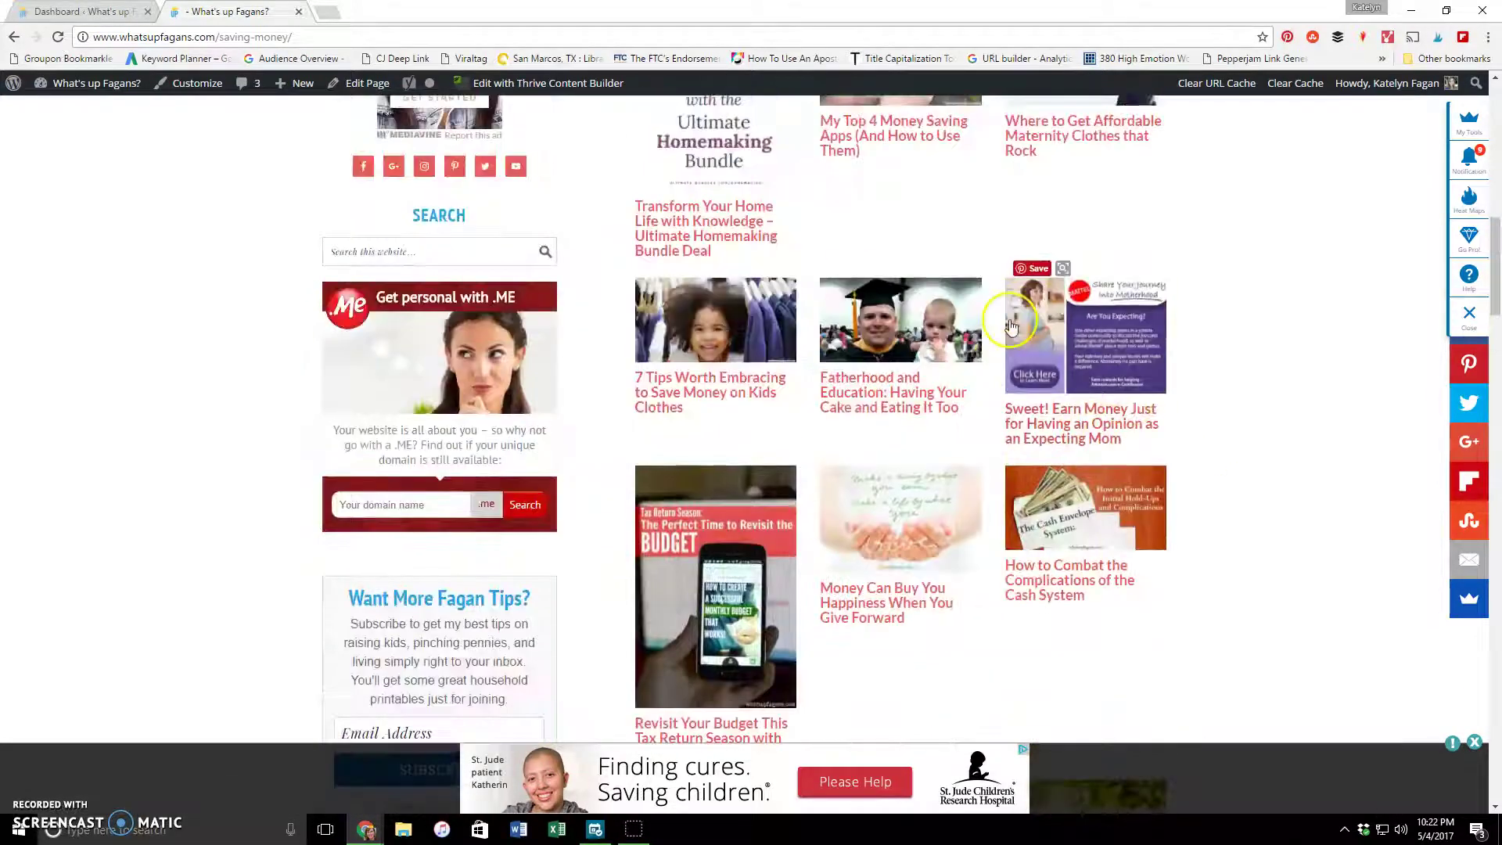
pyautogui.scroll(12, 1009, 337)
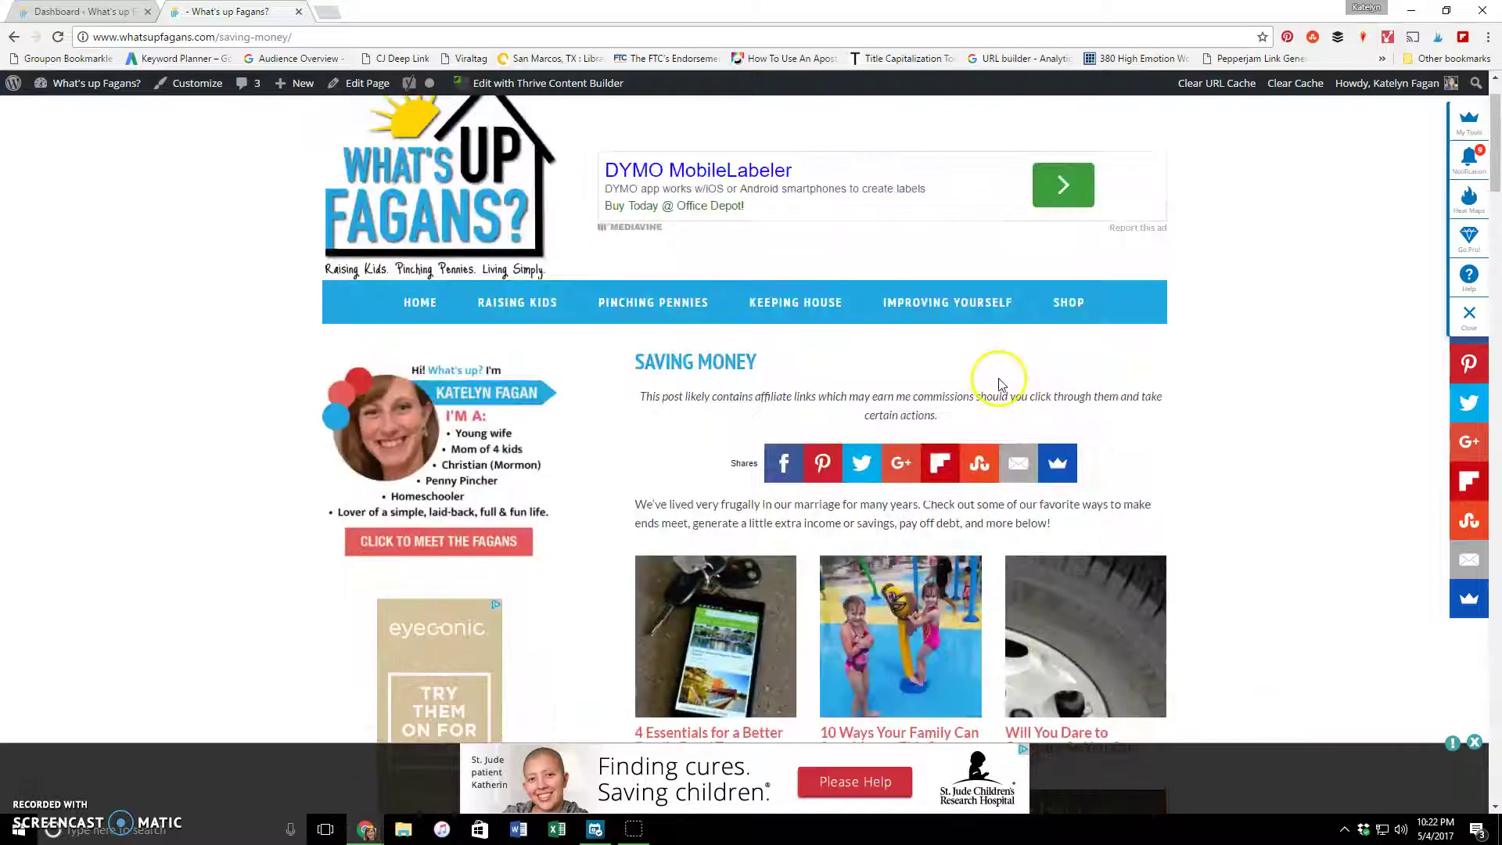
pyautogui.scroll(-1, 1001, 563)
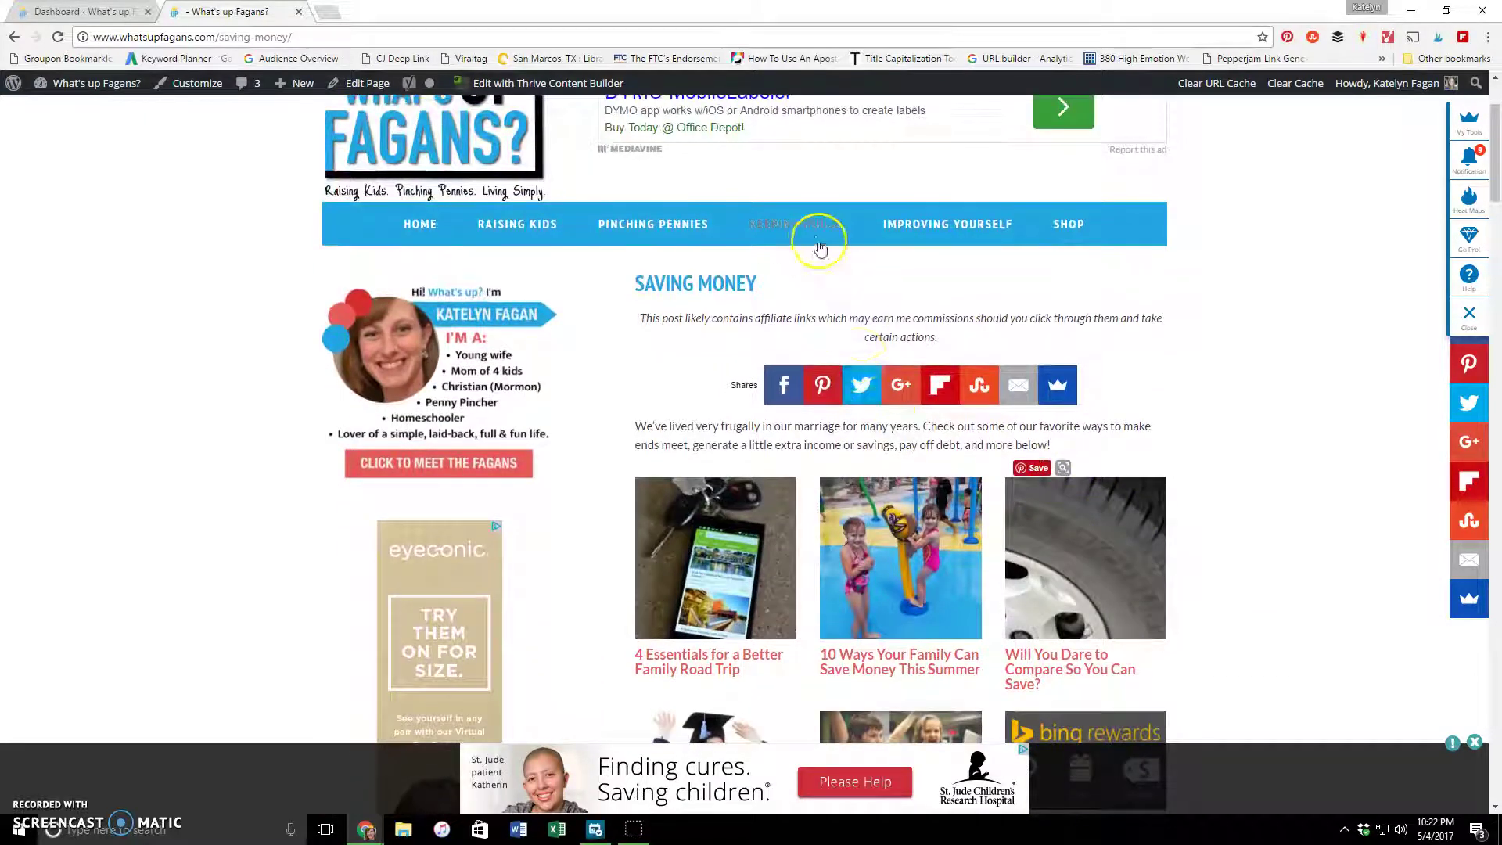
pyautogui.moveTo(816, 240)
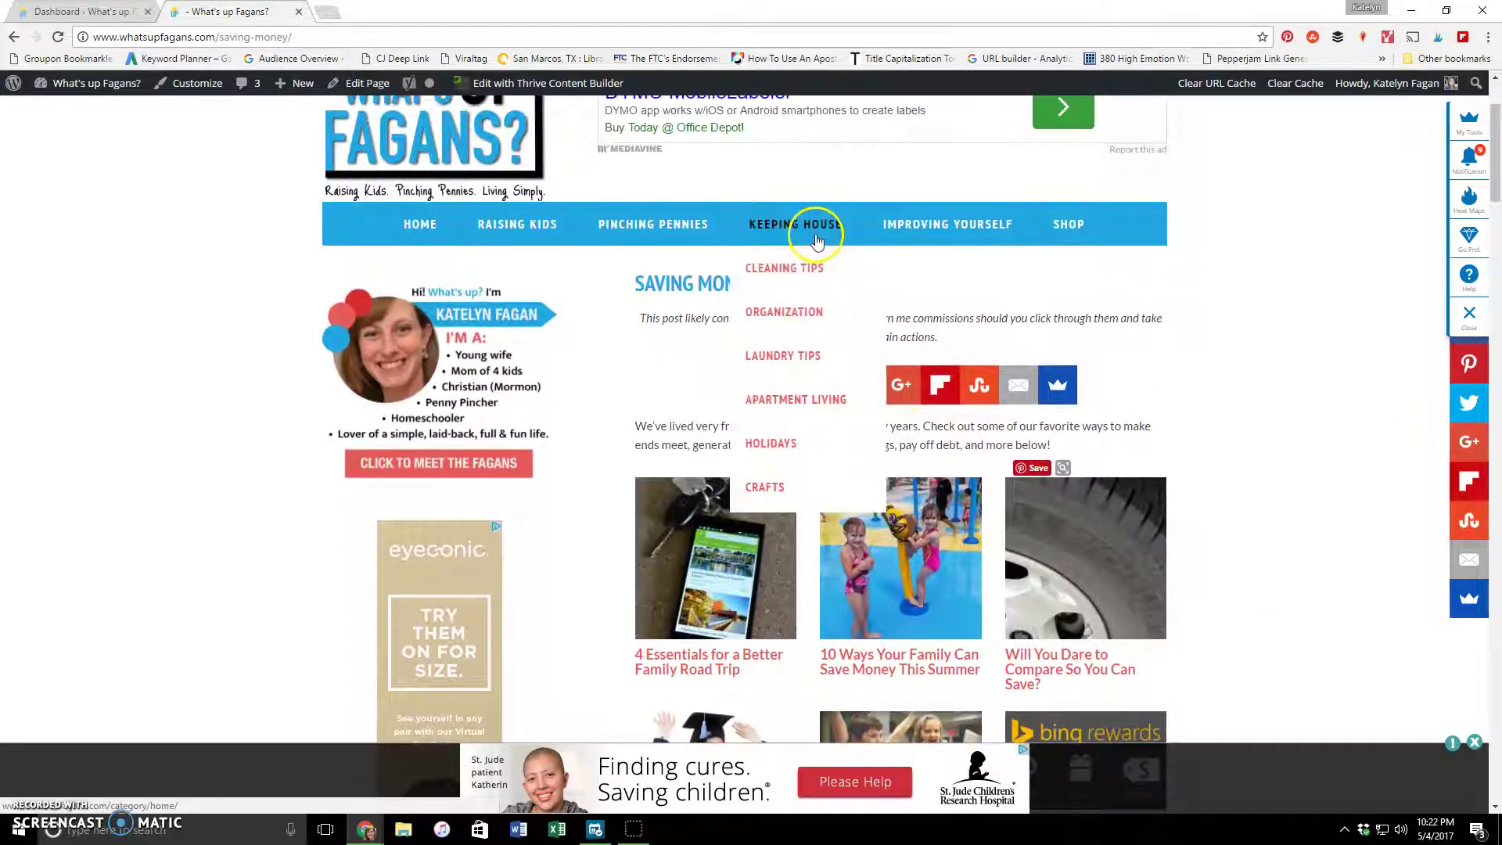
pyautogui.click(817, 317)
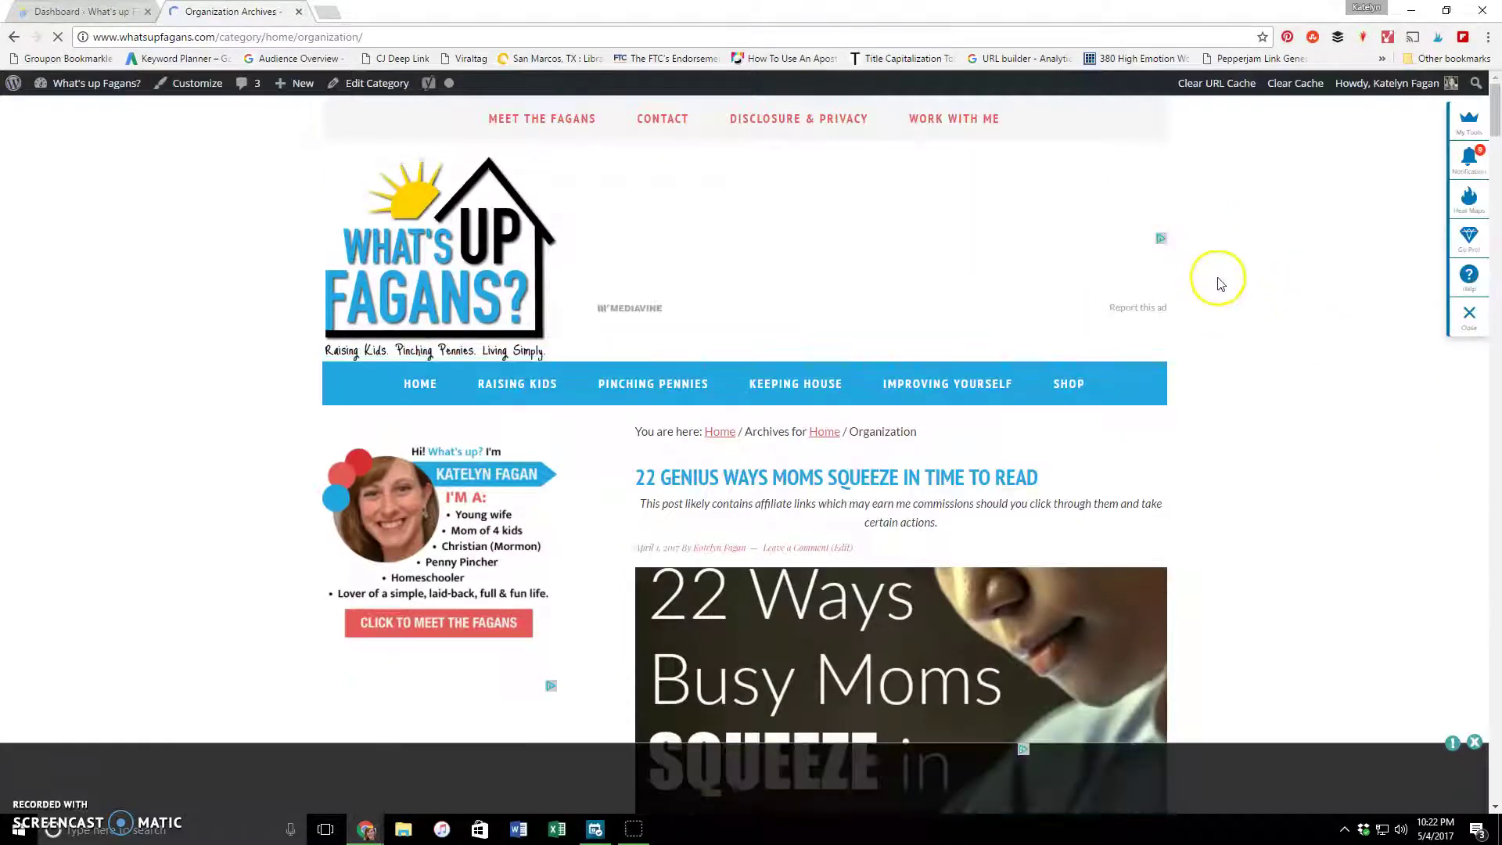
pyautogui.scroll(-5, 1330, 359)
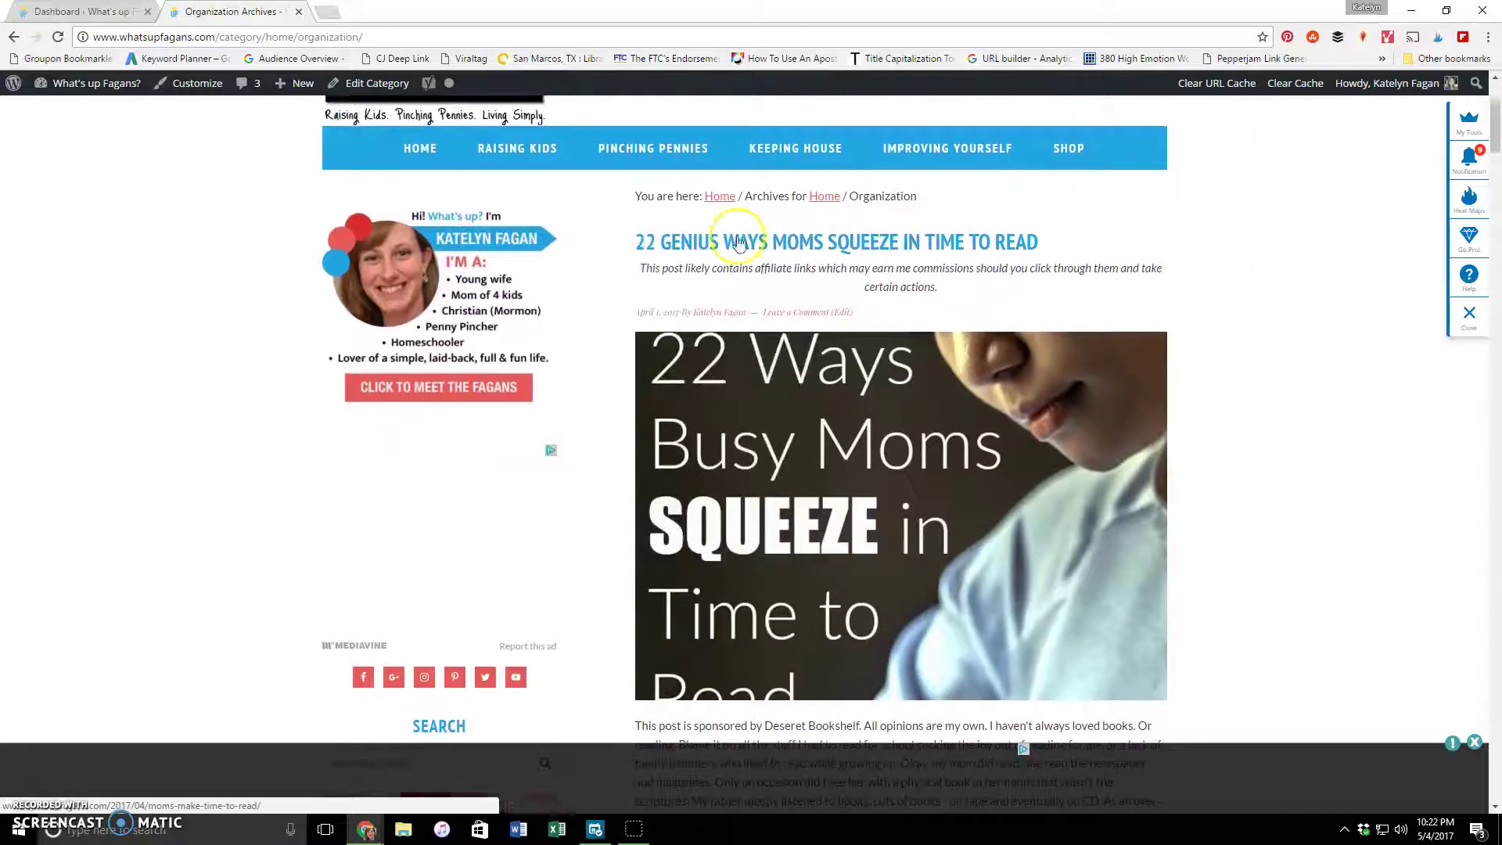
pyautogui.scroll(-7, 1111, 313)
pyautogui.scroll(3, 814, 218)
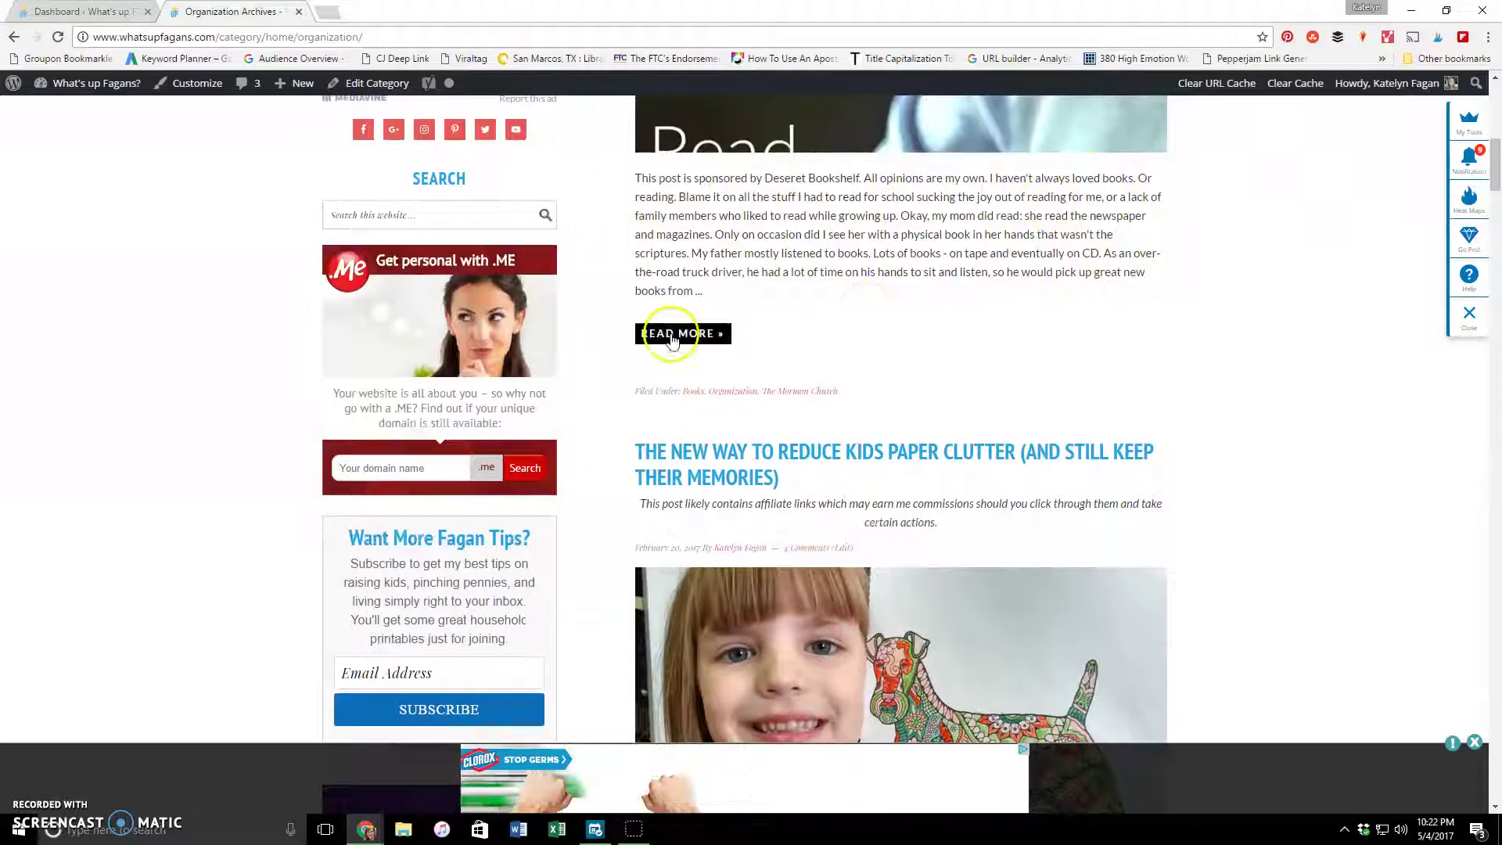
pyautogui.scroll(-11, 905, 392)
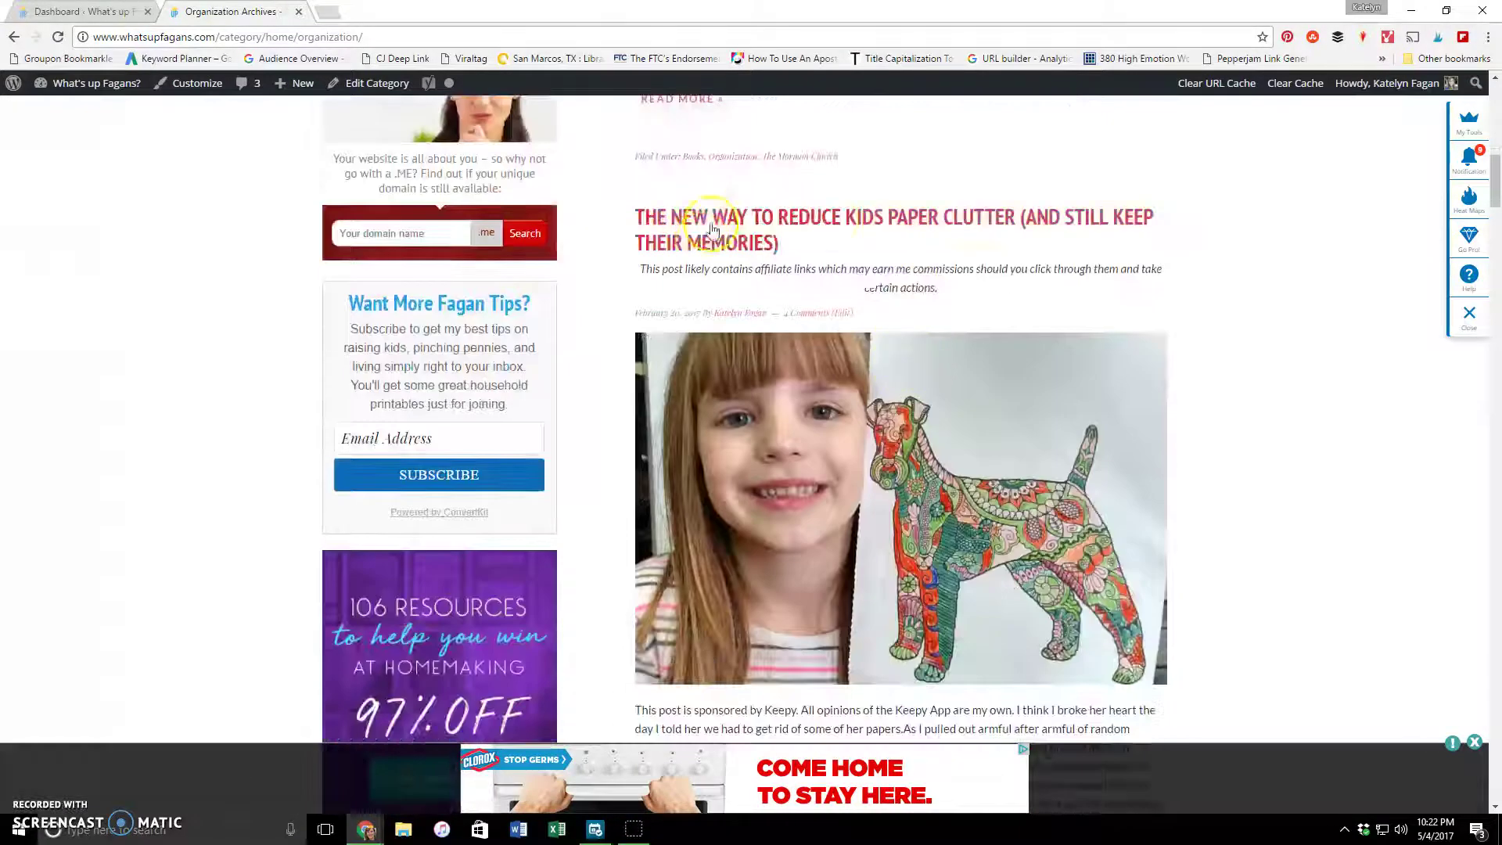
pyautogui.scroll(-20, 969, 287)
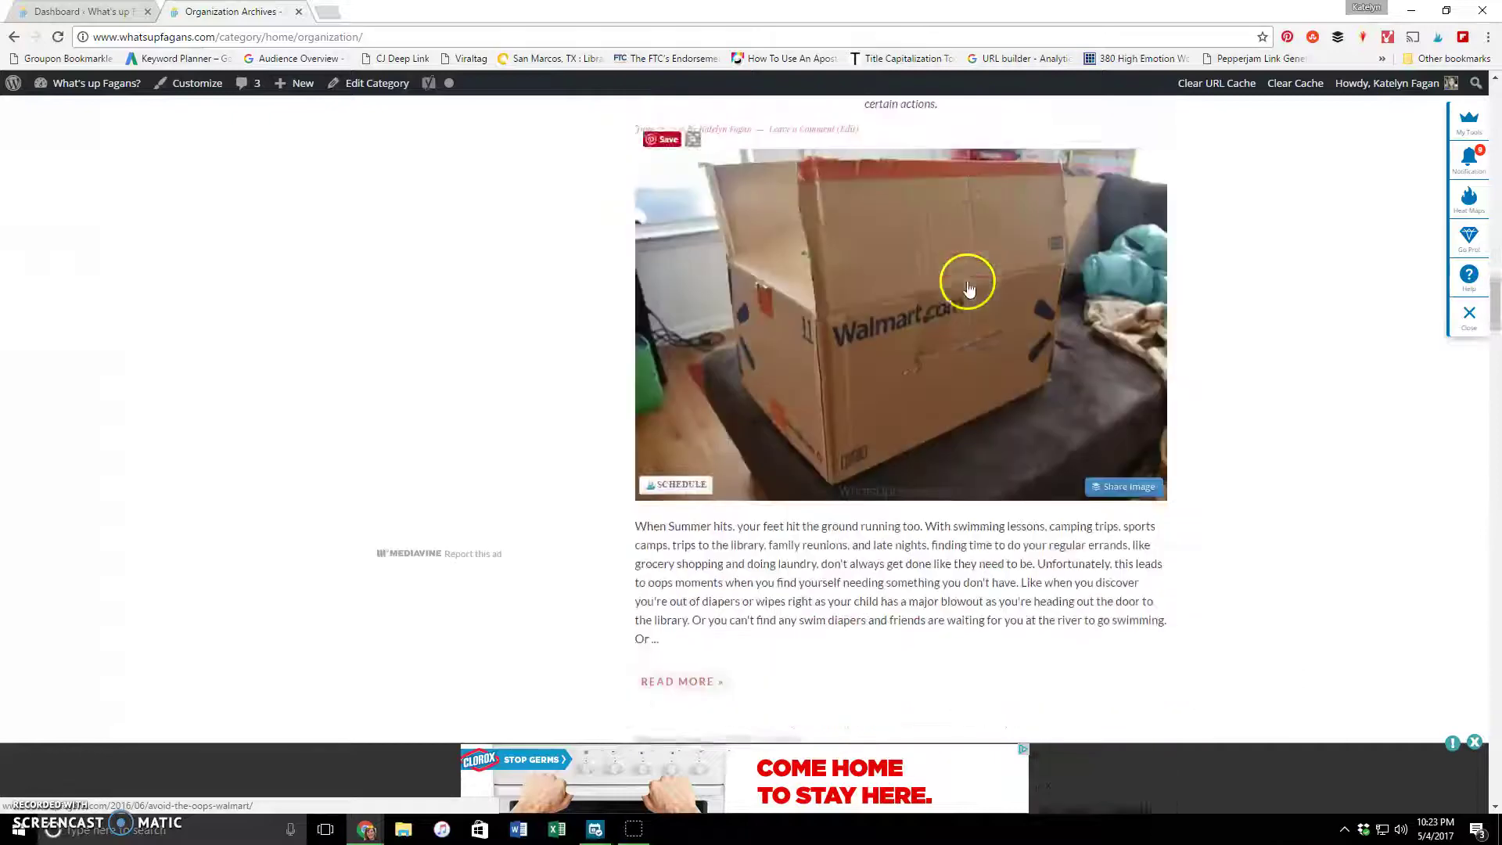
pyautogui.scroll(-20, 968, 287)
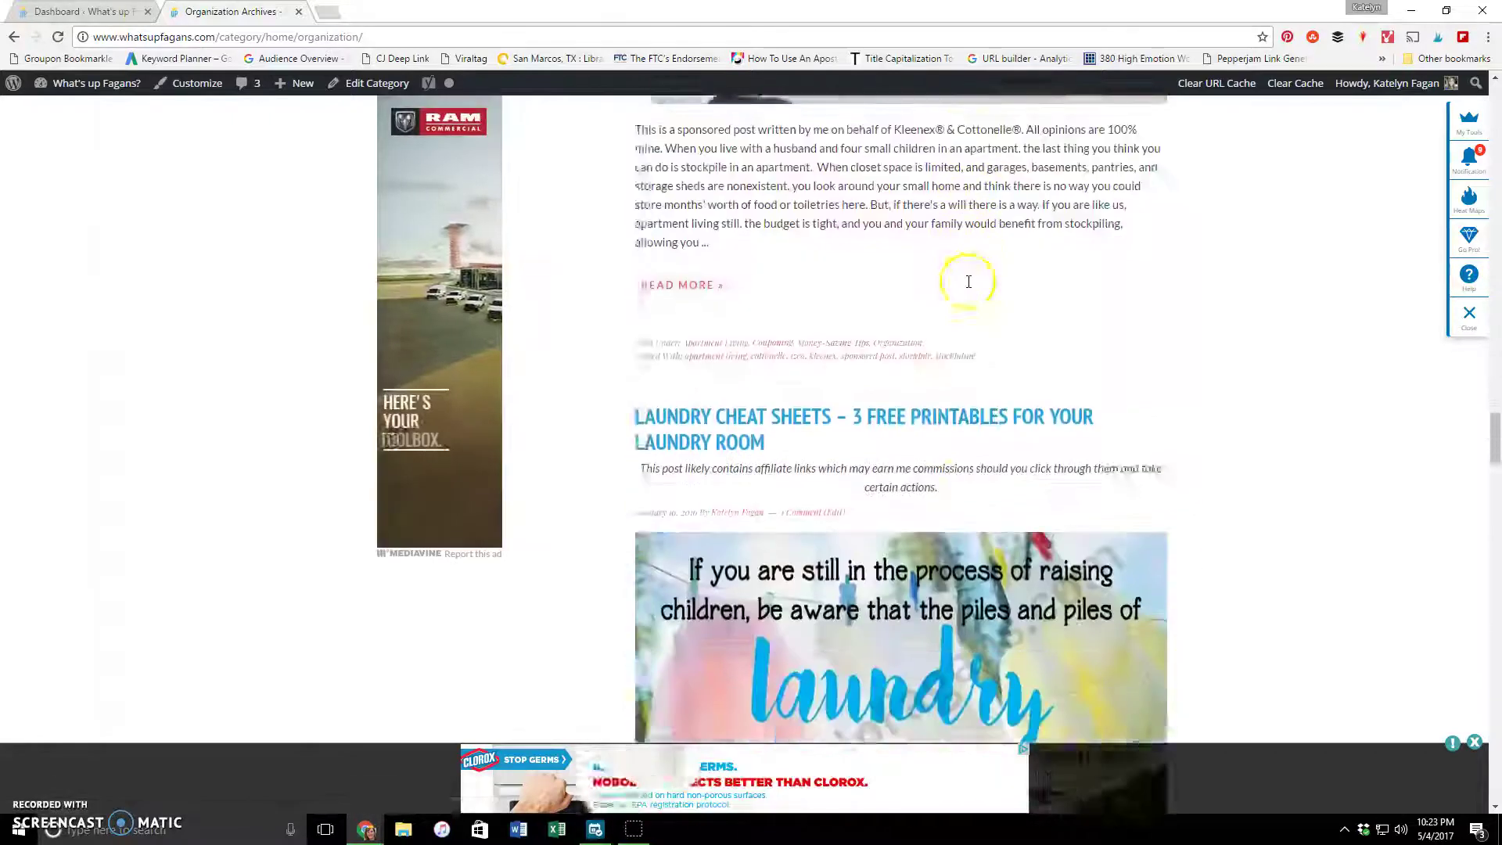
pyautogui.scroll(-20, 969, 287)
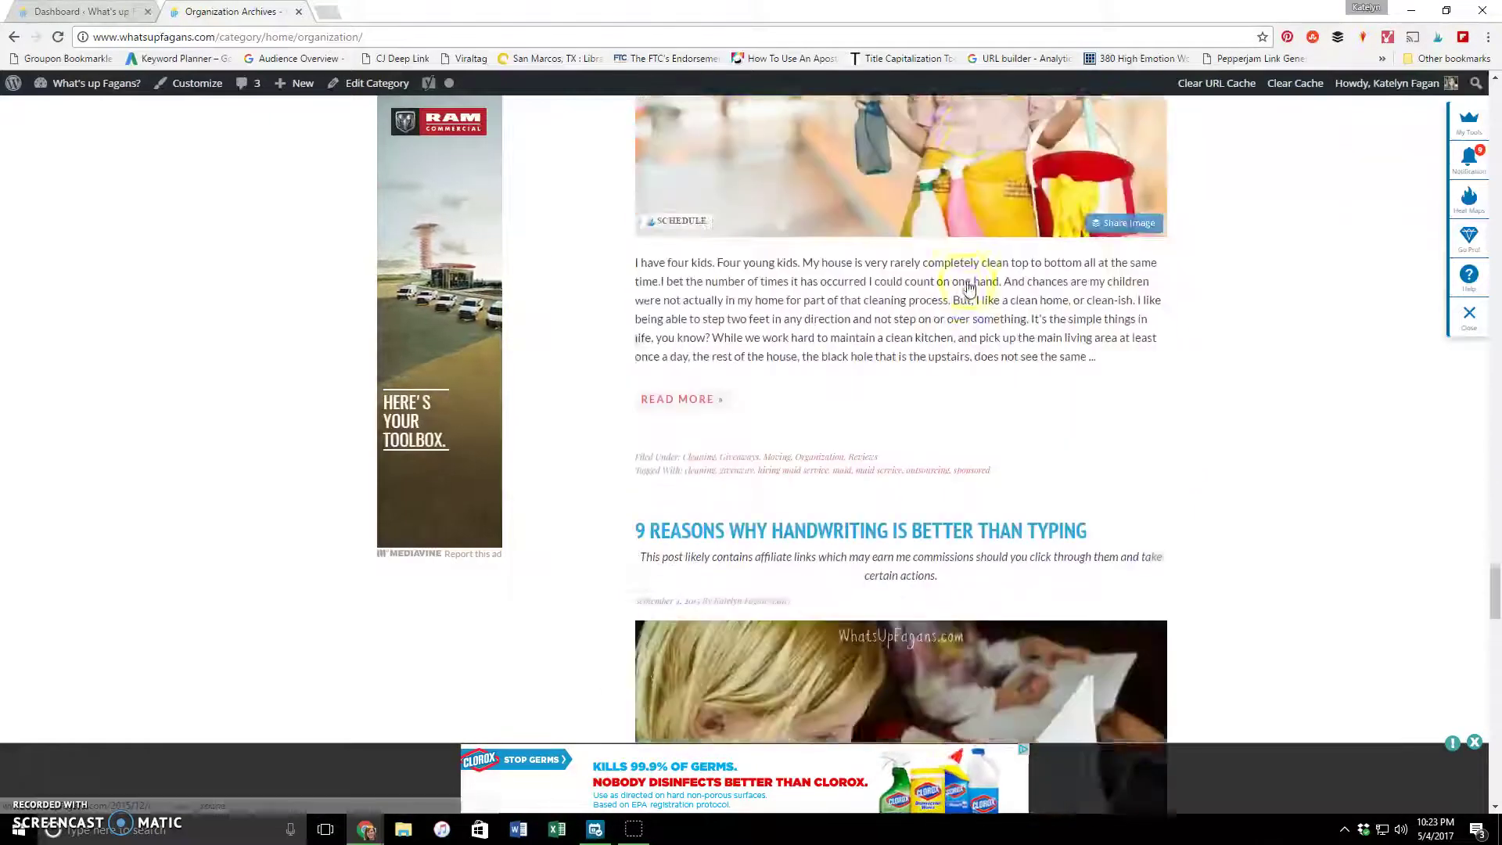
pyautogui.scroll(-20, 968, 285)
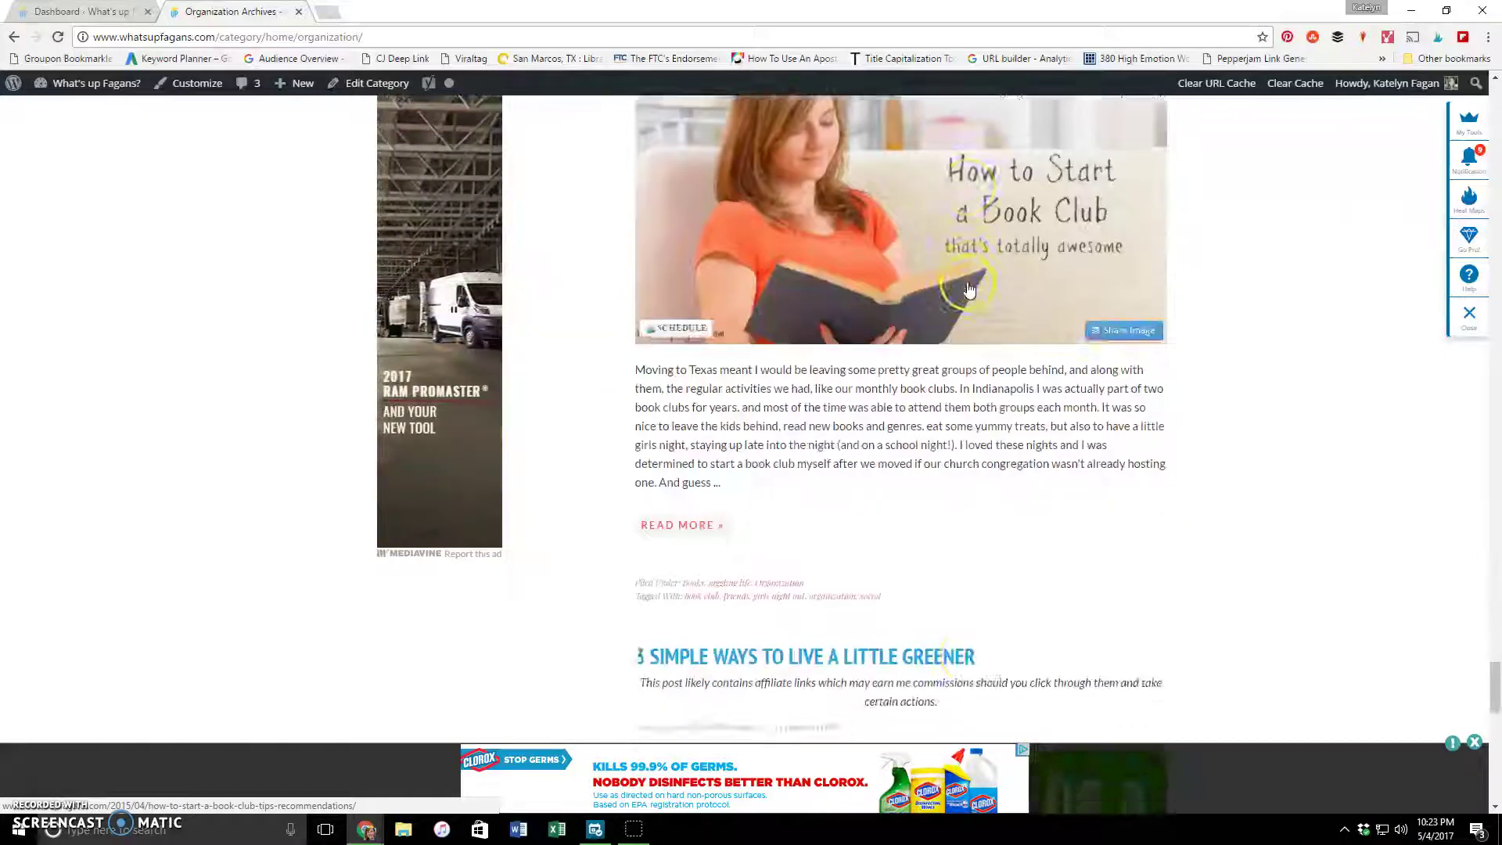
pyautogui.scroll(-3, 968, 287)
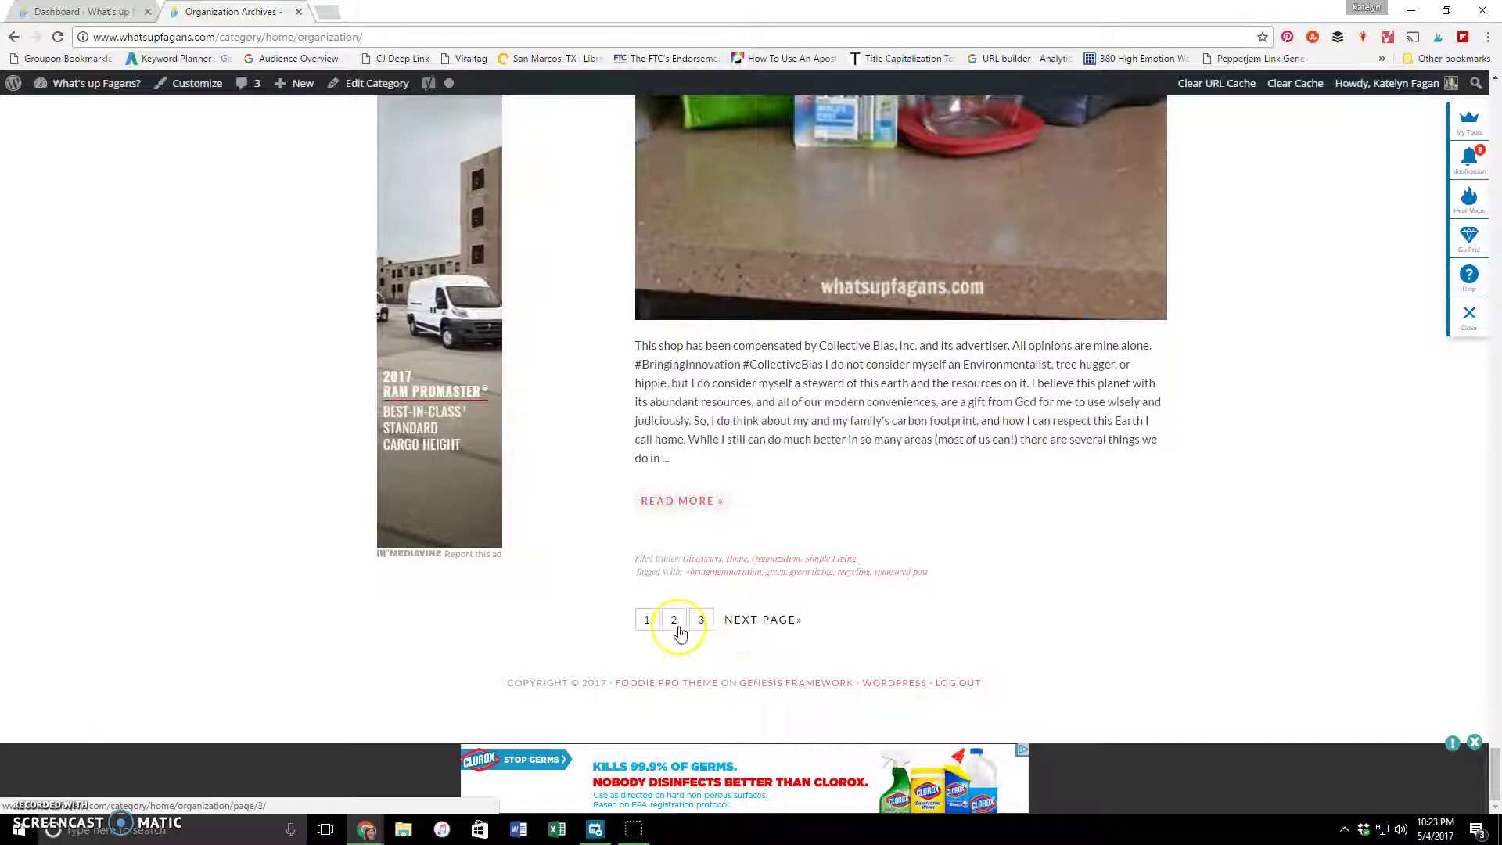
pyautogui.scroll(15, 999, 479)
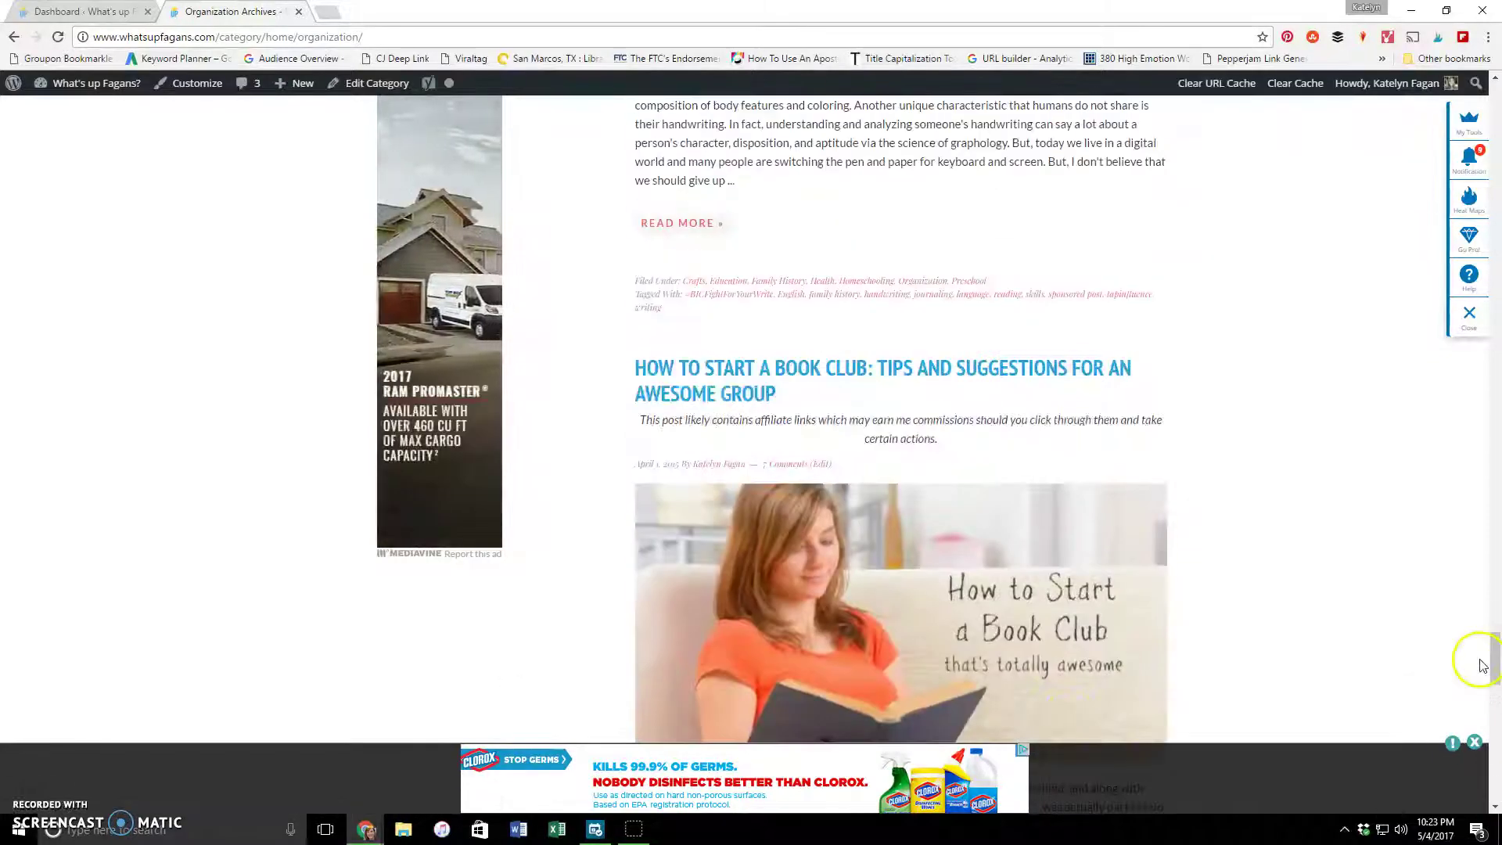
pyautogui.moveTo(1496, 665); pyautogui.dragTo(1474, 117)
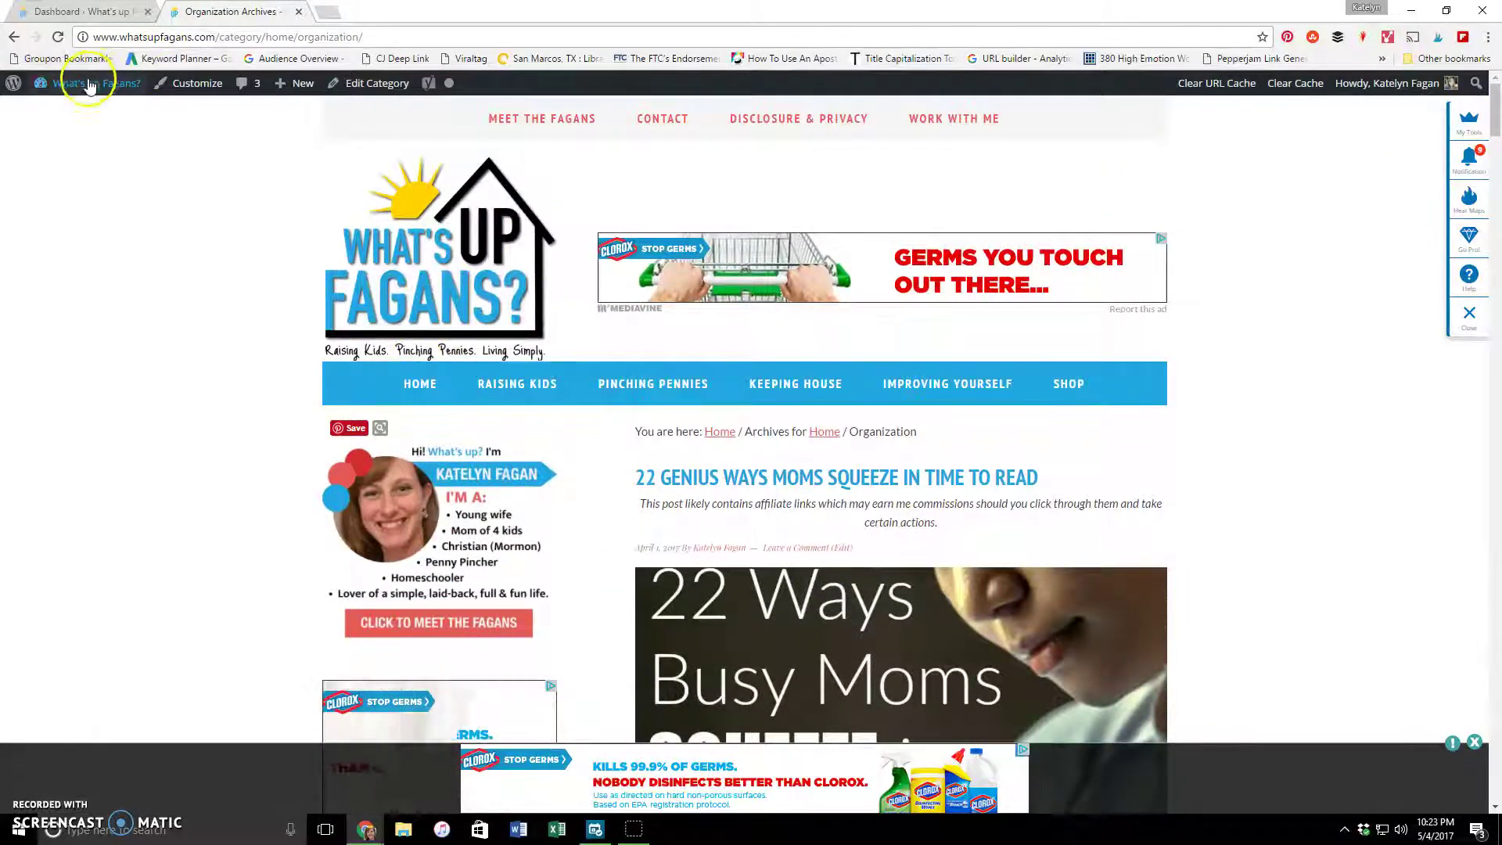
# Switch to the Dashboard tab and go to Plugins > Add New.
pyautogui.moveTo(70, 81)
pyautogui.hotkey('ctrl', '1')
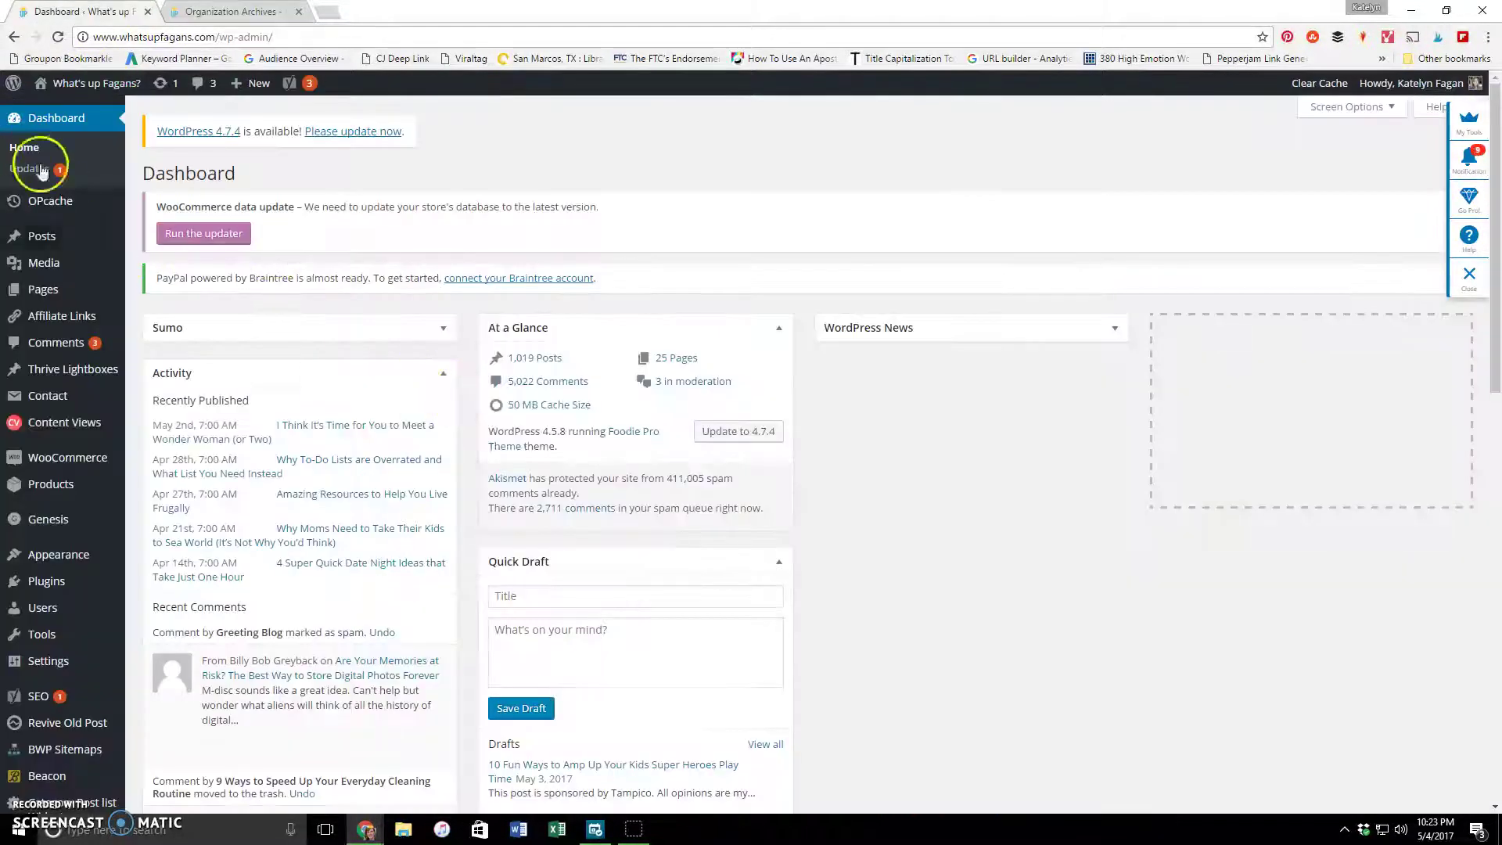
pyautogui.moveTo(77, 433)
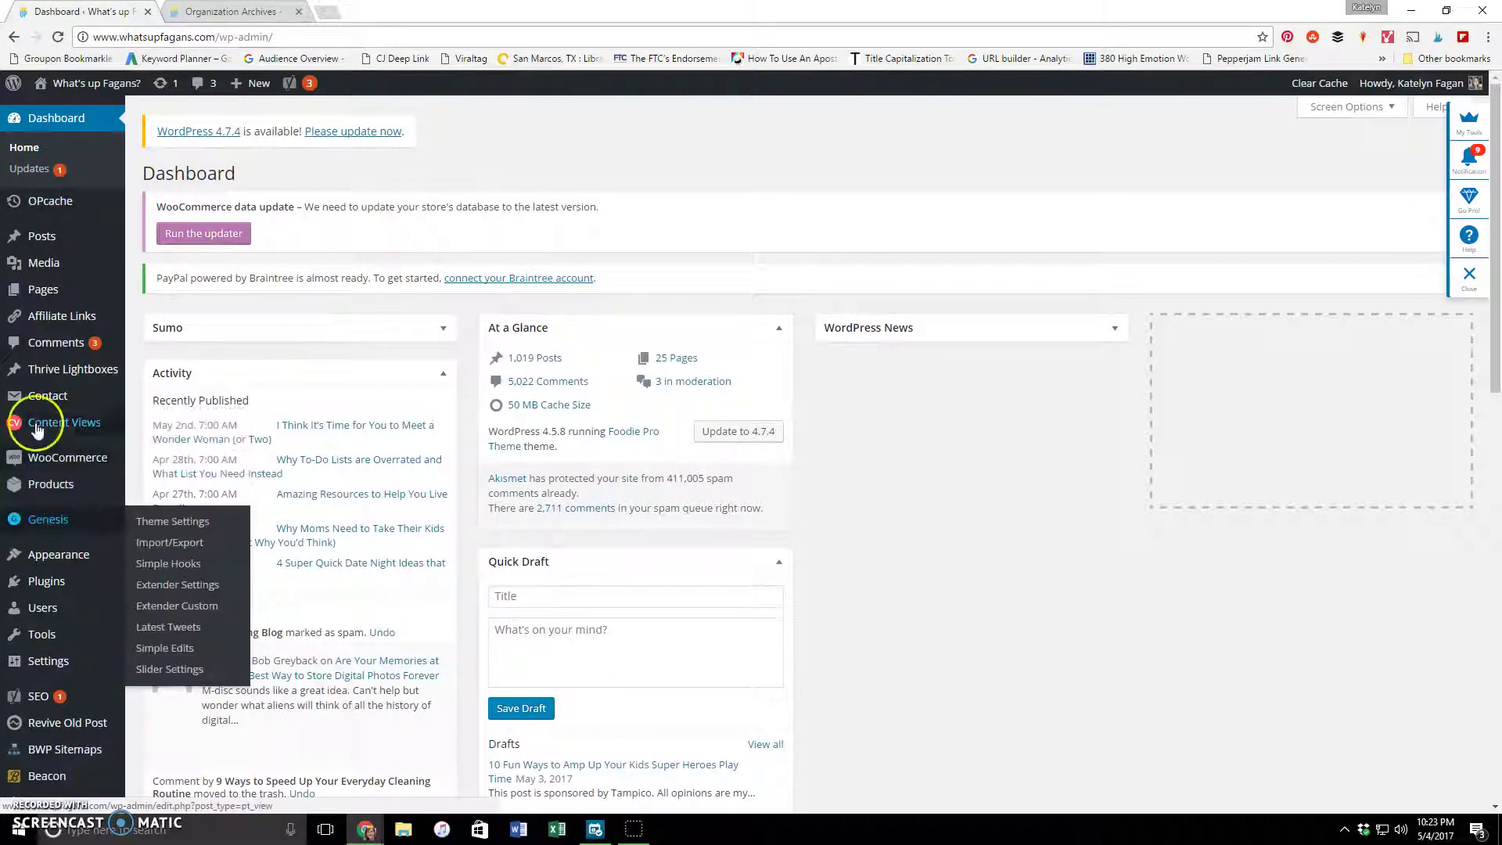
pyautogui.moveTo(67, 581)
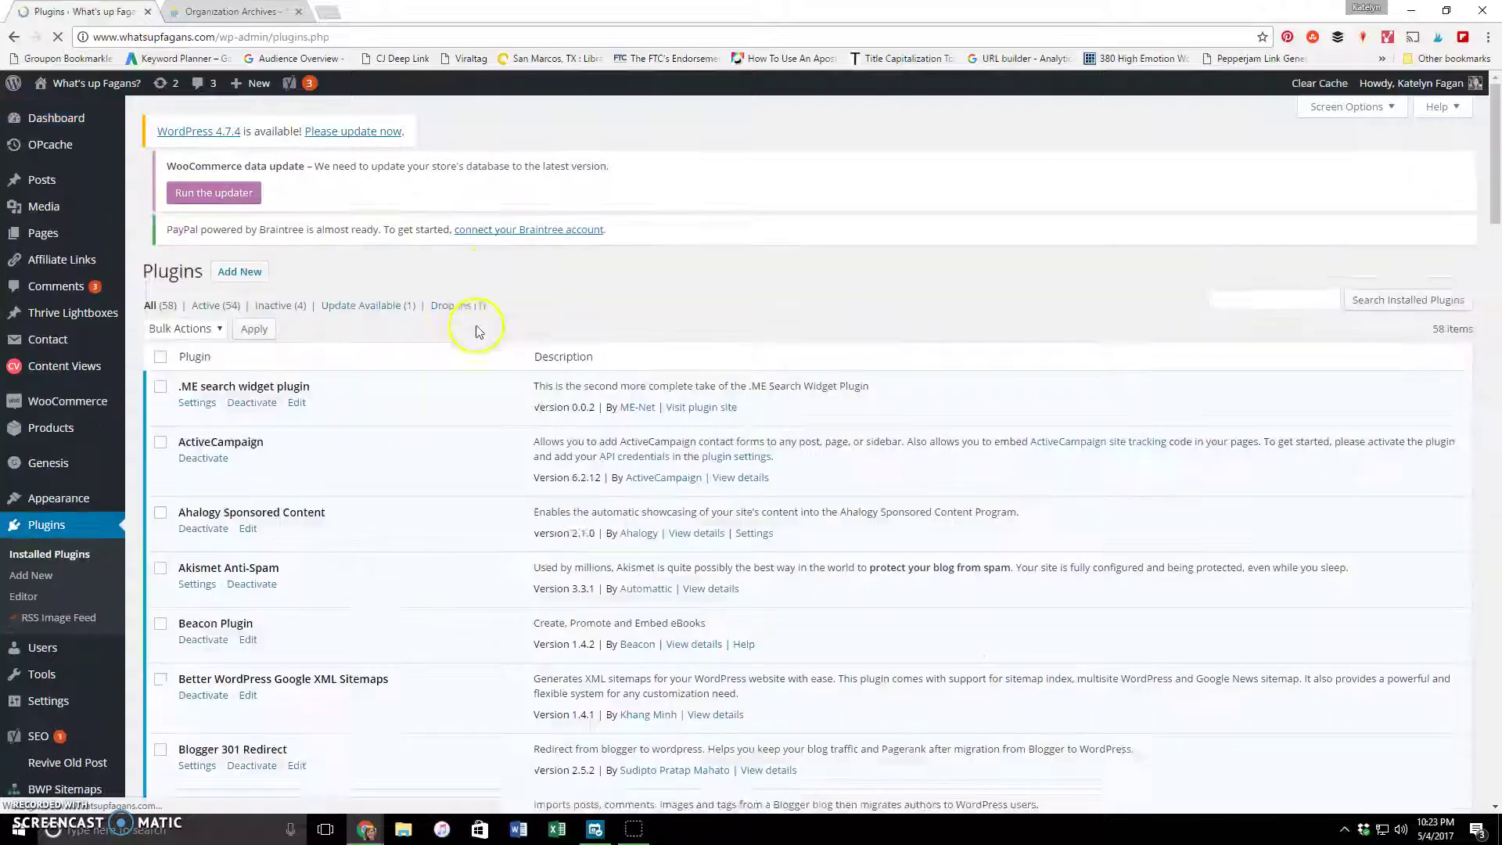
pyautogui.scroll(-7, 473, 327)
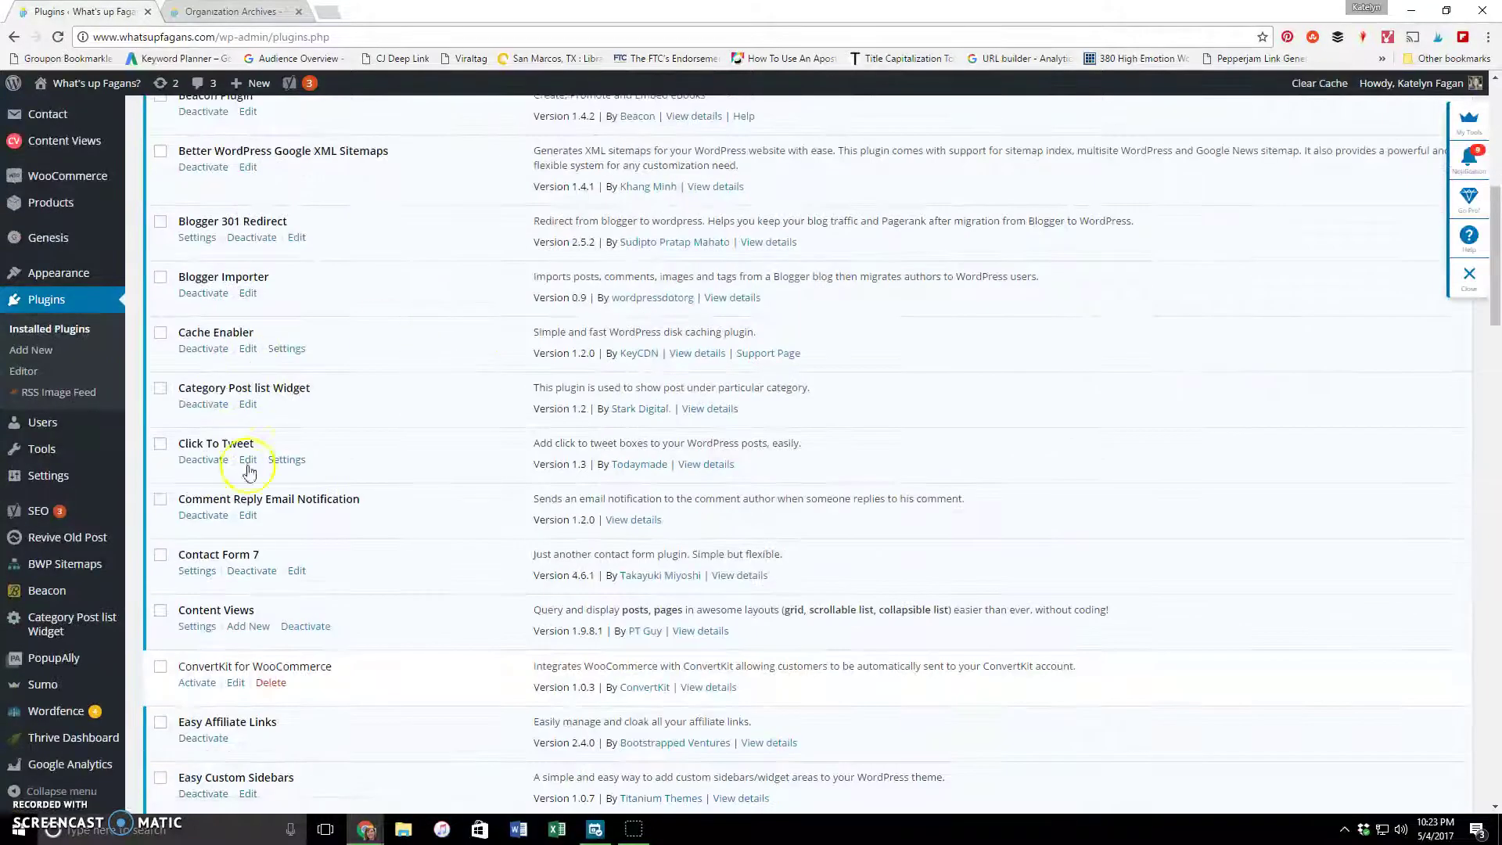
pyautogui.scroll(-1, 247, 541)
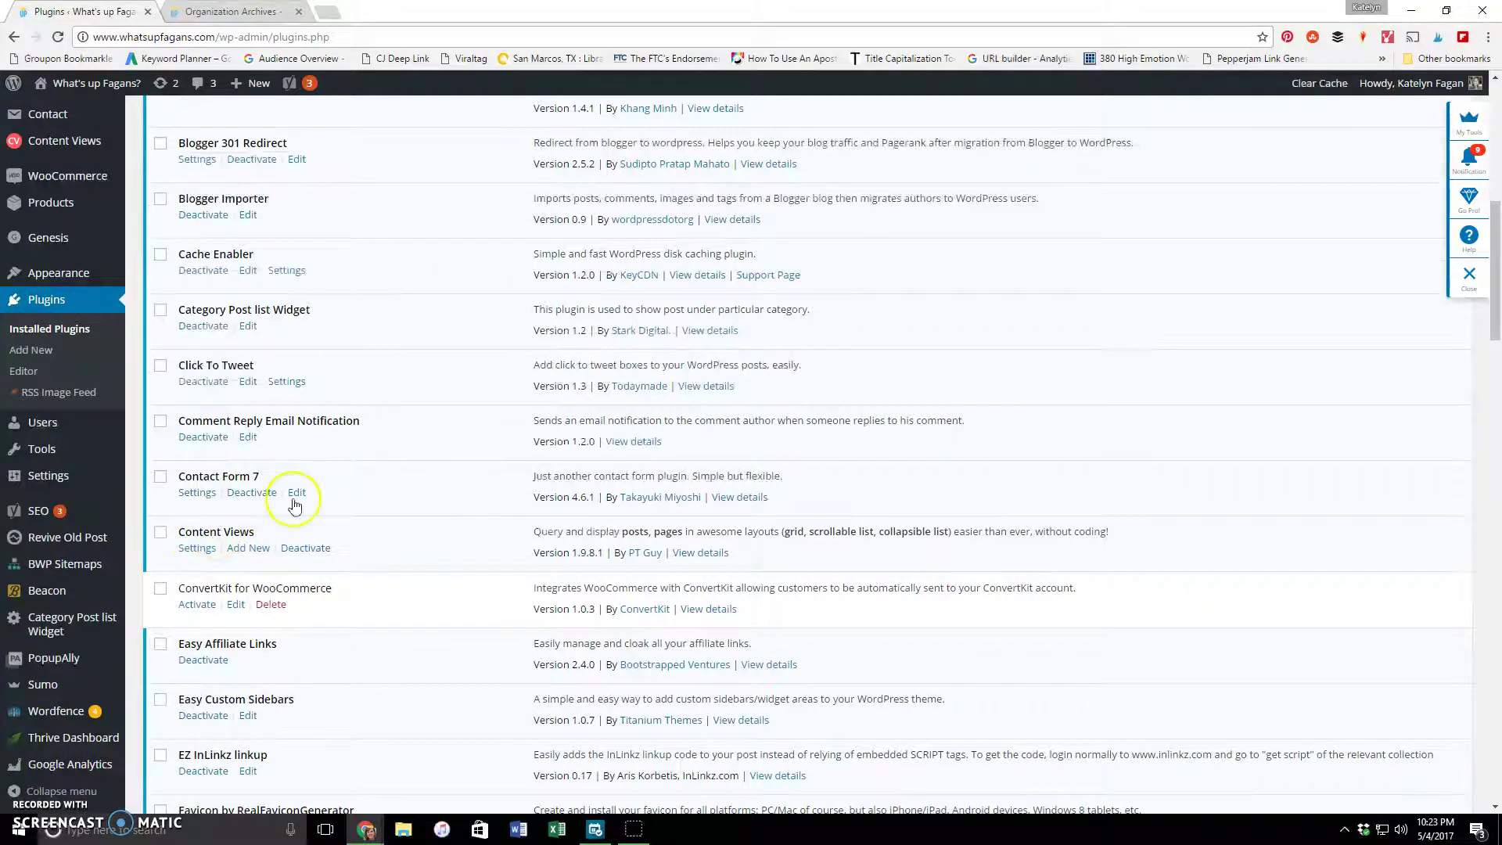
pyautogui.scroll(3, 311, 500)
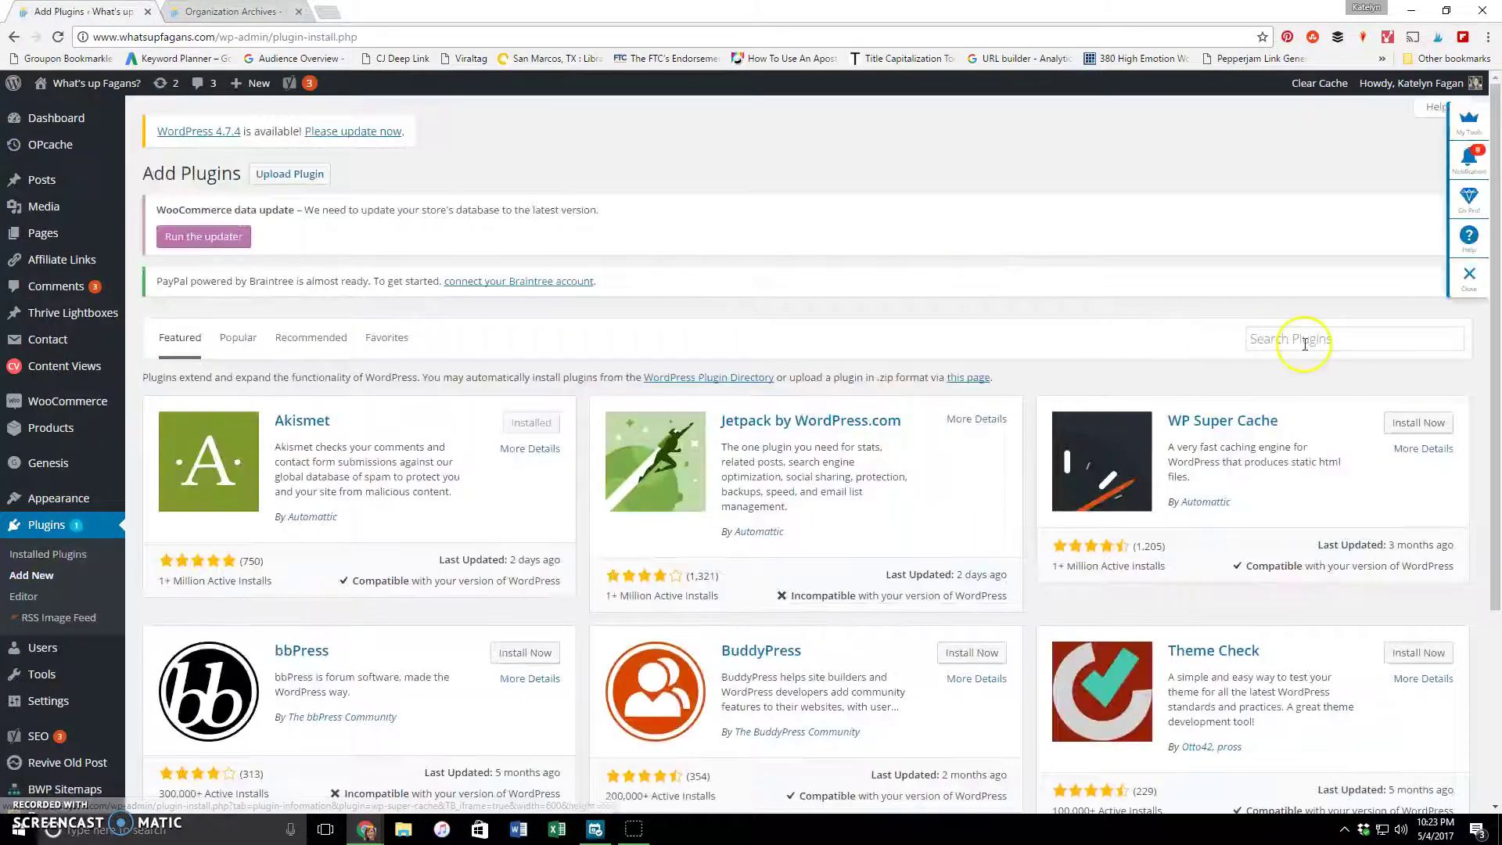
# Search plugins for 'content view' and confirm Content Views is already installed.
pyautogui.click(1303, 341)
pyautogui.write('content views')
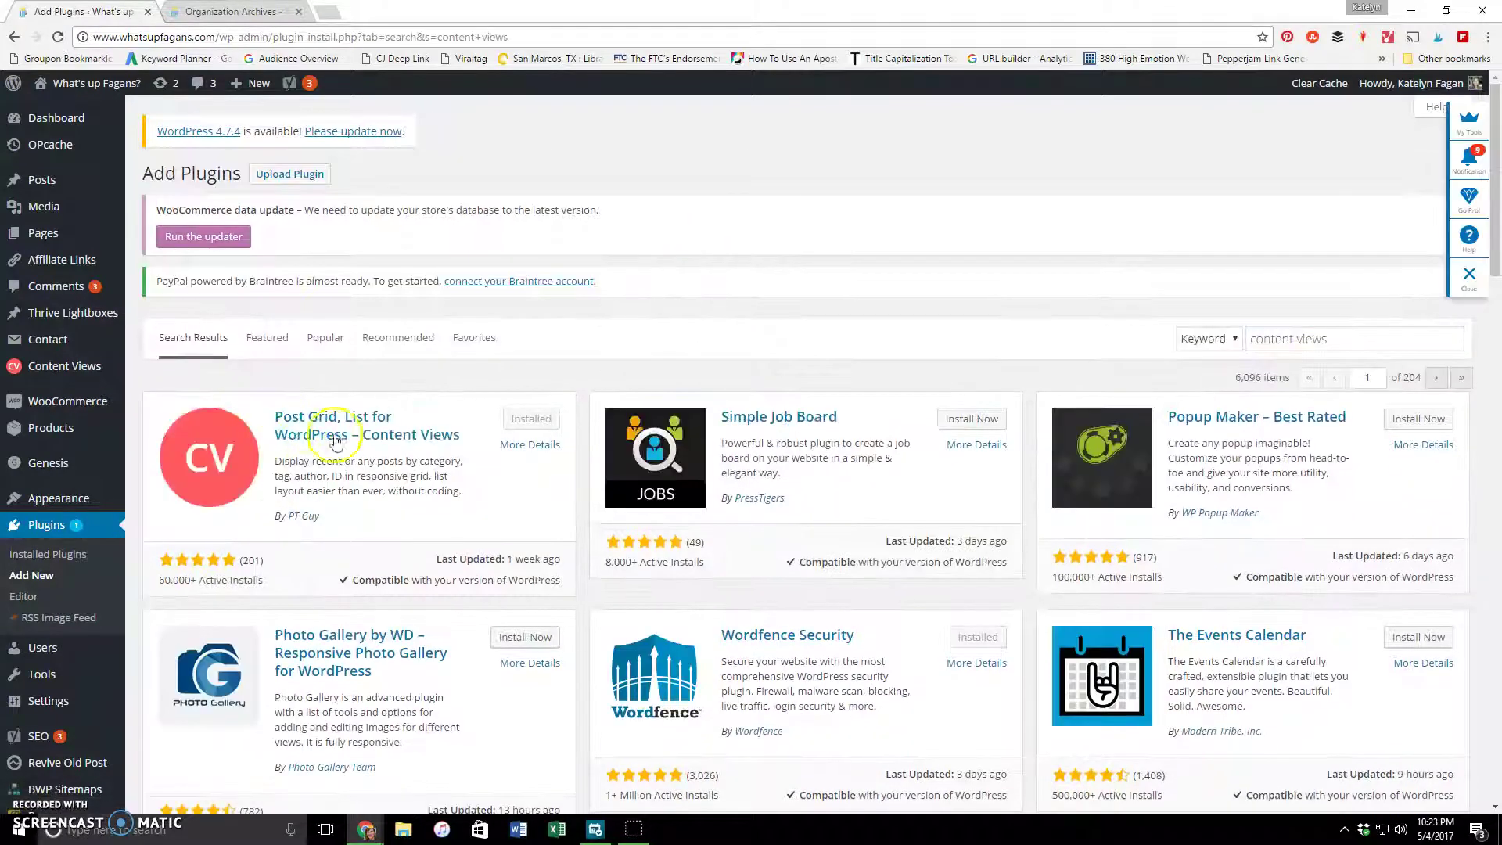
pyautogui.scroll(-1, 390, 375)
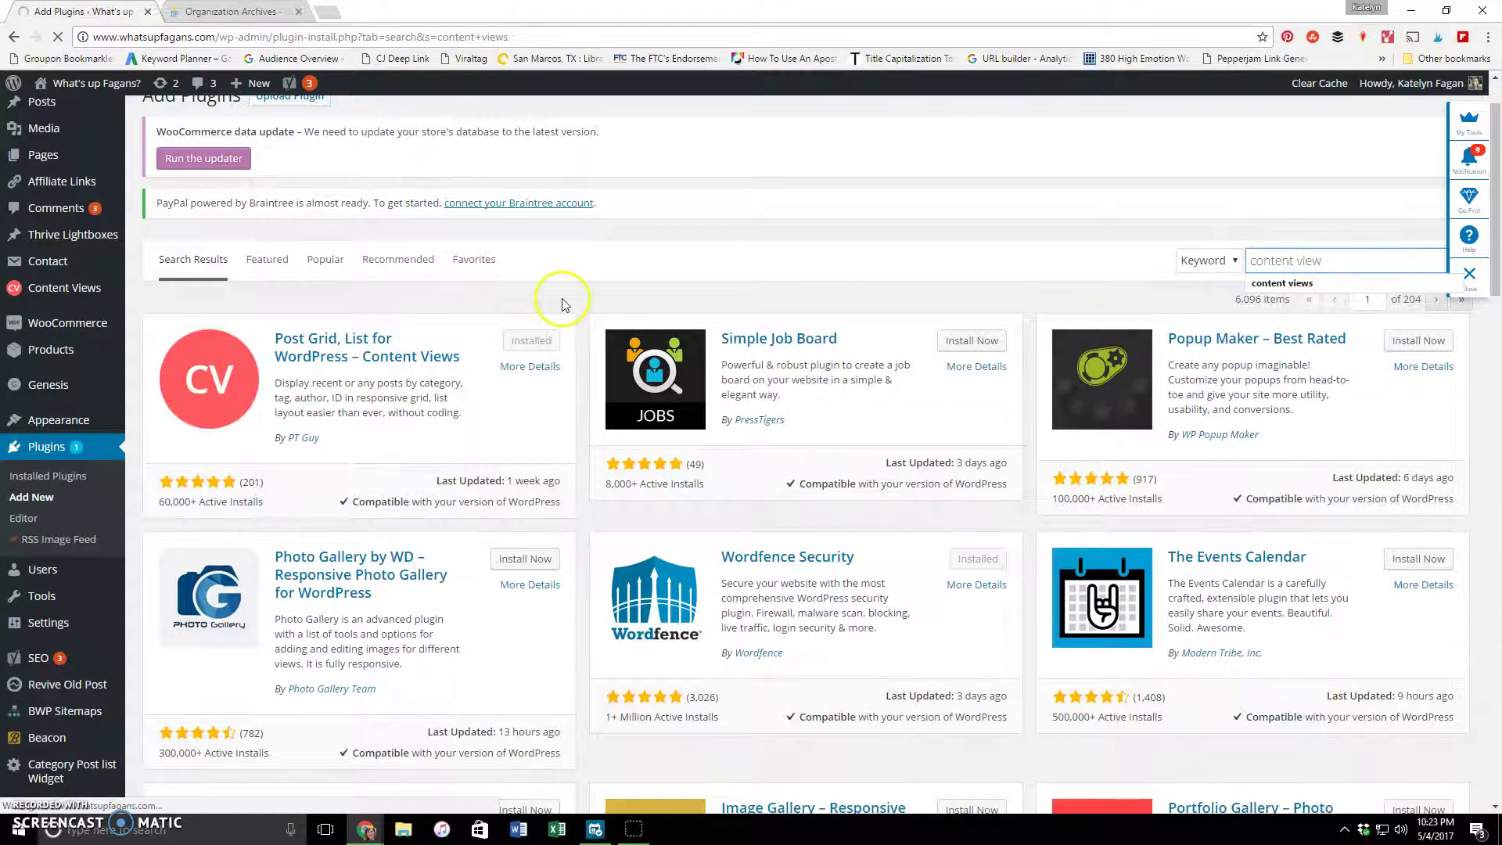
pyautogui.scroll(-4, 470, 259)
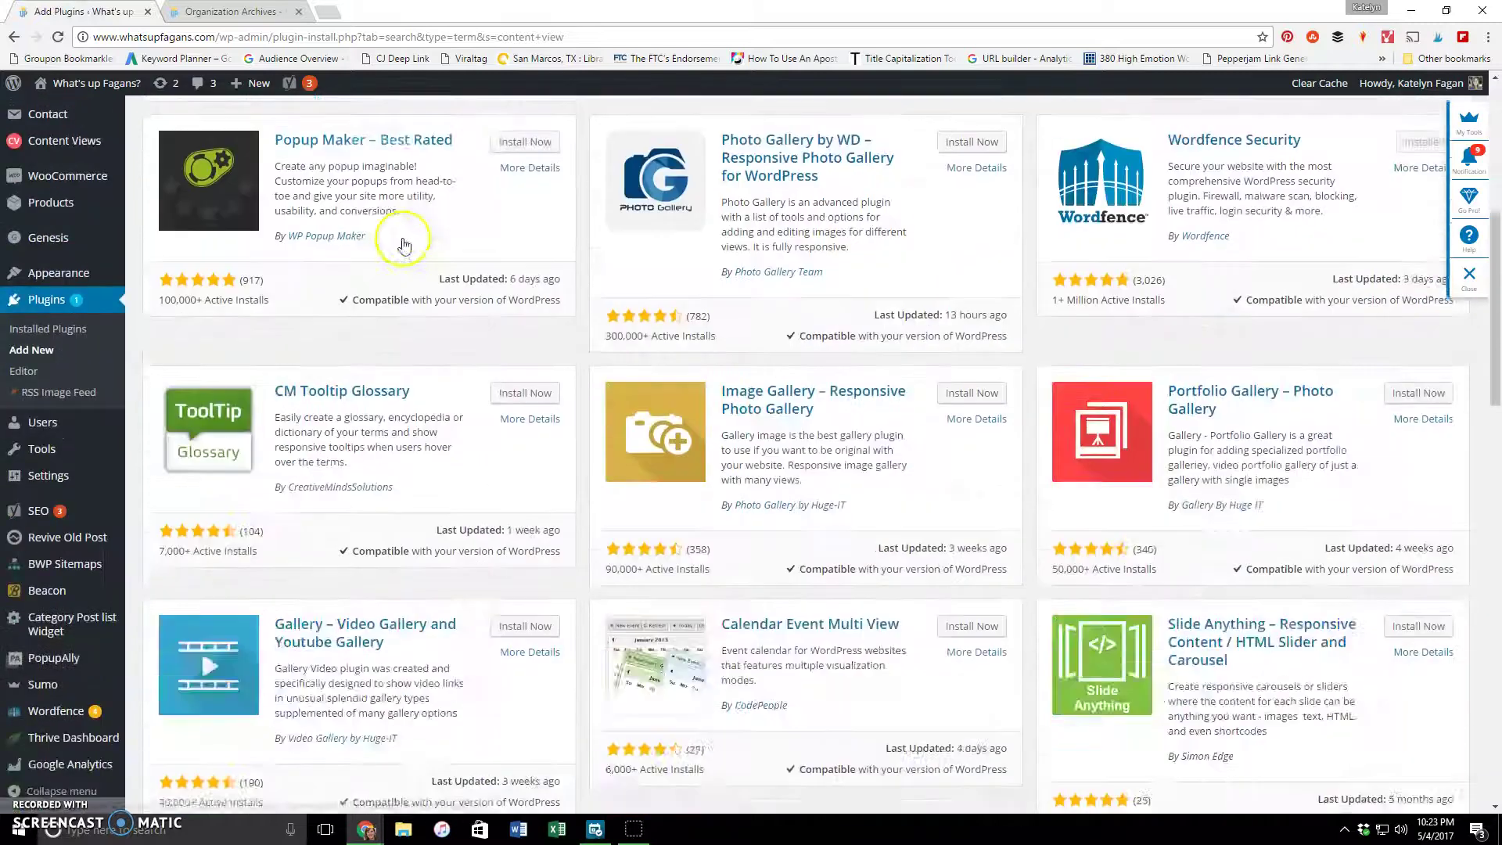
pyautogui.scroll(-10, 383, 376)
pyautogui.scroll(8, 444, 391)
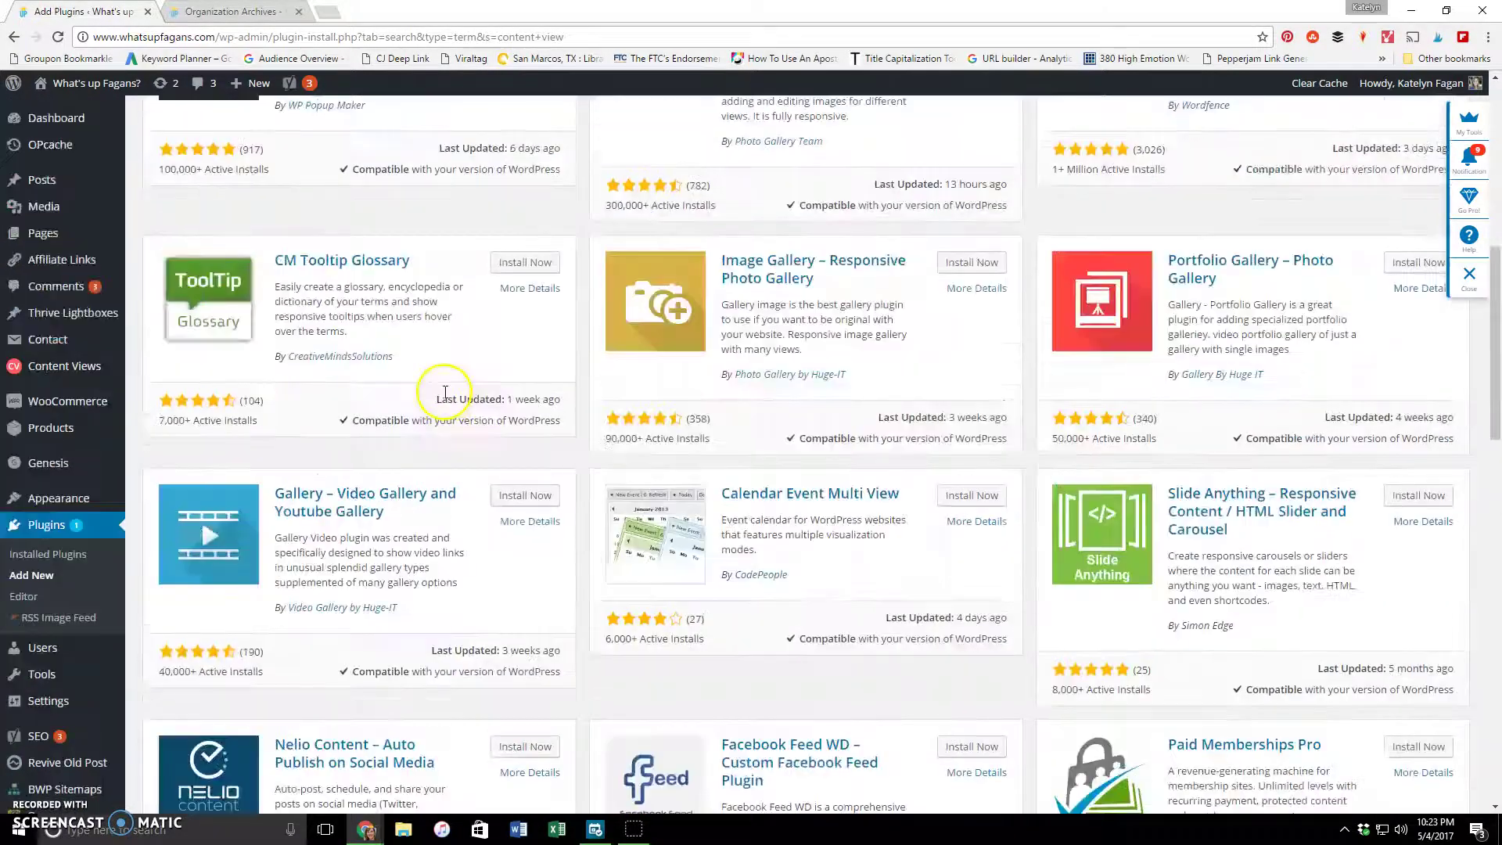
pyautogui.scroll(8, 444, 391)
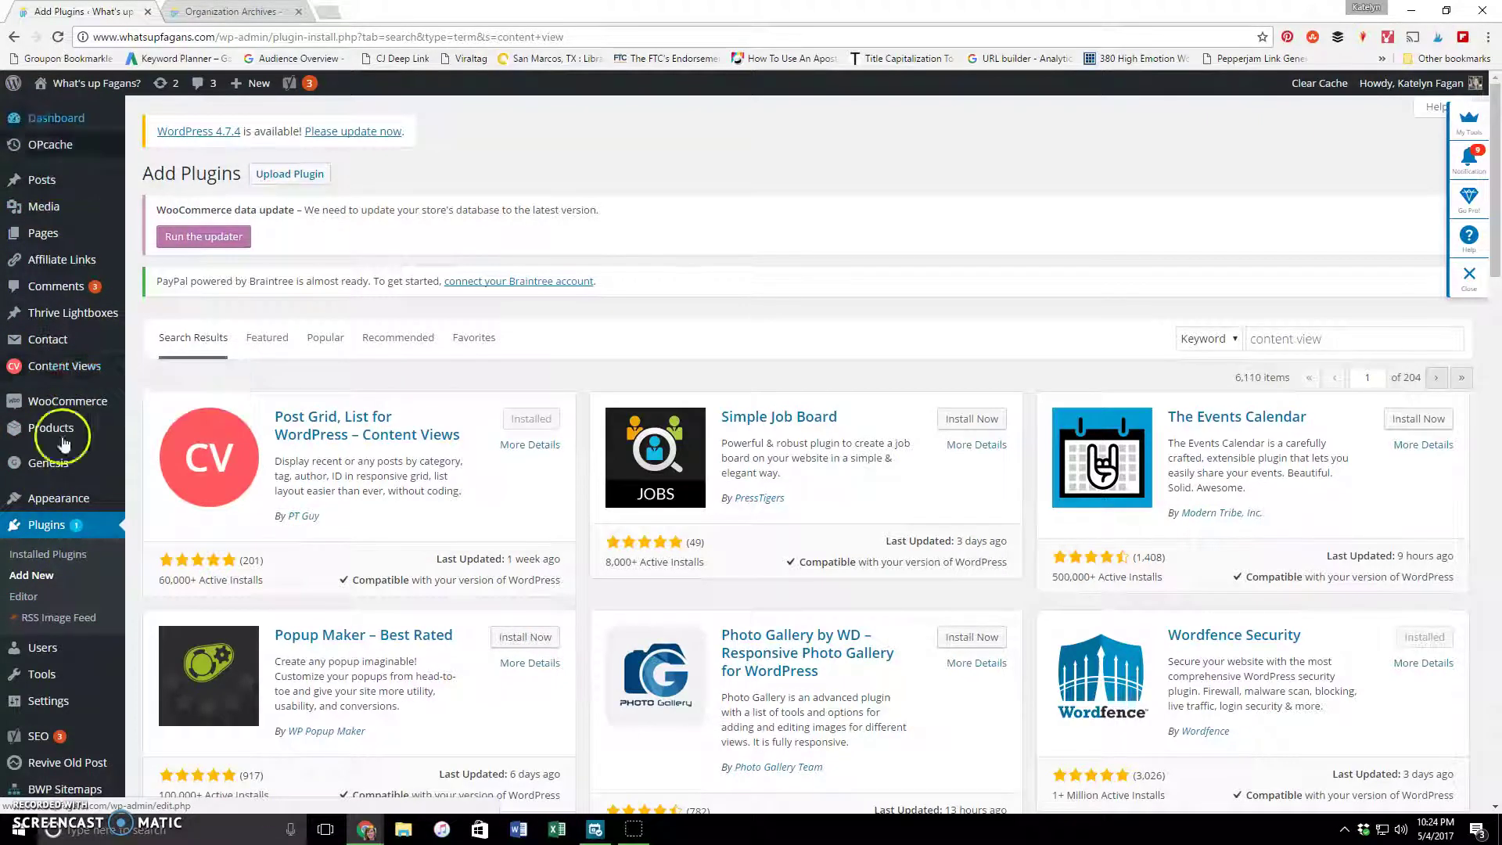
# Look over the saved Content Views list, then begin an Add New view.
pyautogui.moveTo(61, 374)
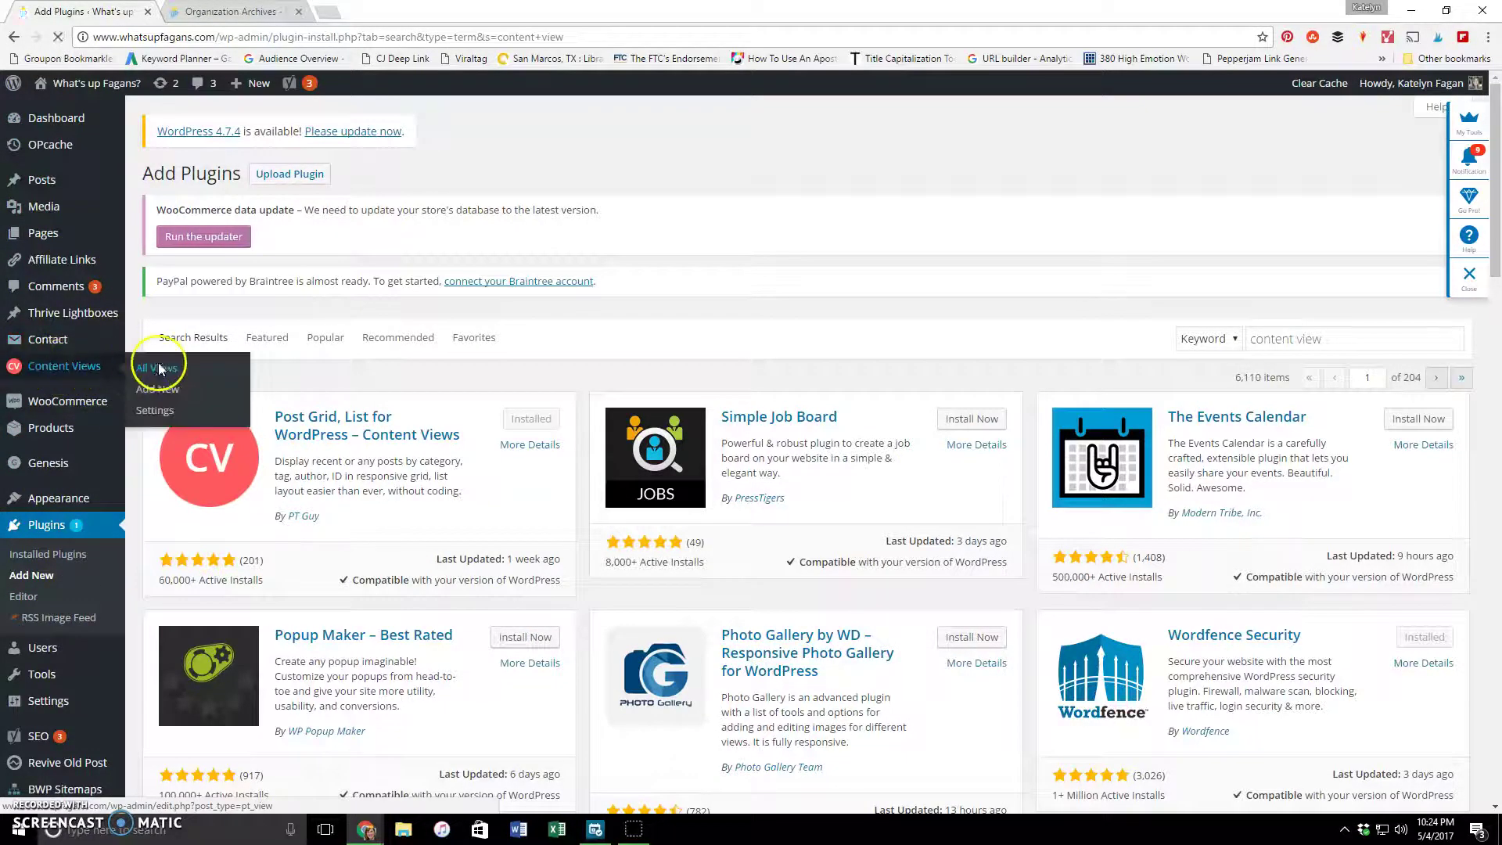
pyautogui.scroll(-1, 422, 359)
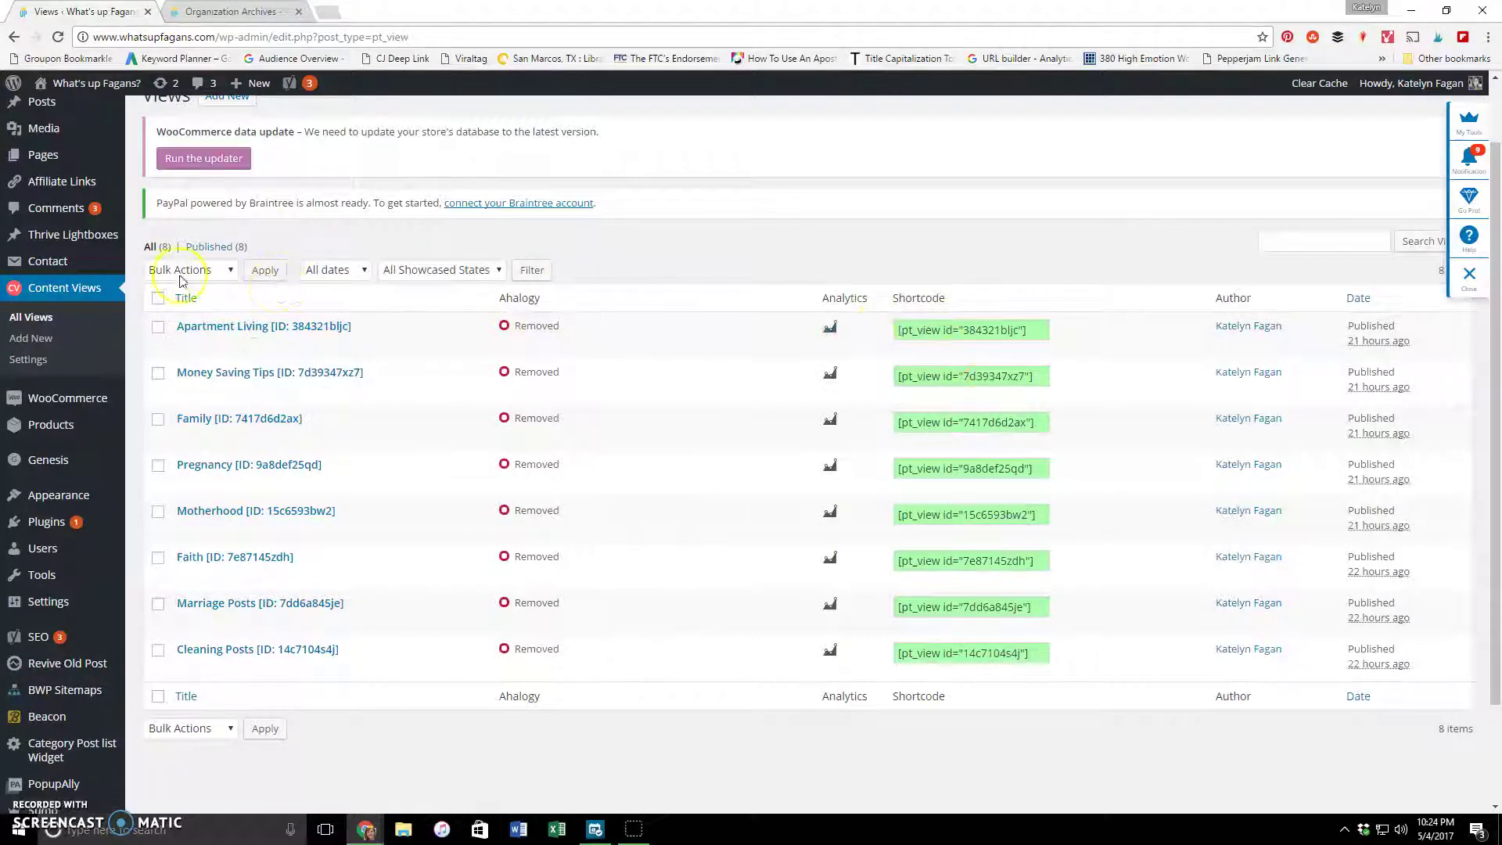
pyautogui.scroll(1, 864, 303)
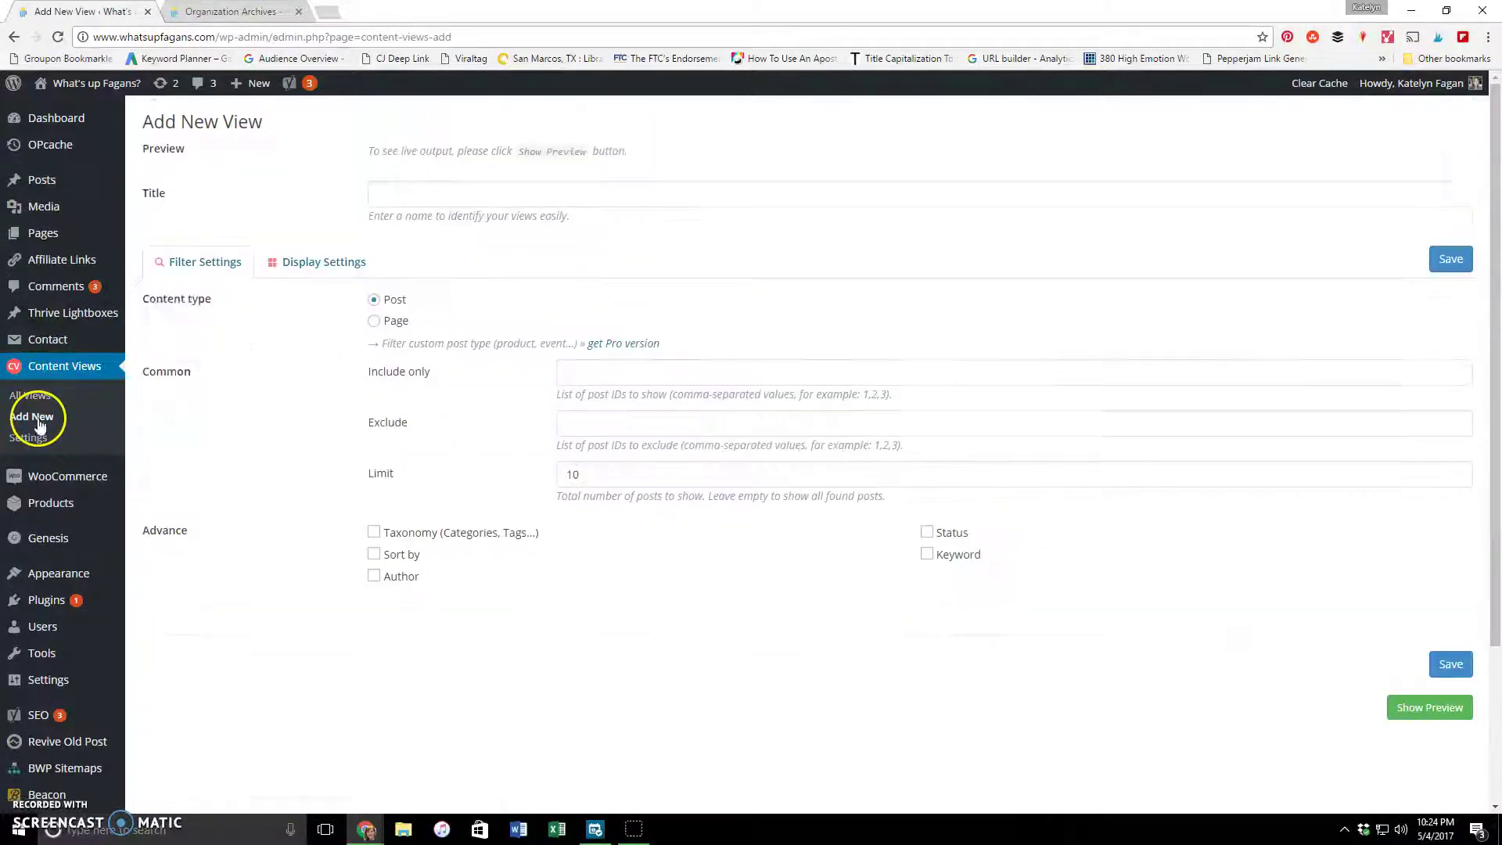
# Set the new view's Content type to Page.
pyautogui.click(395, 321)
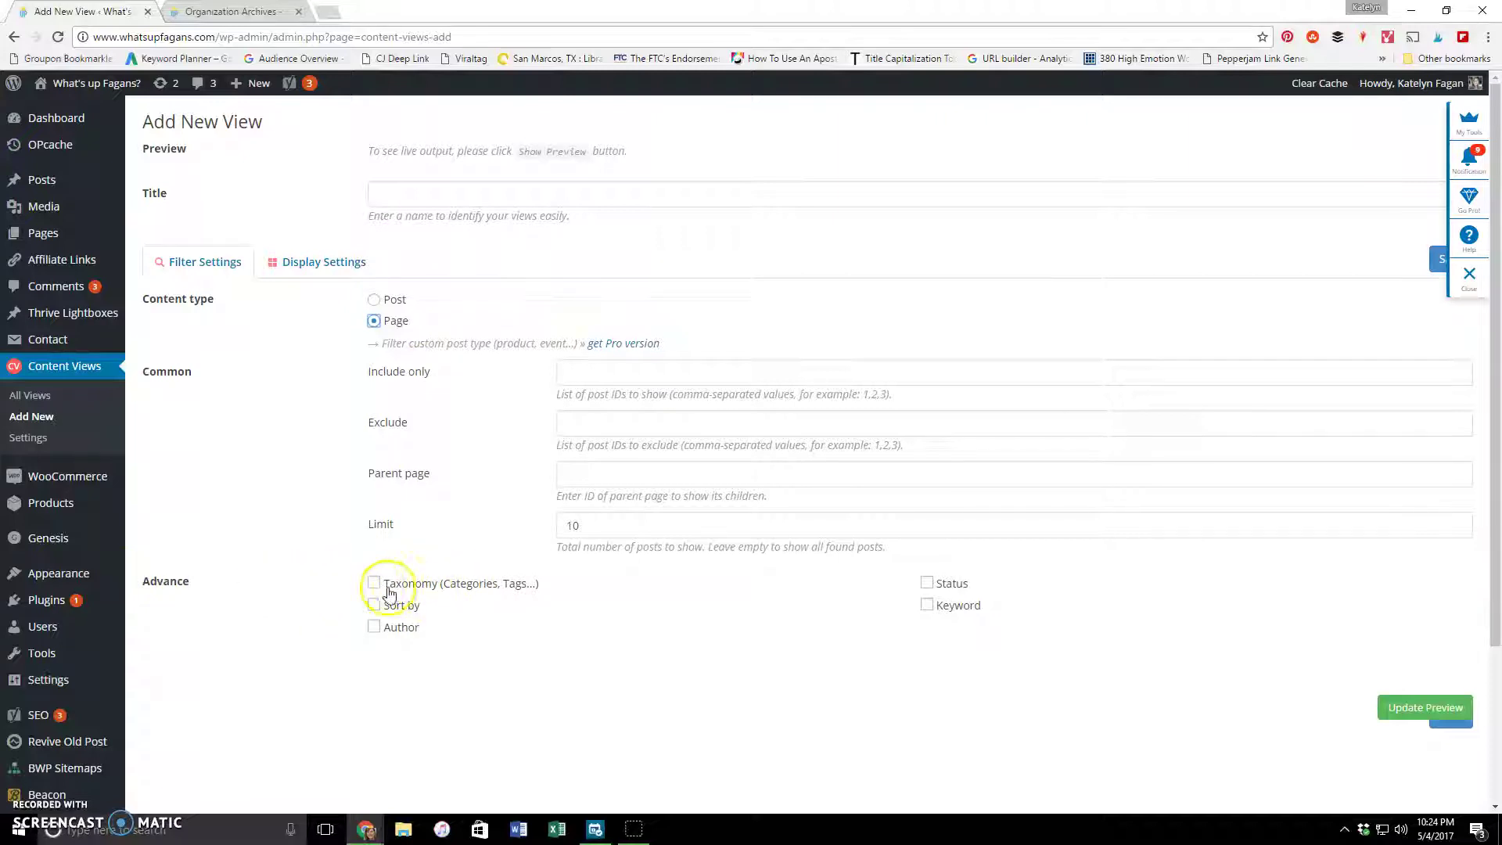
pyautogui.scroll(-3, 484, 431)
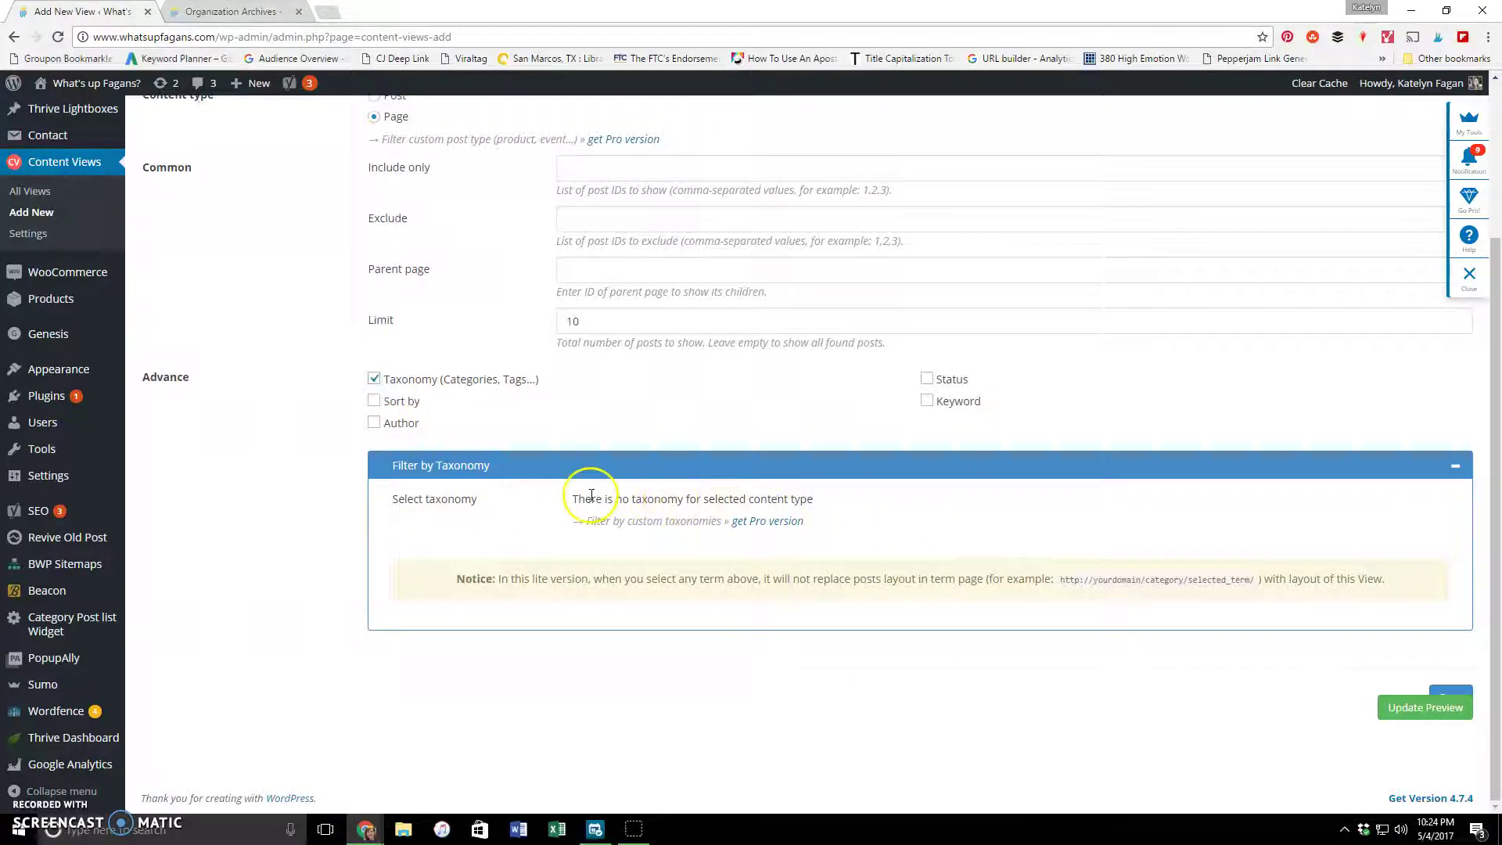
pyautogui.scroll(2, 590, 496)
pyautogui.scroll(-2, 570, 470)
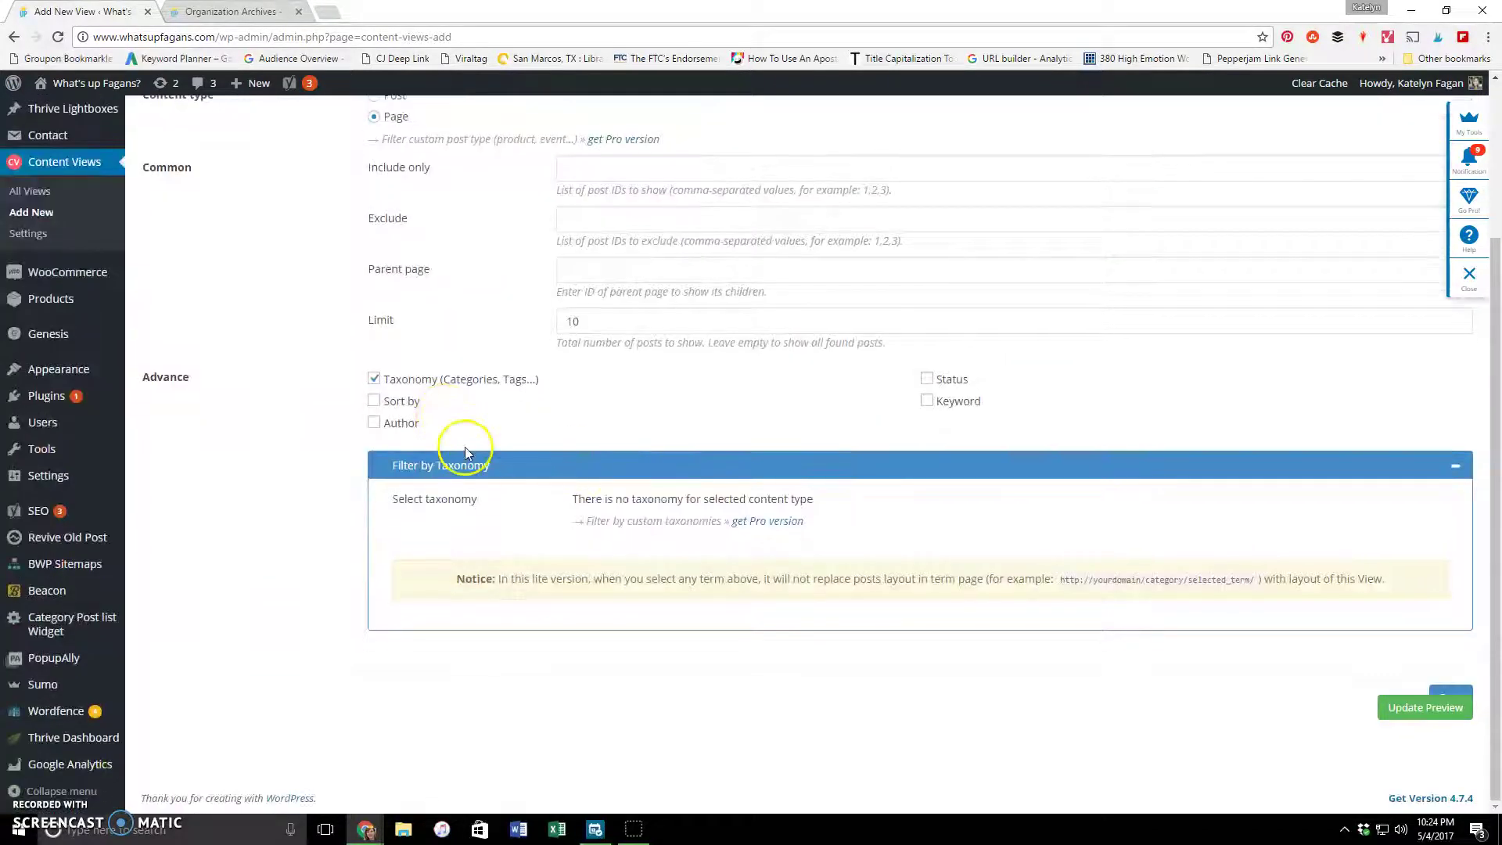
pyautogui.scroll(1, 462, 399)
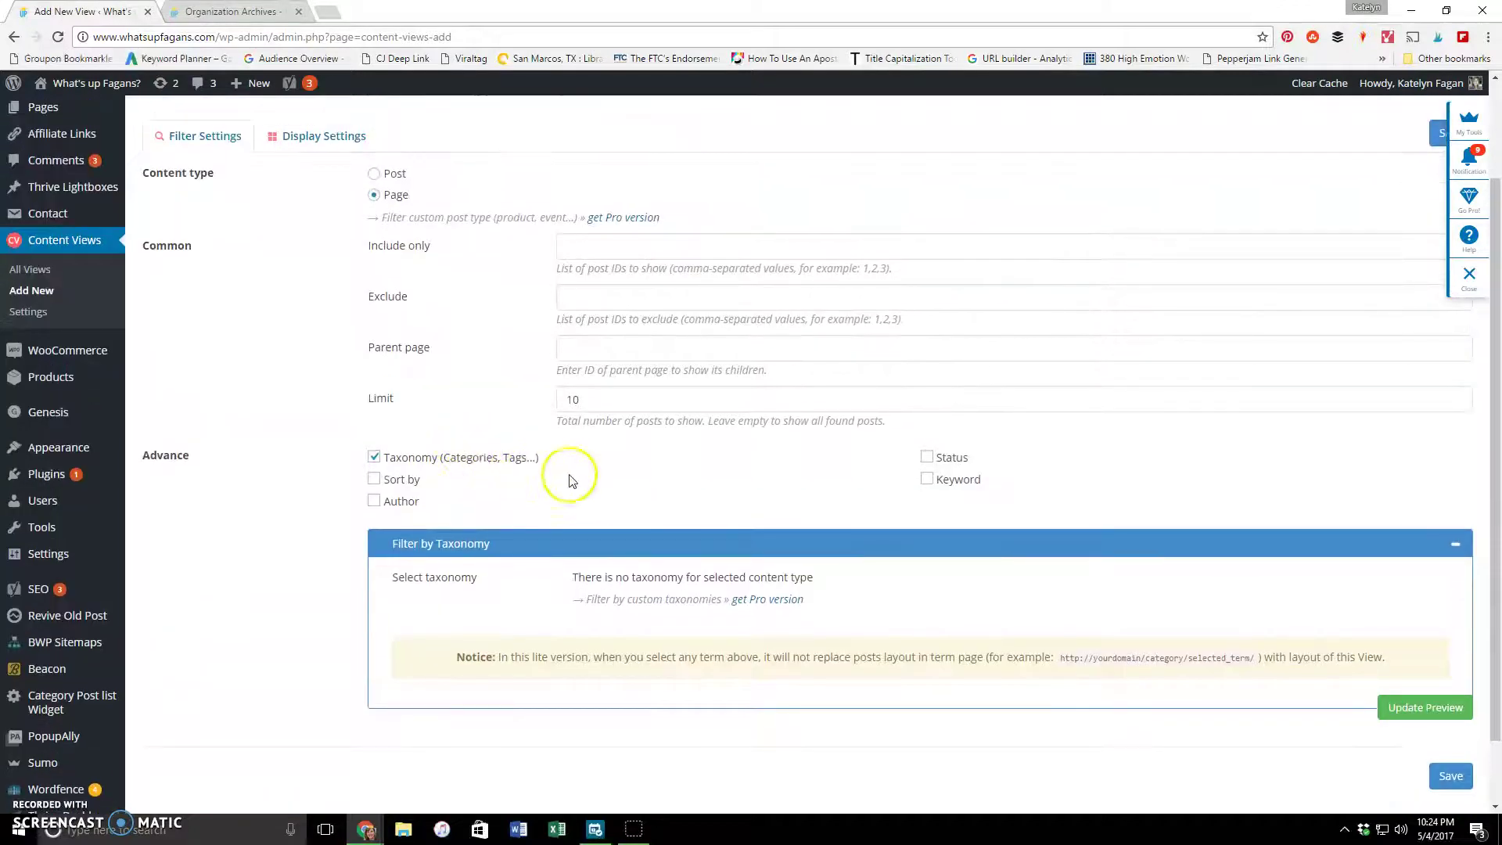
pyautogui.scroll(-1, 866, 415)
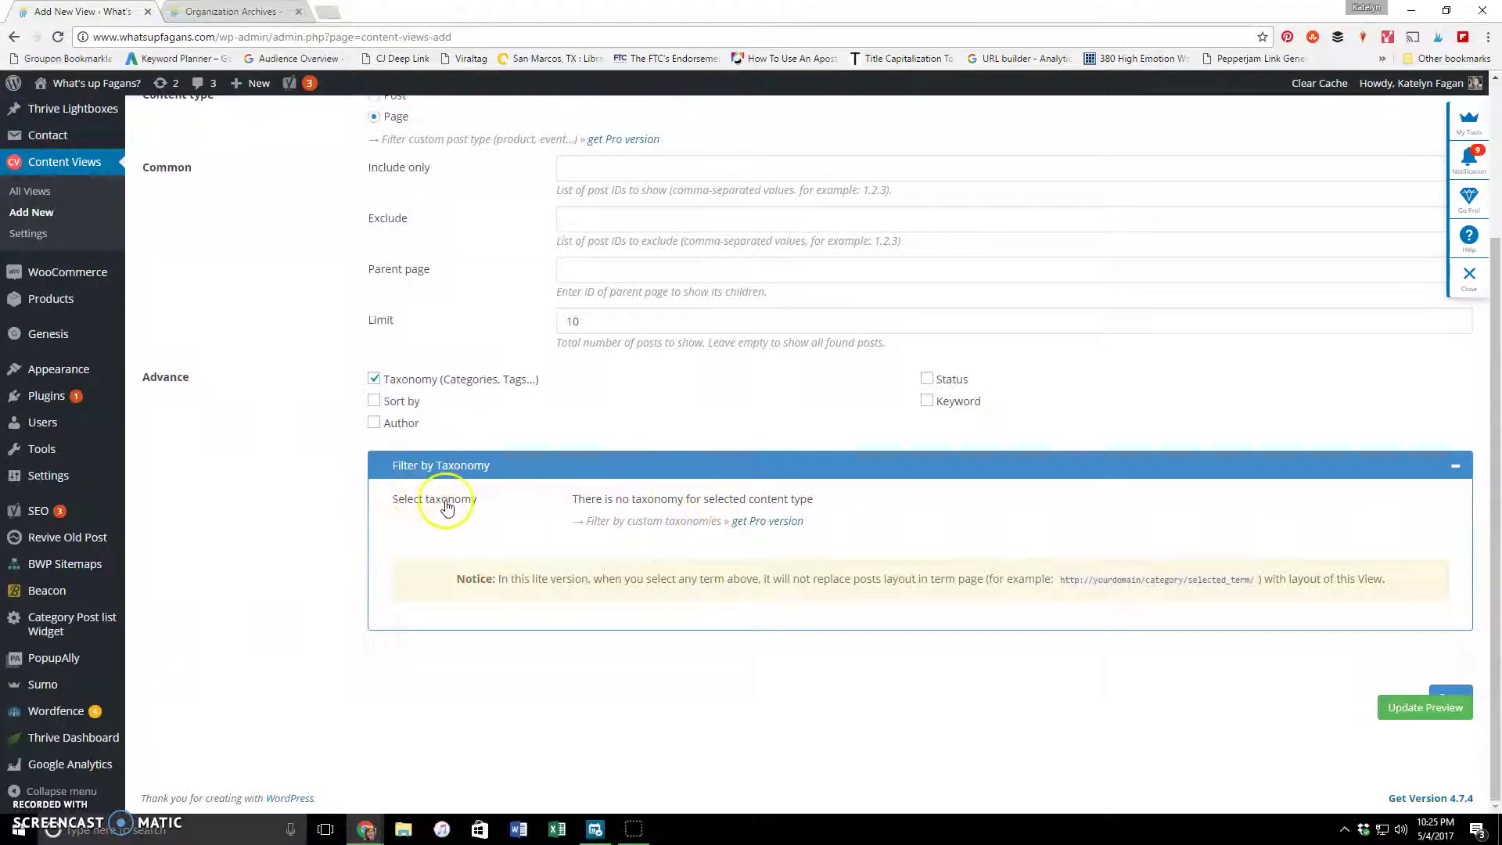
pyautogui.scroll(1, 465, 501)
pyautogui.scroll(-1, 508, 524)
pyautogui.scroll(3, 680, 570)
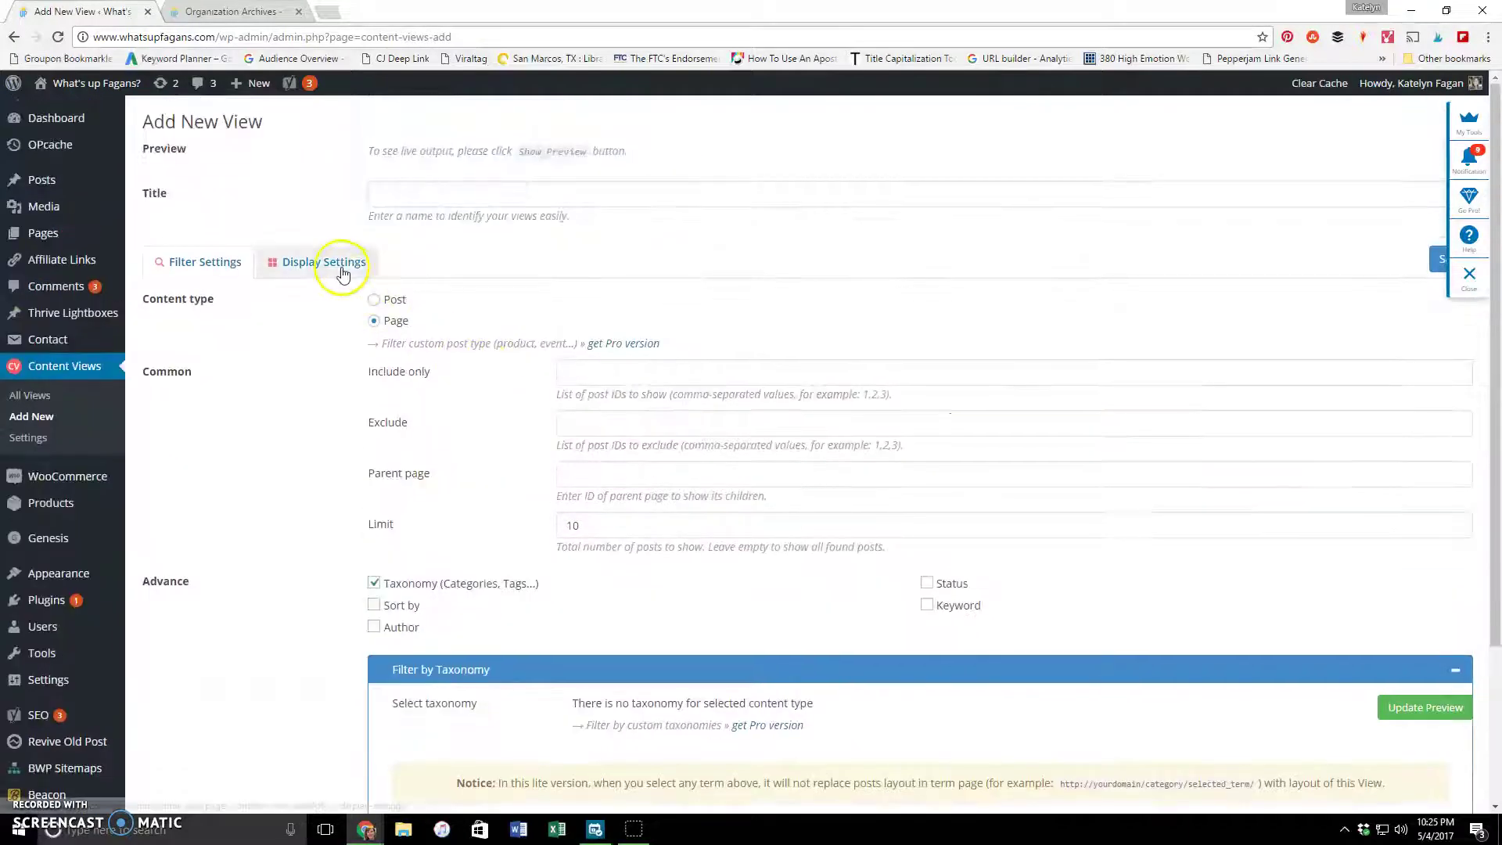
# Check Display Settings, toggle the Taxonomy filter off and back on, then head to All Views.
pyautogui.click(284, 277)
pyautogui.click(215, 262)
pyautogui.scroll(-3, 436, 422)
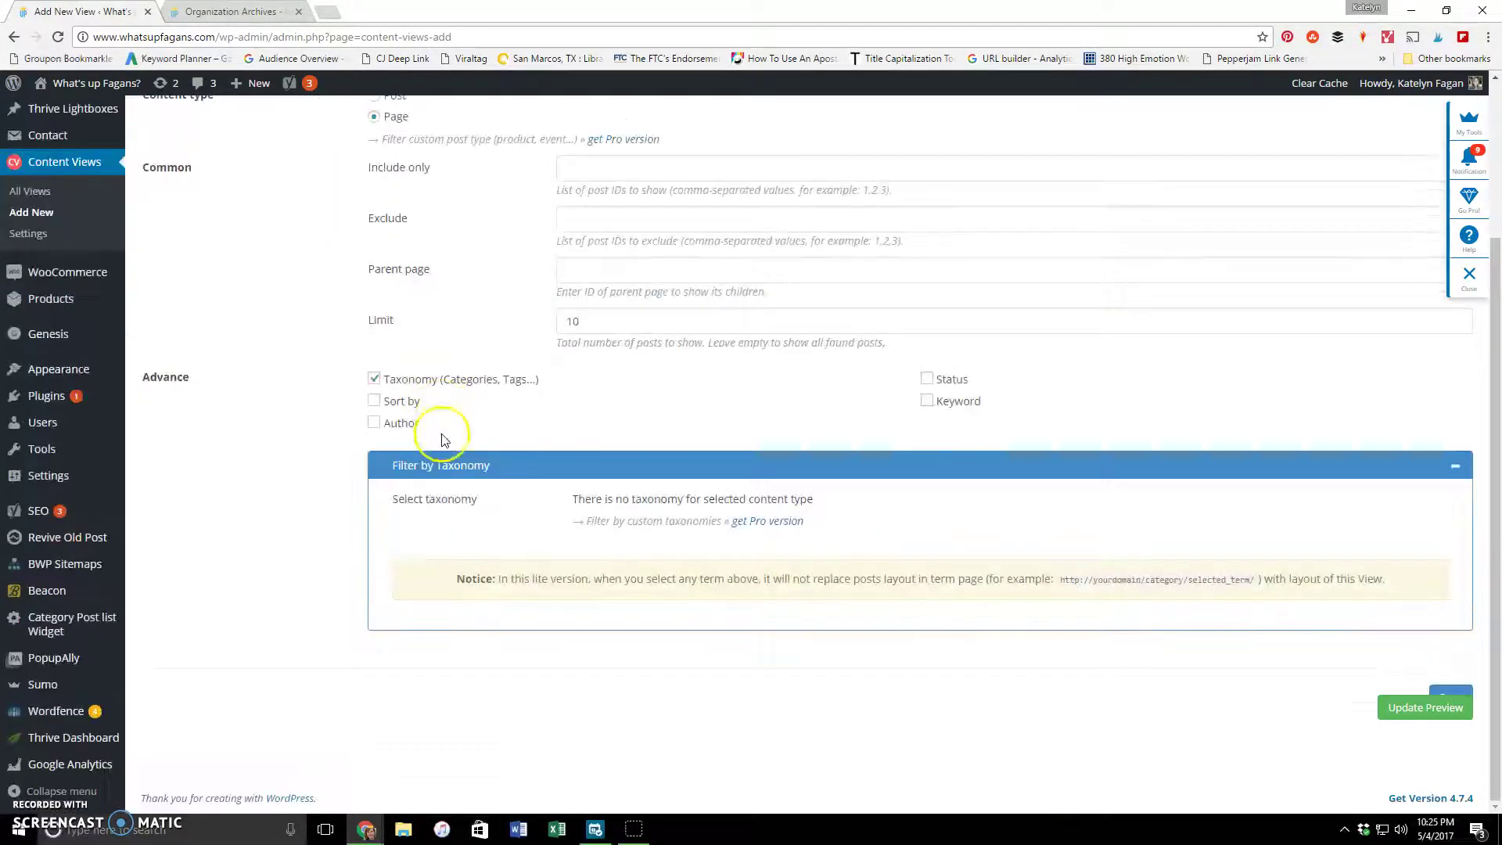
pyautogui.click(375, 378)
pyautogui.scroll(1, 401, 440)
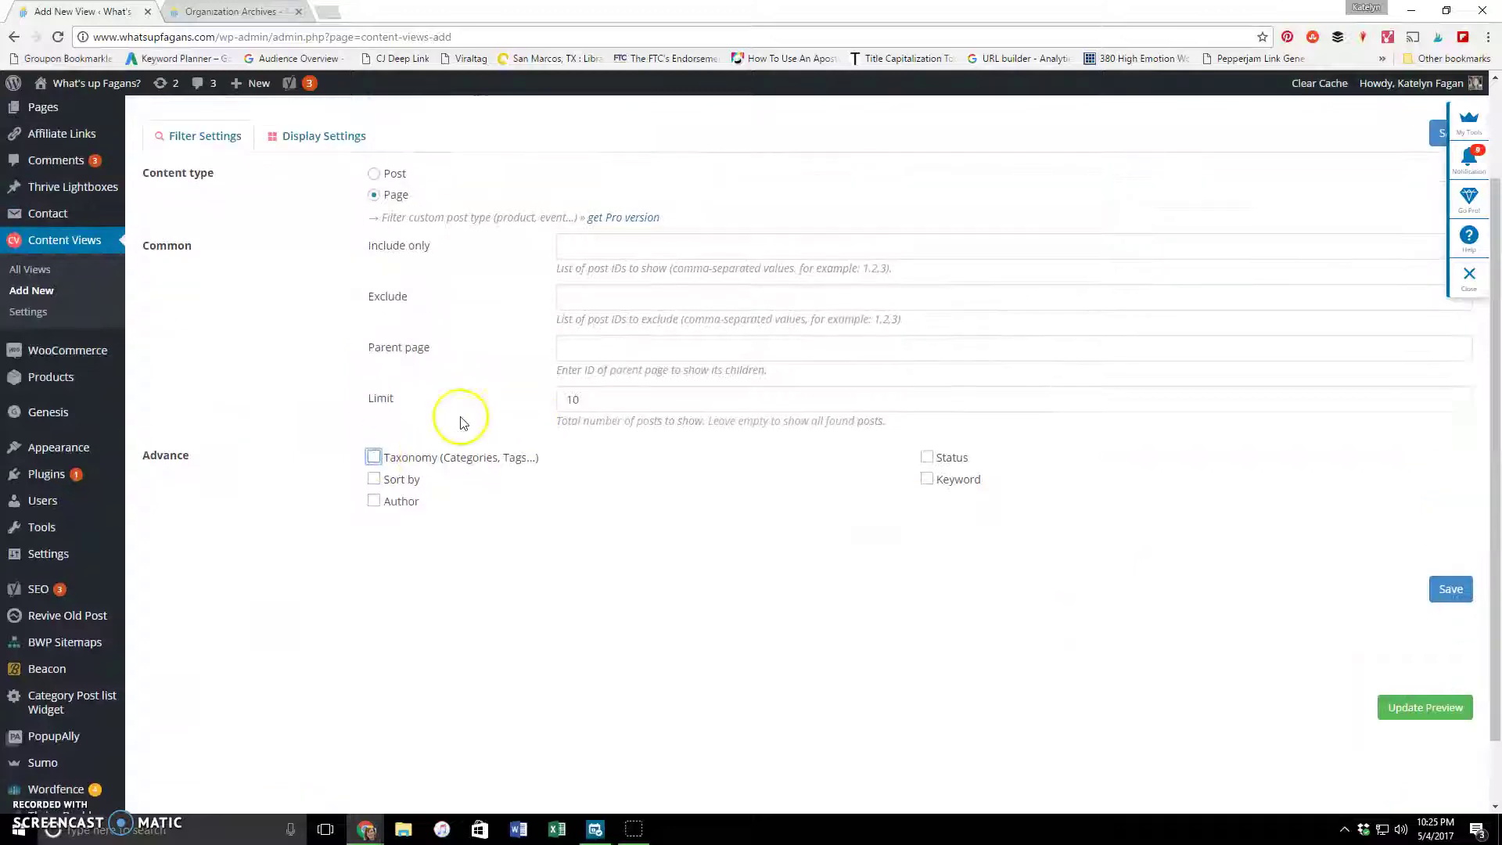
pyautogui.scroll(1, 388, 467)
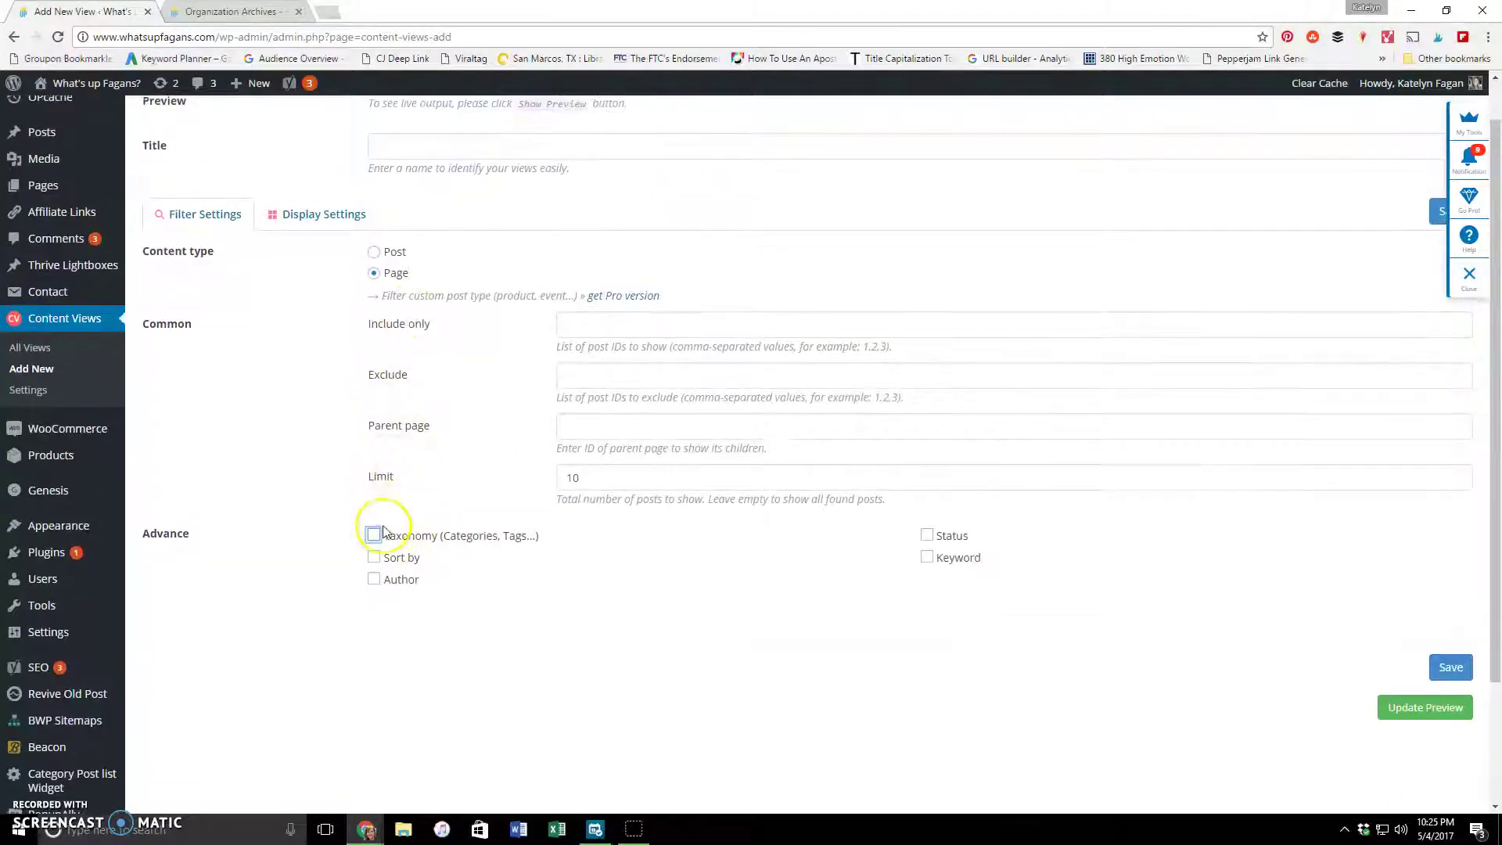
pyautogui.click(374, 537)
pyautogui.scroll(-2, 541, 472)
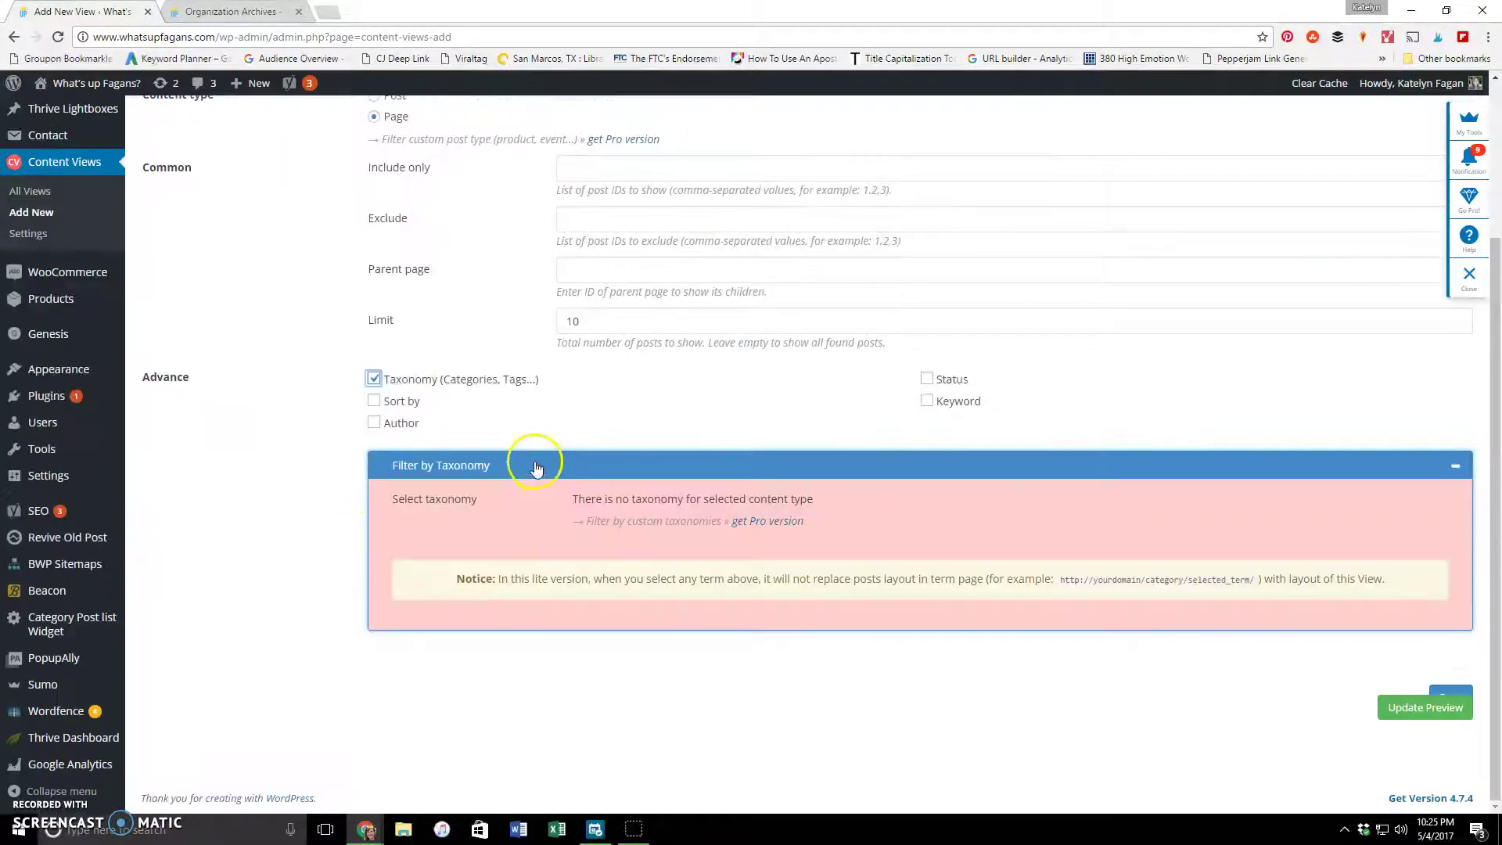
pyautogui.scroll(1, 436, 382)
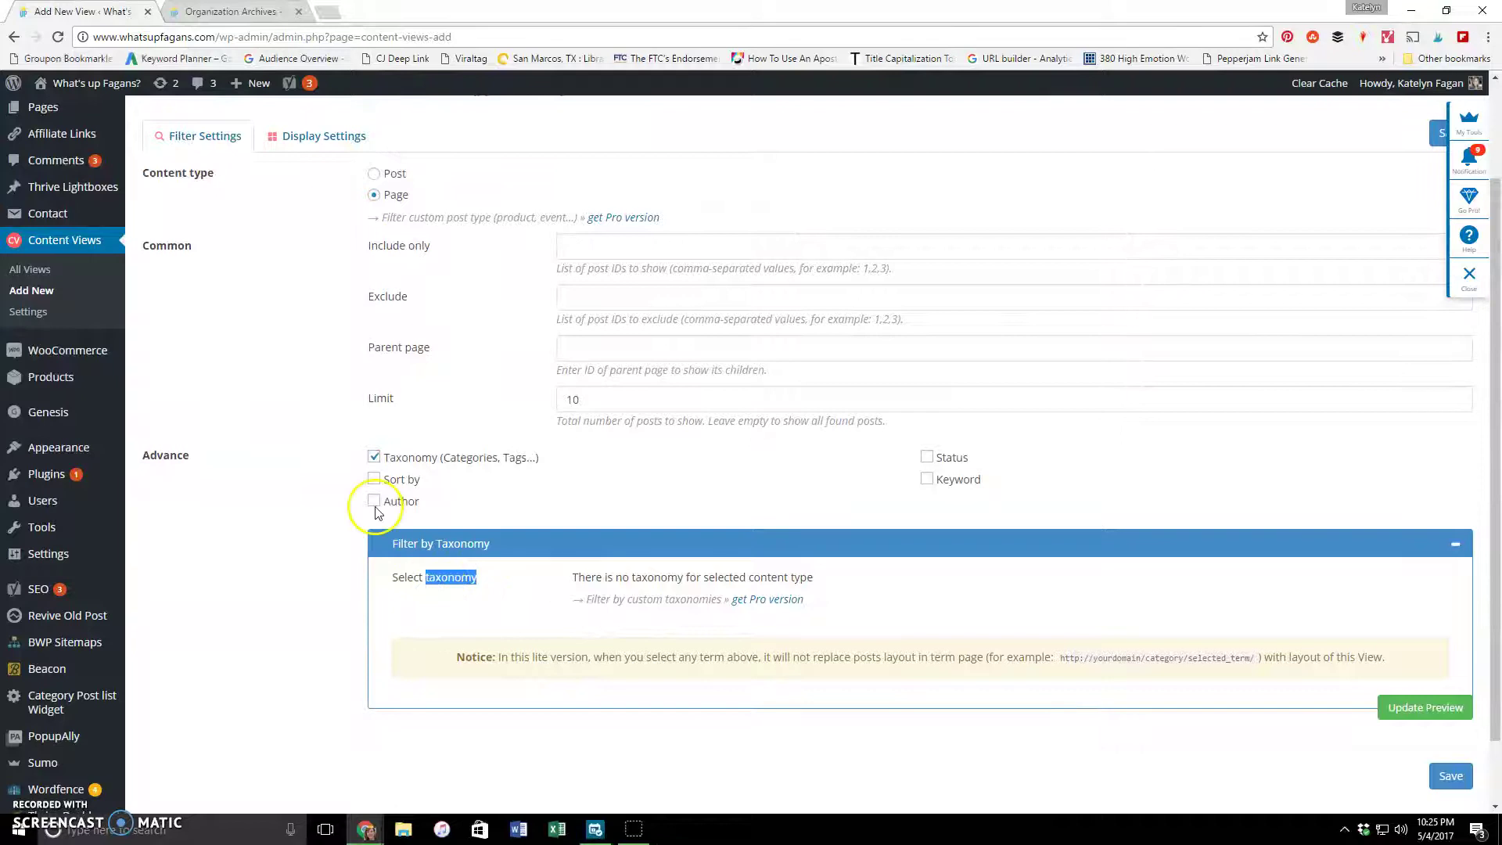
pyautogui.scroll(2, 379, 509)
pyautogui.click(29, 395)
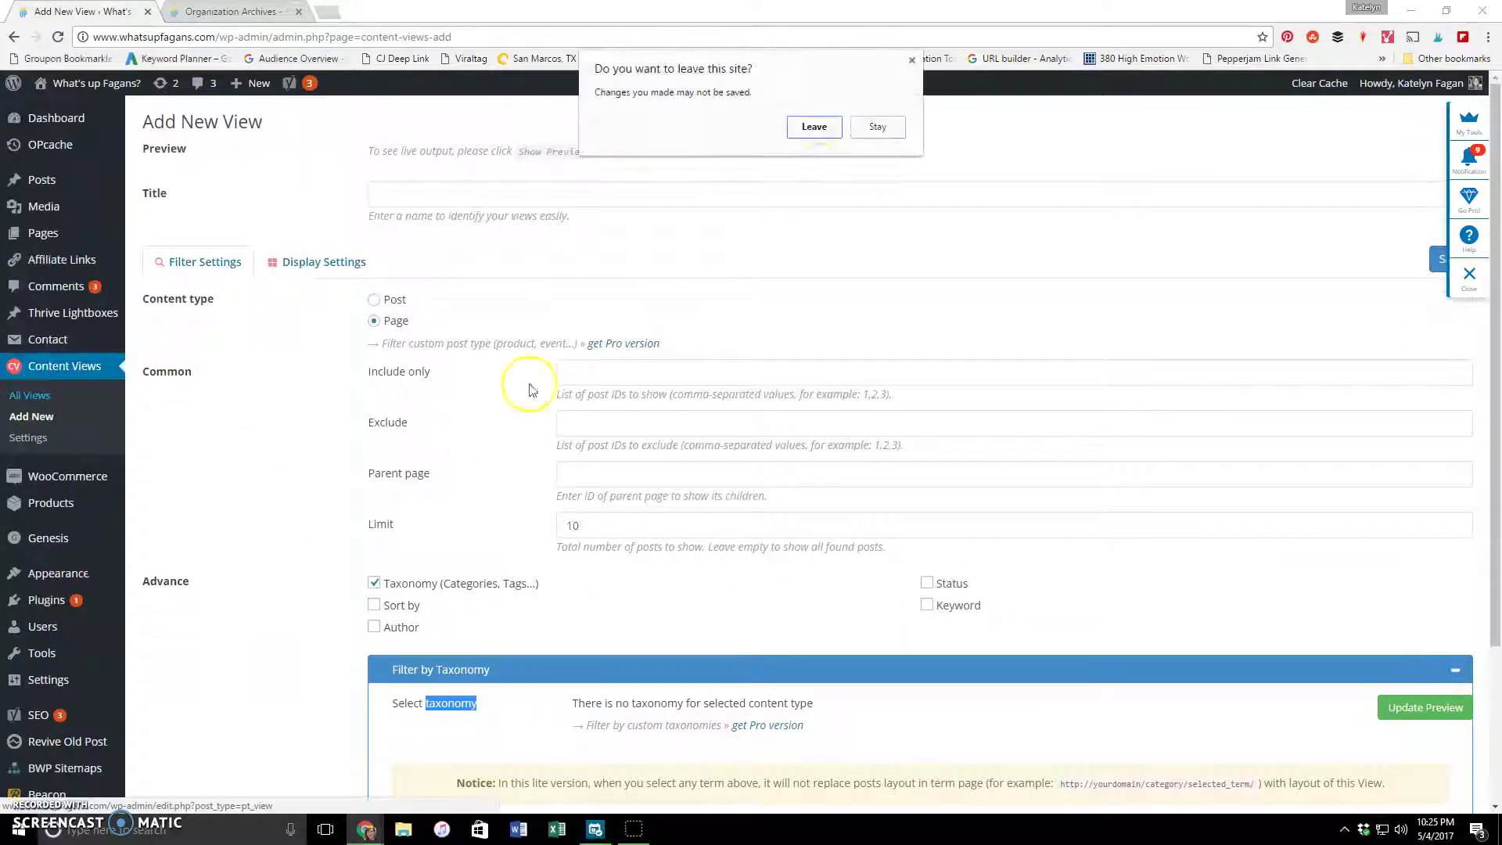
# Leave the unsaved view and inspect the Apartment Living view's Category filter.
pyautogui.click(814, 128)
pyautogui.scroll(-1, 274, 359)
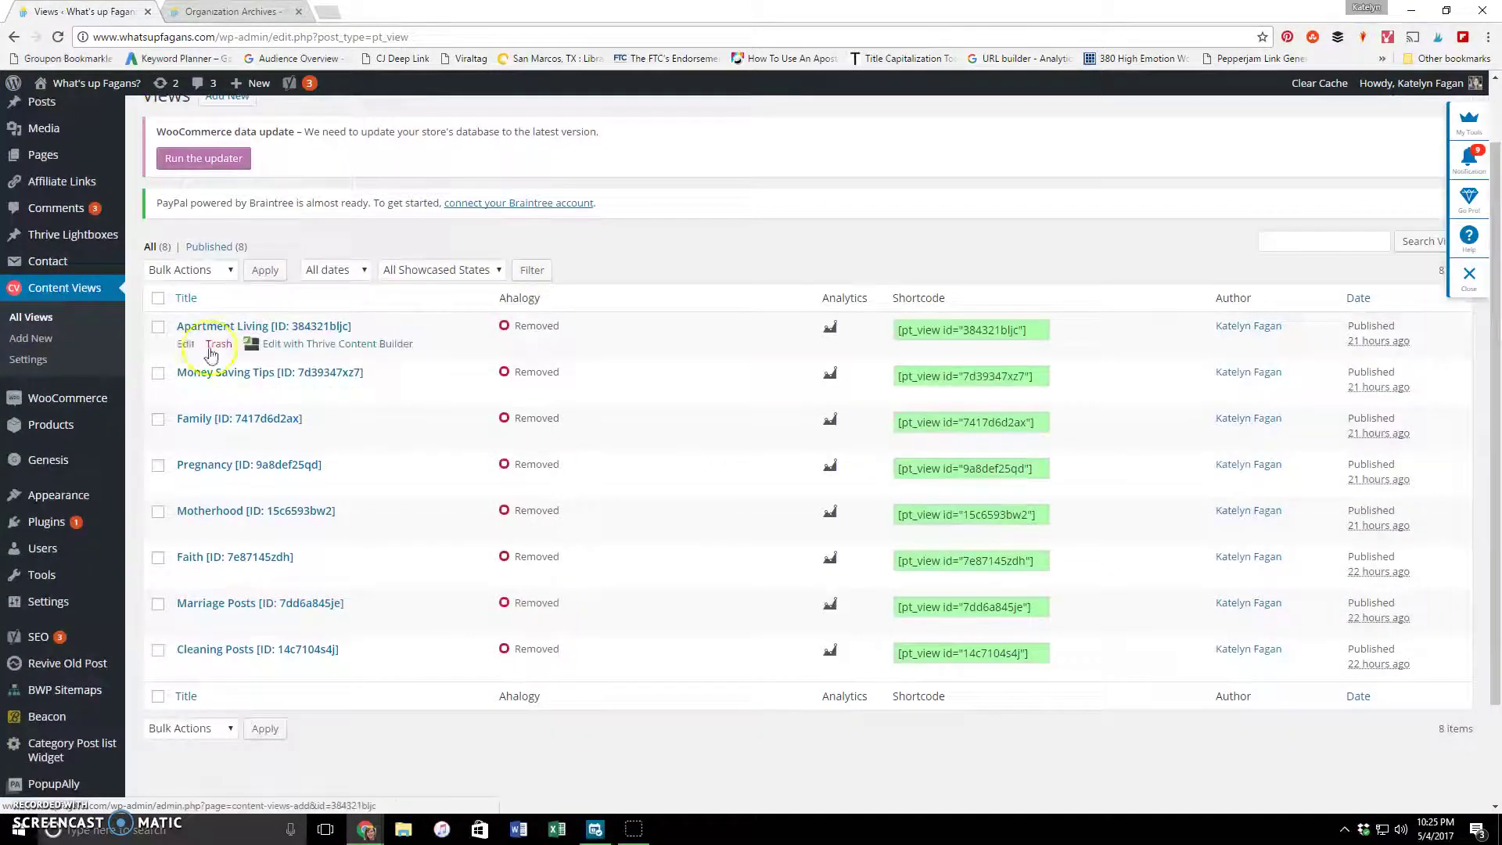
pyautogui.click(197, 341)
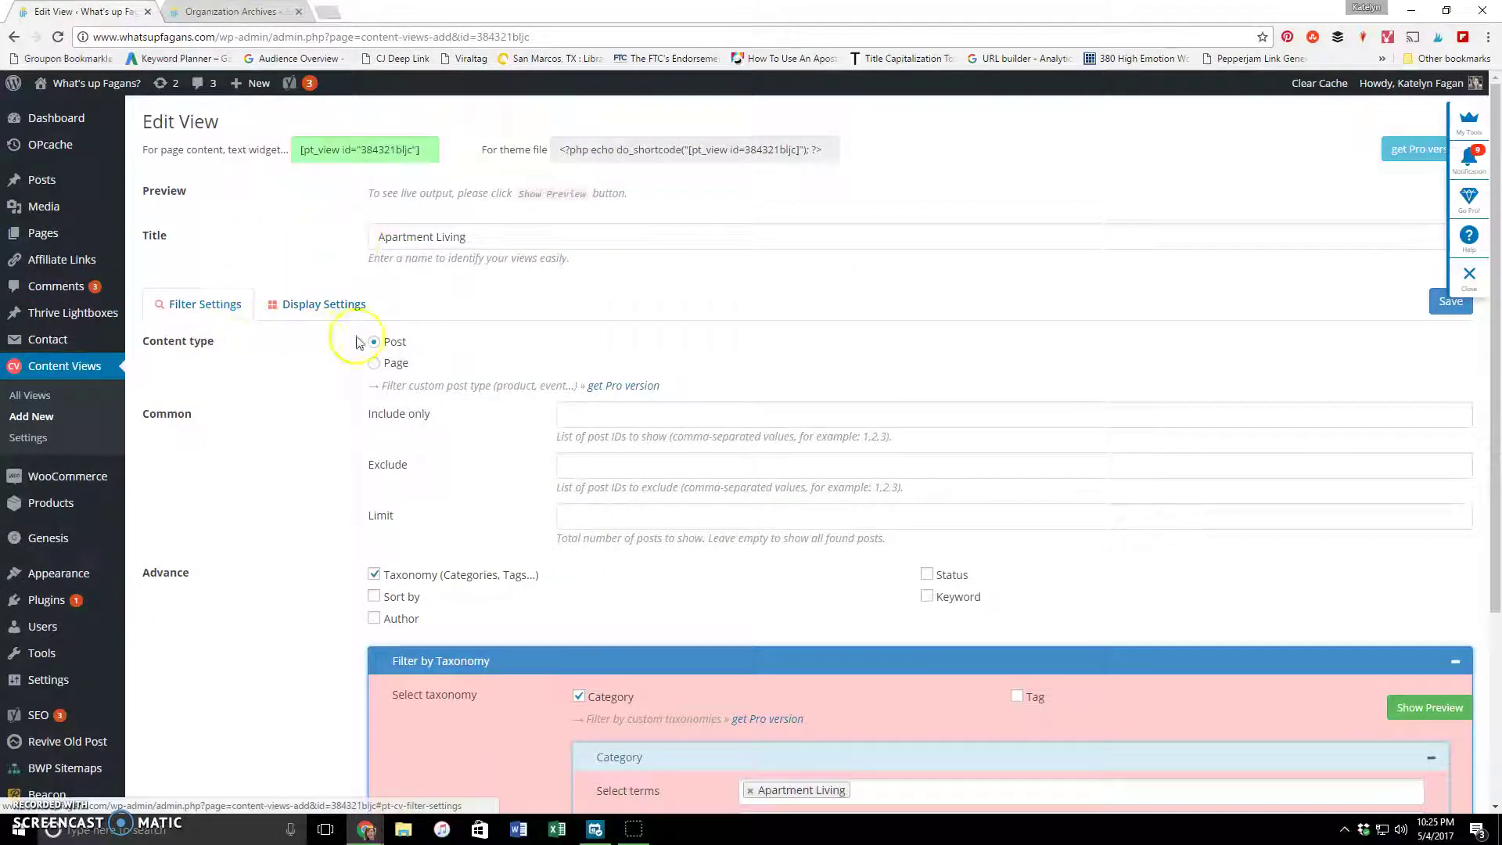
pyautogui.scroll(-1, 262, 317)
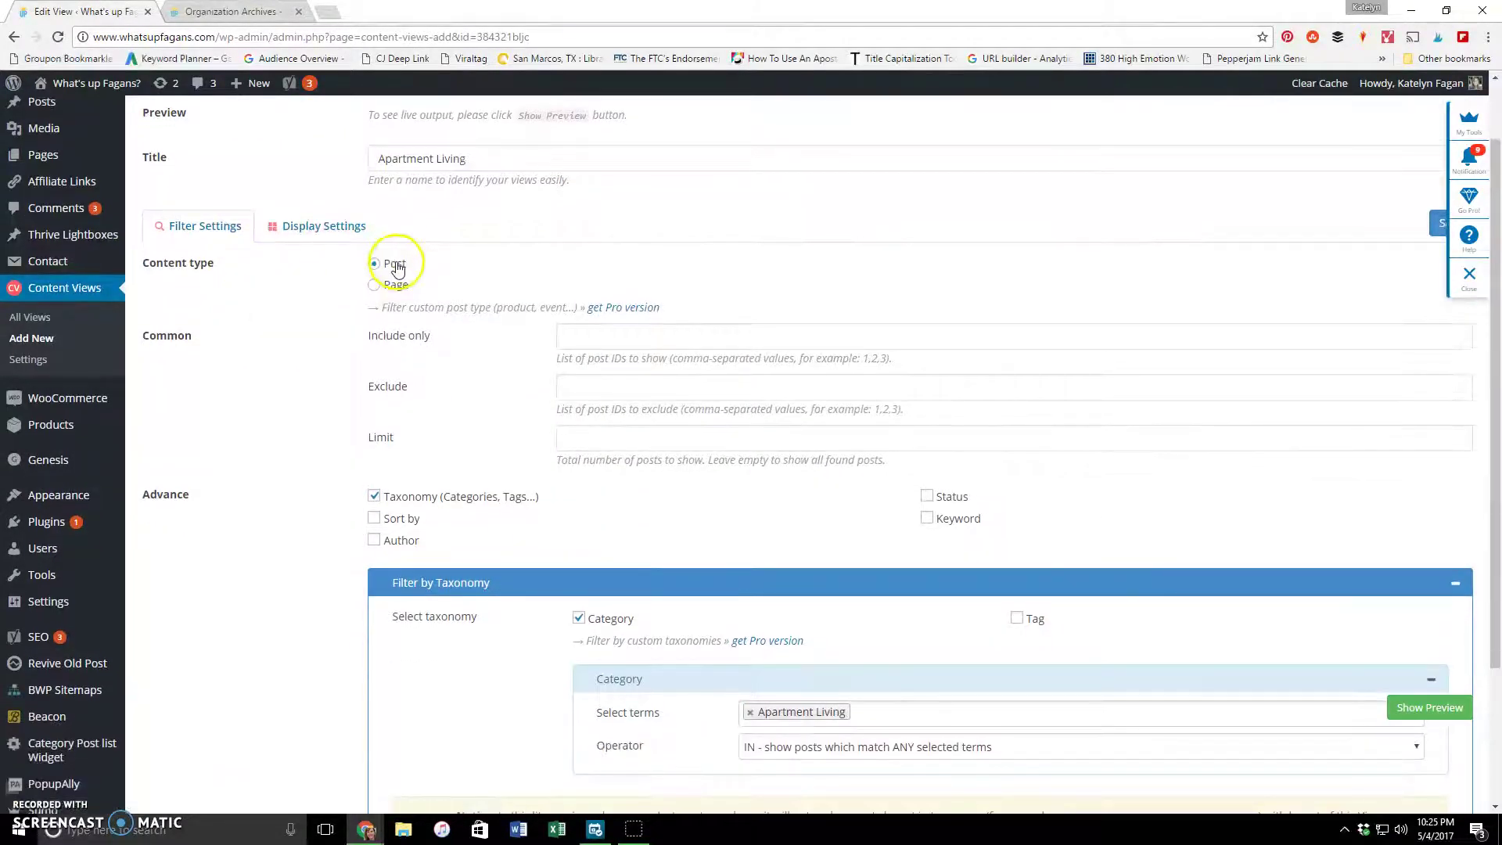
pyautogui.scroll(-2, 384, 320)
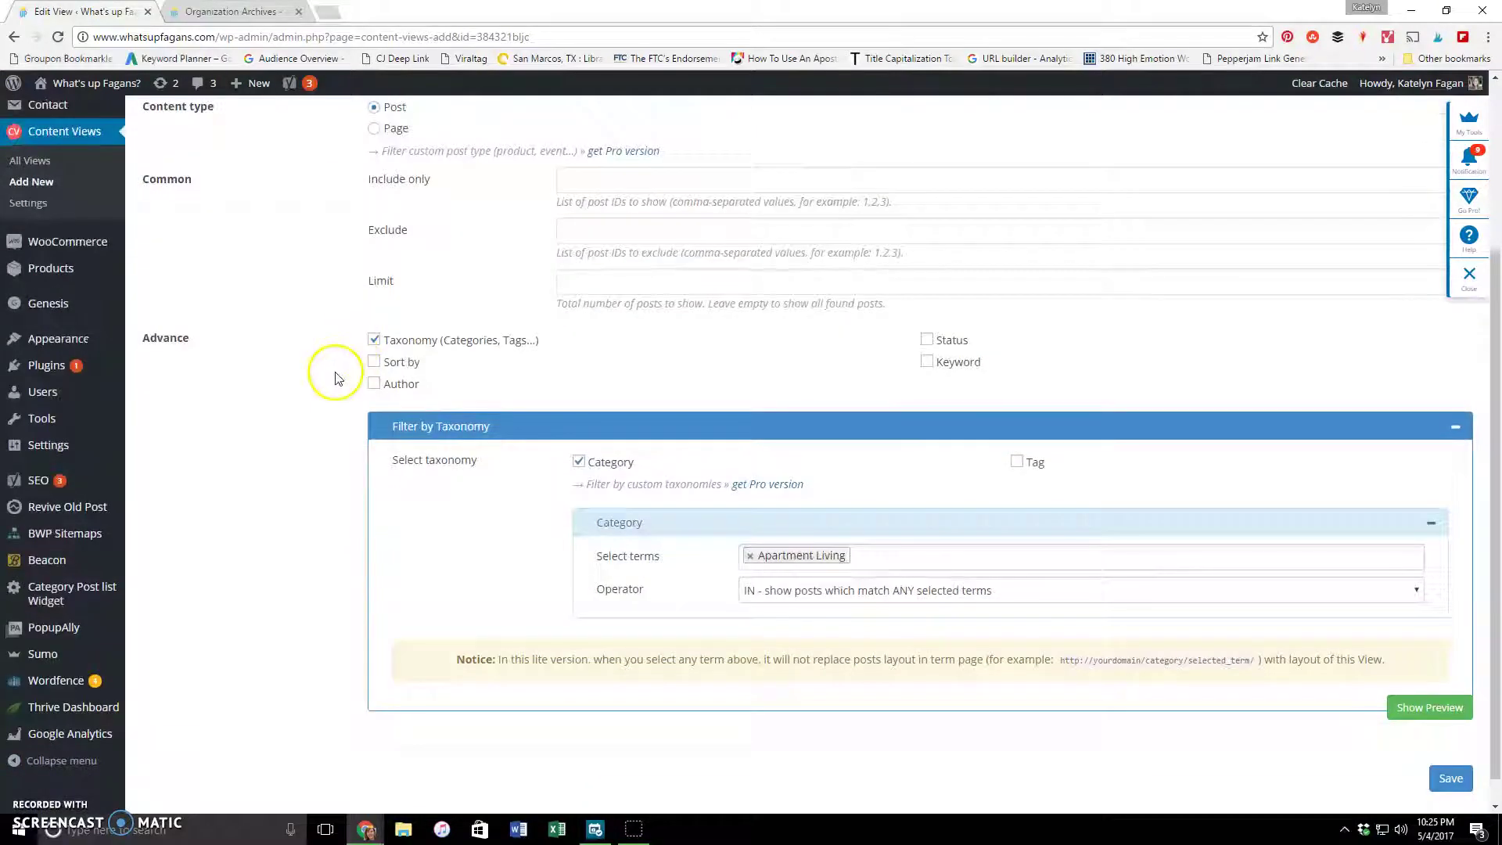
pyautogui.scroll(1, 384, 344)
pyautogui.scroll(1, 258, 281)
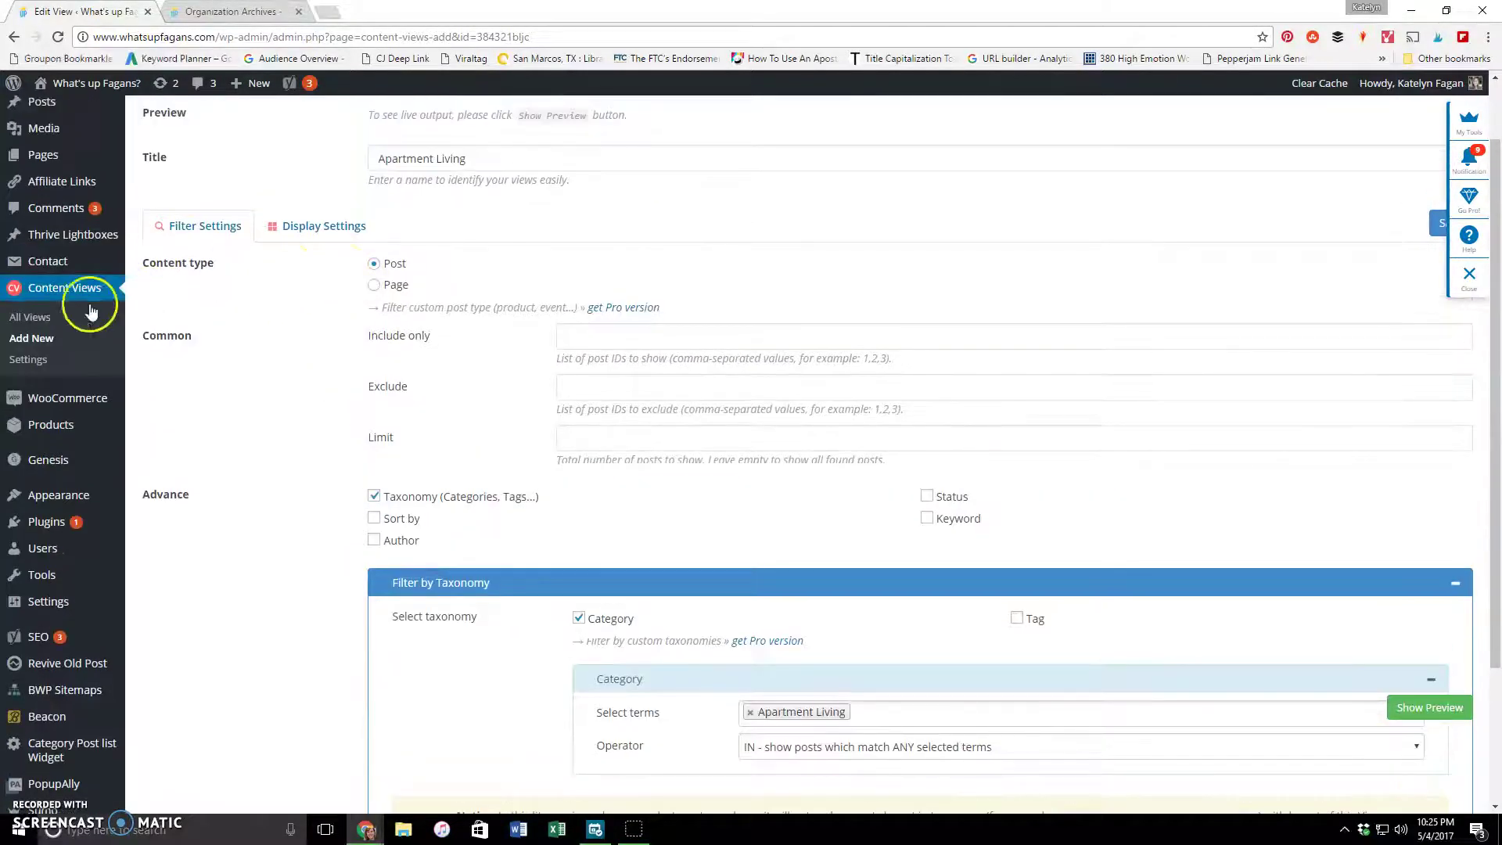
# Return to the All Views list of 8 saved content views.
pyautogui.click(45, 321)
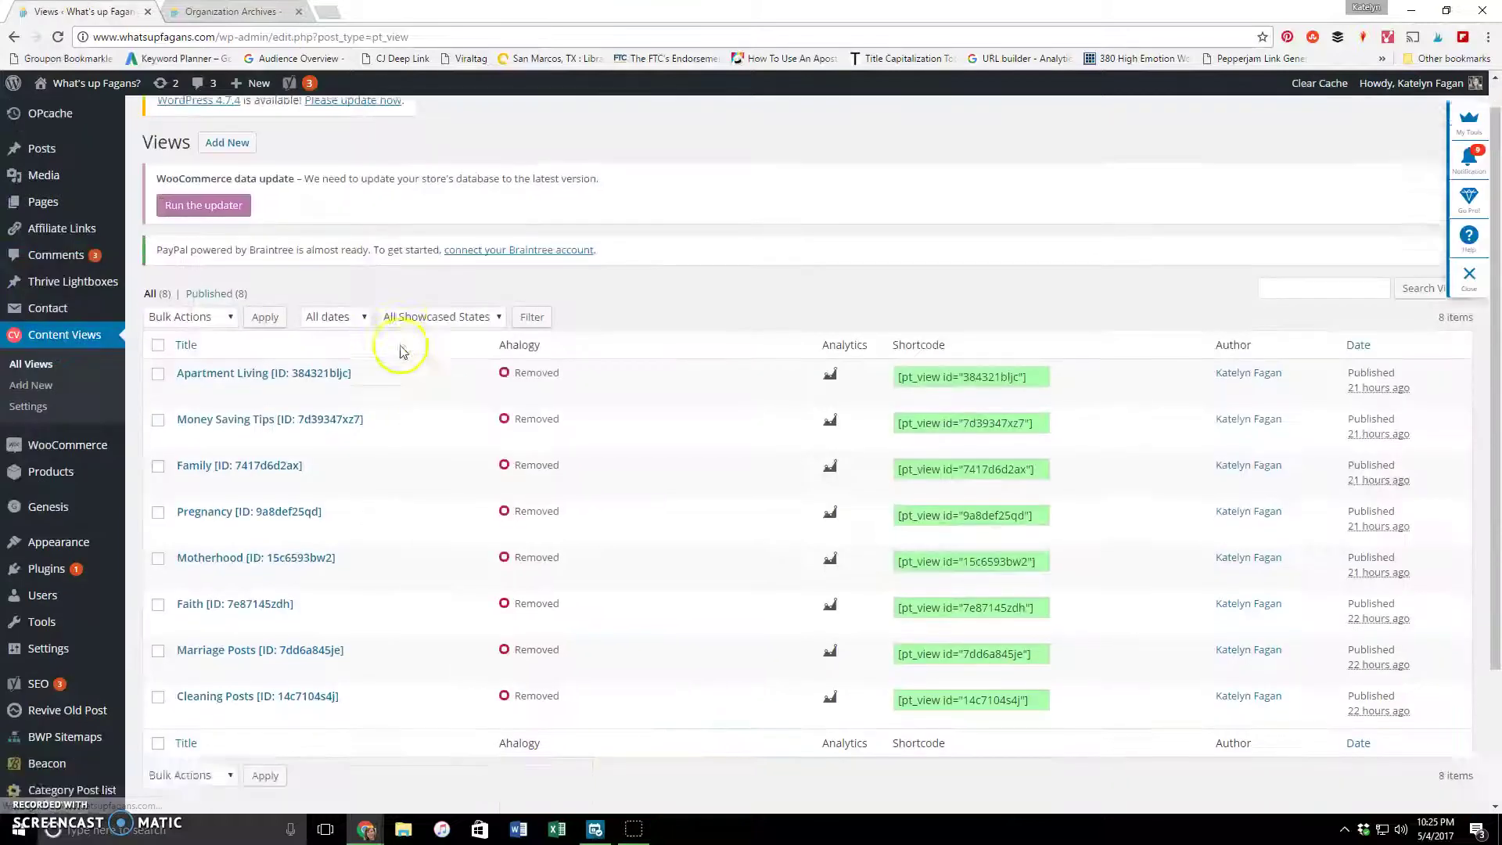
pyautogui.scroll(-2, 395, 352)
pyautogui.scroll(2, 239, 400)
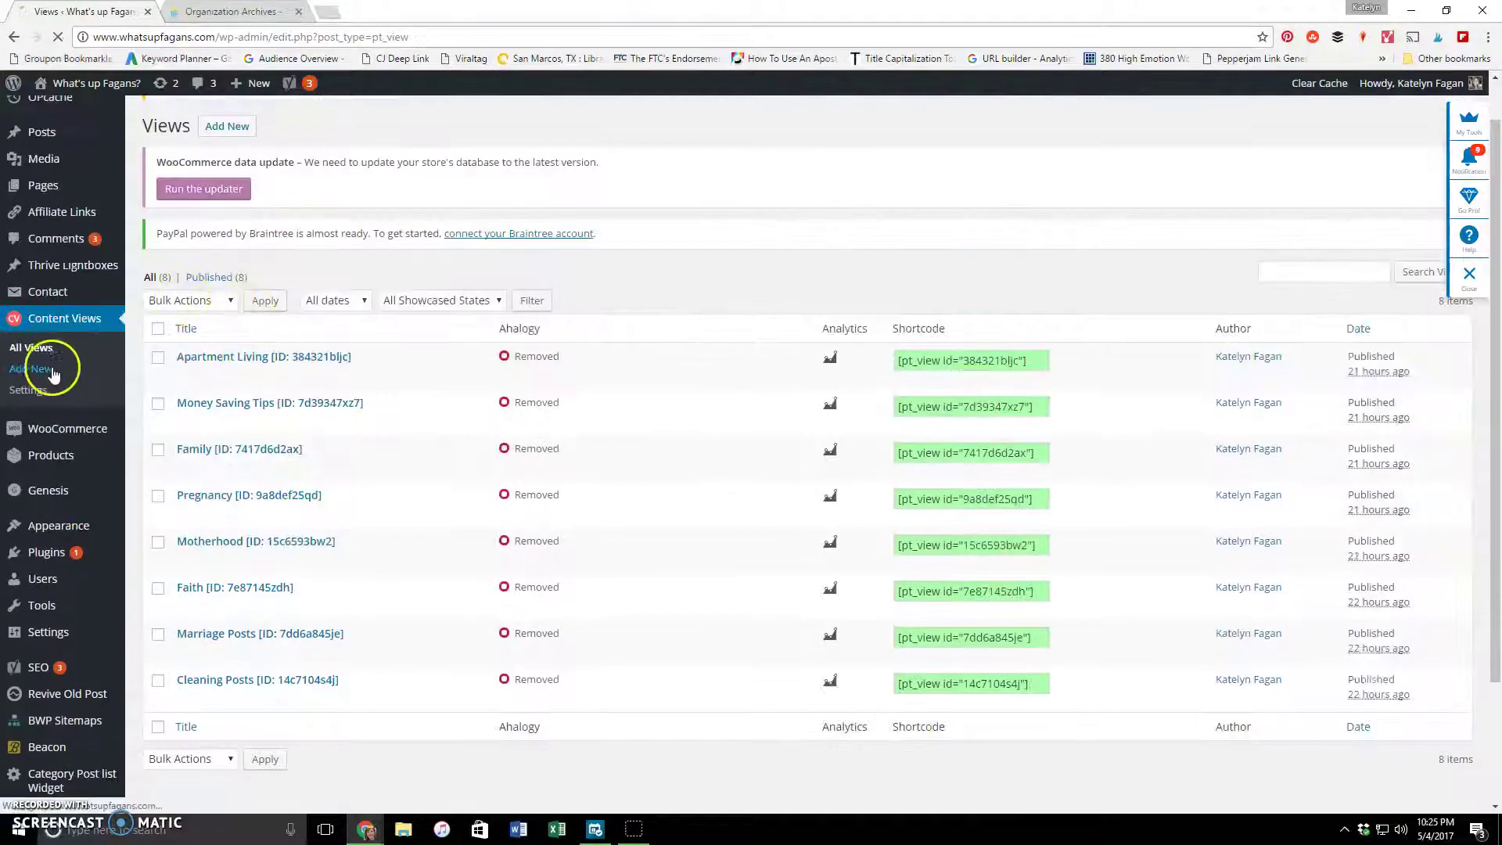
# Create a new view with a Category taxonomy filter, then switch to the Organization Archives tab.
pyautogui.click(54, 369)
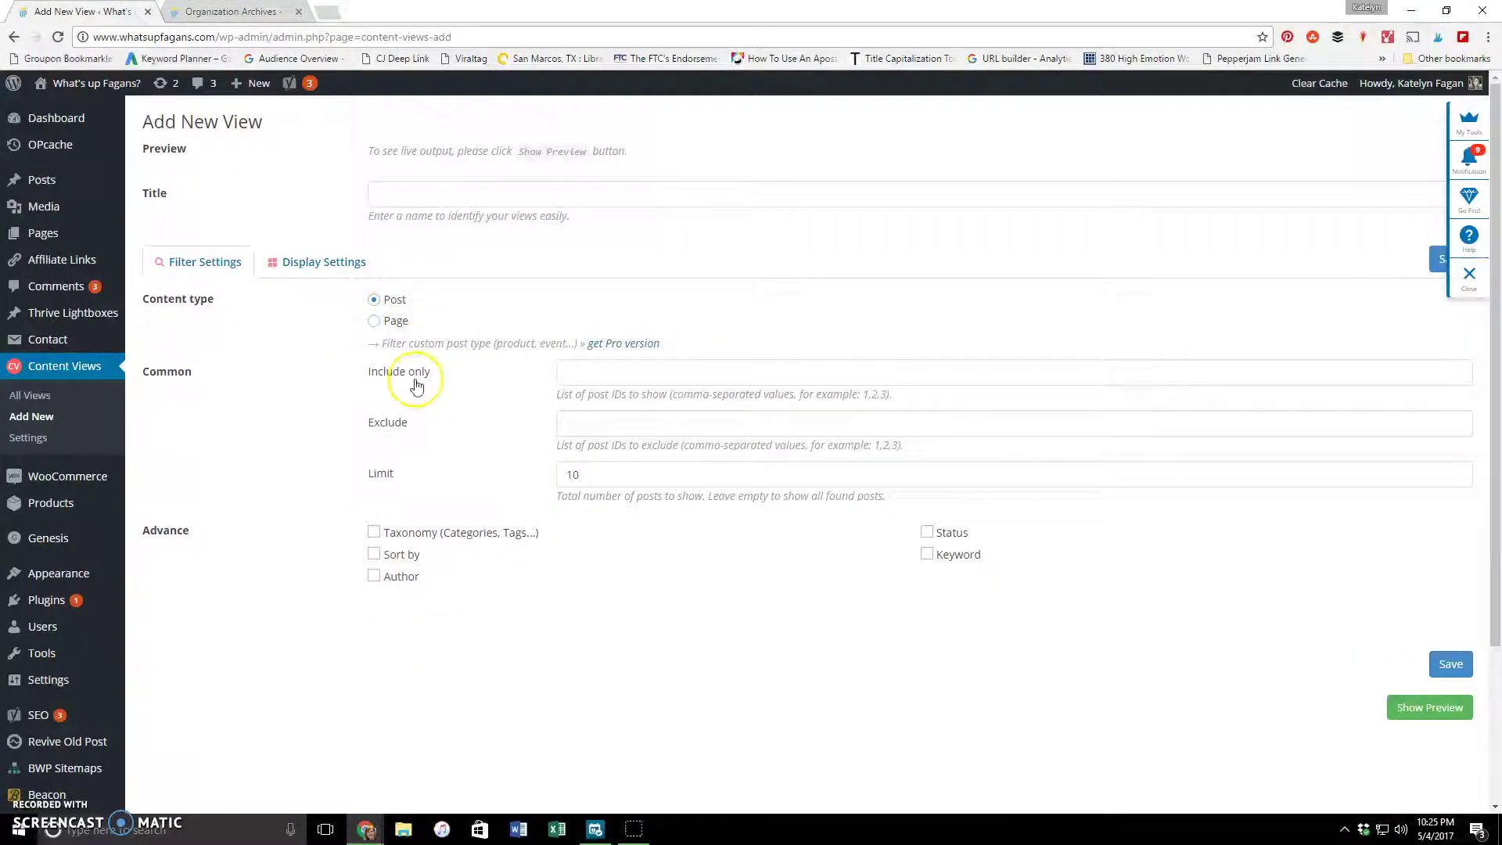
pyautogui.click(374, 533)
pyautogui.scroll(-3, 493, 410)
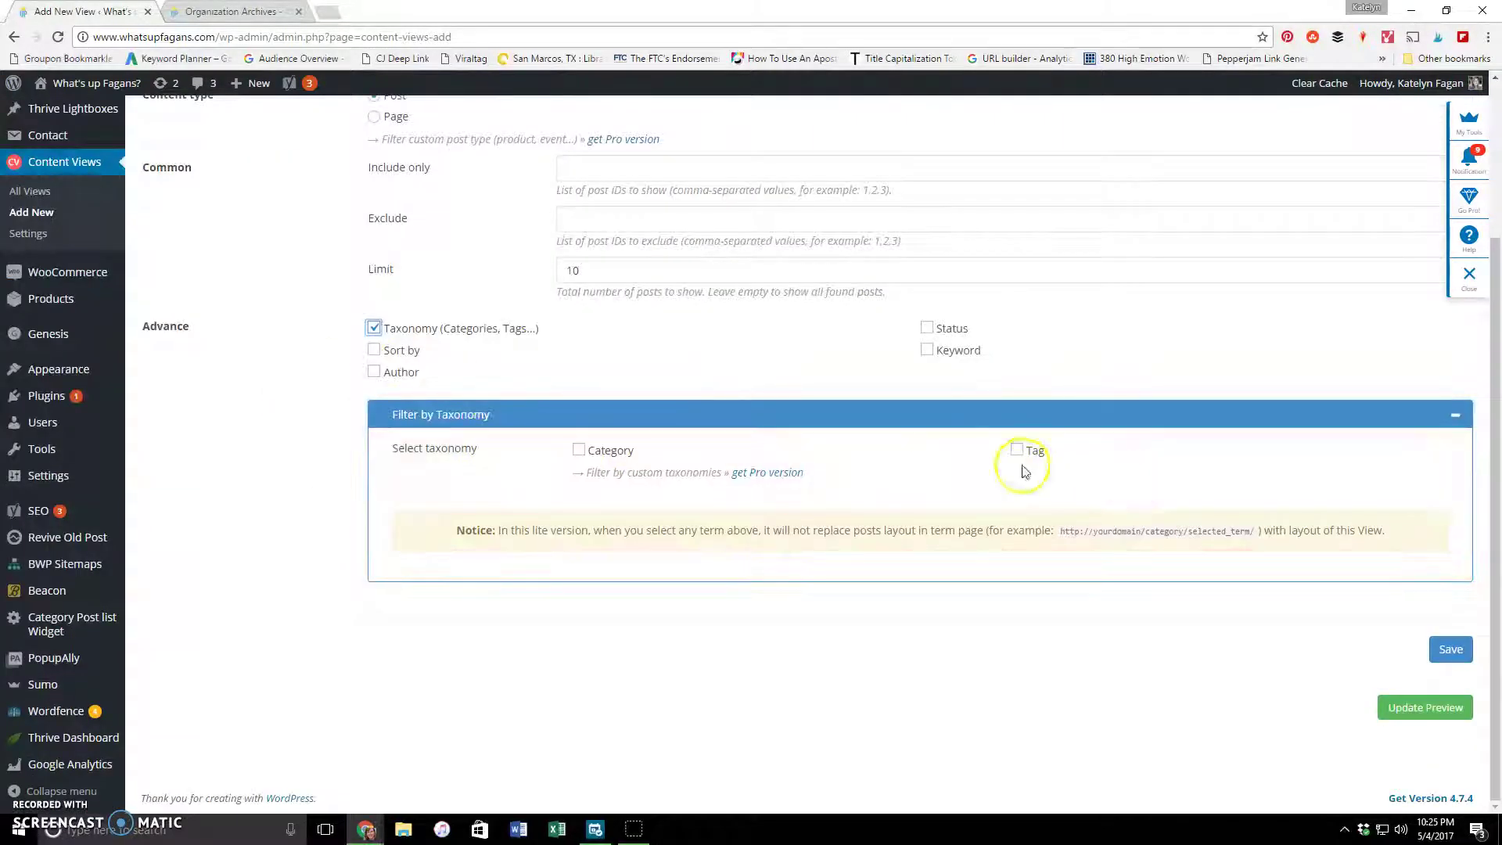
pyautogui.click(581, 454)
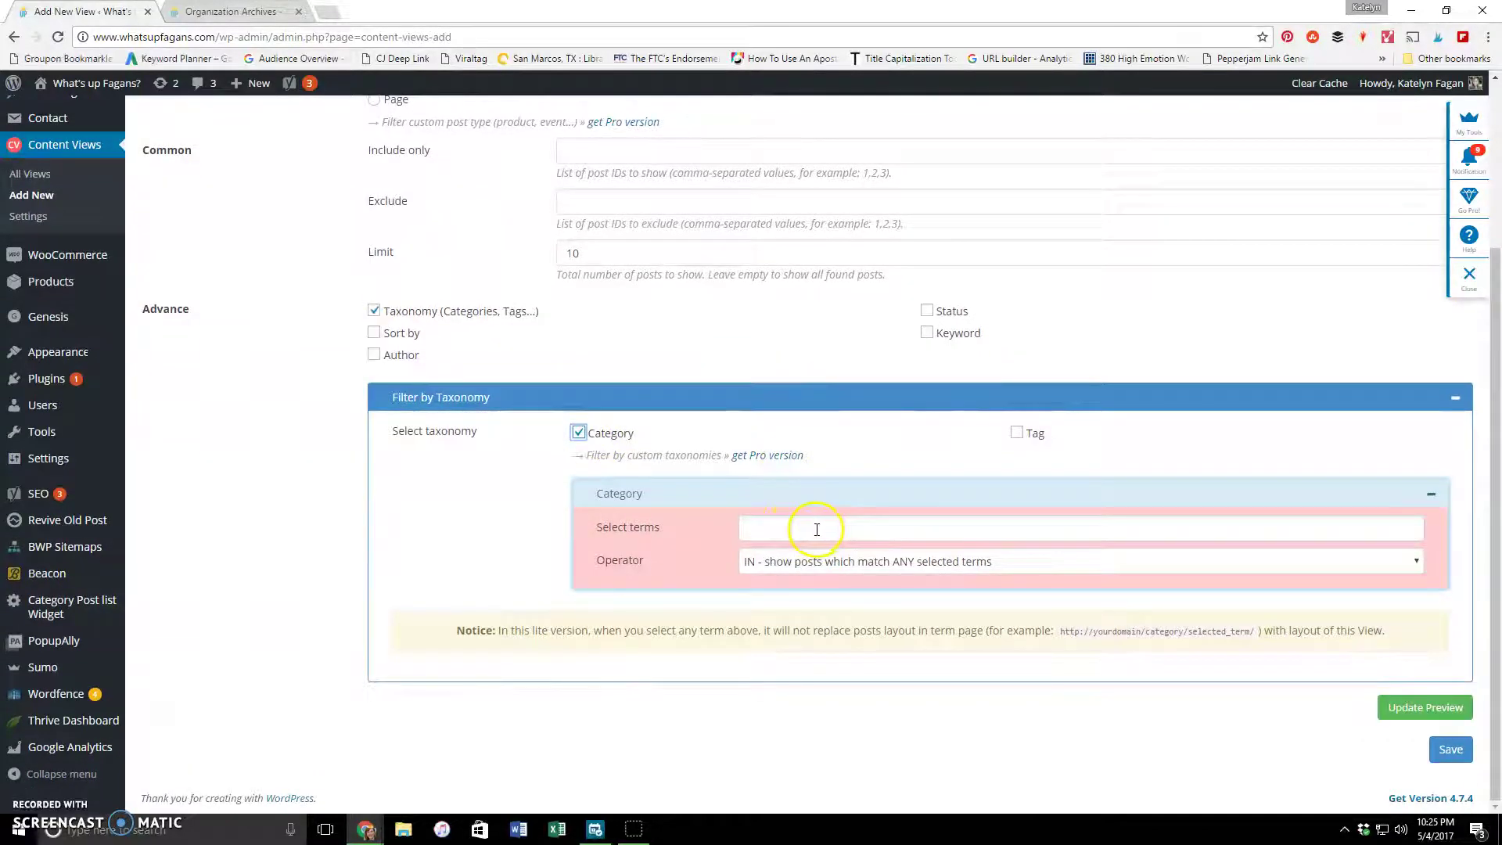
pyautogui.hotkey('ctrl', 'Tab')
# Open Improving Yourself > Health > Sleep and scroll through the Sleep Archives posts.
pyautogui.scroll(-3, 832, 430)
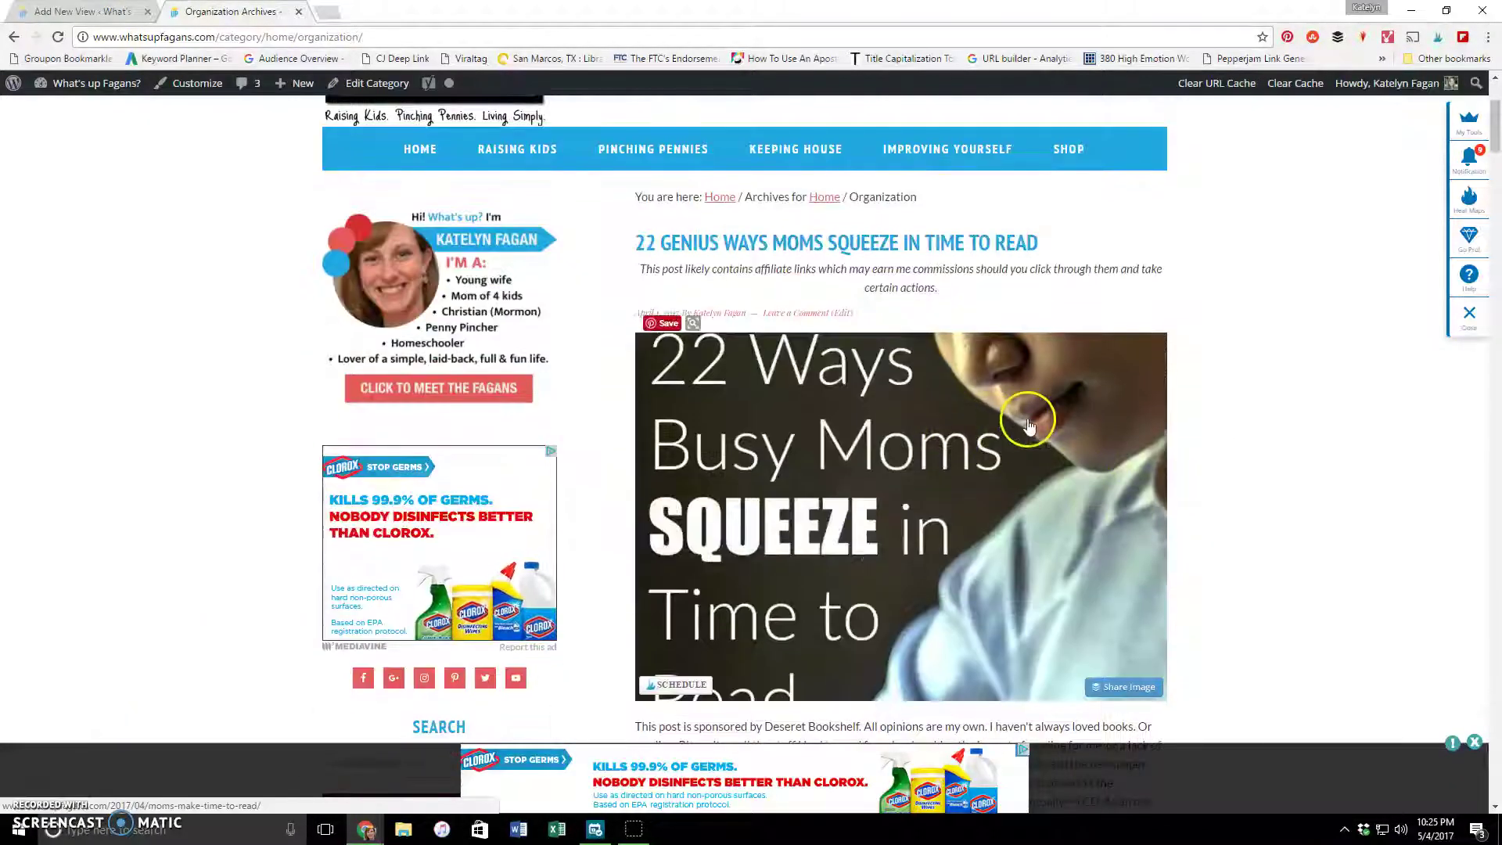
pyautogui.moveTo(536, 154)
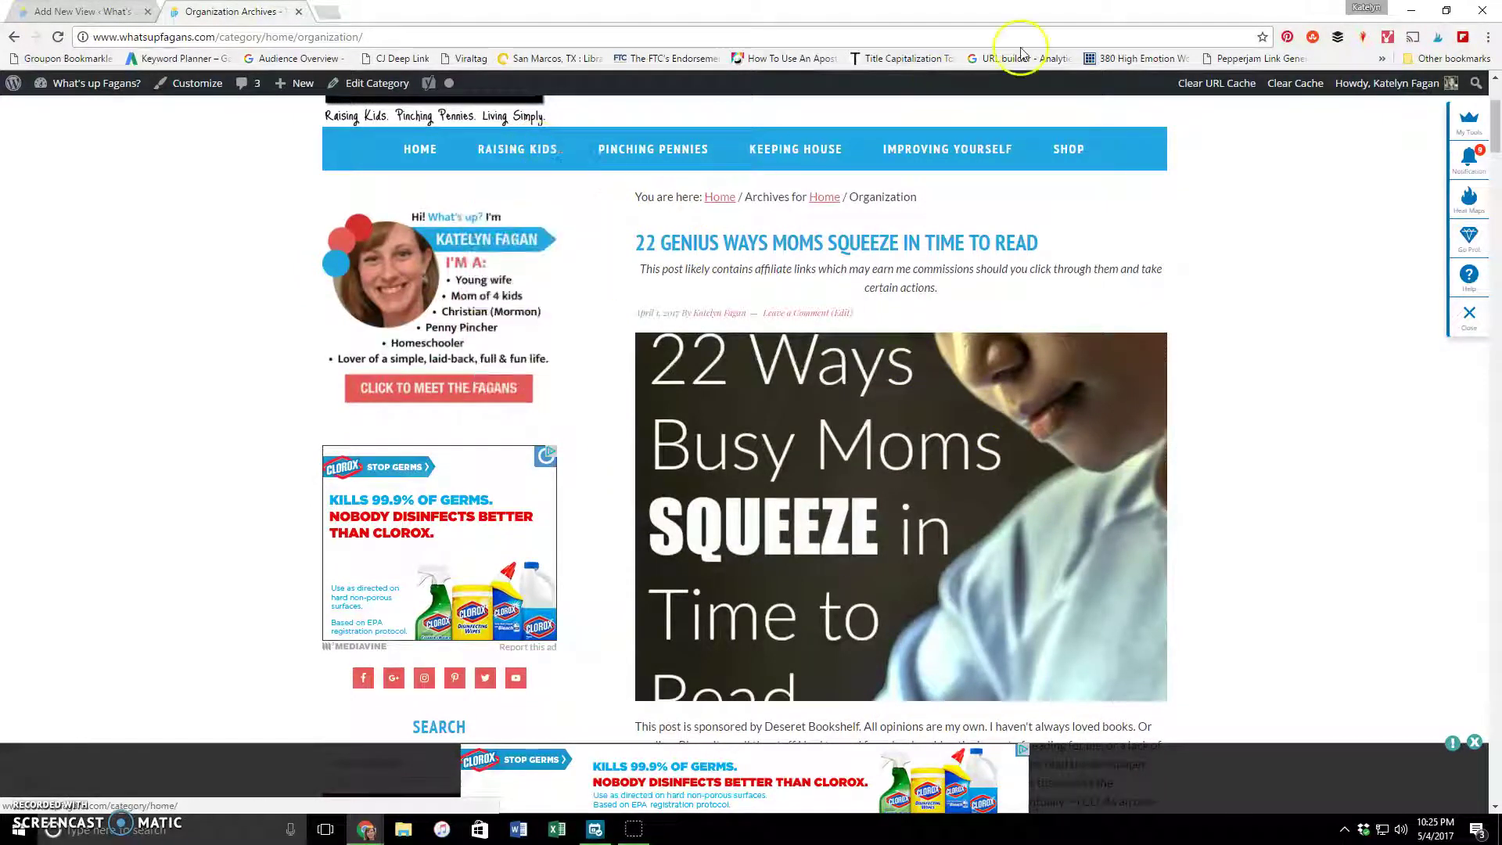
pyautogui.moveTo(955, 151)
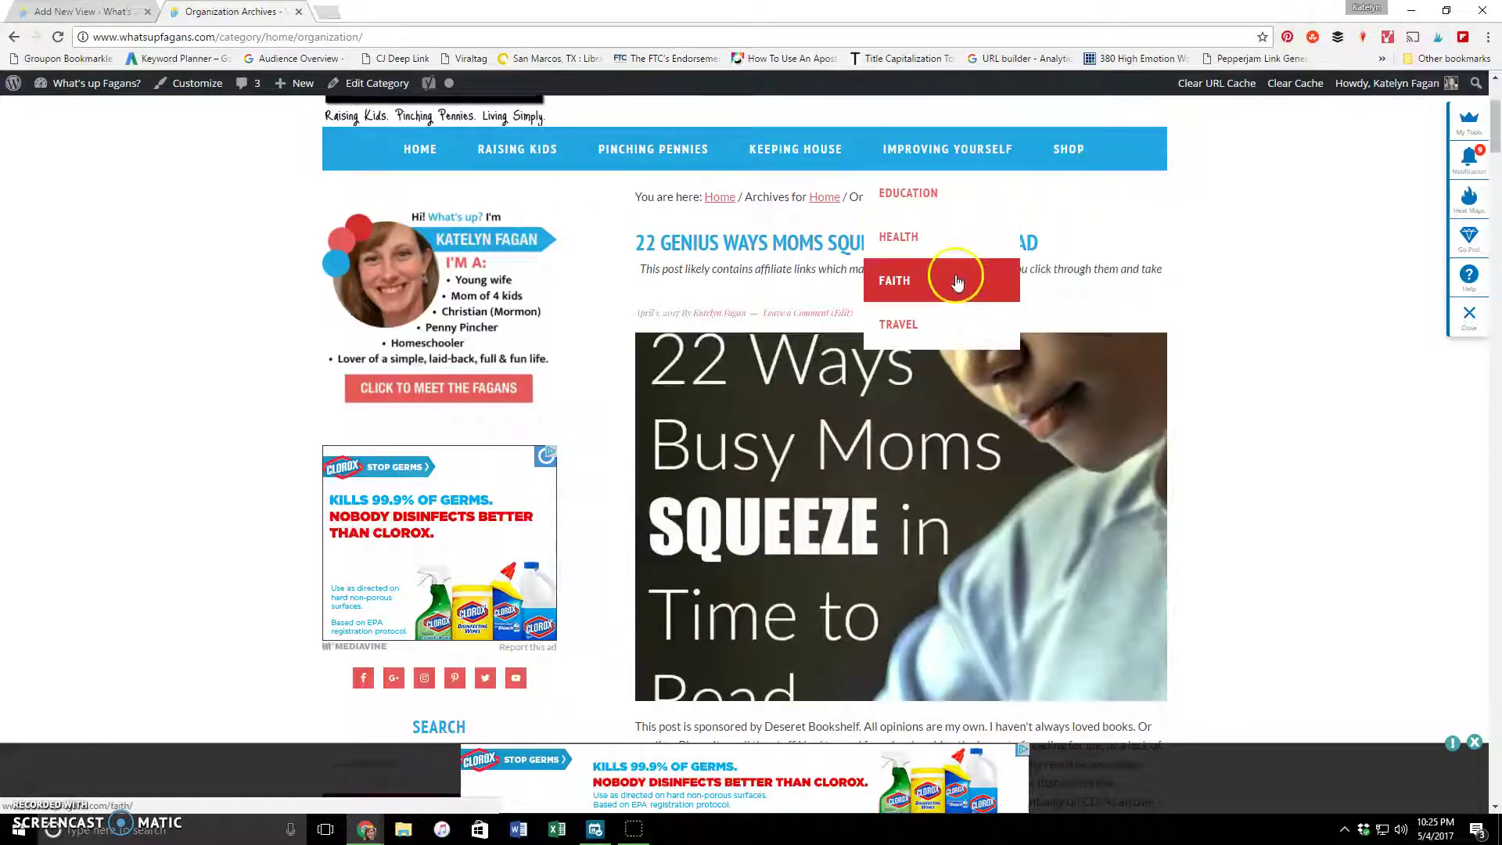
pyautogui.moveTo(939, 322)
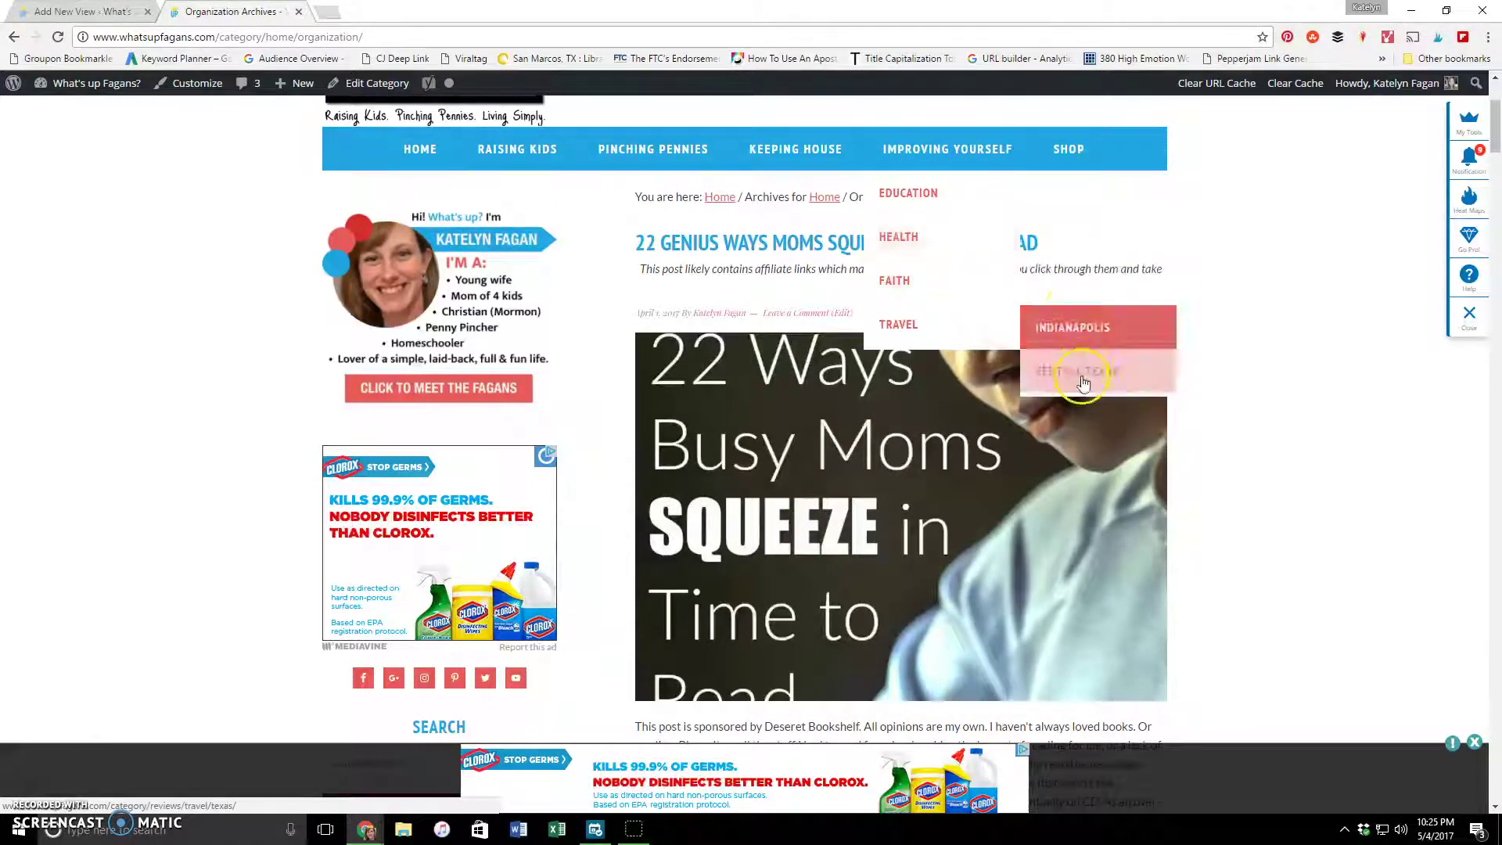
pyautogui.moveTo(993, 235)
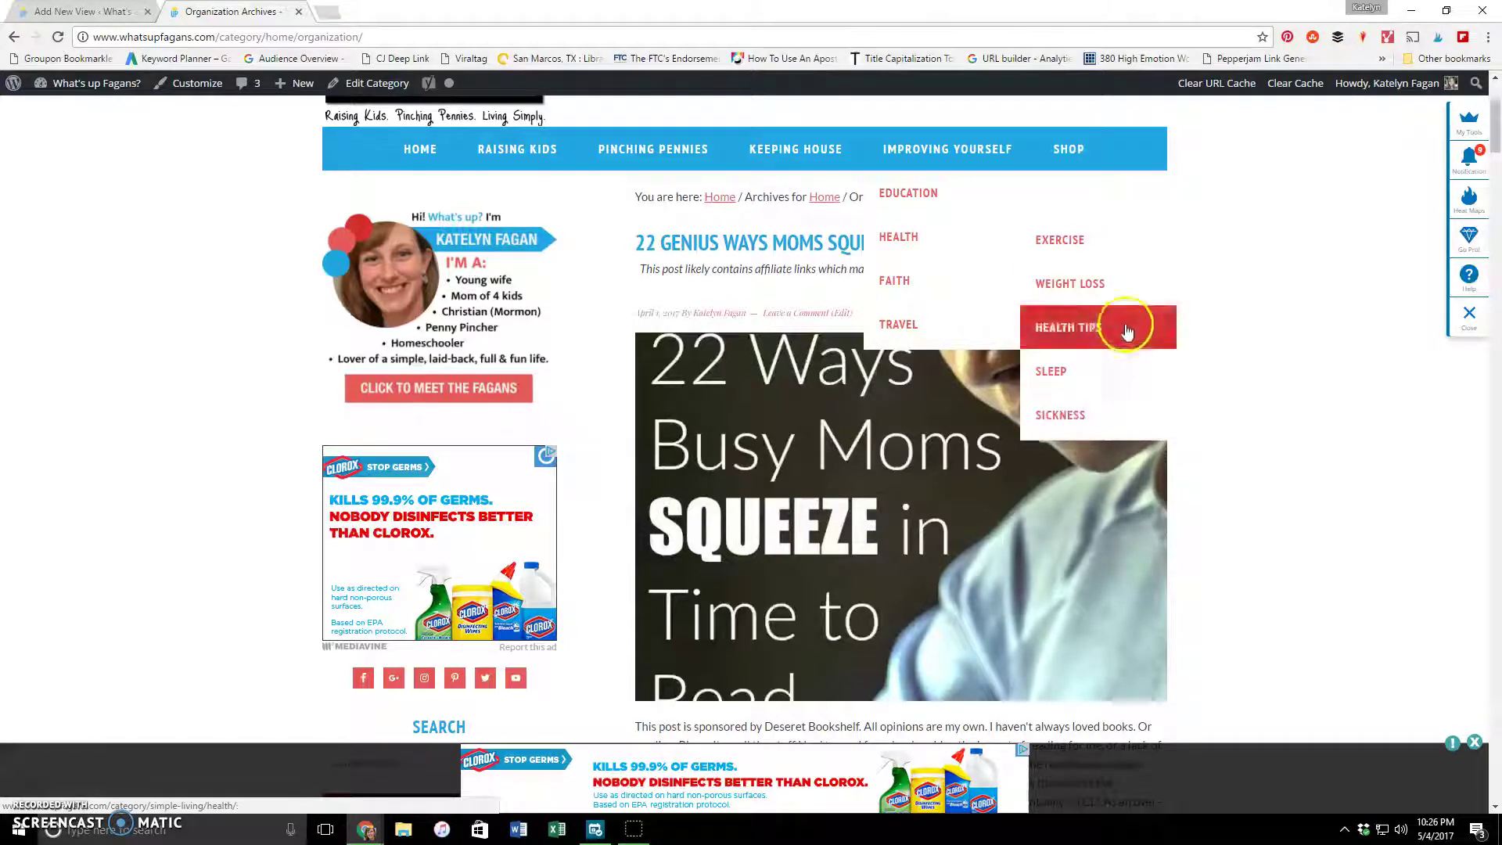
pyautogui.click(1110, 373)
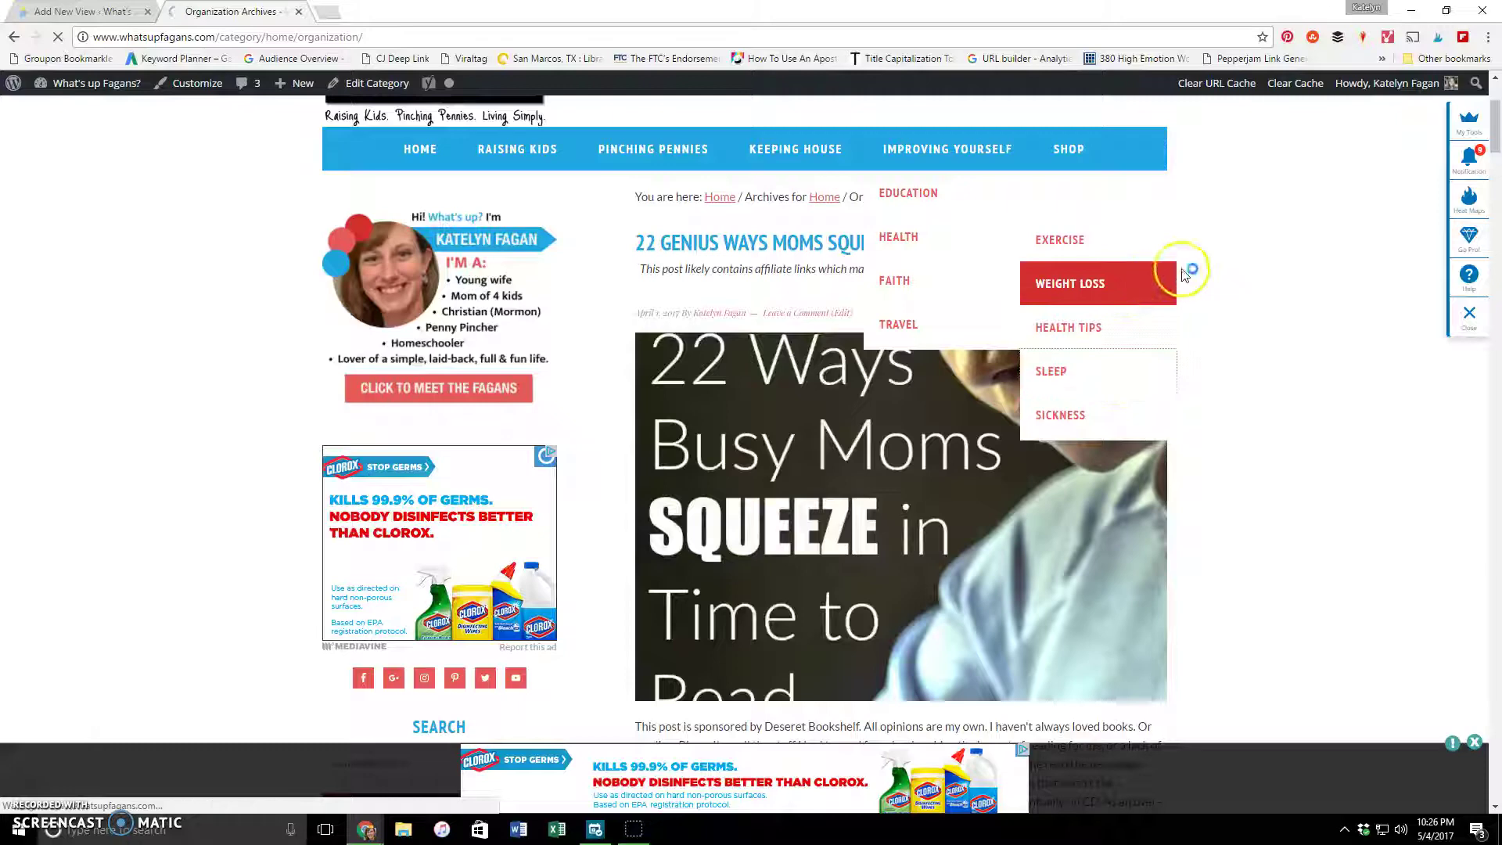
pyautogui.scroll(-15, 1317, 305)
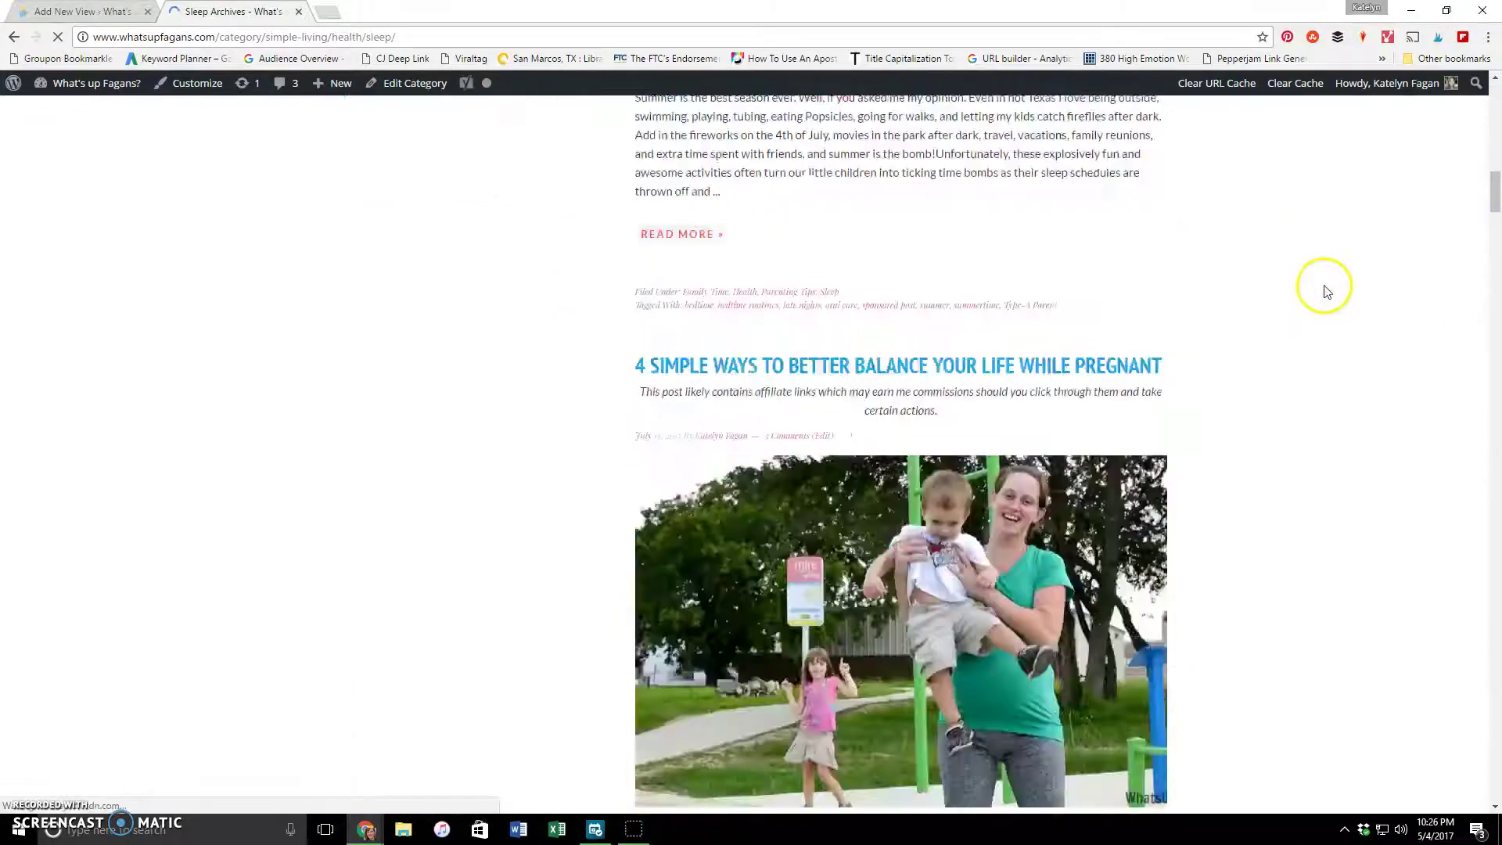
pyautogui.moveTo(1495, 225); pyautogui.dragTo(1479, 86)
# Back in the new view, add Sleep to the Category filter's Select terms.
pyautogui.click(82, 11)
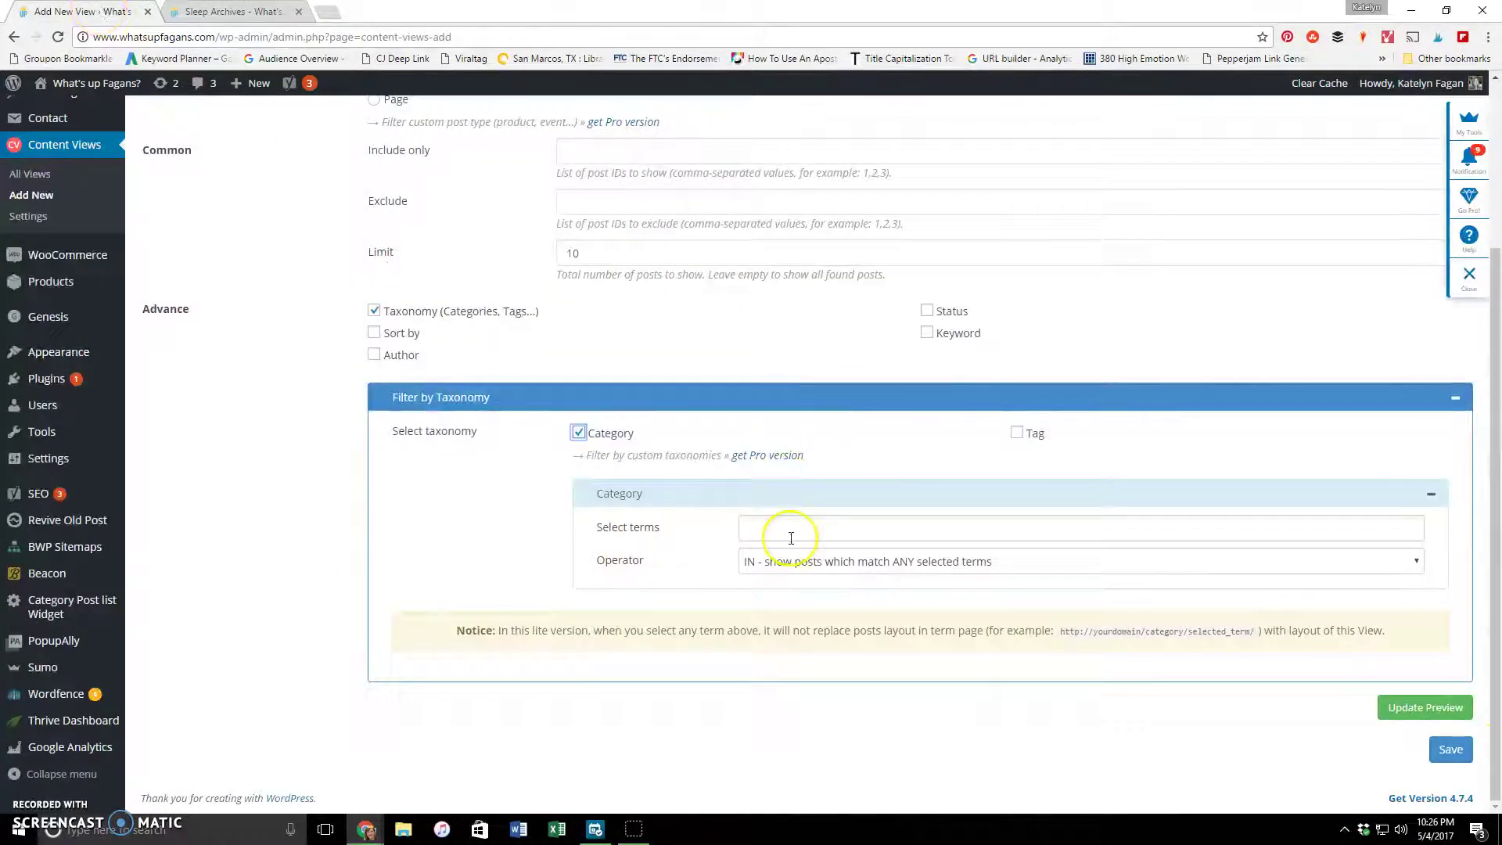
pyautogui.click(766, 532)
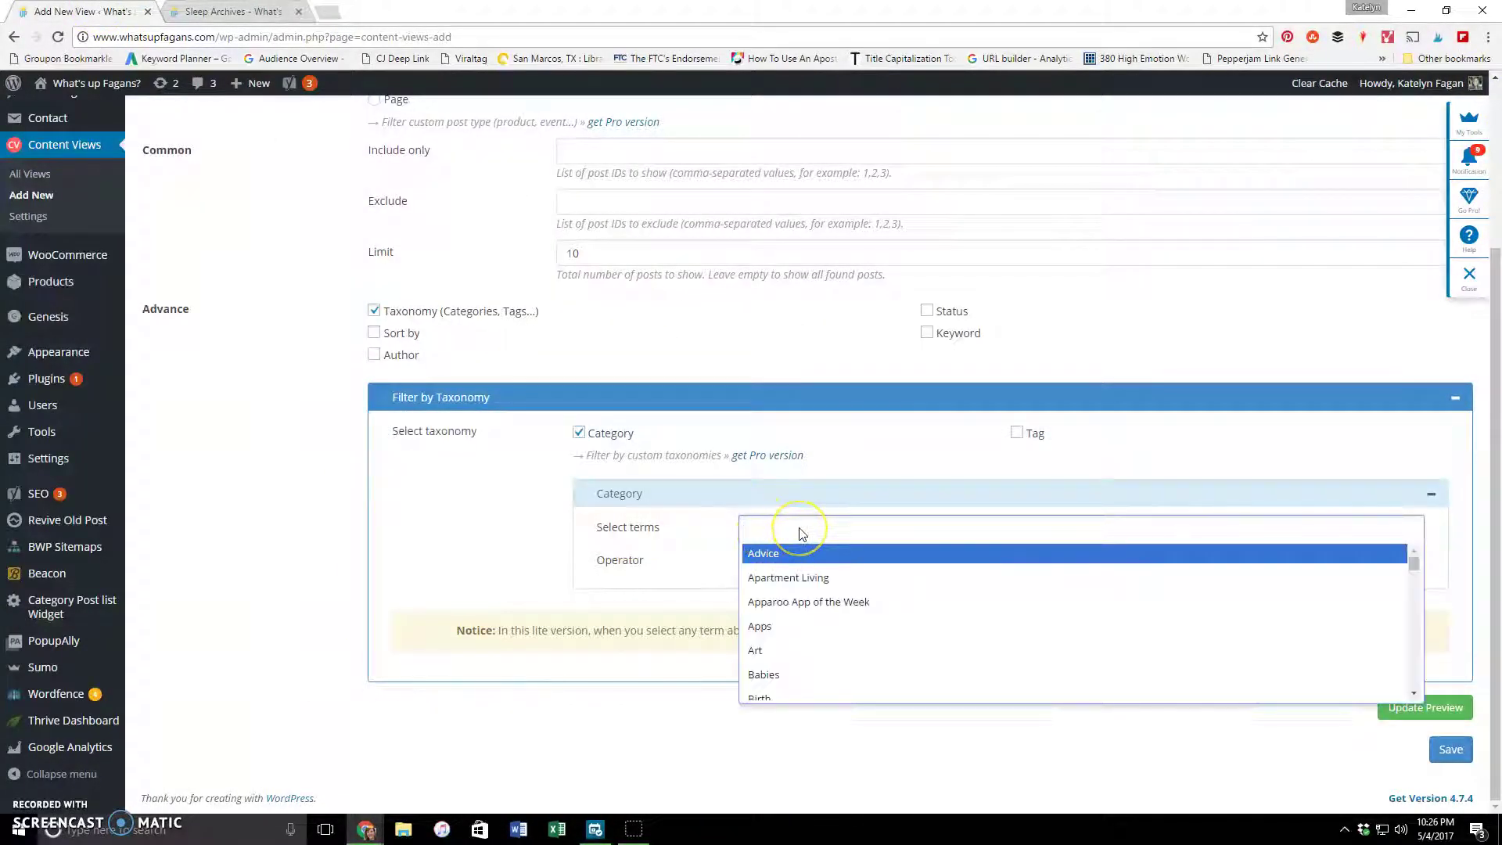
pyautogui.write('sl')
pyautogui.press('Return')
# Add Health as a term, remove it again, and clear the post Limit of 10.
pyautogui.click(865, 535)
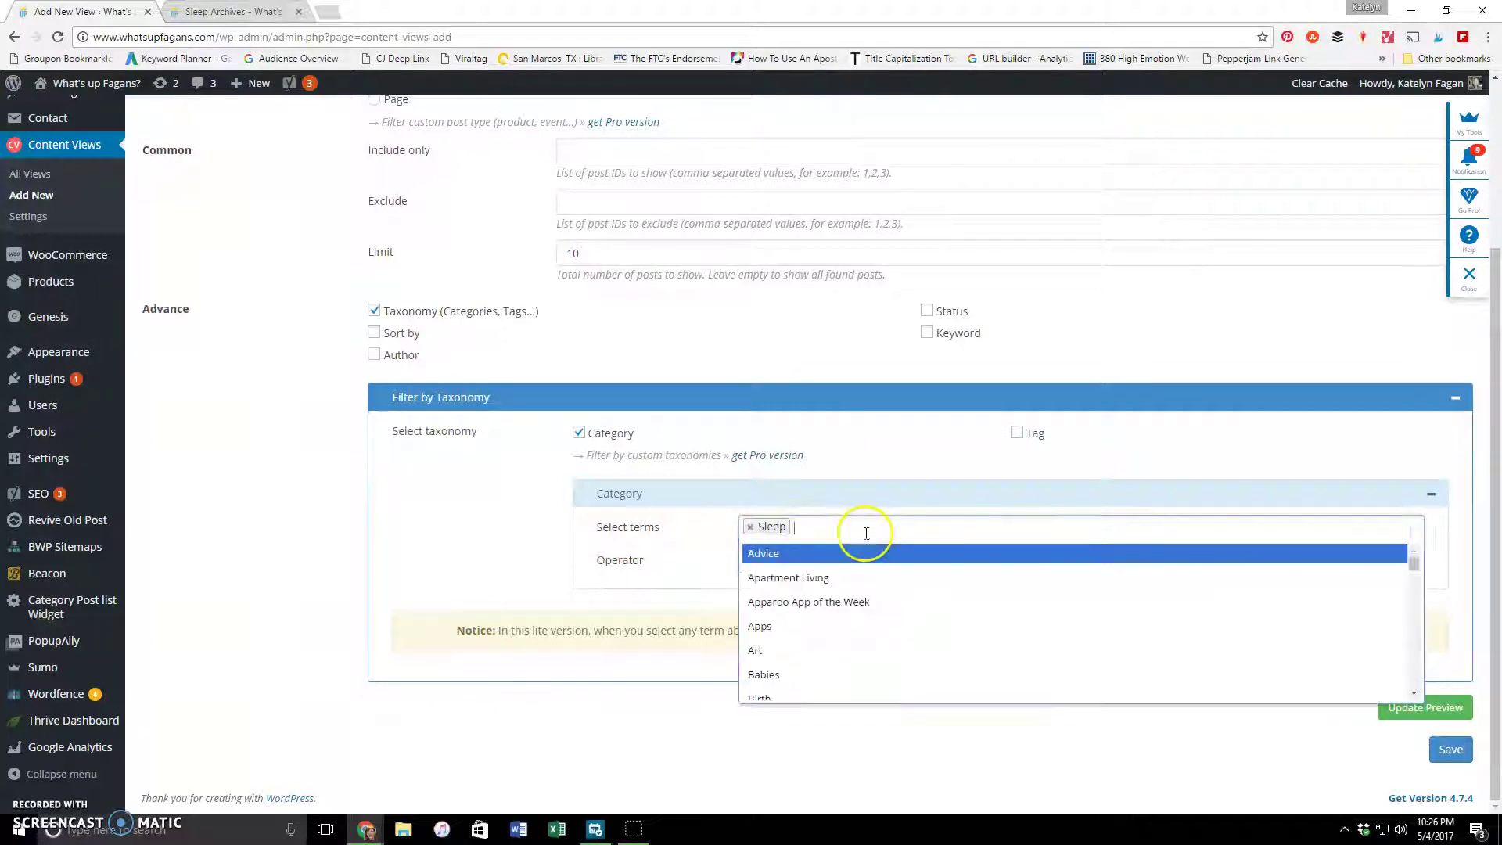
pyautogui.write('heal')
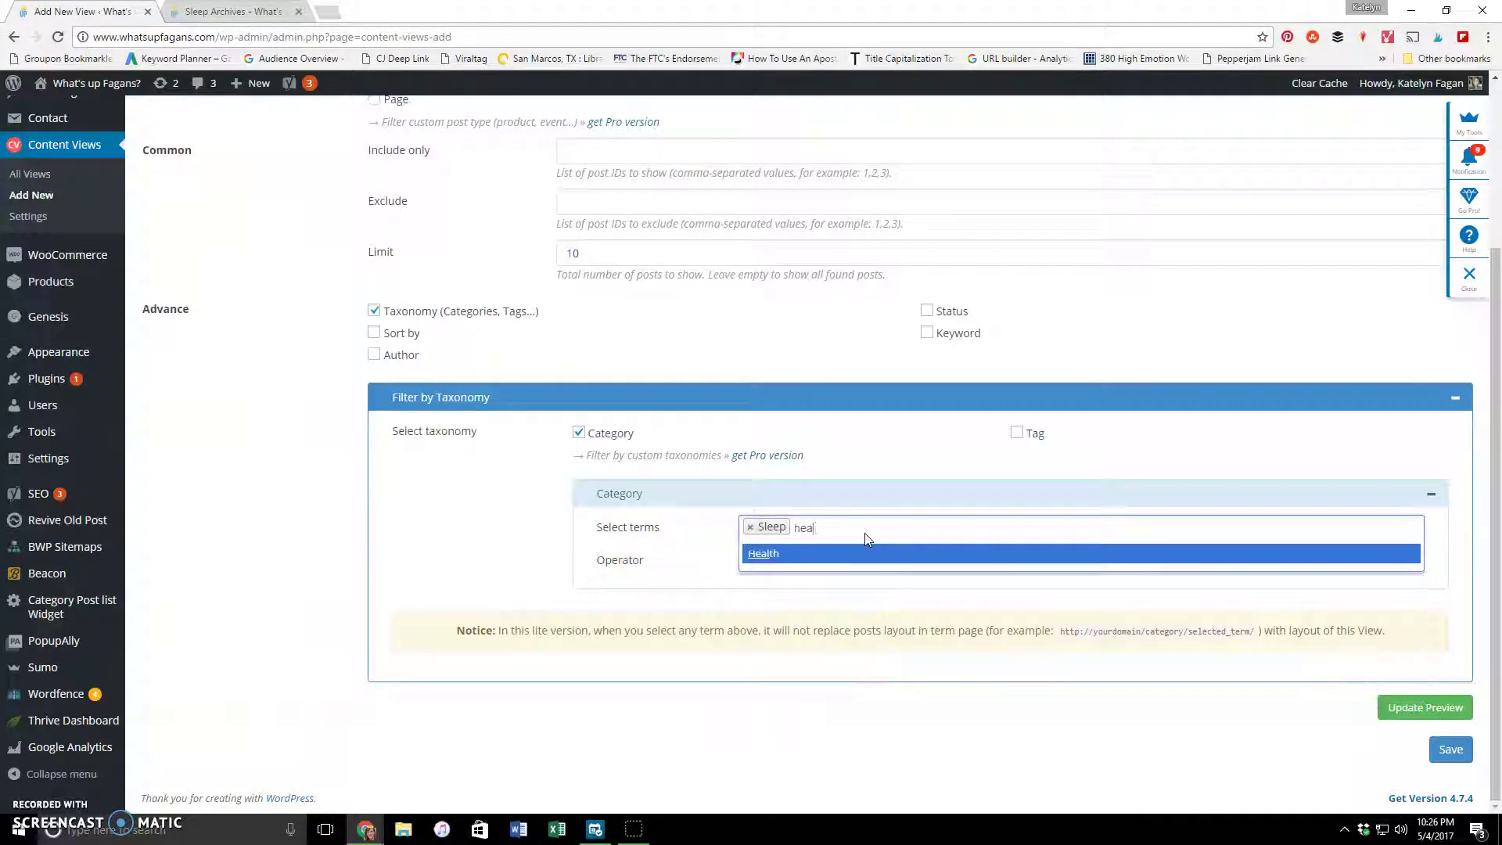
pyautogui.click(758, 553)
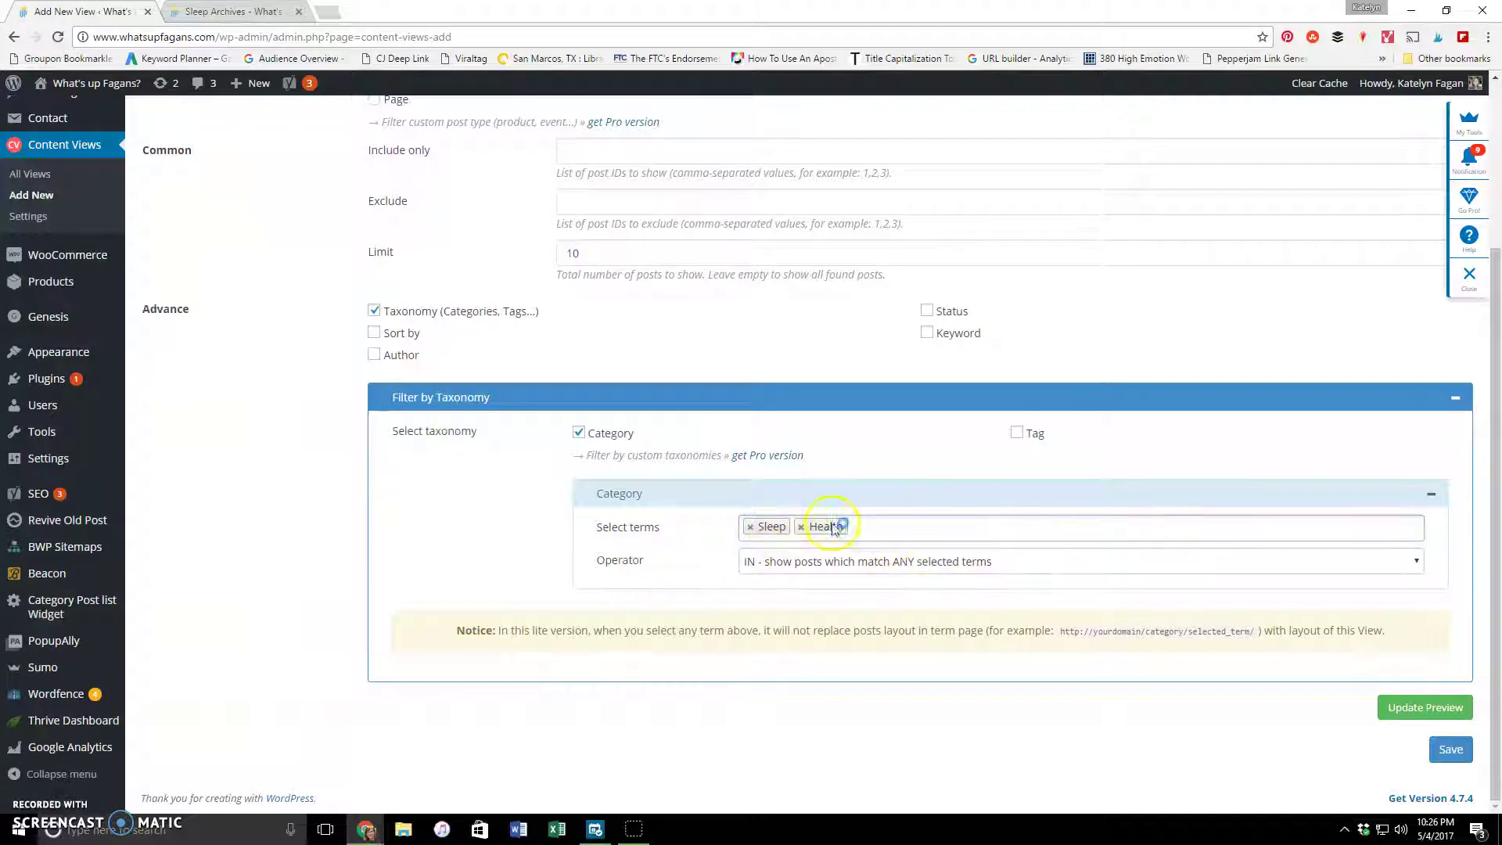
pyautogui.click(879, 528)
pyautogui.scroll(-8, 868, 634)
pyautogui.scroll(-2, 873, 631)
pyautogui.scroll(10, 873, 630)
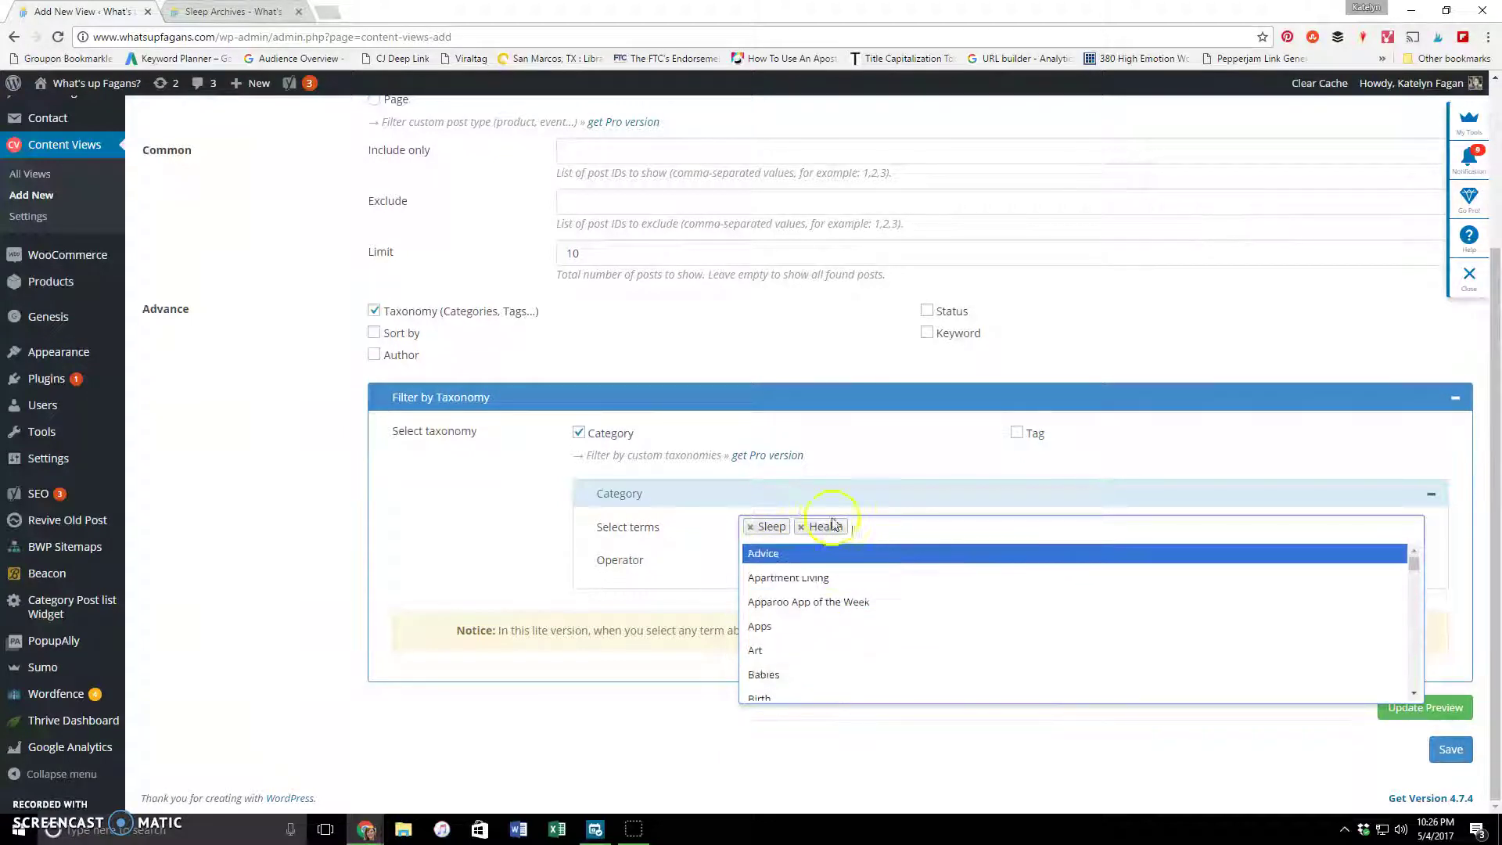
pyautogui.click(805, 531)
pyautogui.click(799, 528)
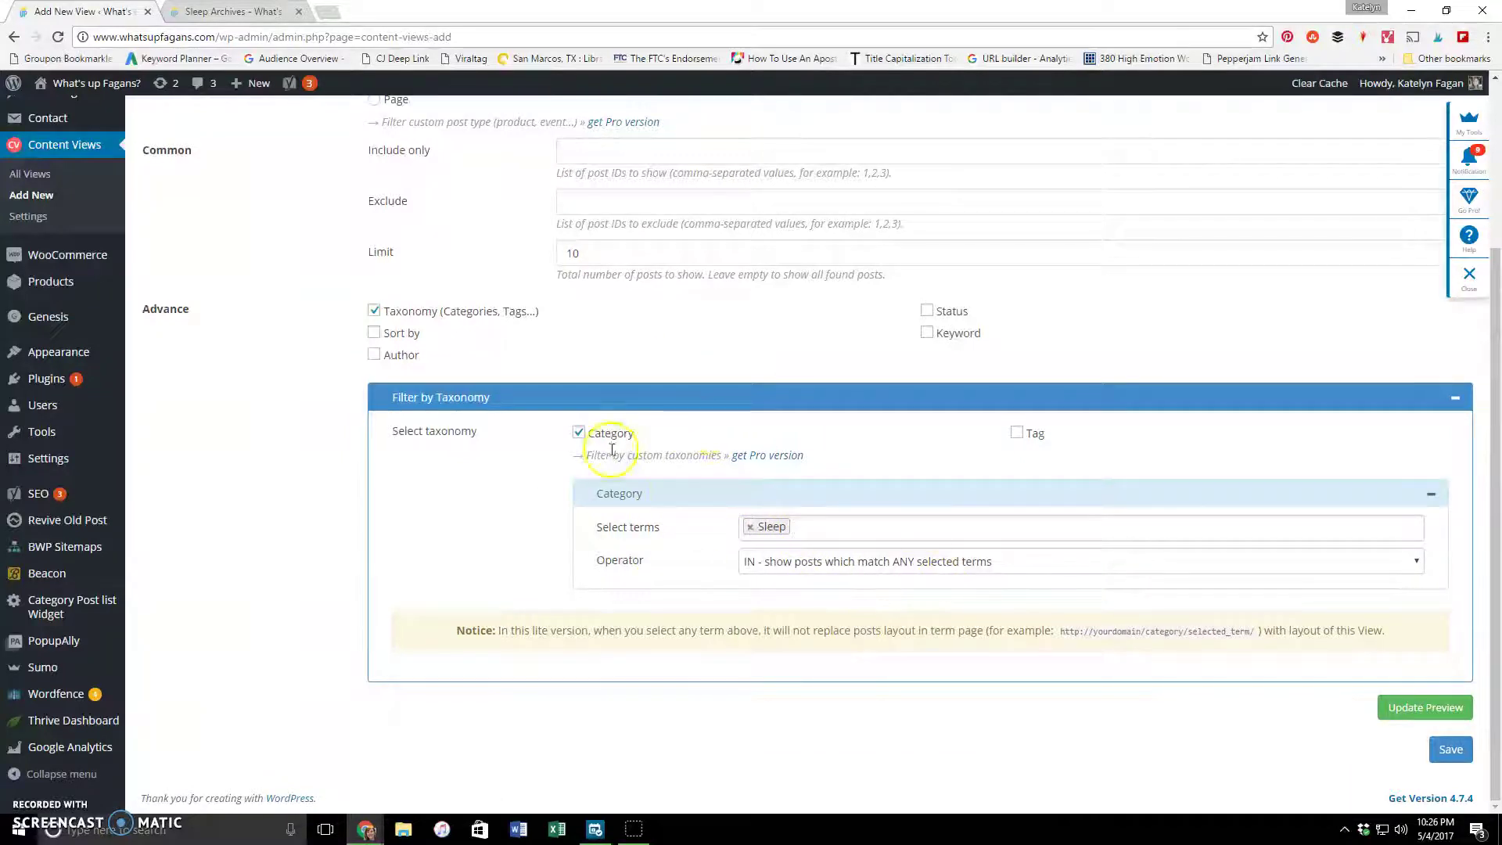
pyautogui.scroll(3, 739, 510)
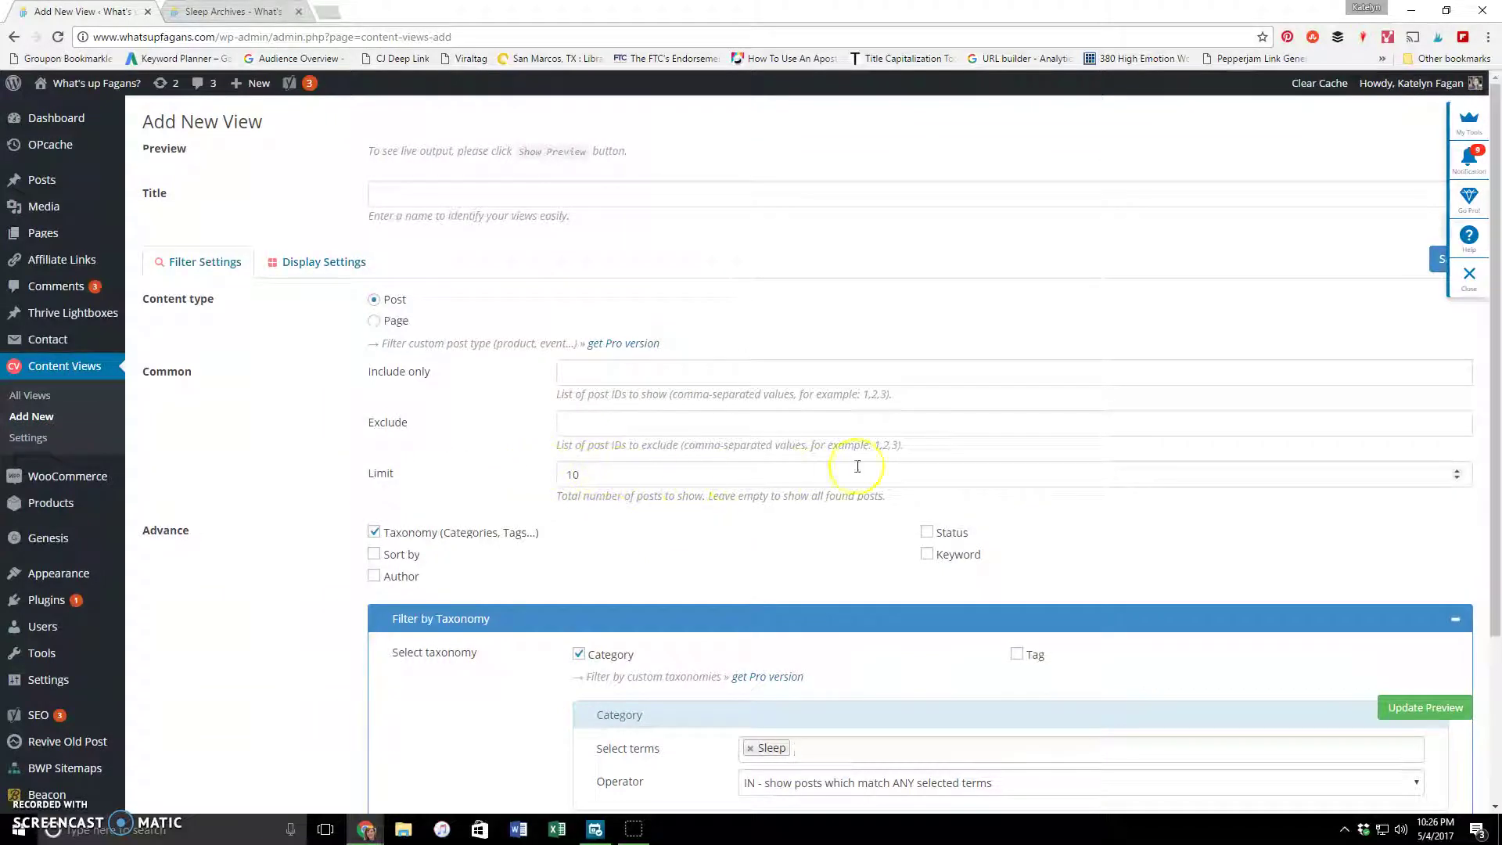
pyautogui.doubleClick(590, 474)
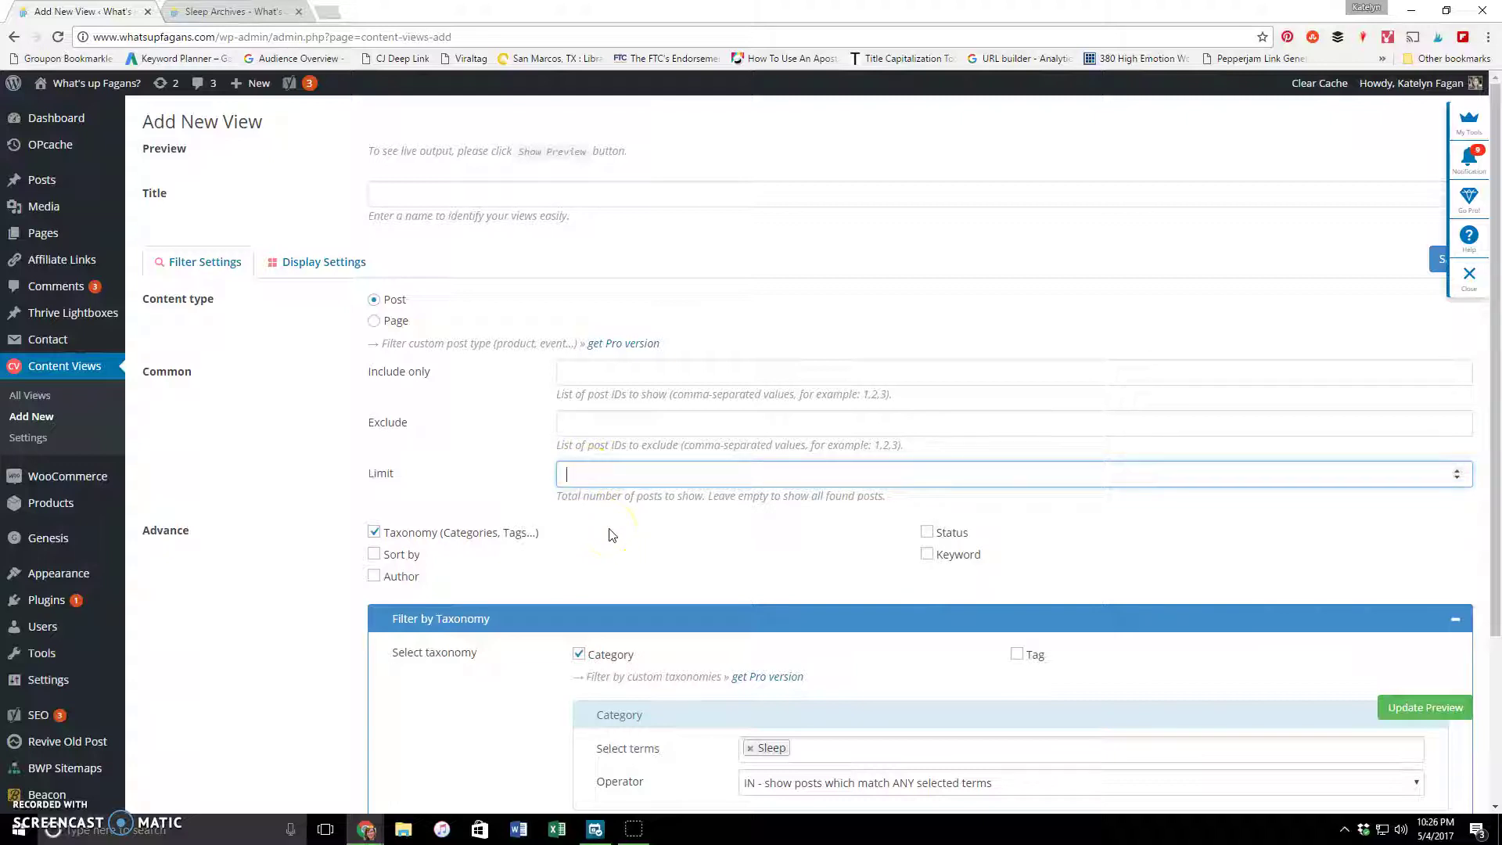
# In Display Settings, hide post content and use the Square thumbnail med (450 × 450) size.
pyautogui.click(319, 264)
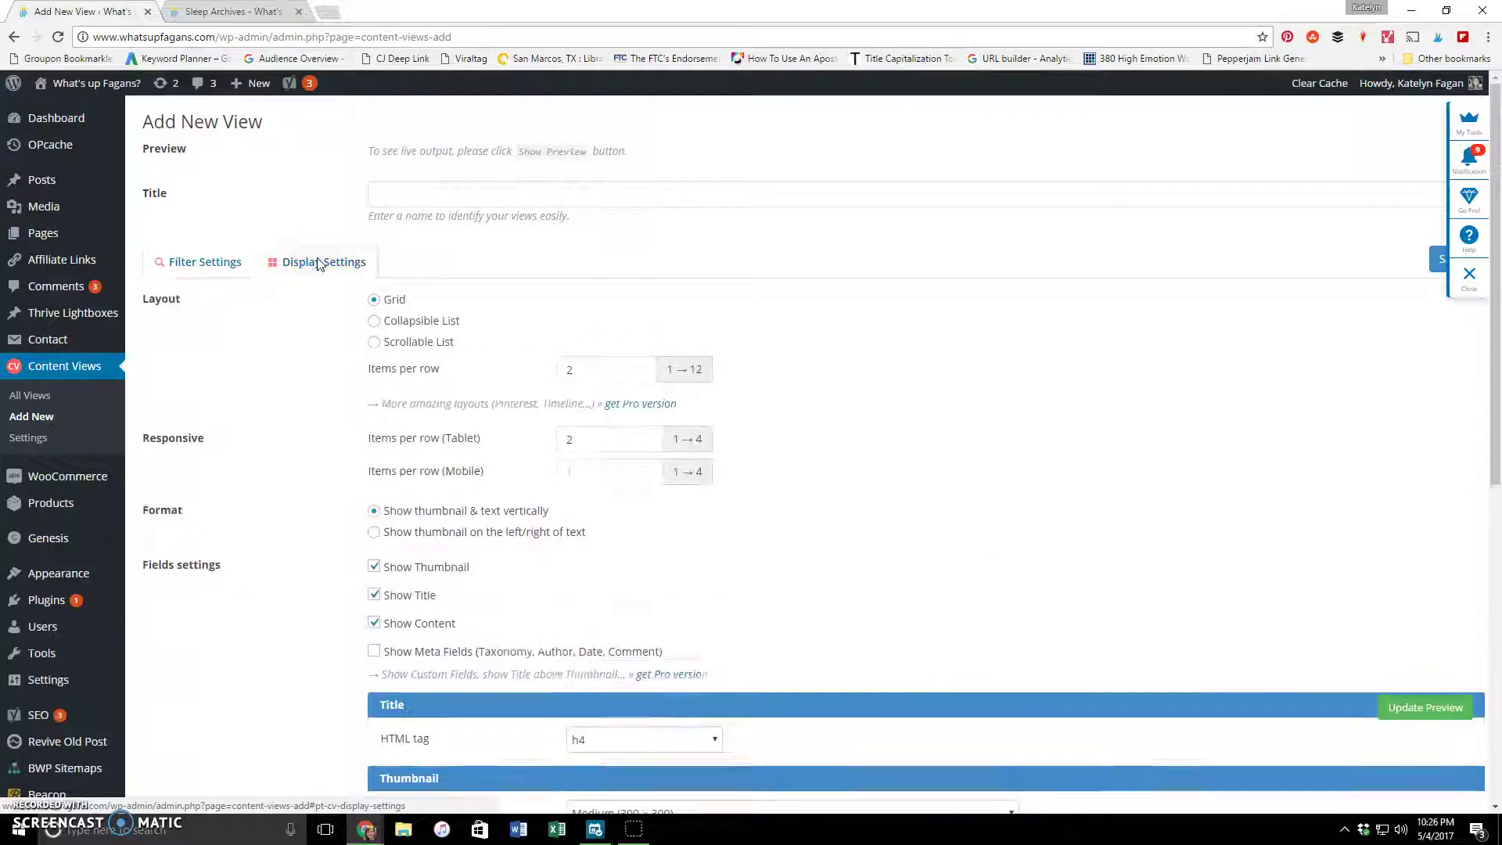
pyautogui.scroll(-1, 782, 305)
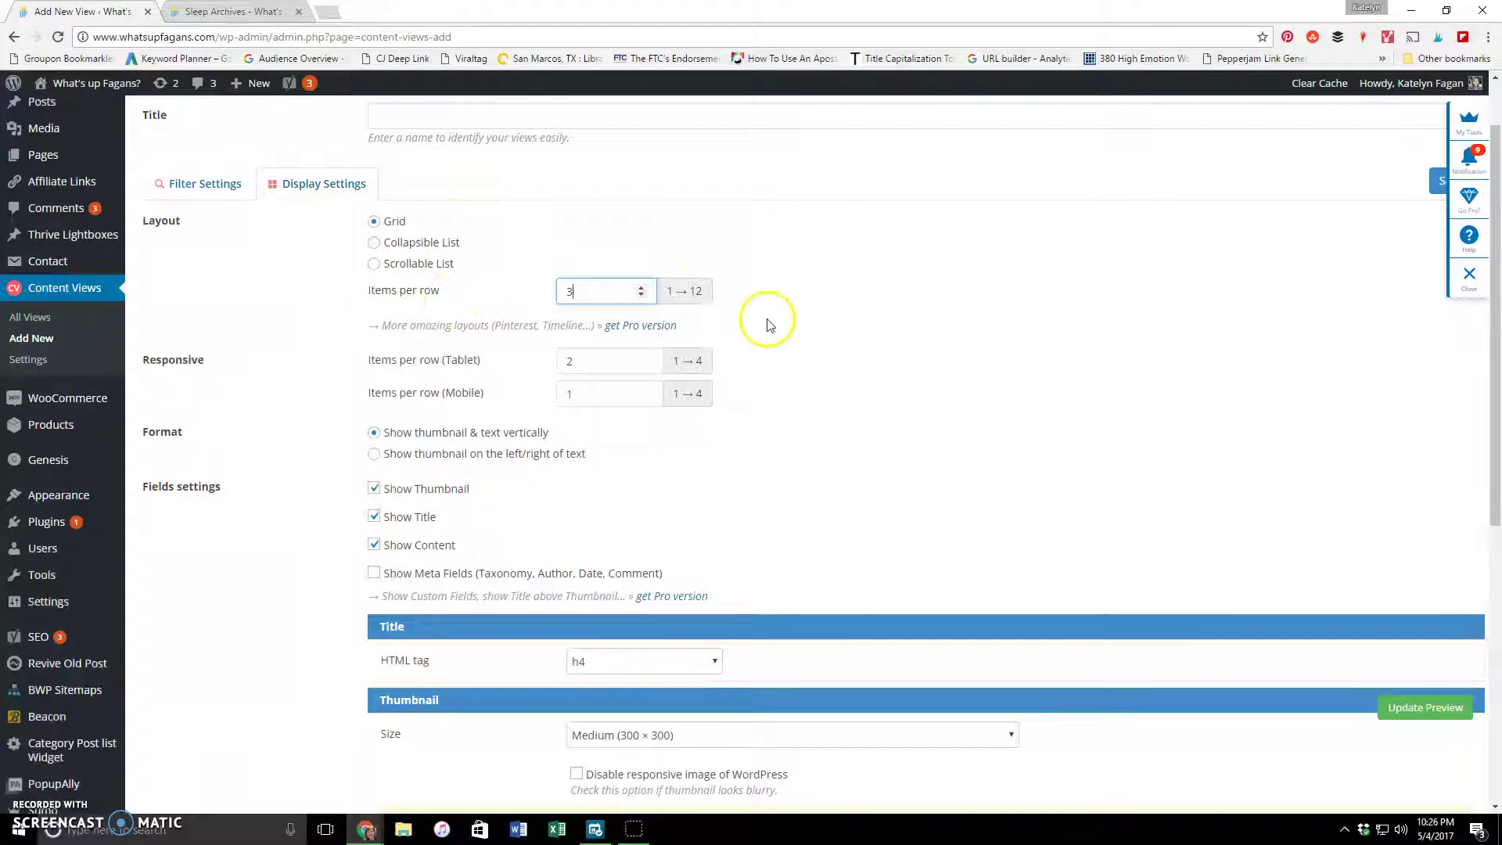
pyautogui.scroll(-2, 469, 309)
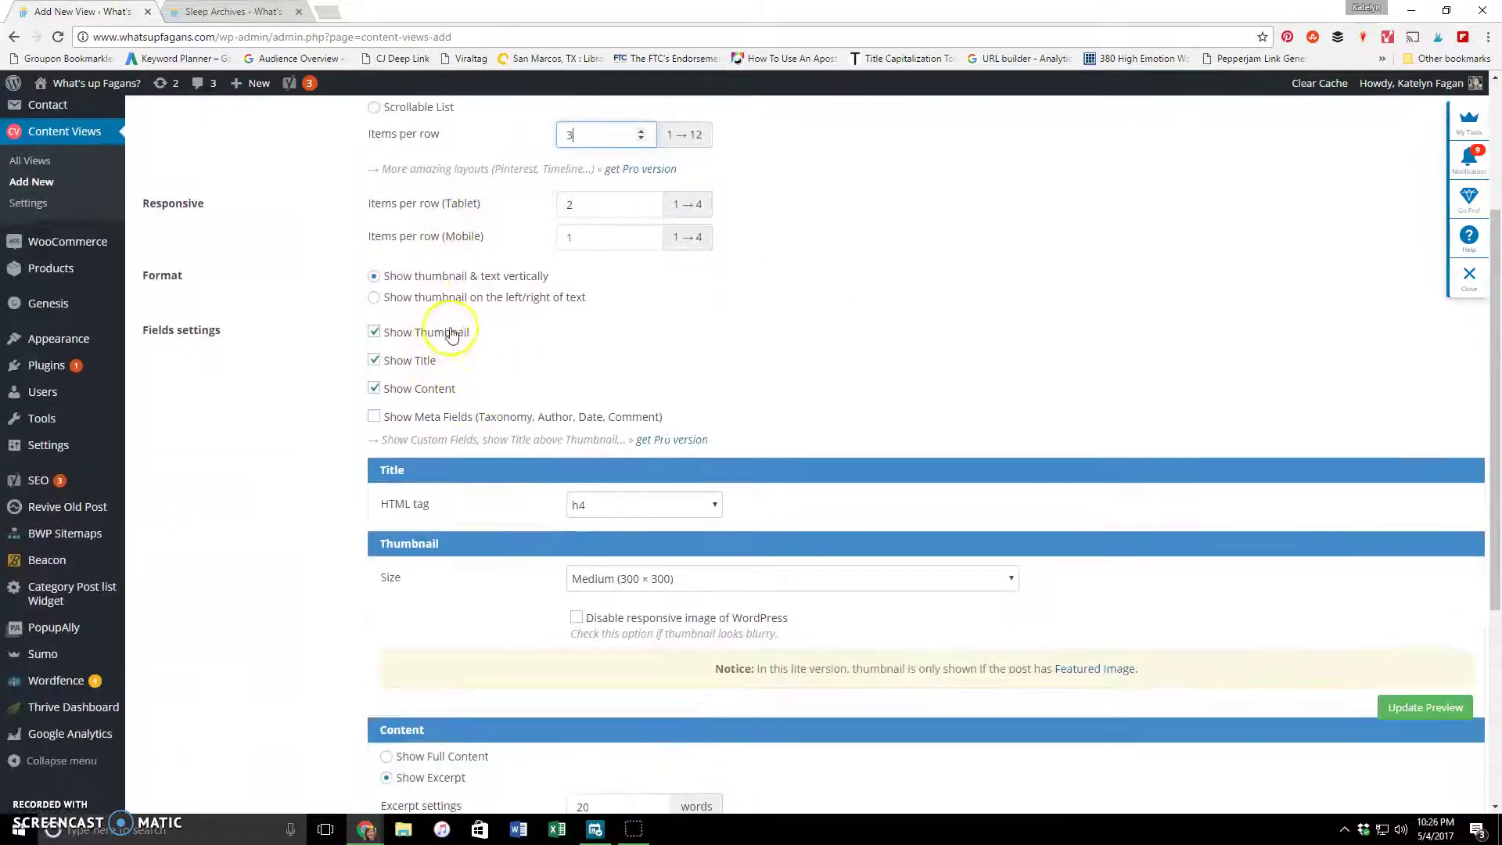
pyautogui.scroll(-1, 446, 313)
pyautogui.click(419, 316)
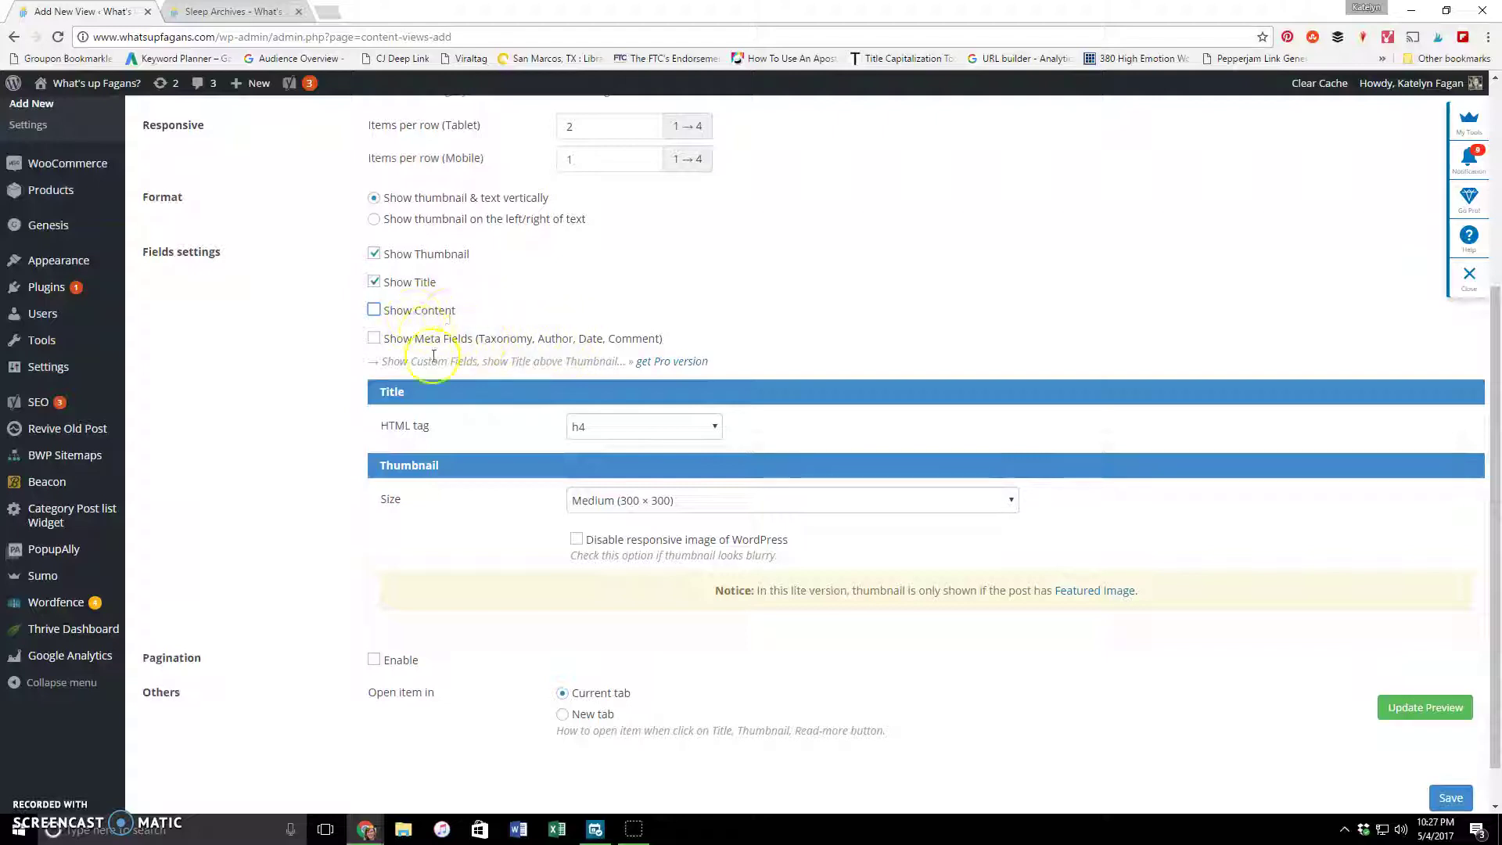
pyautogui.scroll(-1, 485, 367)
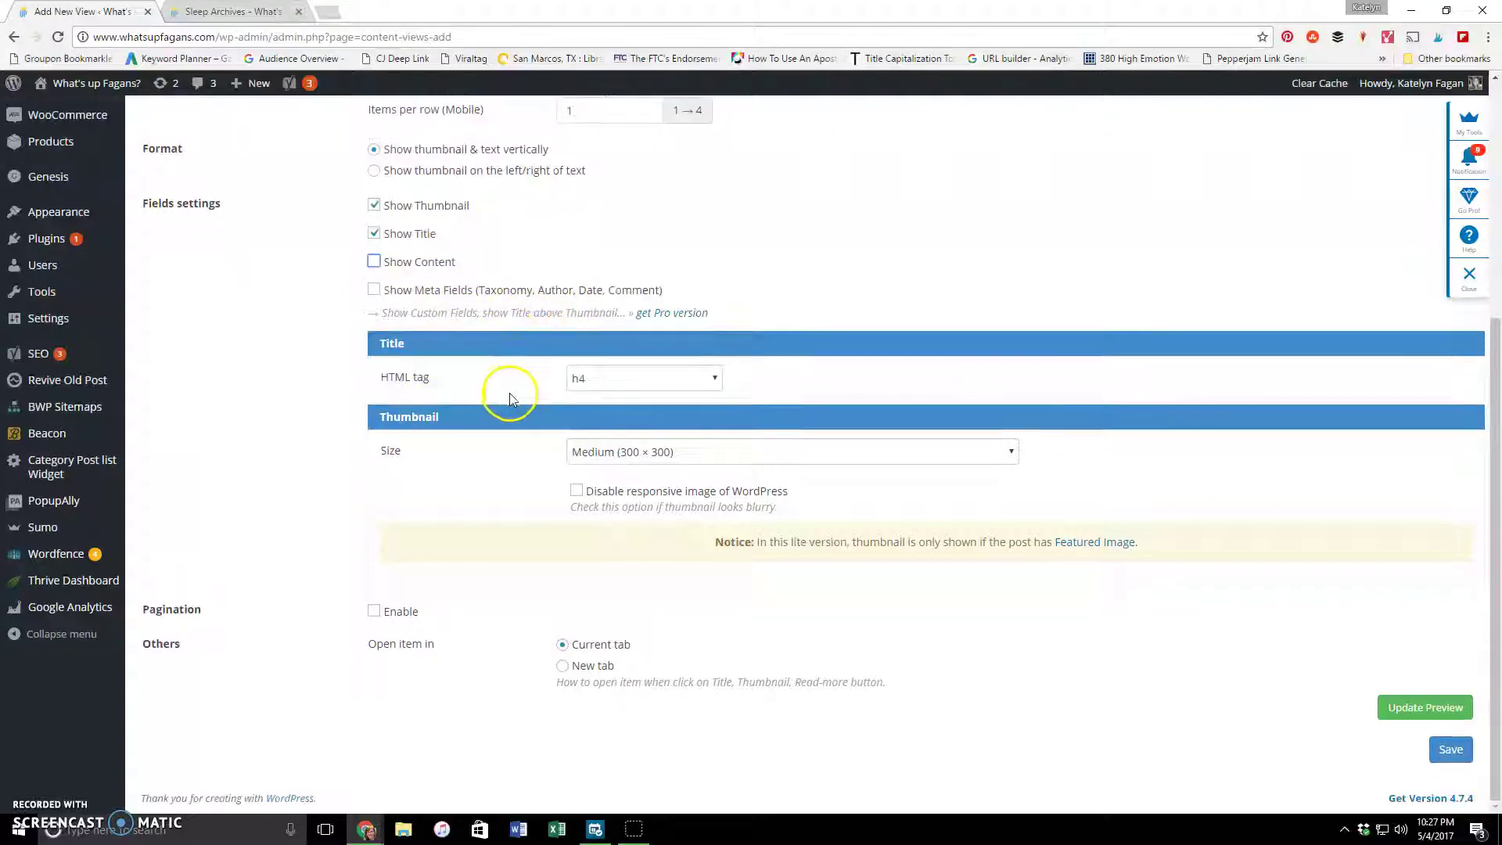
pyautogui.click(625, 455)
pyautogui.click(630, 469)
pyautogui.click(639, 453)
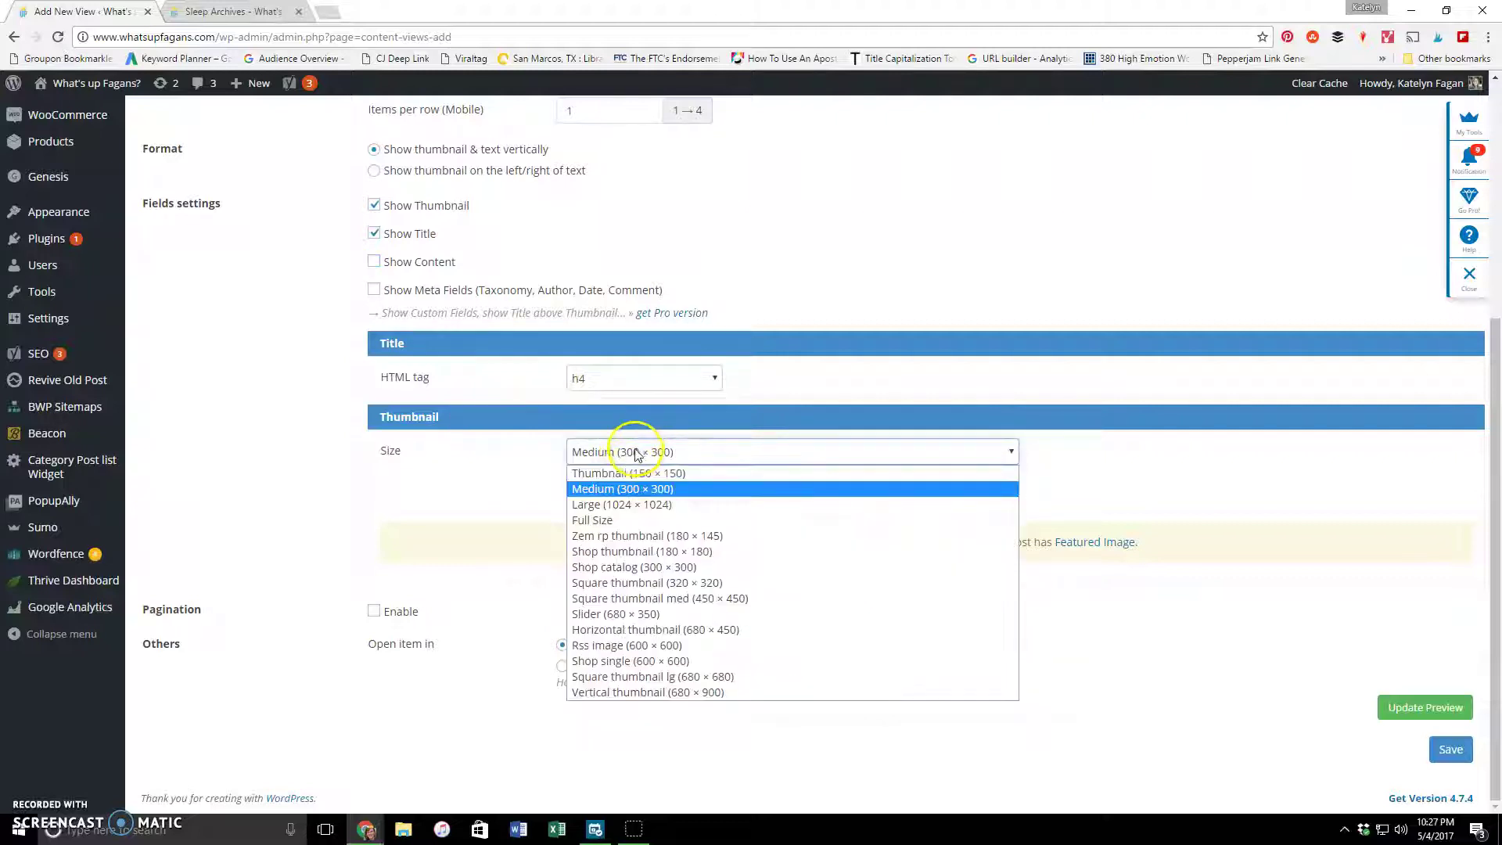
pyautogui.click(659, 599)
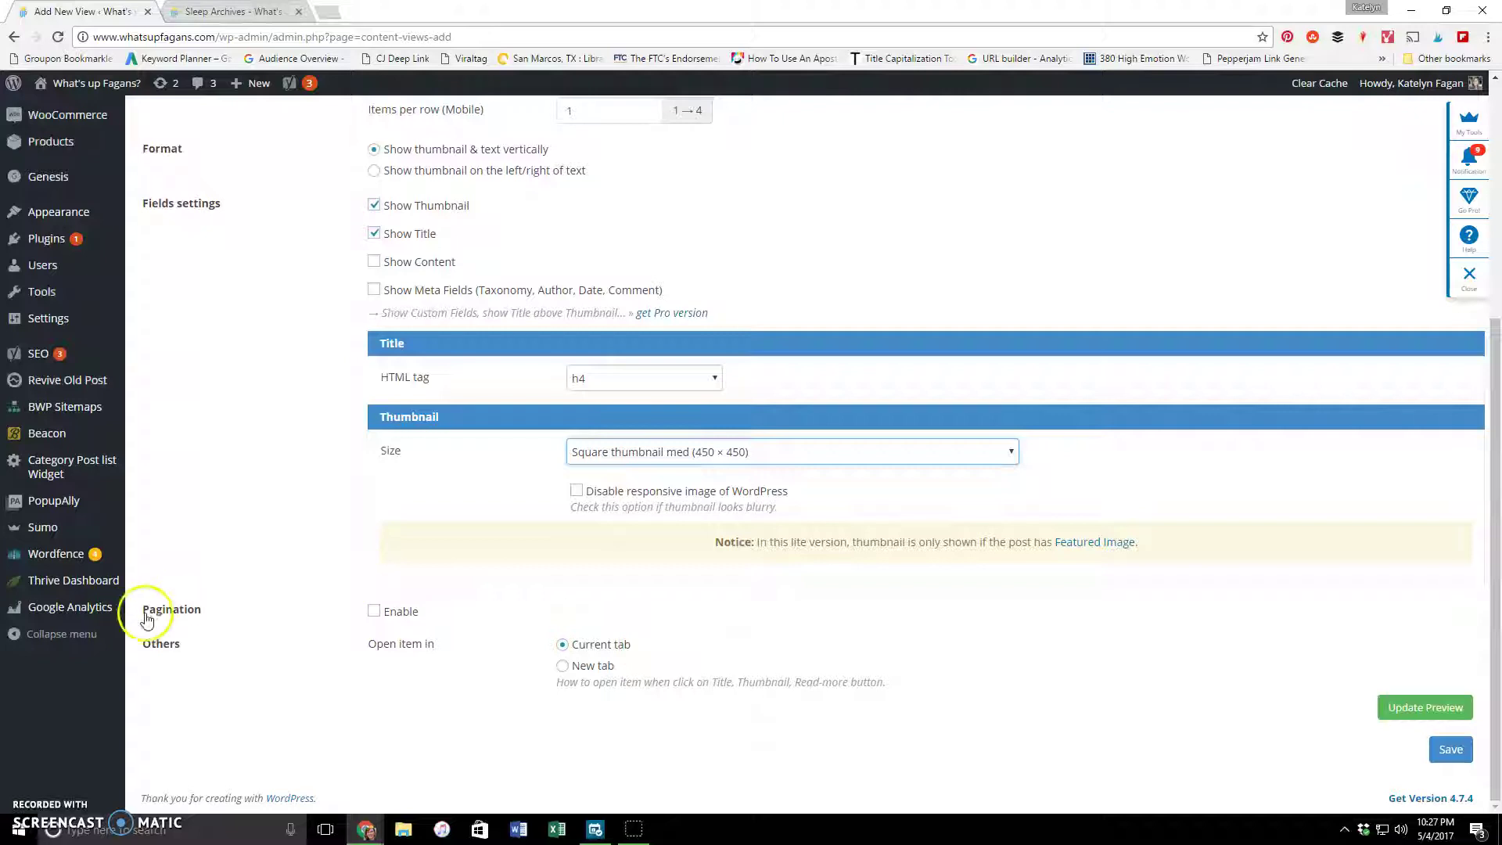
# Enable pagination with 36 items per page.
pyautogui.click(374, 611)
pyautogui.scroll(-1, 379, 618)
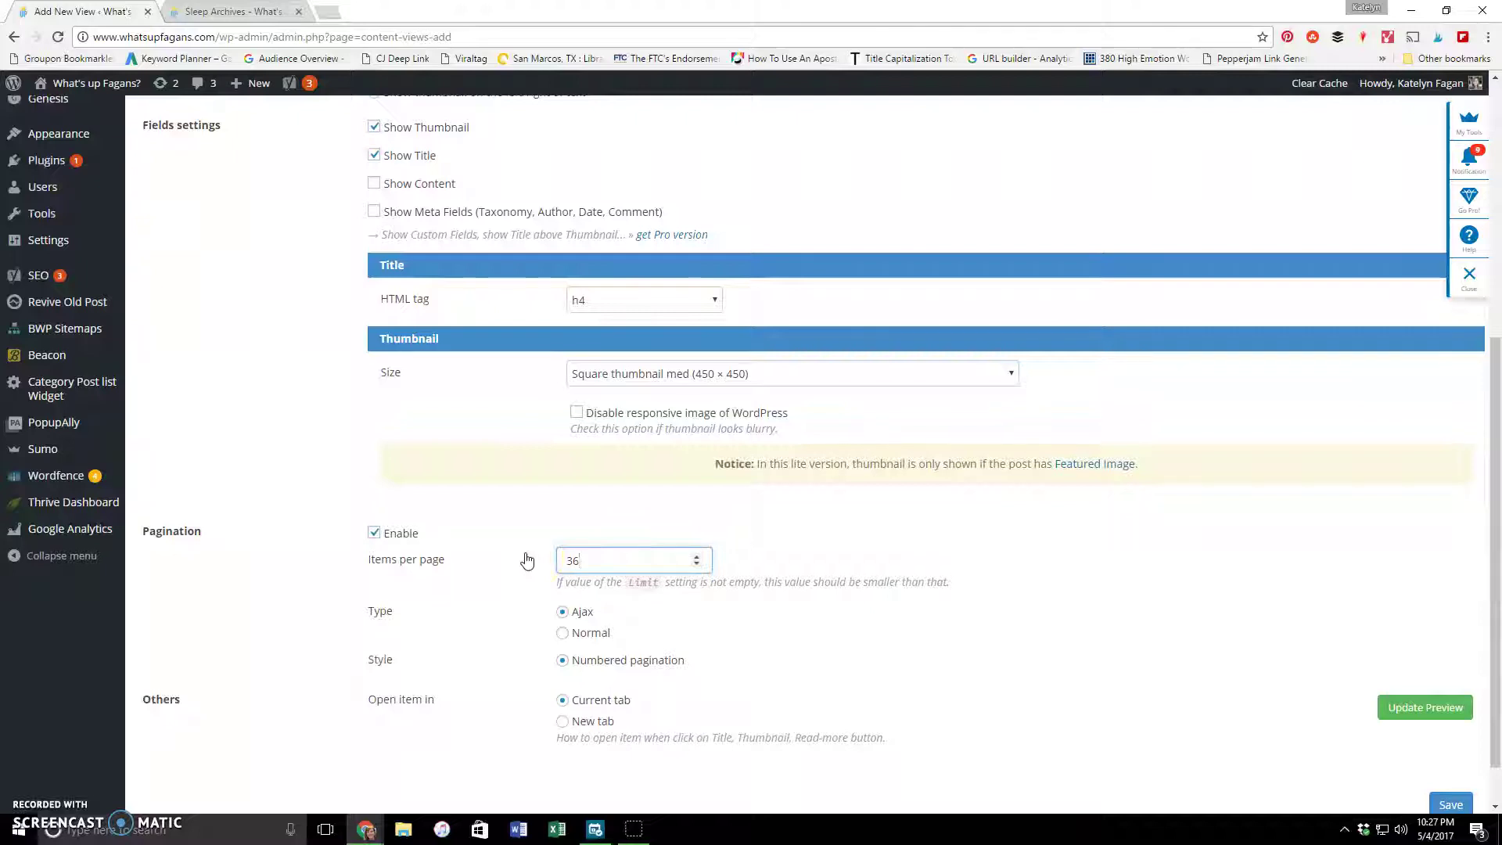
pyautogui.scroll(-1, 743, 526)
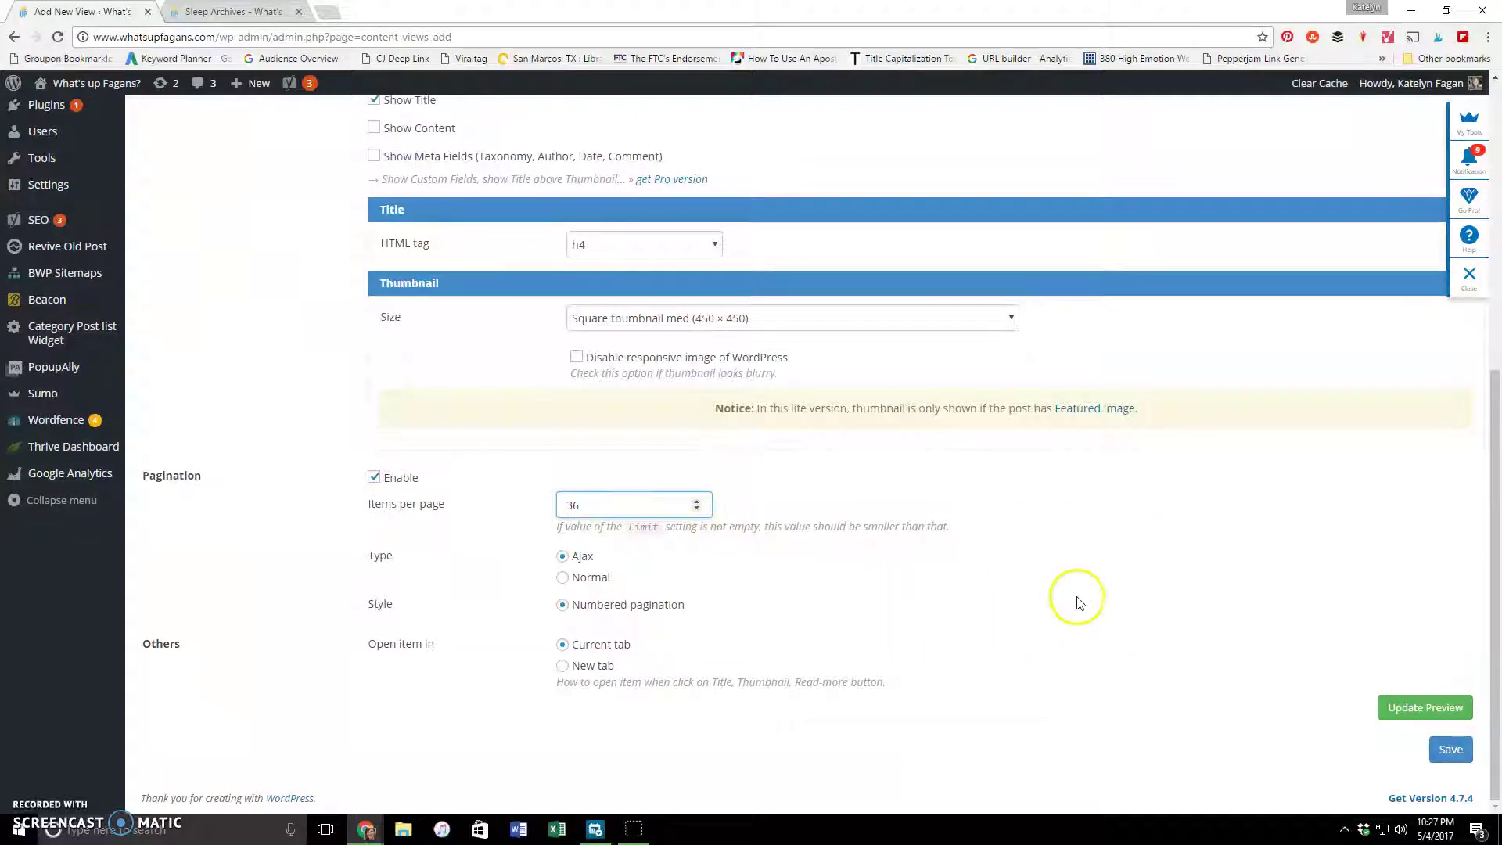
# Try the Collapsible List and Scrollable List layouts, then set the view layout back to Grid.
pyautogui.scroll(3, 1040, 571)
pyautogui.scroll(3, 978, 514)
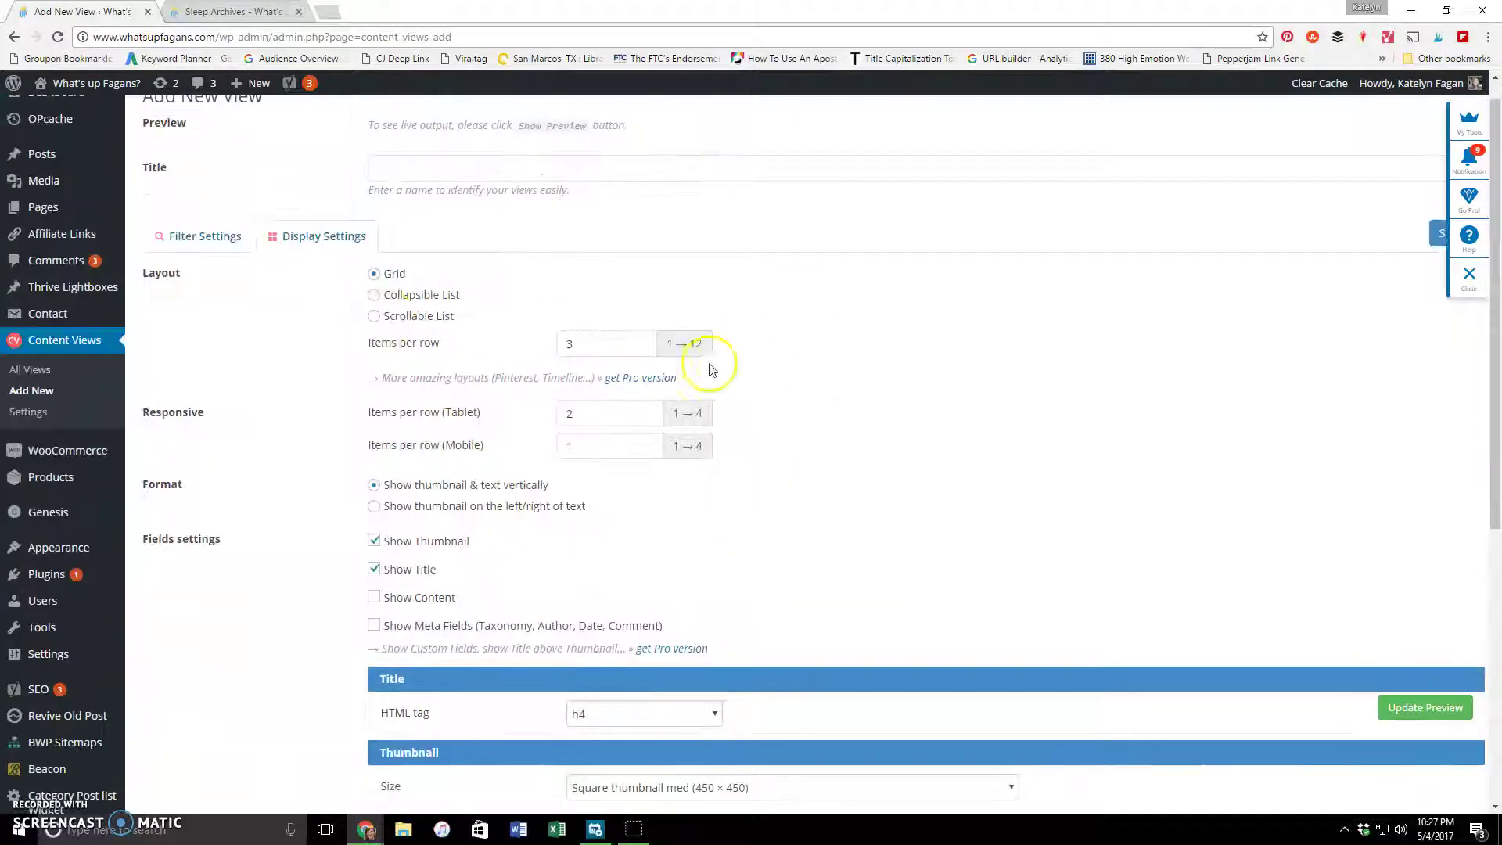
pyautogui.click(429, 294)
pyautogui.click(421, 315)
pyautogui.click(392, 274)
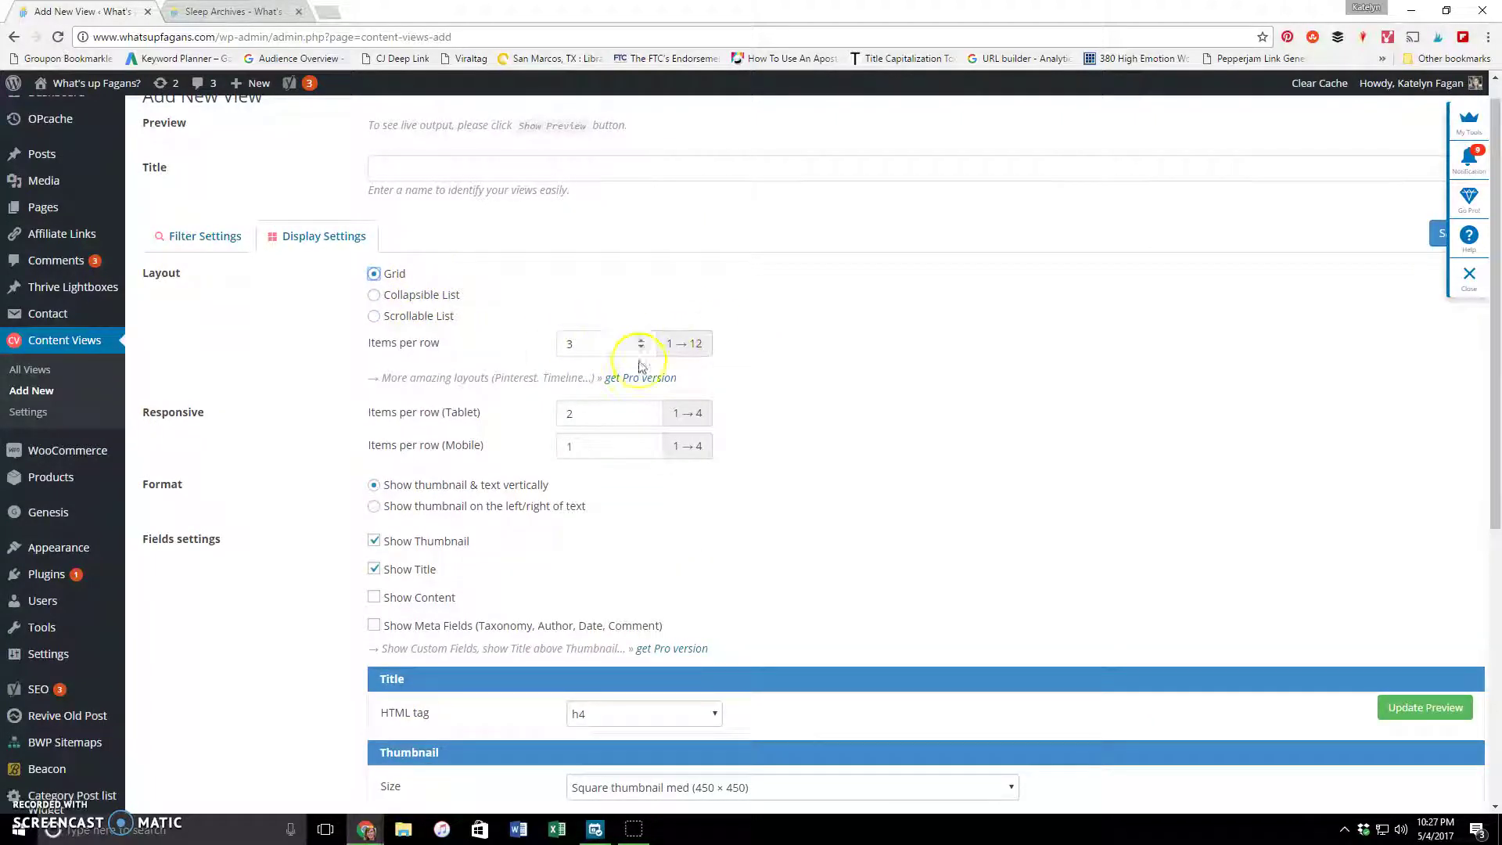
# Load the live preview and scroll through the grid of Sleep posts.
pyautogui.scroll(-4, 985, 422)
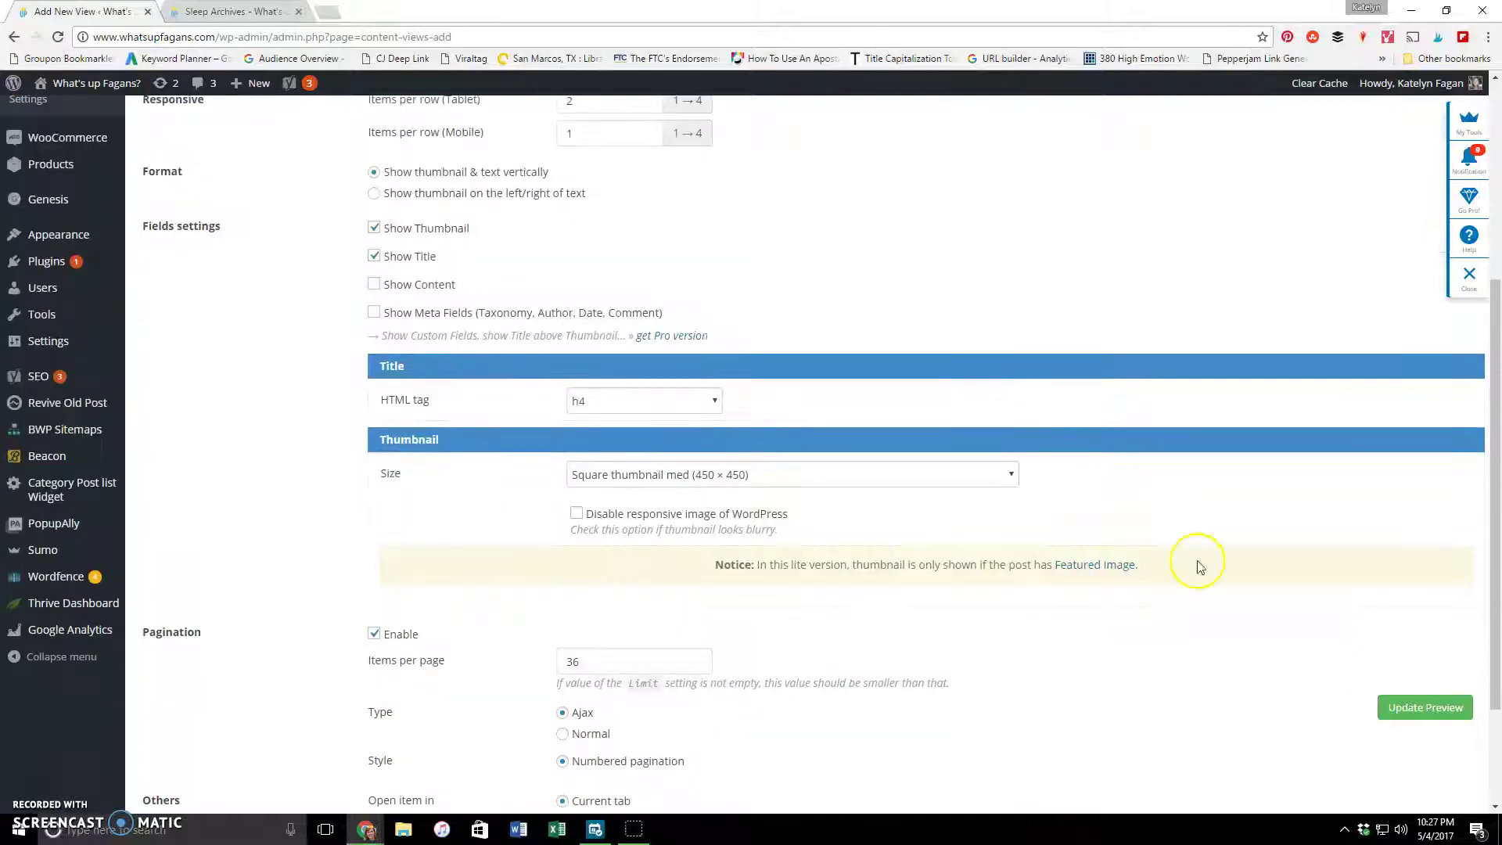
pyautogui.click(1425, 708)
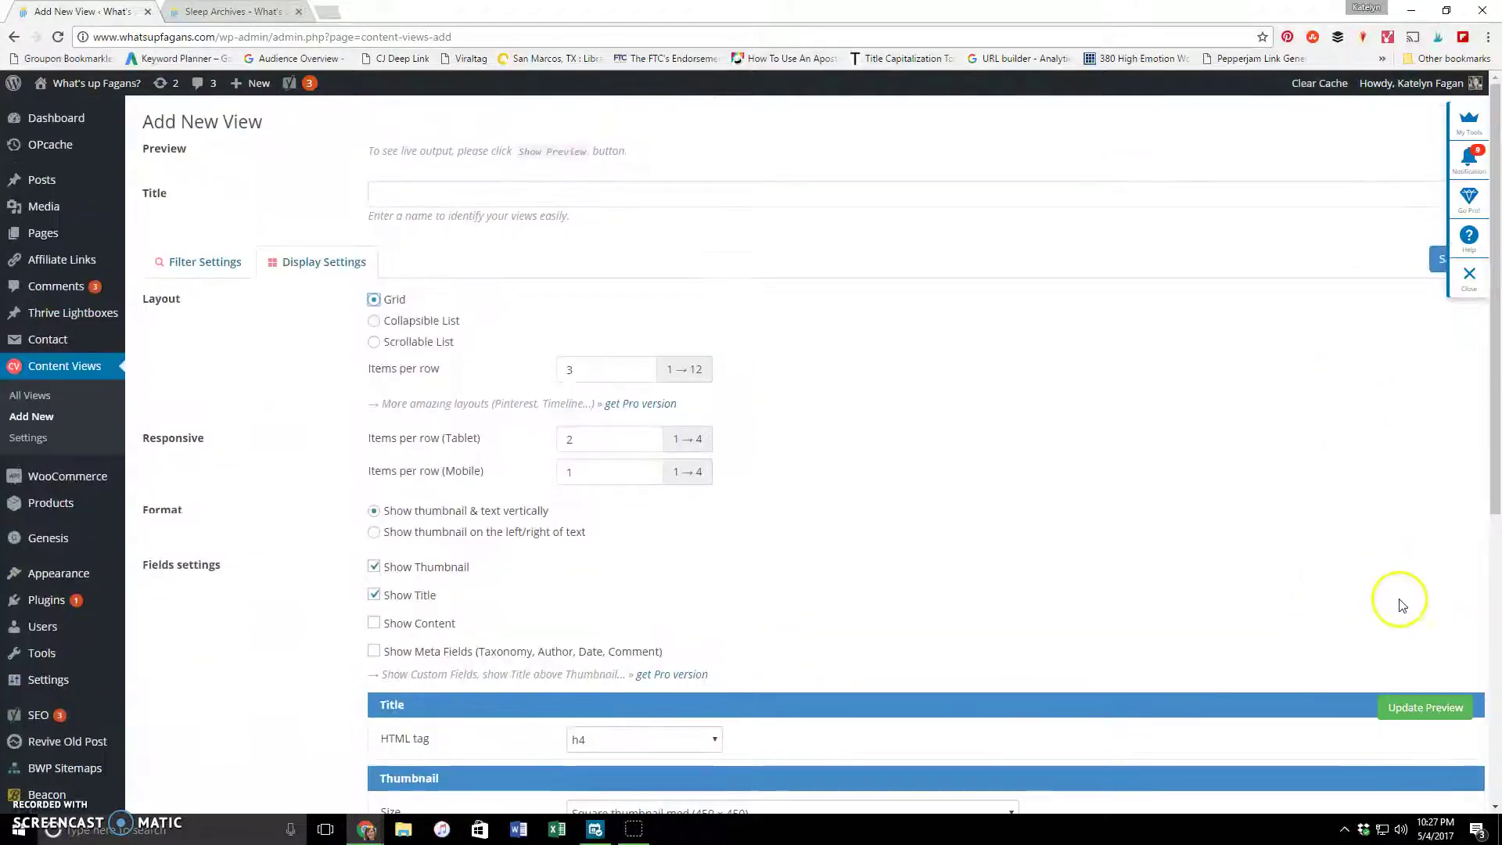
pyautogui.scroll(-4, 1425, 708)
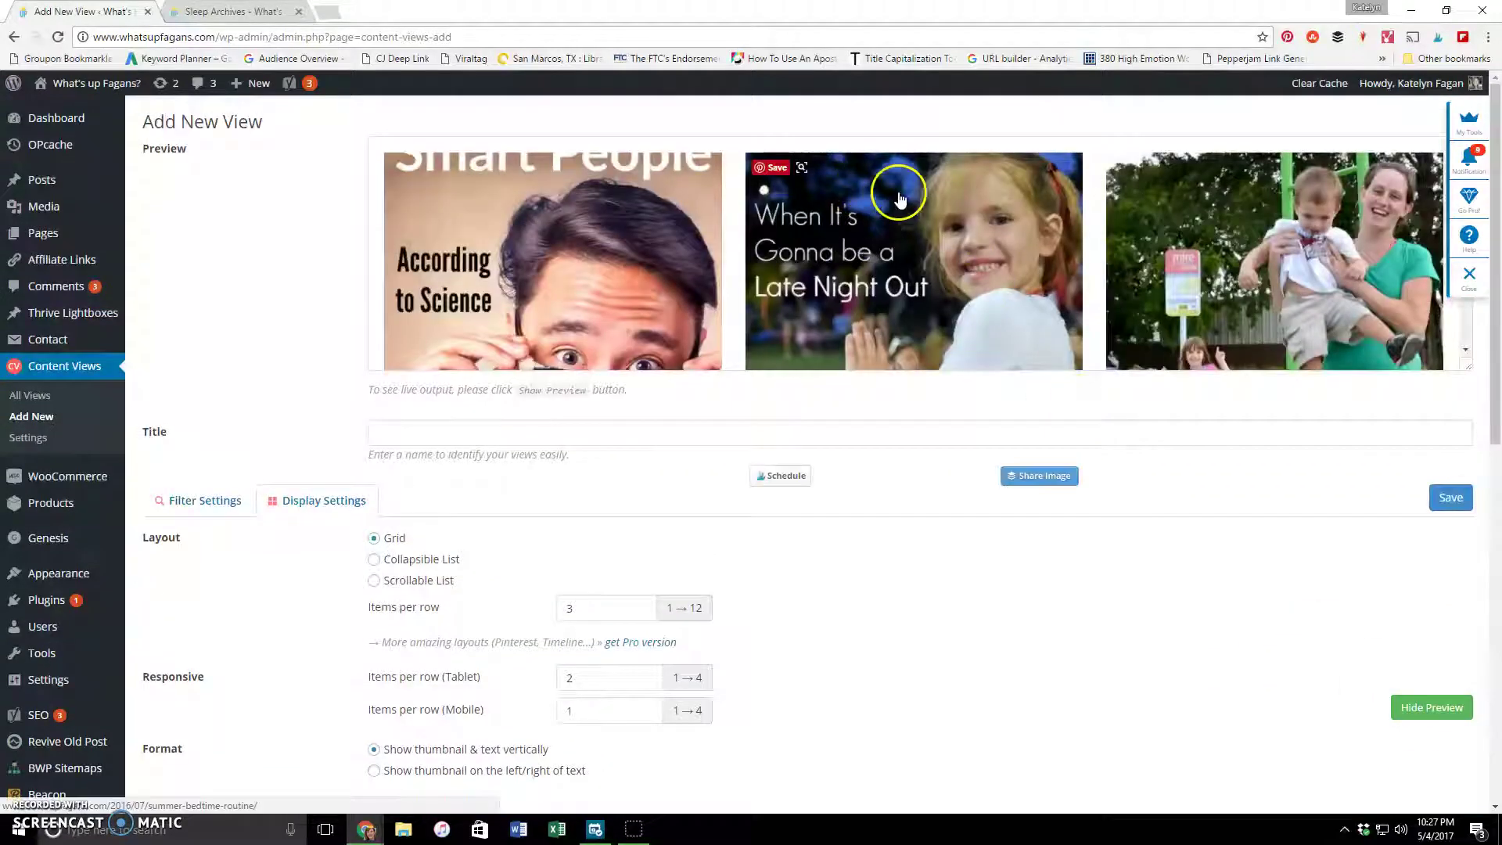
pyautogui.scroll(-1, 898, 195)
pyautogui.scroll(-5, 899, 197)
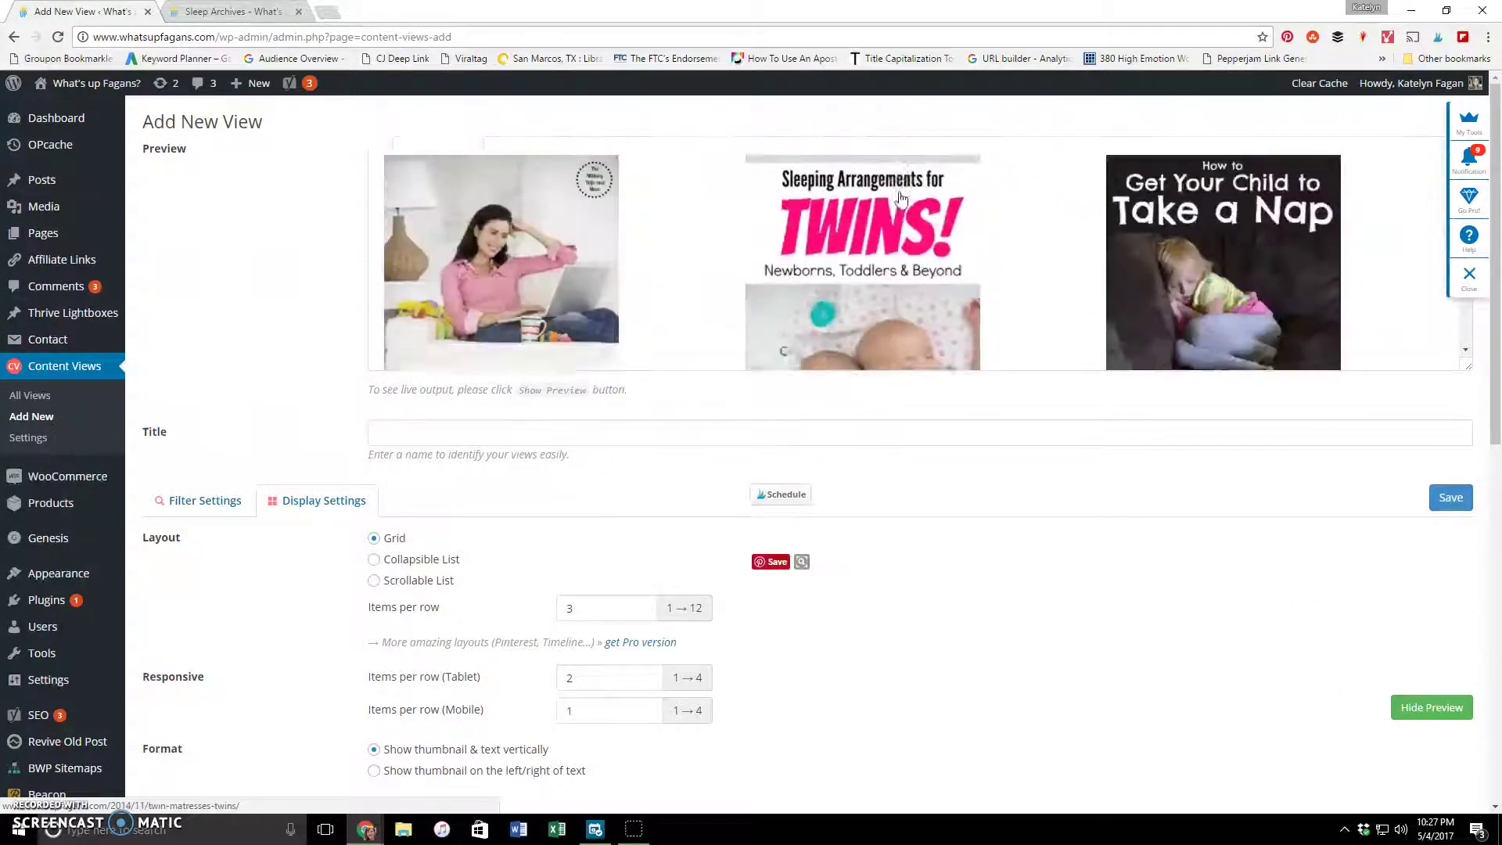
pyautogui.scroll(-3, 901, 200)
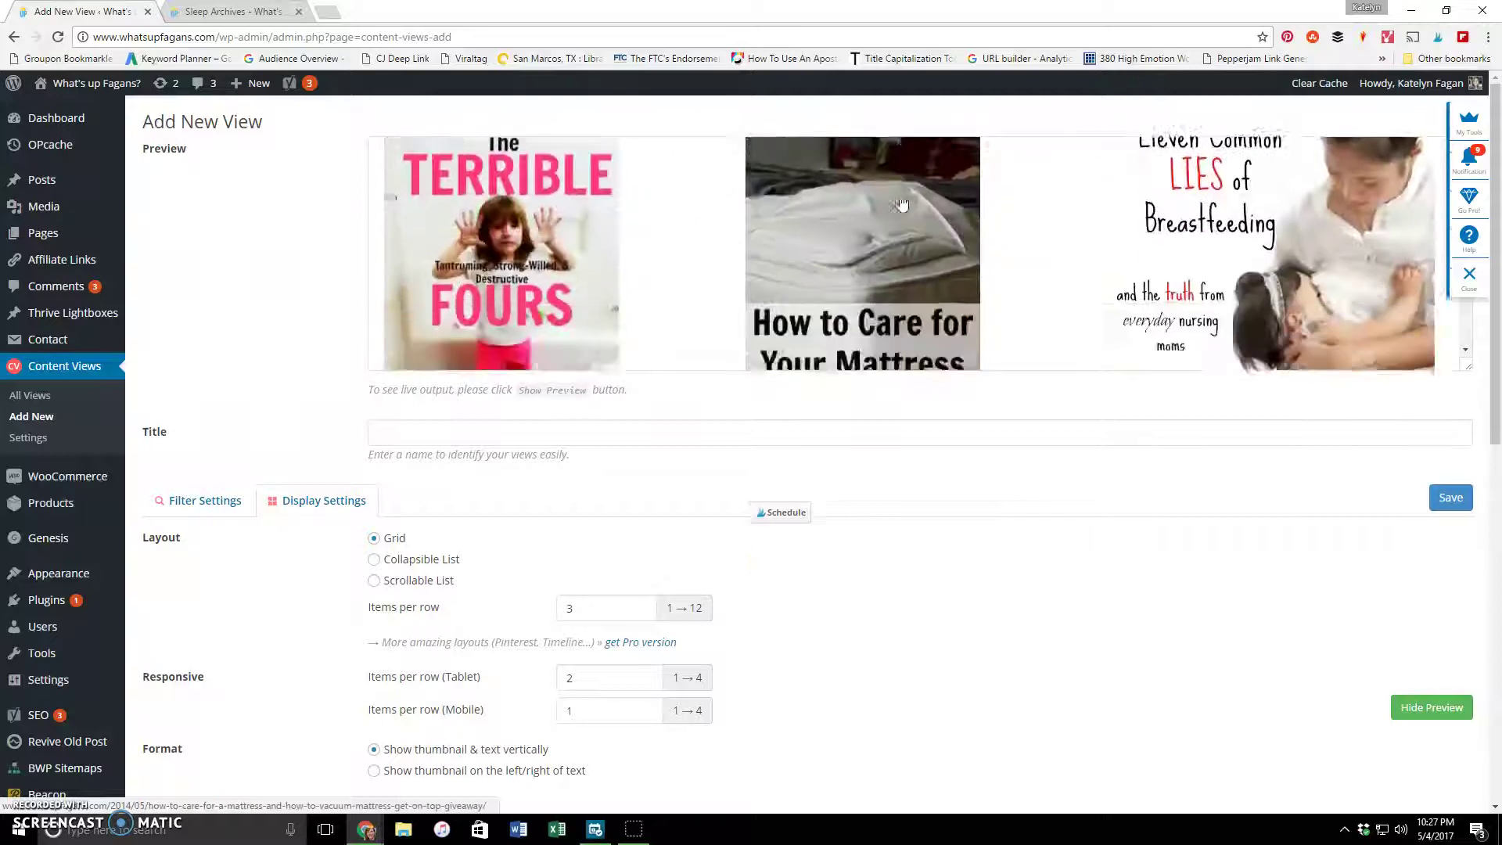
pyautogui.scroll(-4, 902, 204)
pyautogui.click(818, 296)
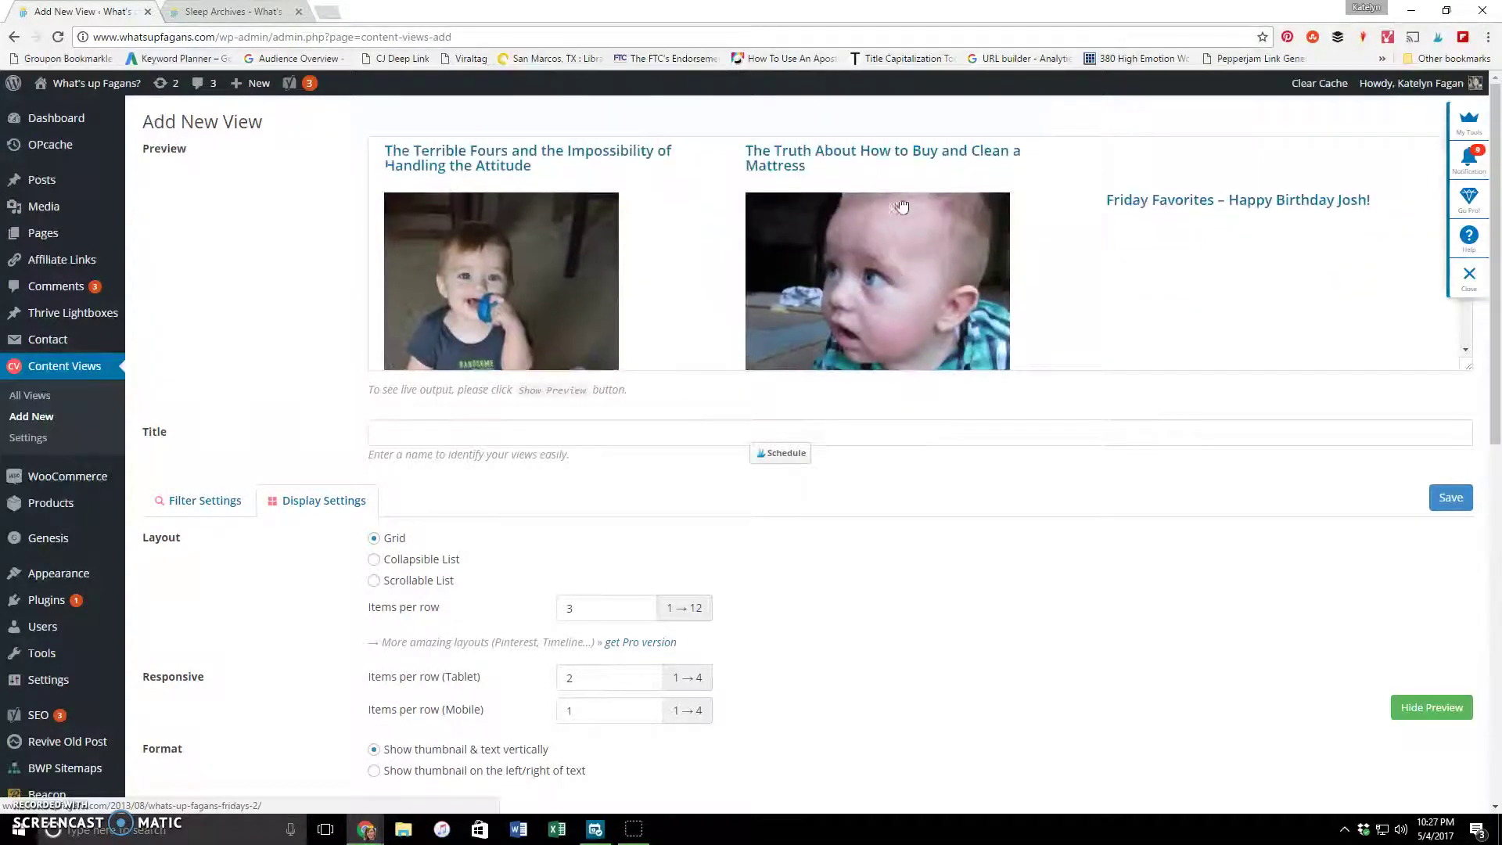
# Switch the view layout to Collapsible List and refresh the preview.
pyautogui.click(414, 560)
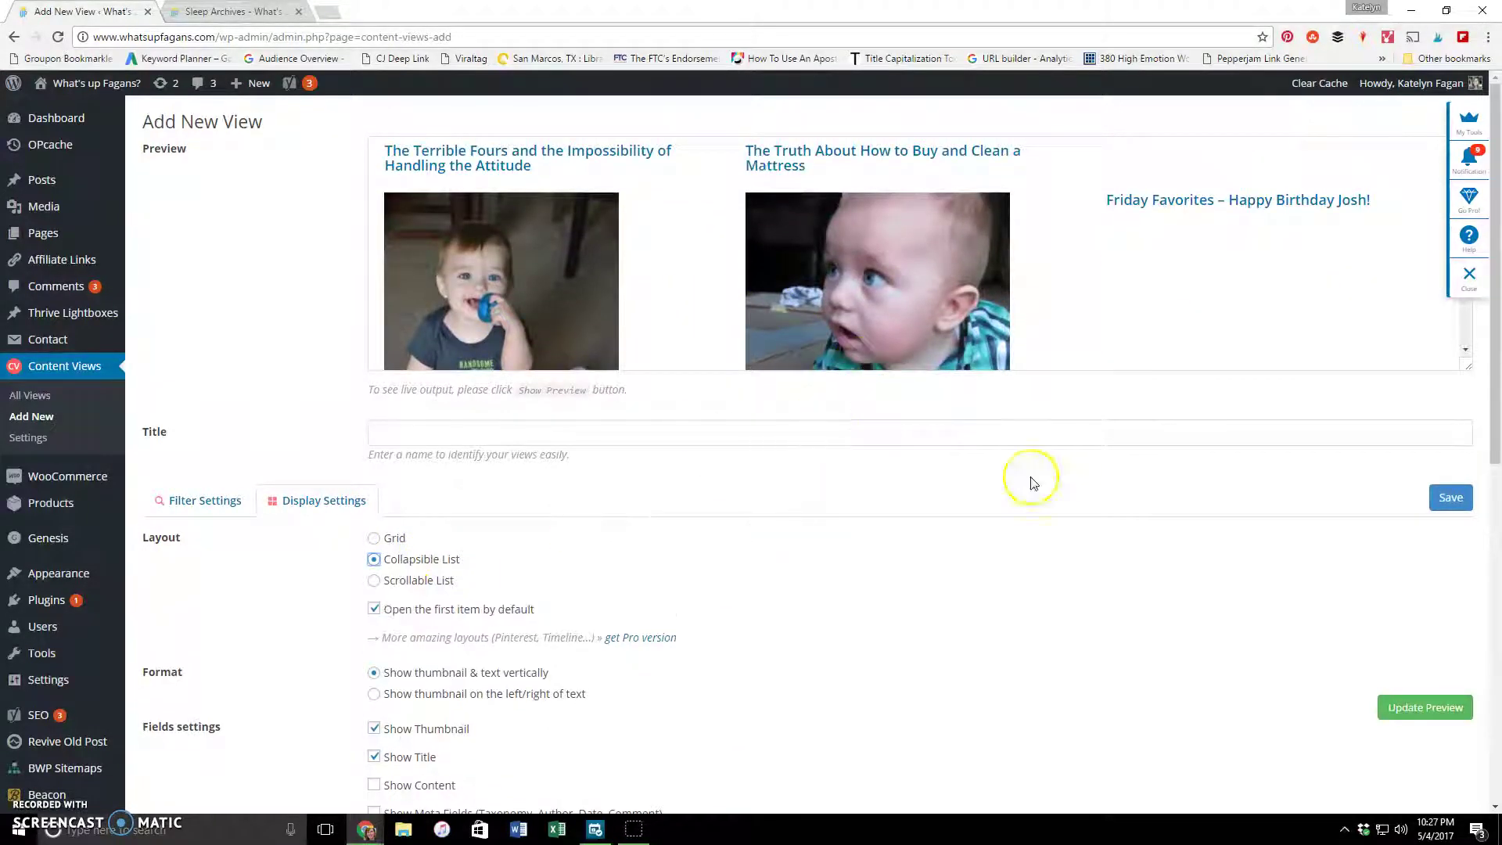
pyautogui.click(1424, 707)
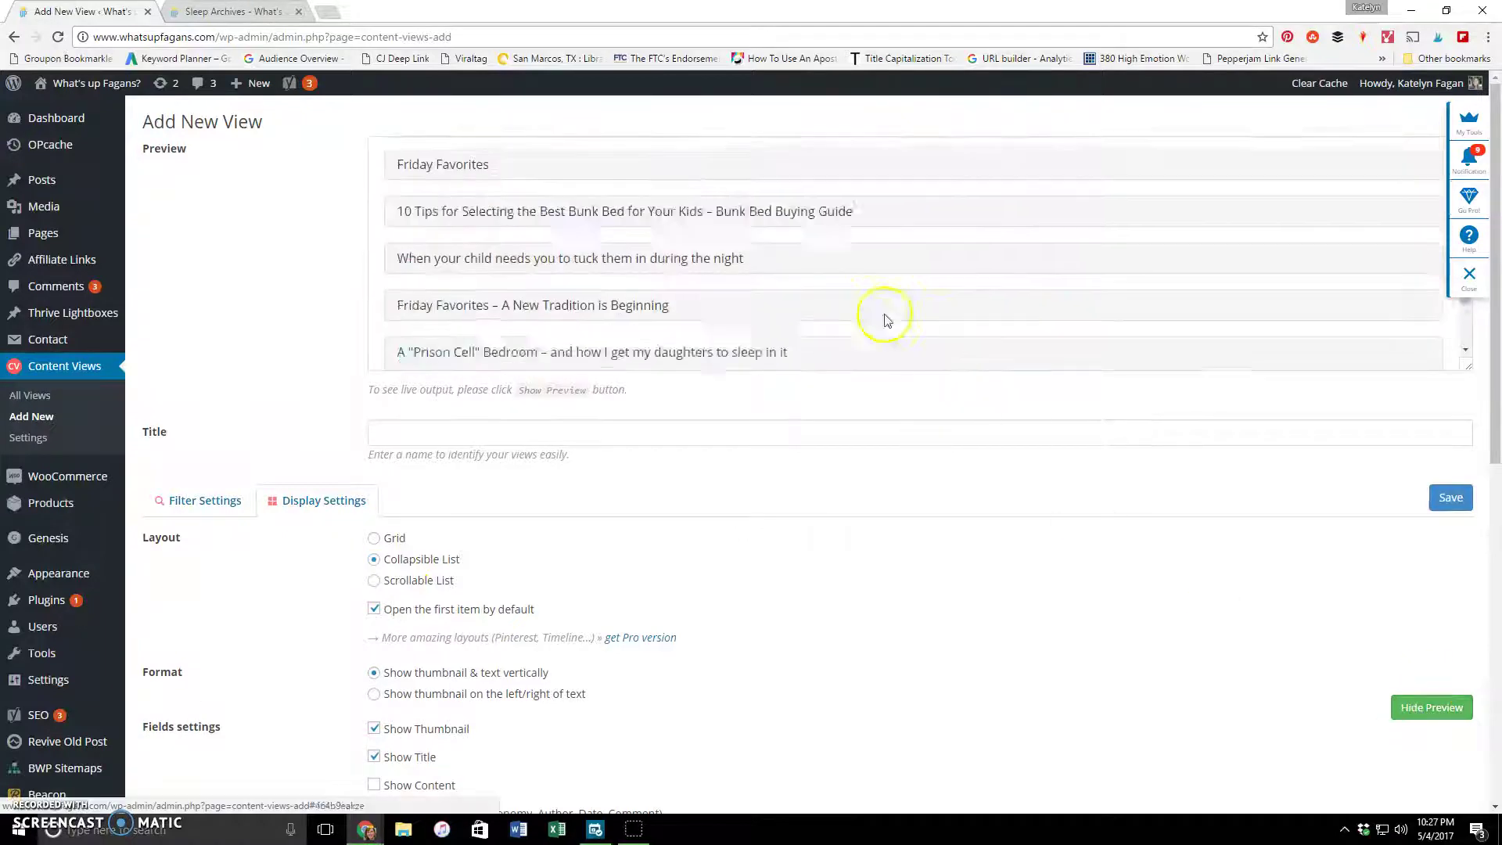
pyautogui.scroll(10, 835, 298)
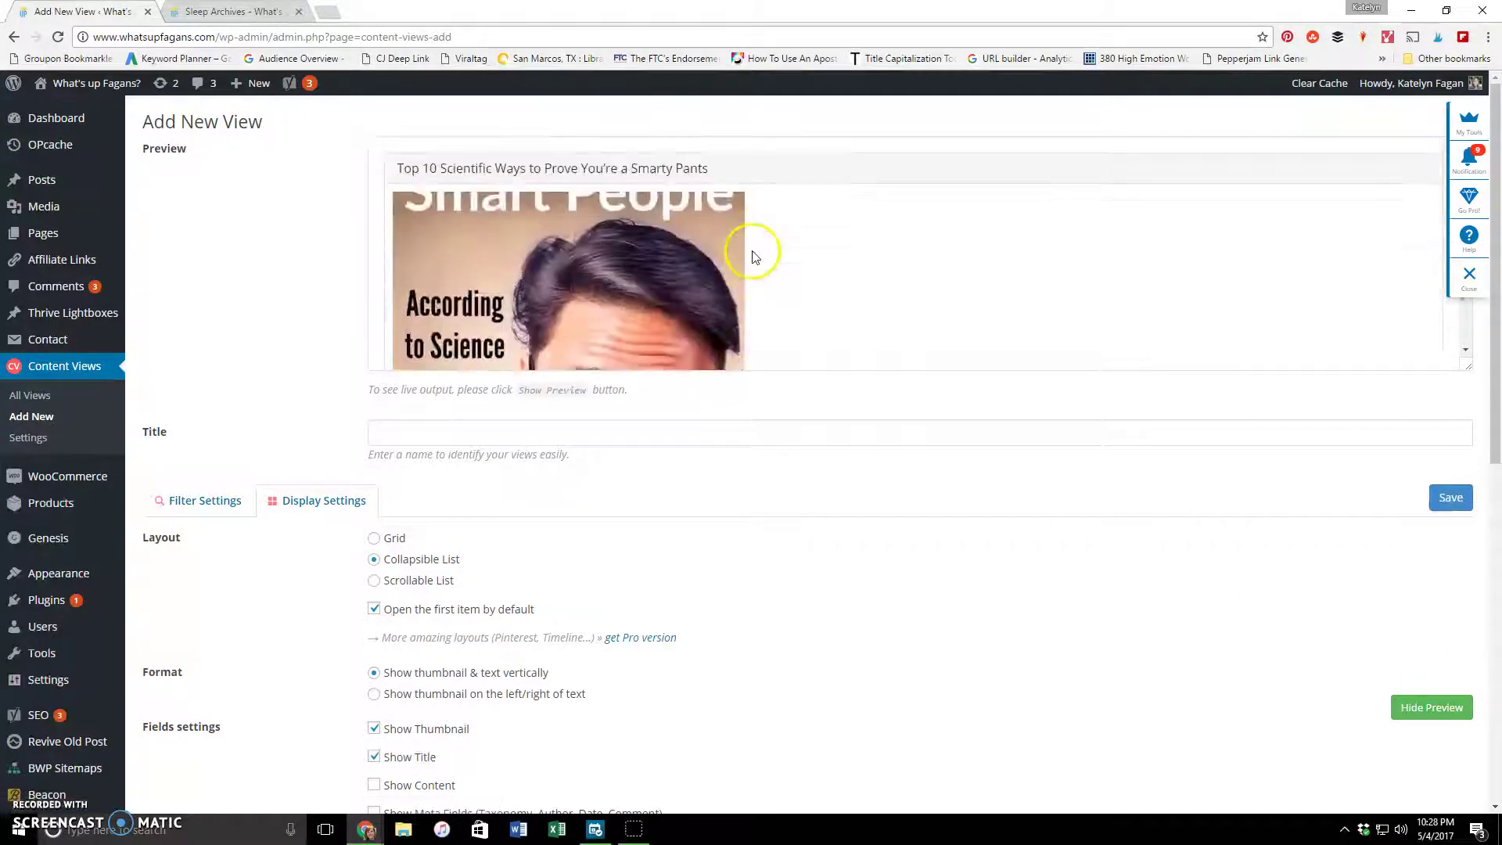
pyautogui.scroll(-1, 704, 313)
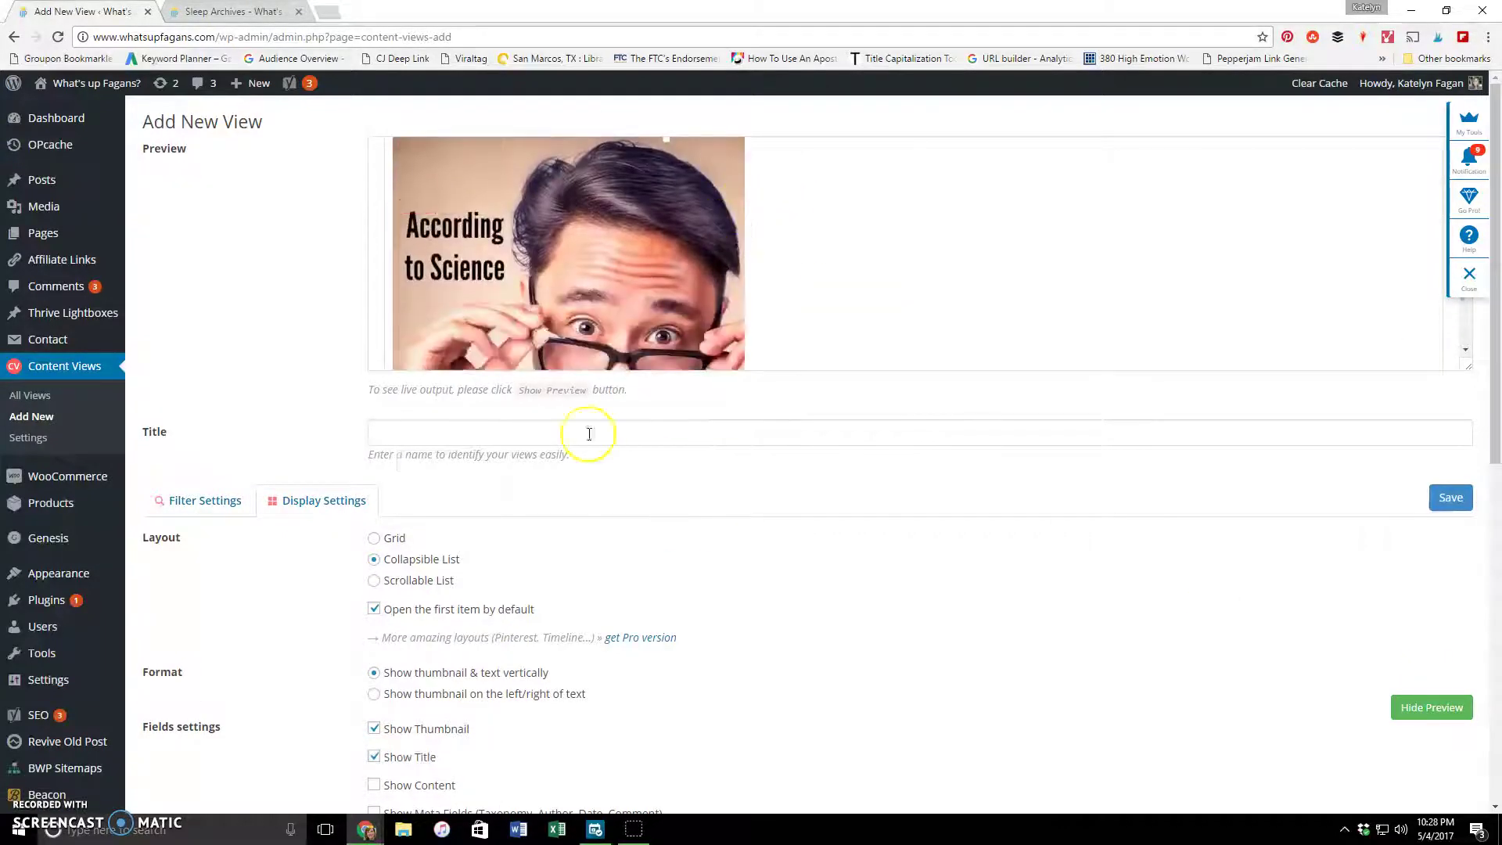
pyautogui.scroll(-1, 430, 740)
# Turn on Show Content so each post's excerpt appears, then refresh and review the preview.
pyautogui.click(415, 707)
pyautogui.scroll(1, 955, 352)
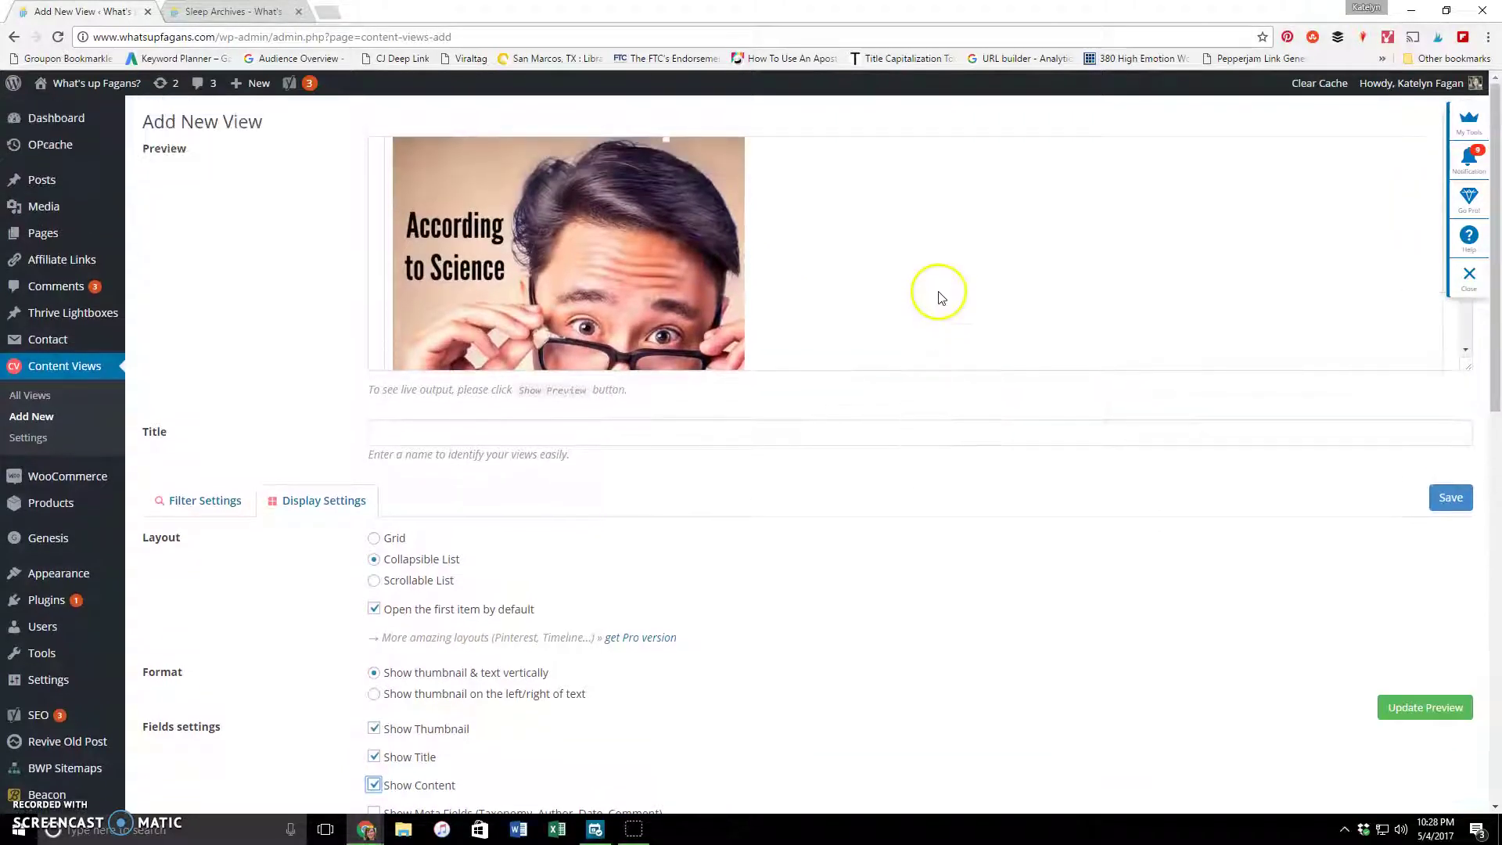
pyautogui.click(1384, 708)
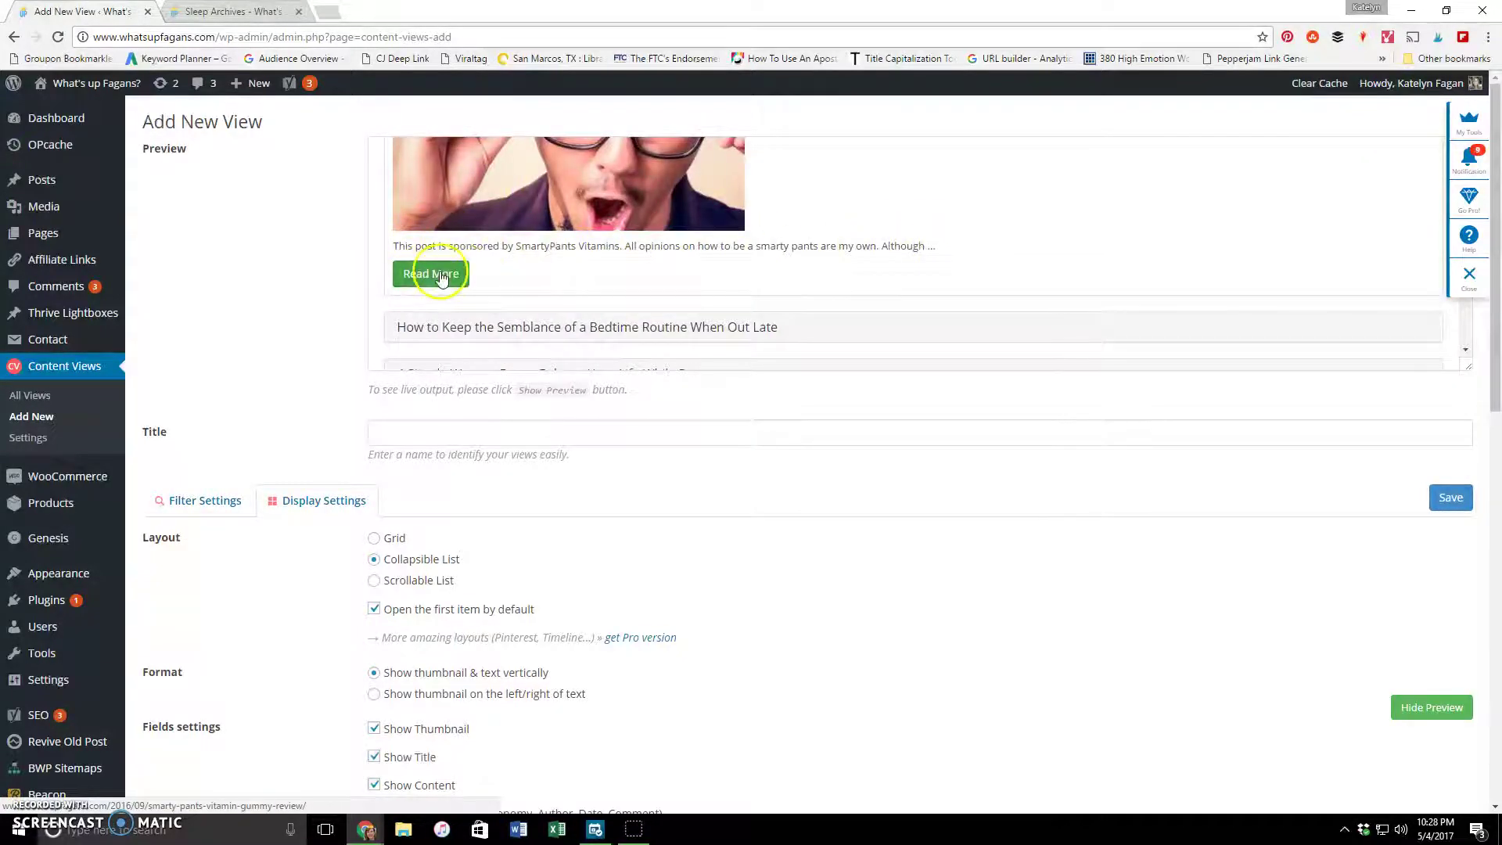
pyautogui.scroll(-5, 688, 404)
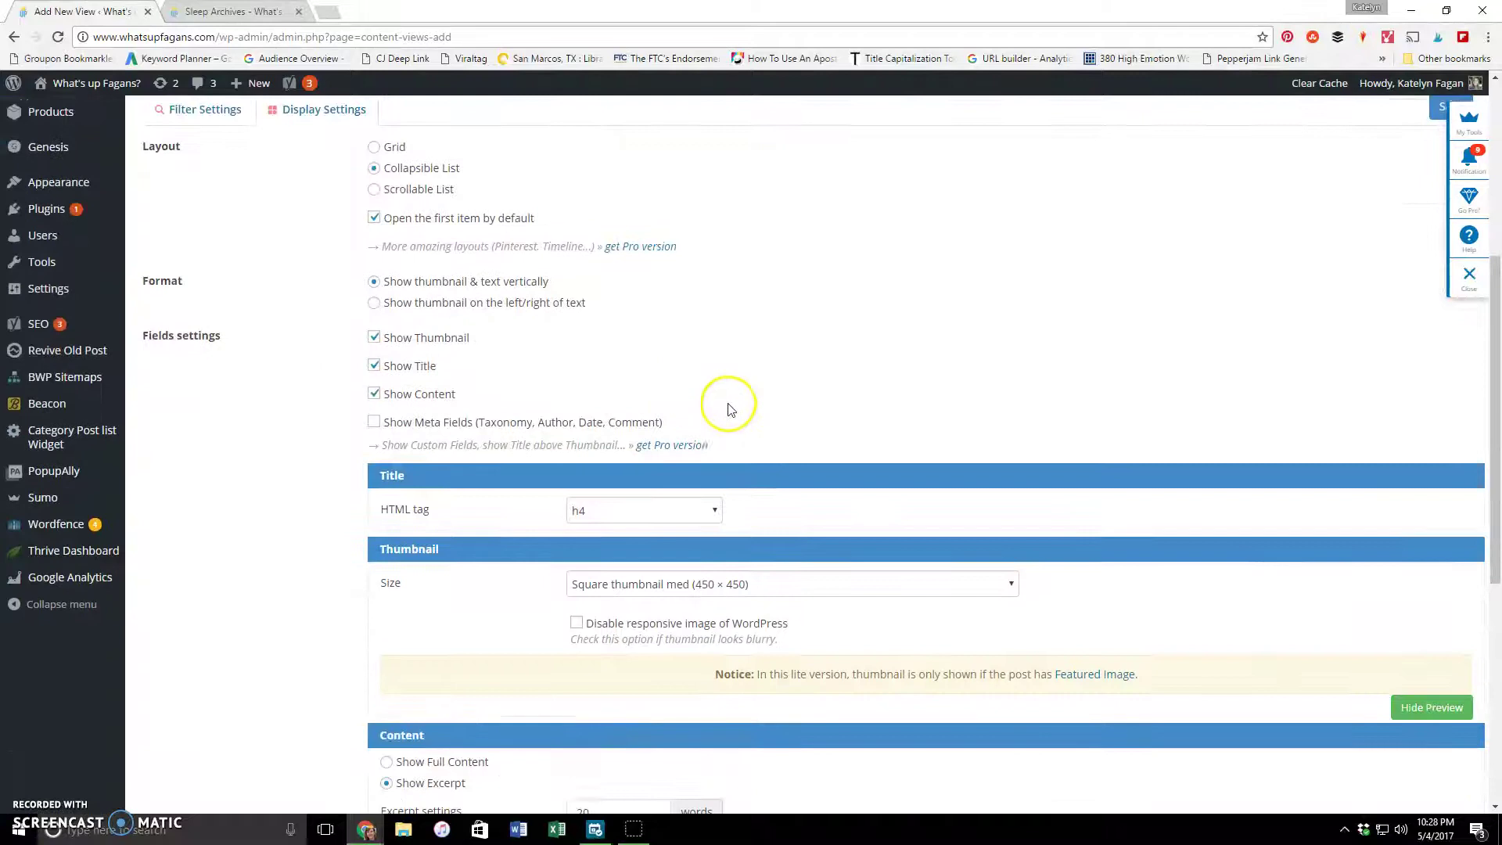
pyautogui.scroll(-2, 740, 409)
pyautogui.scroll(-3, 747, 411)
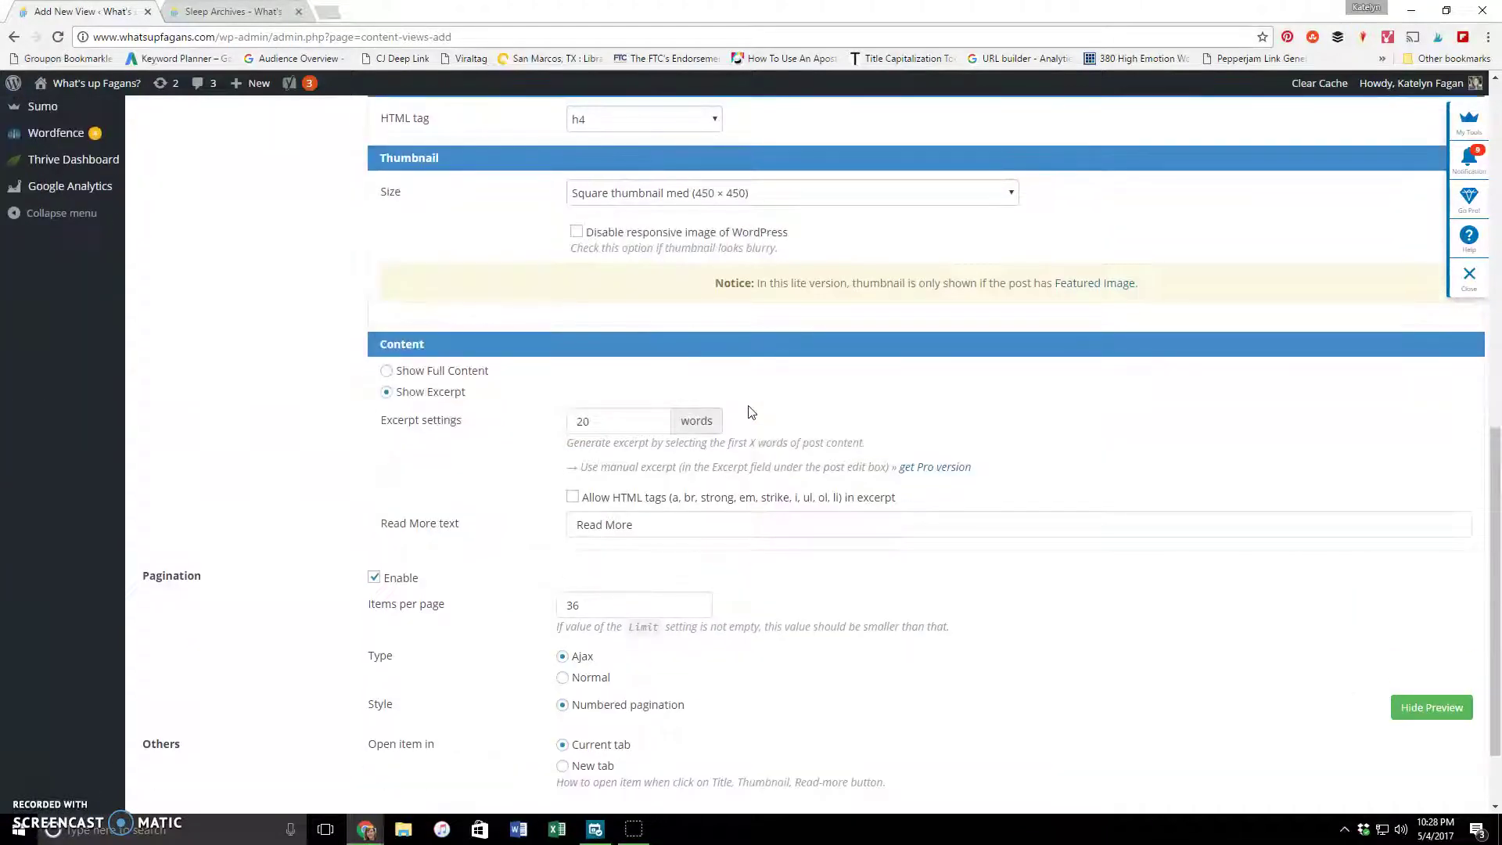
pyautogui.scroll(8, 1150, 328)
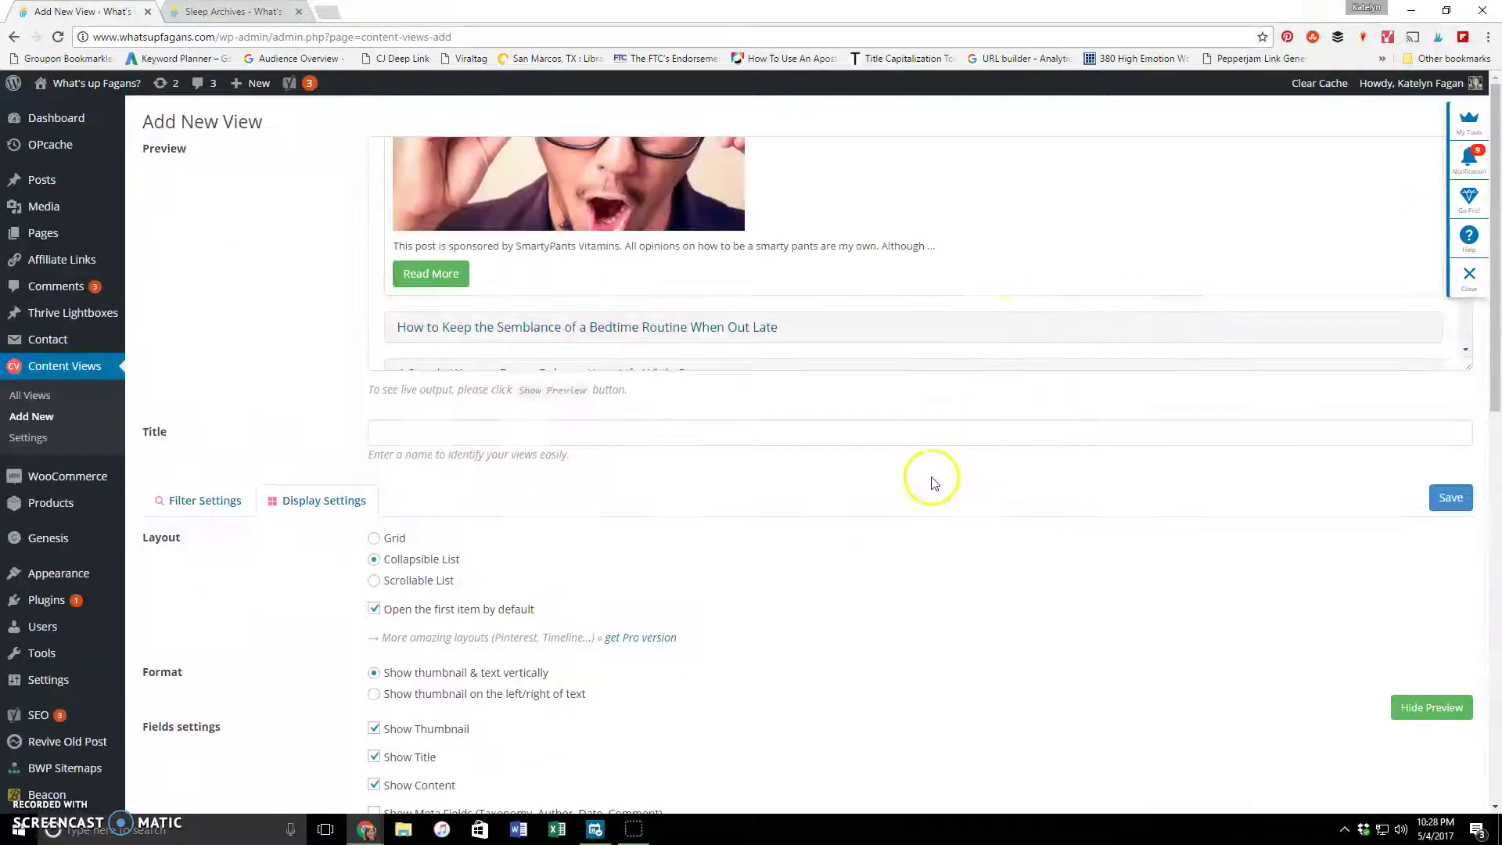
pyautogui.scroll(3, 957, 368)
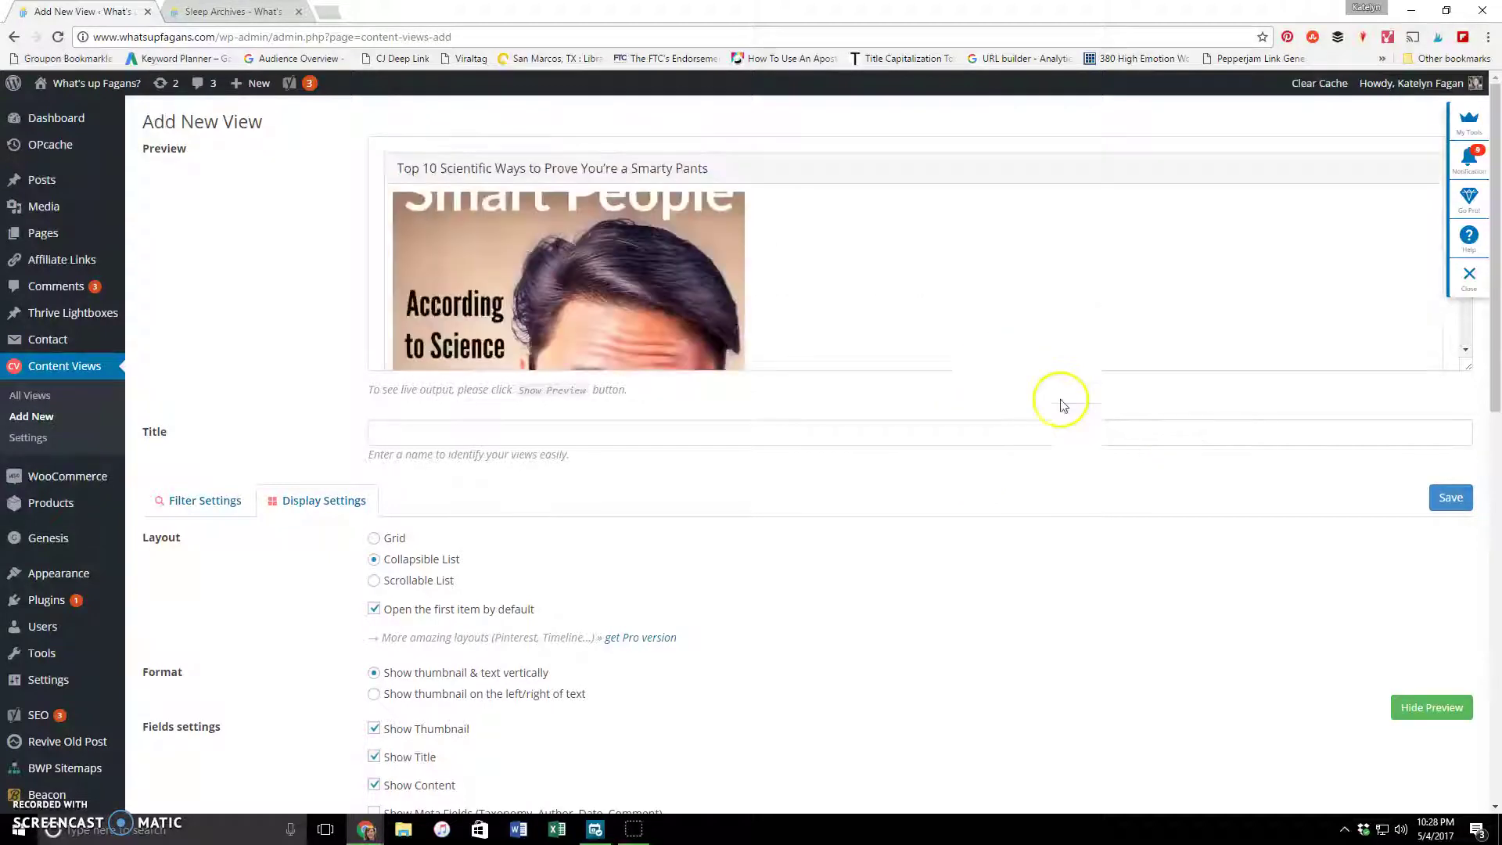
pyautogui.scroll(-2, 878, 240)
pyautogui.scroll(-2, 875, 237)
pyautogui.scroll(1, 798, 219)
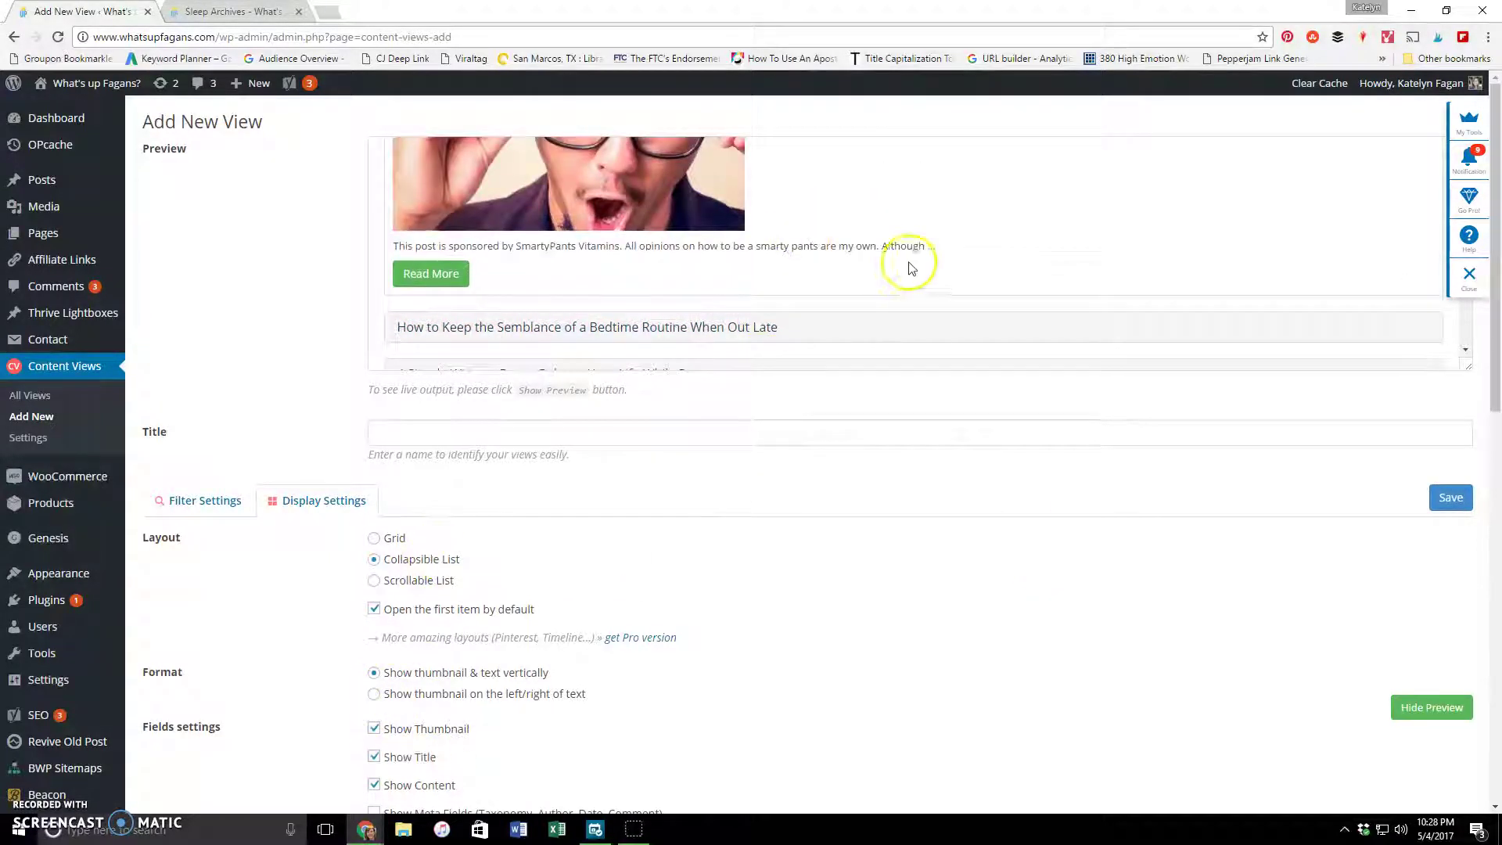
pyautogui.scroll(-2, 835, 255)
pyautogui.scroll(2, 834, 255)
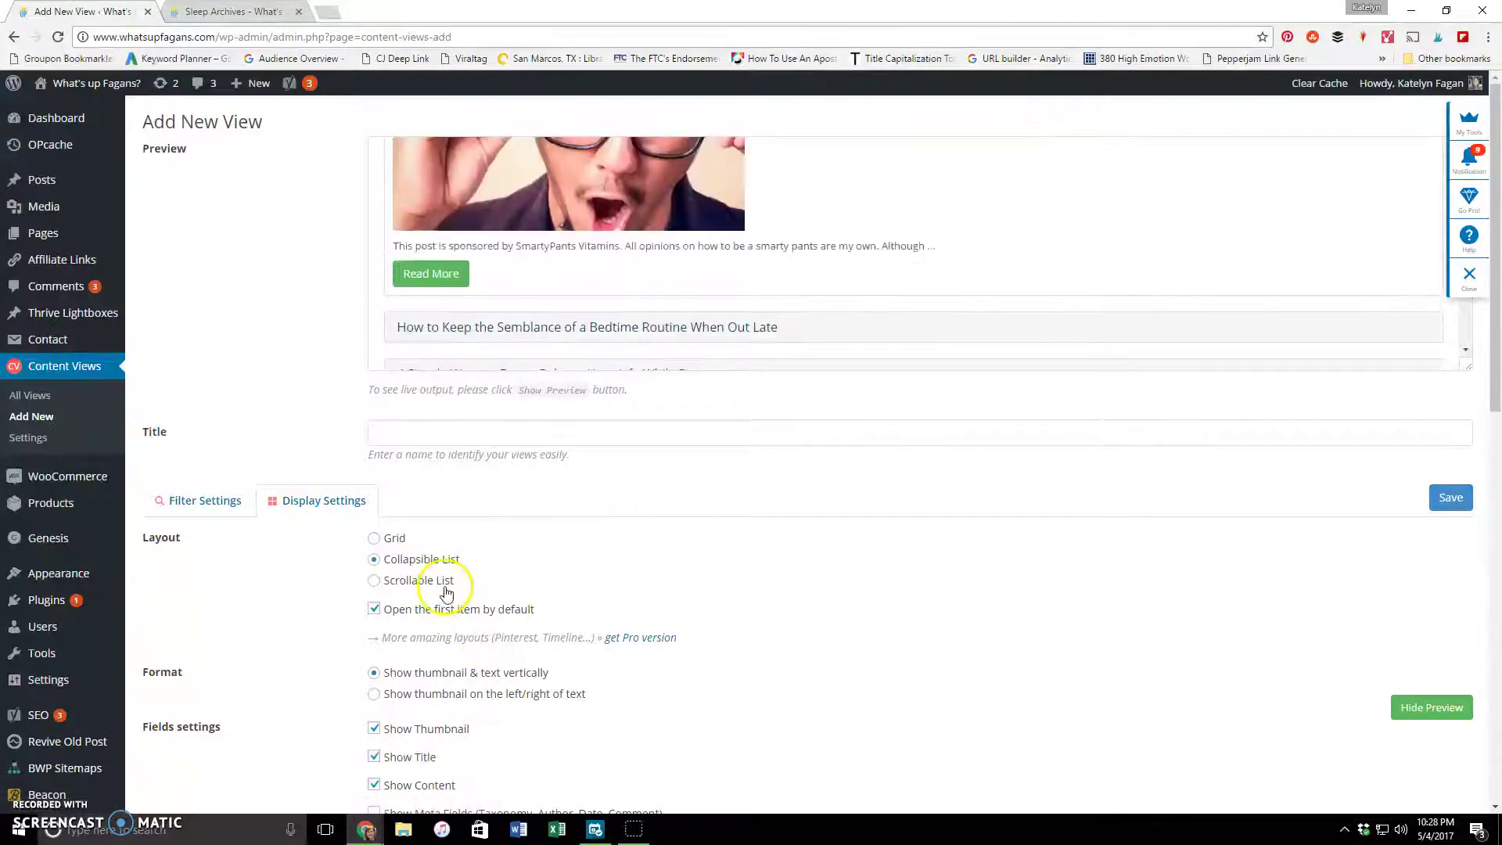
# Switch the view layout to Scrollable List and preview it.
pyautogui.click(445, 585)
pyautogui.click(1400, 706)
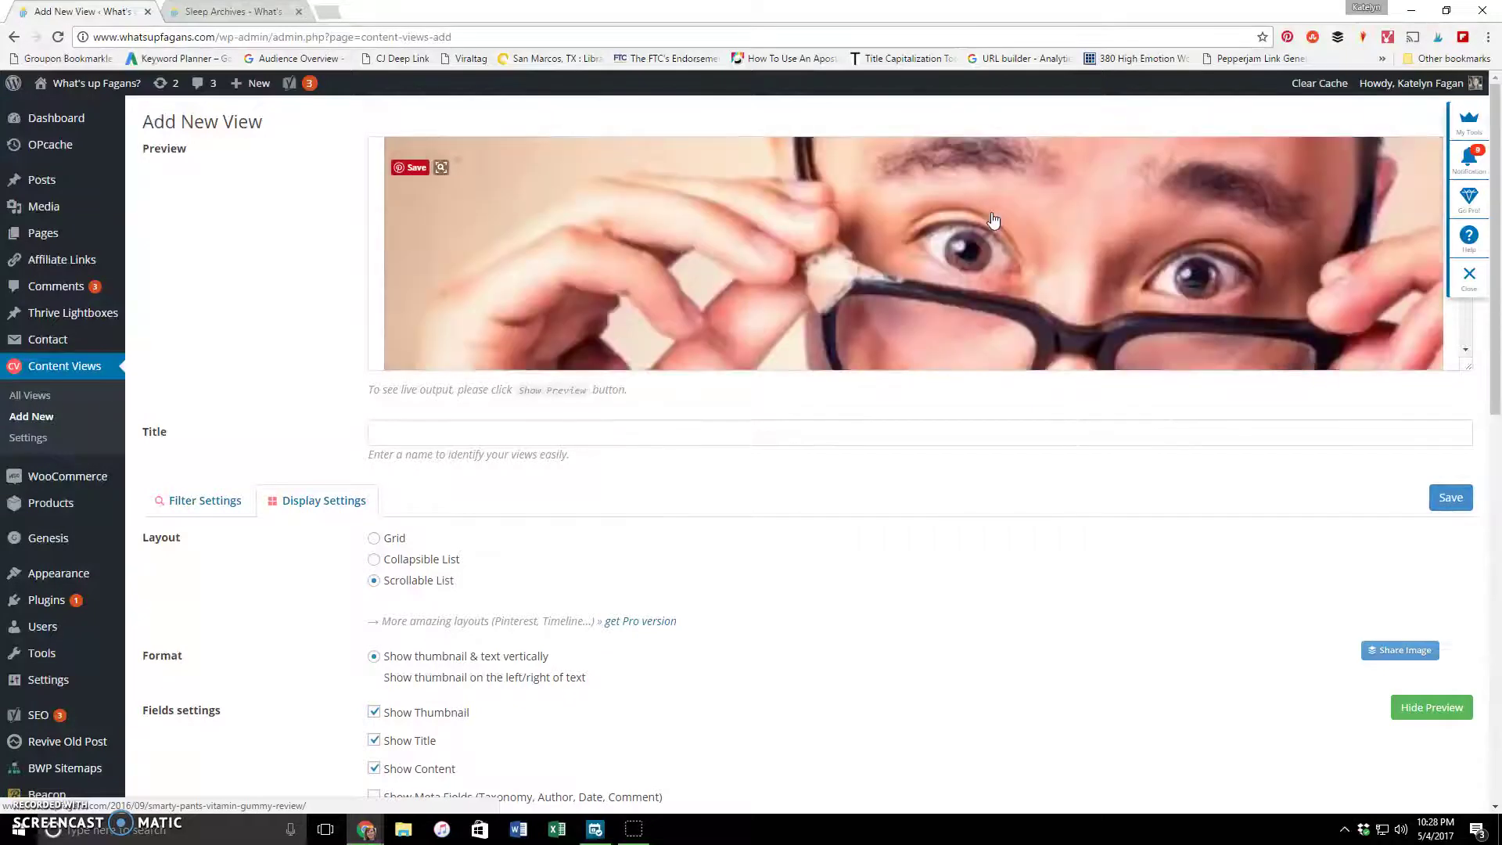
pyautogui.scroll(-2, 991, 217)
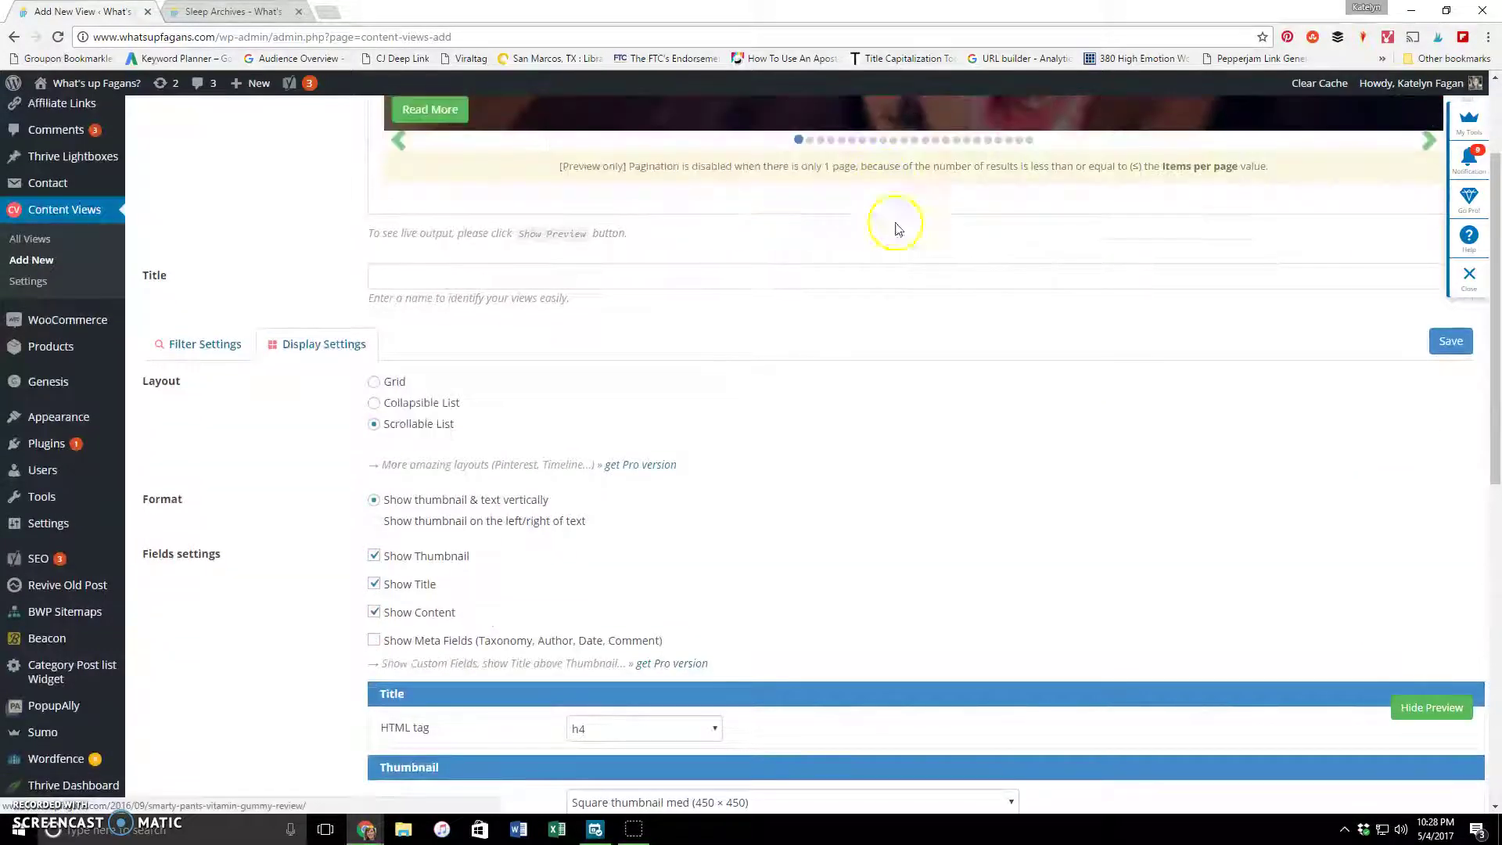
pyautogui.scroll(2, 978, 376)
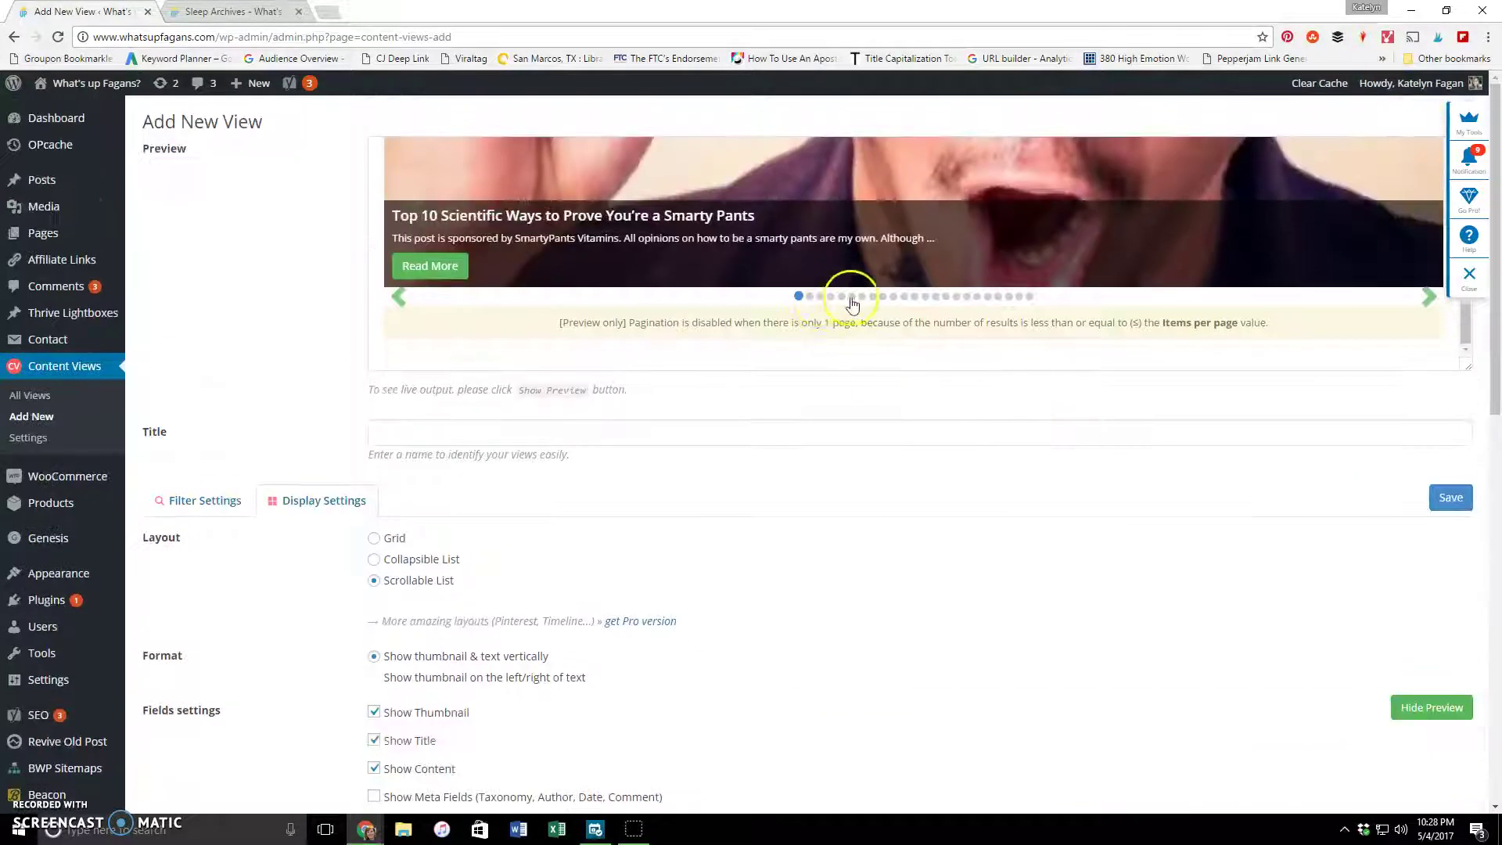
# Browse the preview slider's slides, including Friday Favorites.
pyautogui.click(1029, 298)
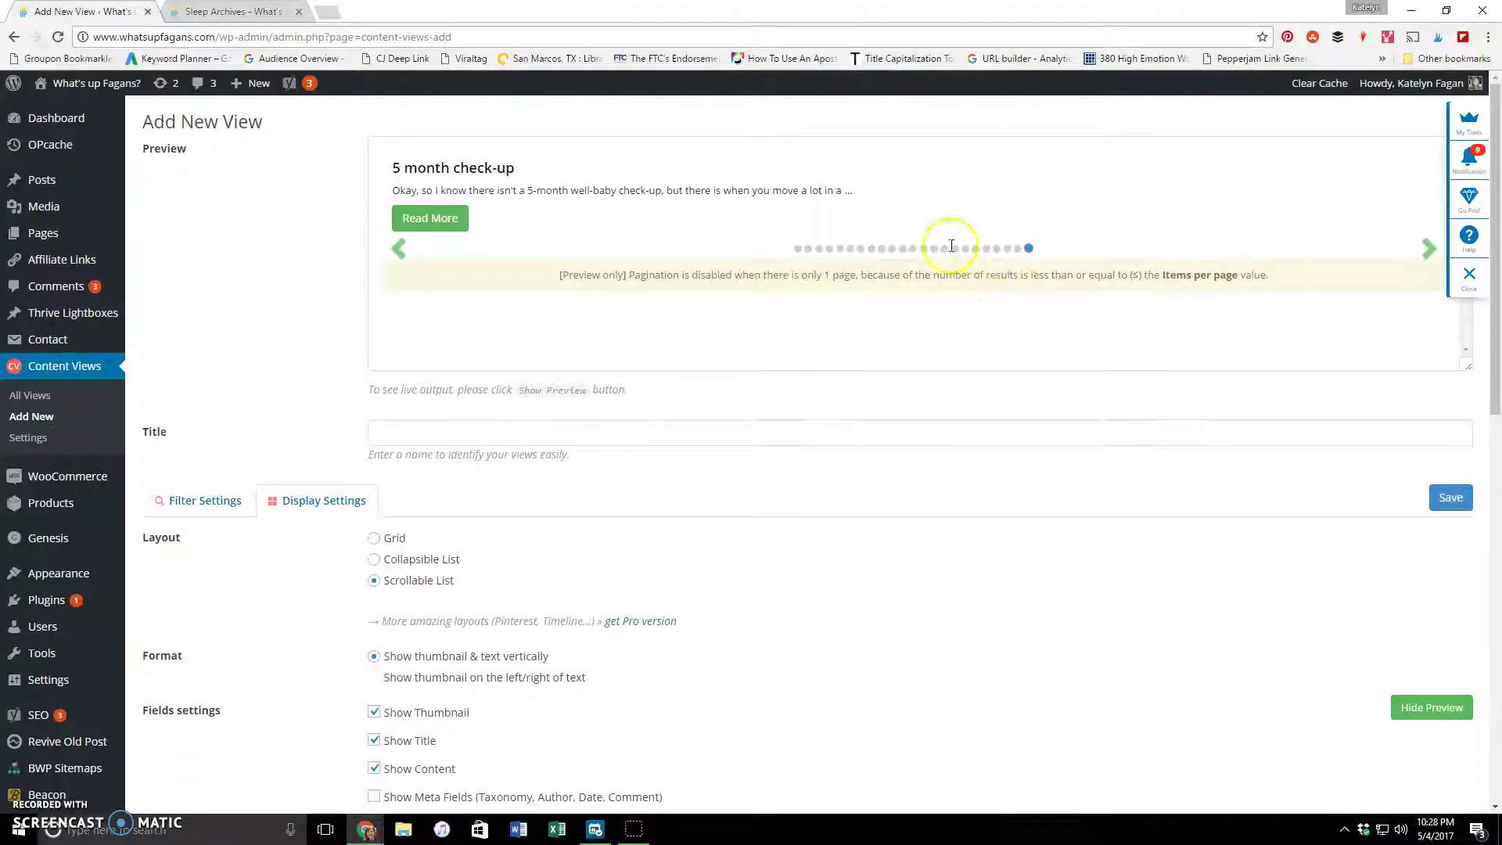
pyautogui.click(933, 252)
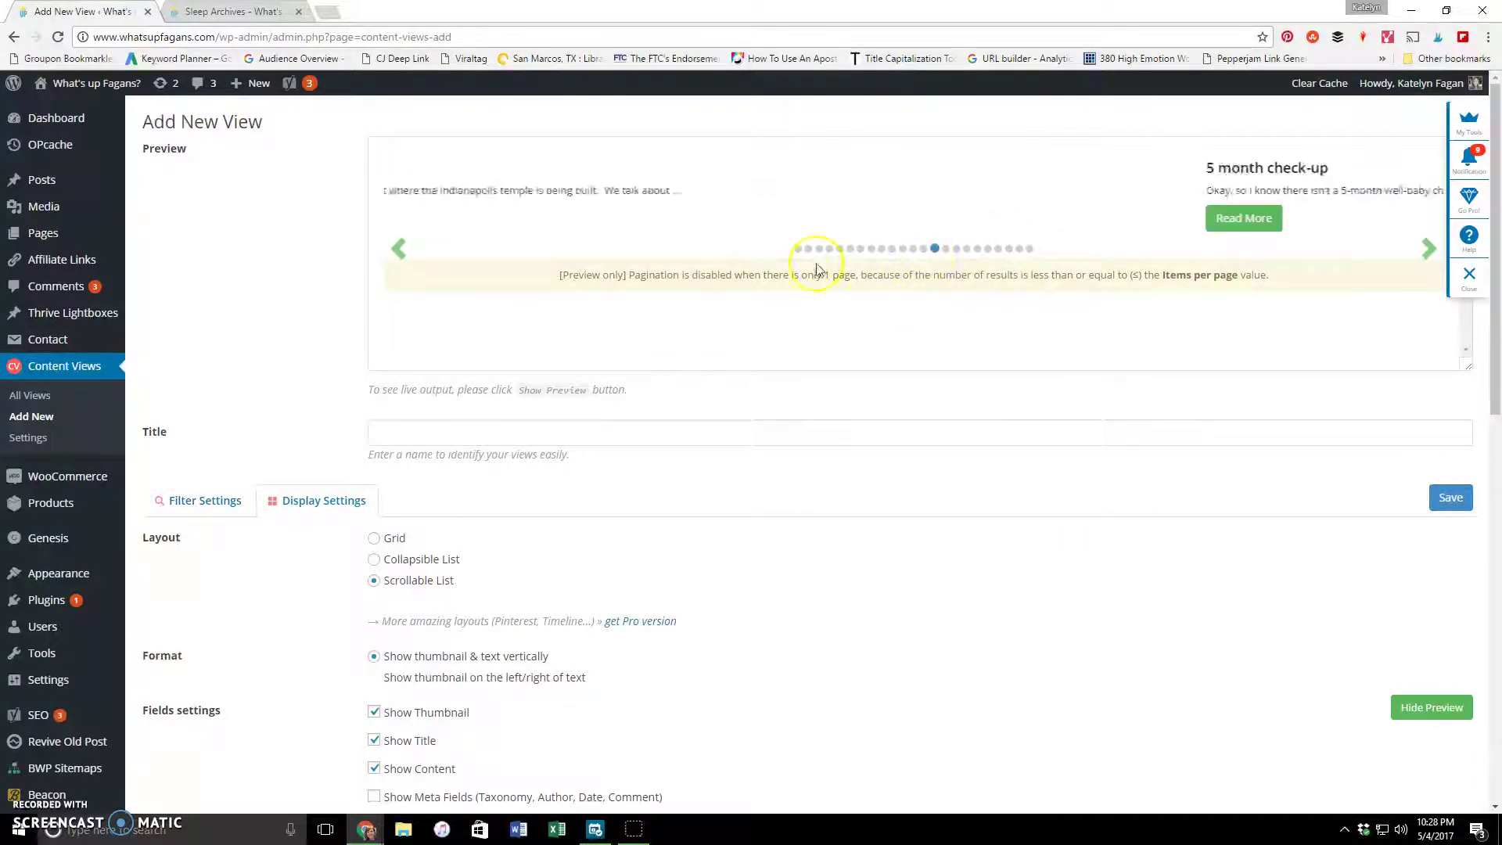
pyautogui.click(864, 250)
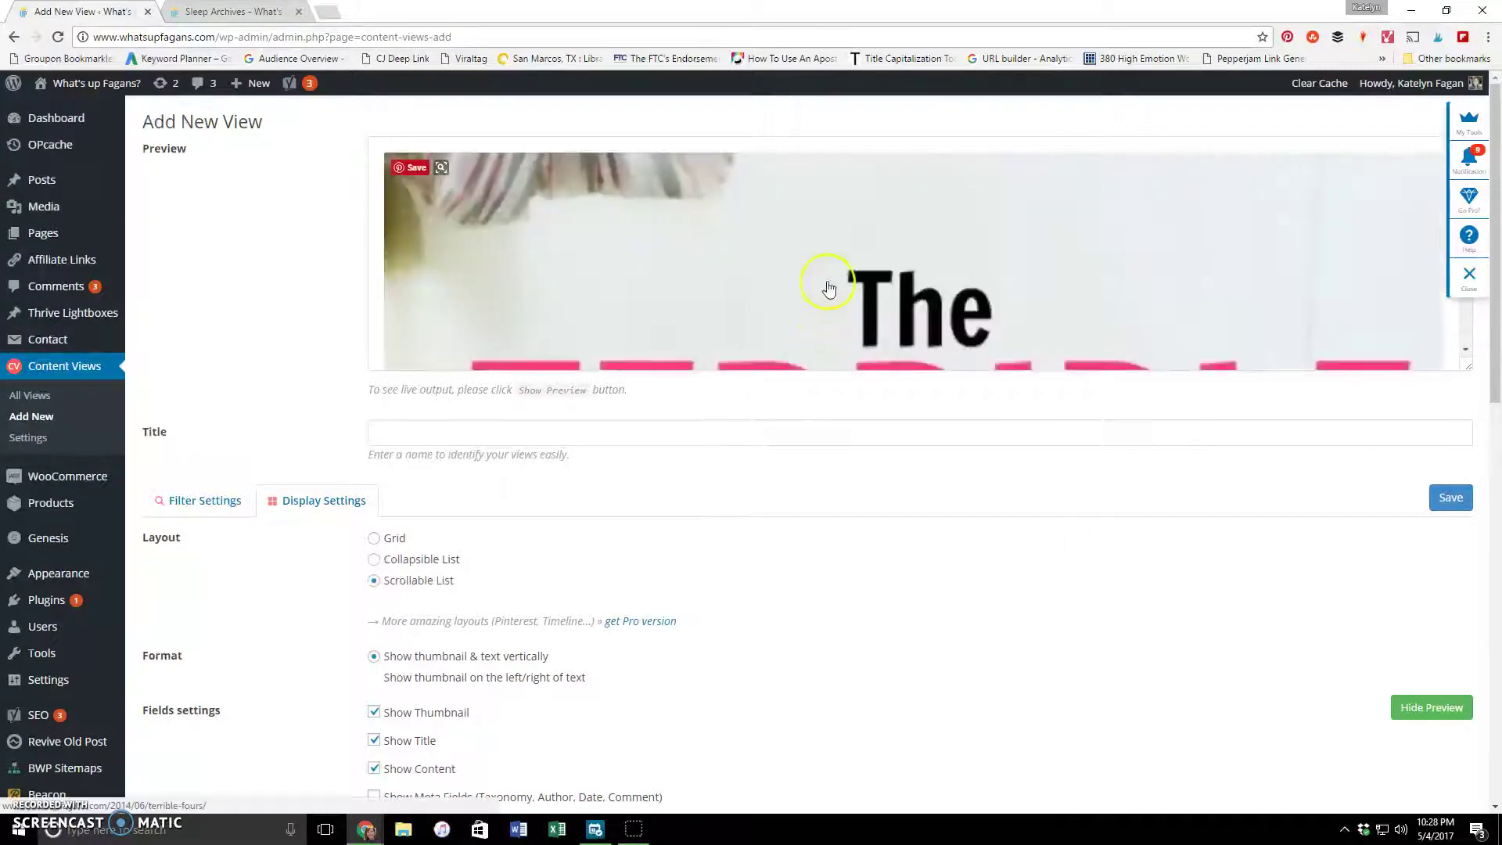
pyautogui.scroll(-8, 831, 290)
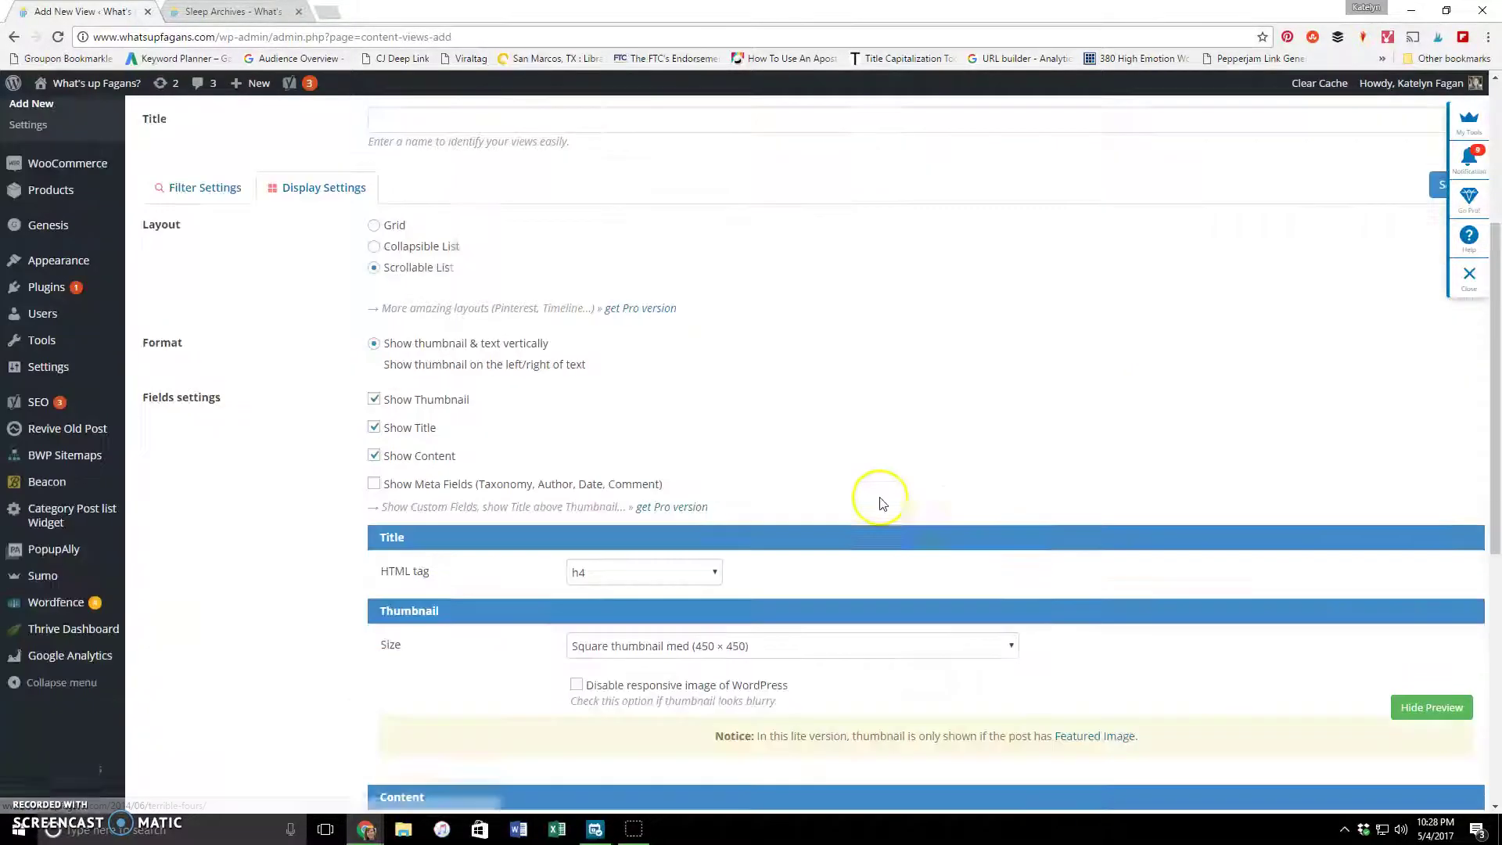
pyautogui.scroll(-3, 837, 427)
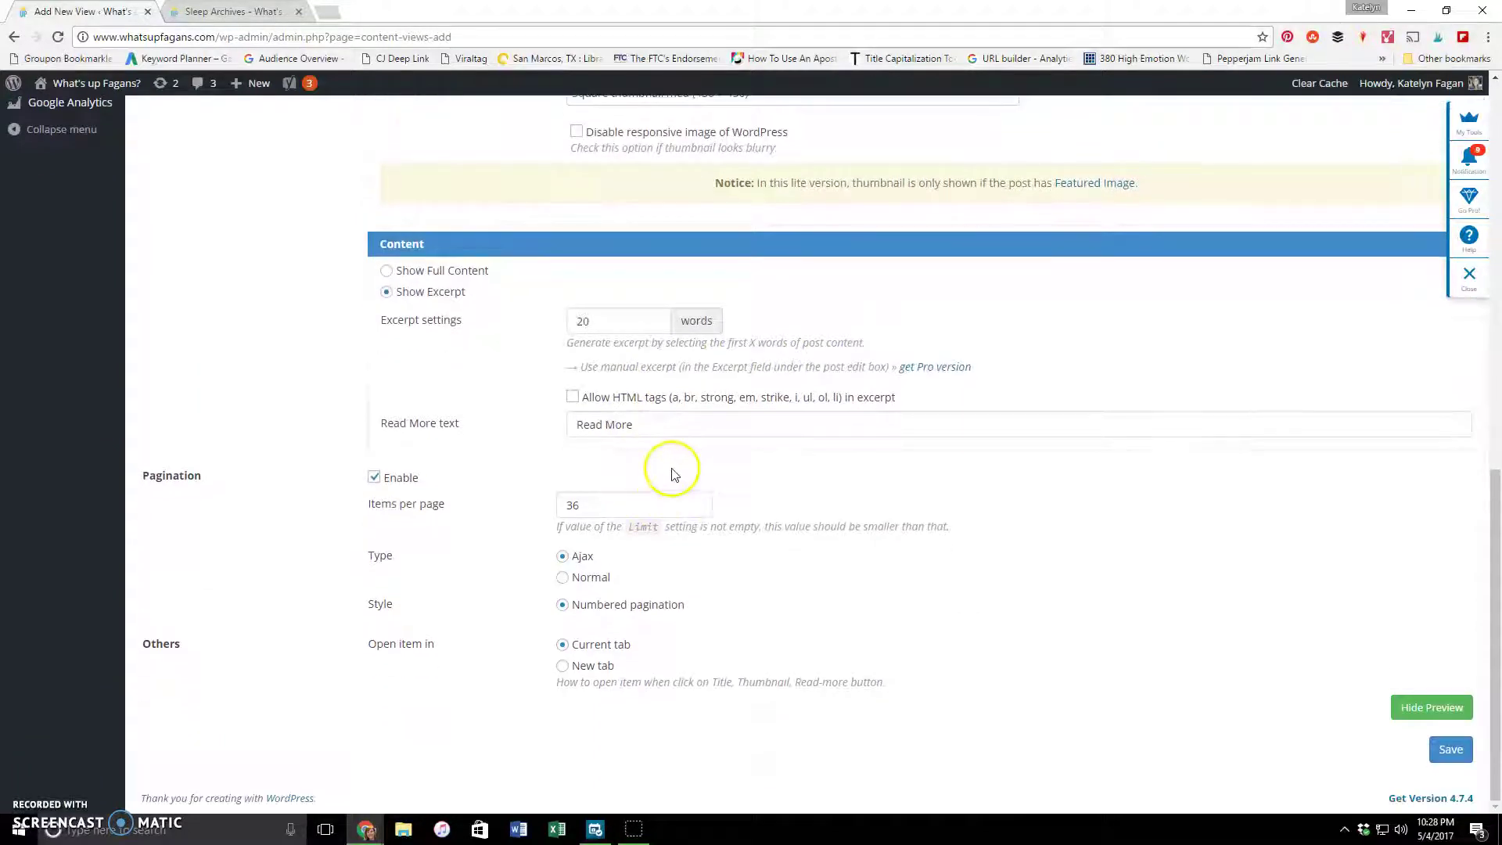
pyautogui.scroll(1, 672, 468)
pyautogui.scroll(2, 806, 409)
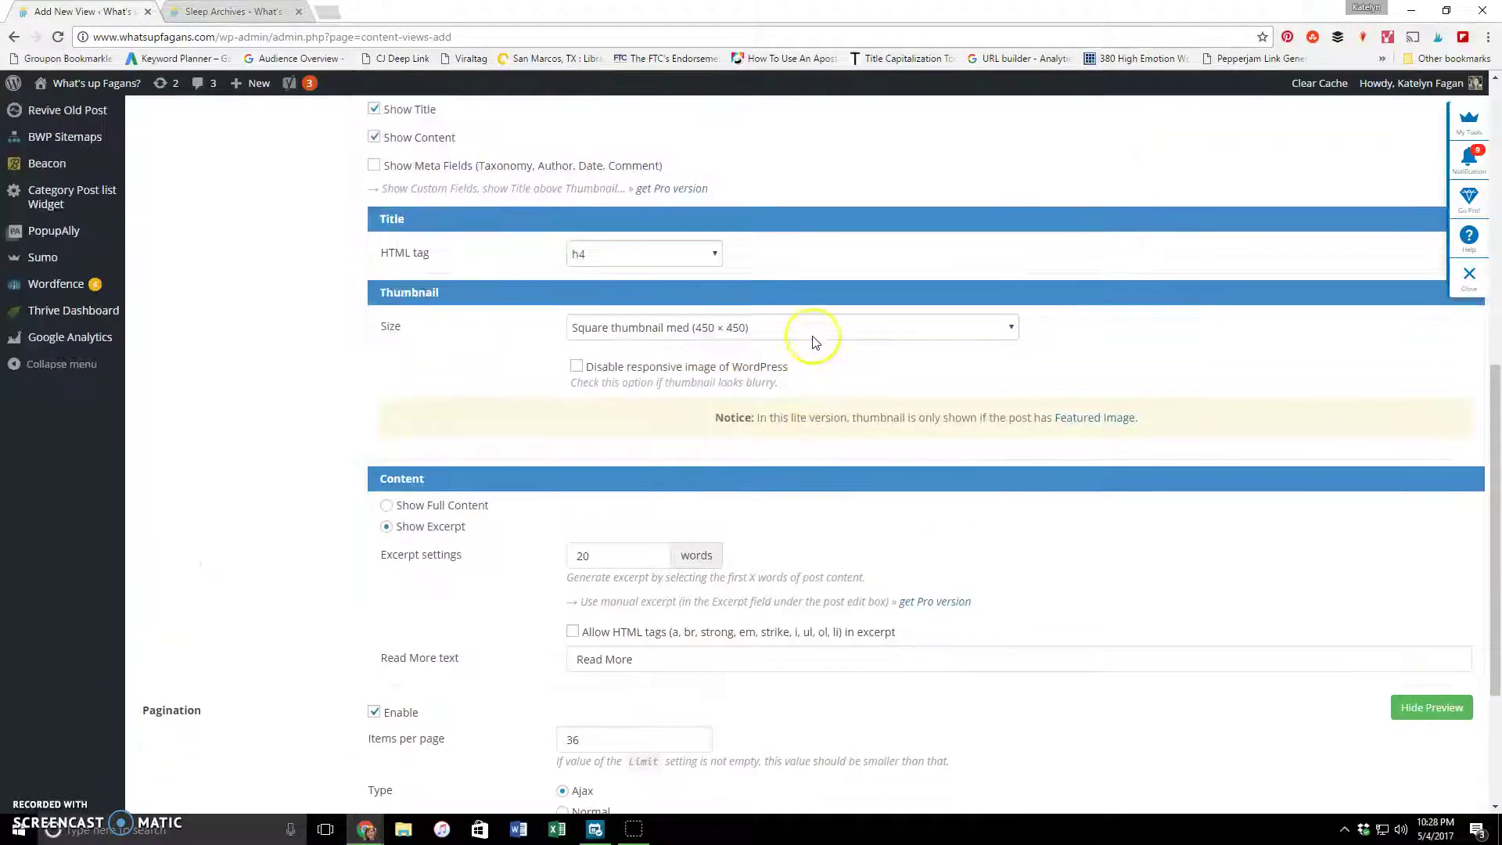
# Set Thumbnail Size to 'Thumbnail (150 × 150)' and refresh the preview.
pyautogui.click(814, 341)
pyautogui.click(744, 346)
pyautogui.scroll(6, 899, 368)
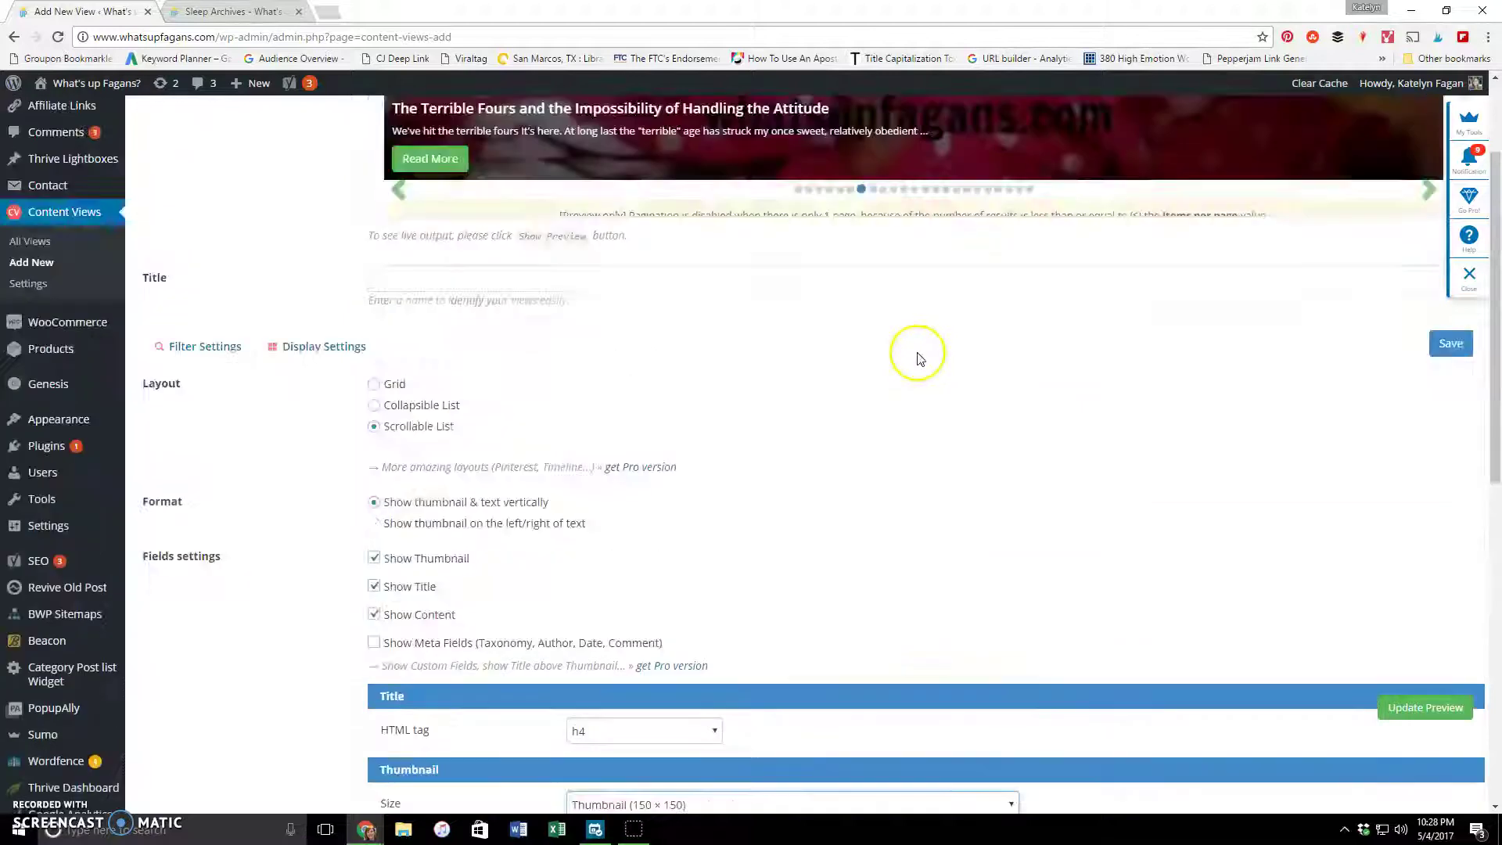
pyautogui.click(1398, 704)
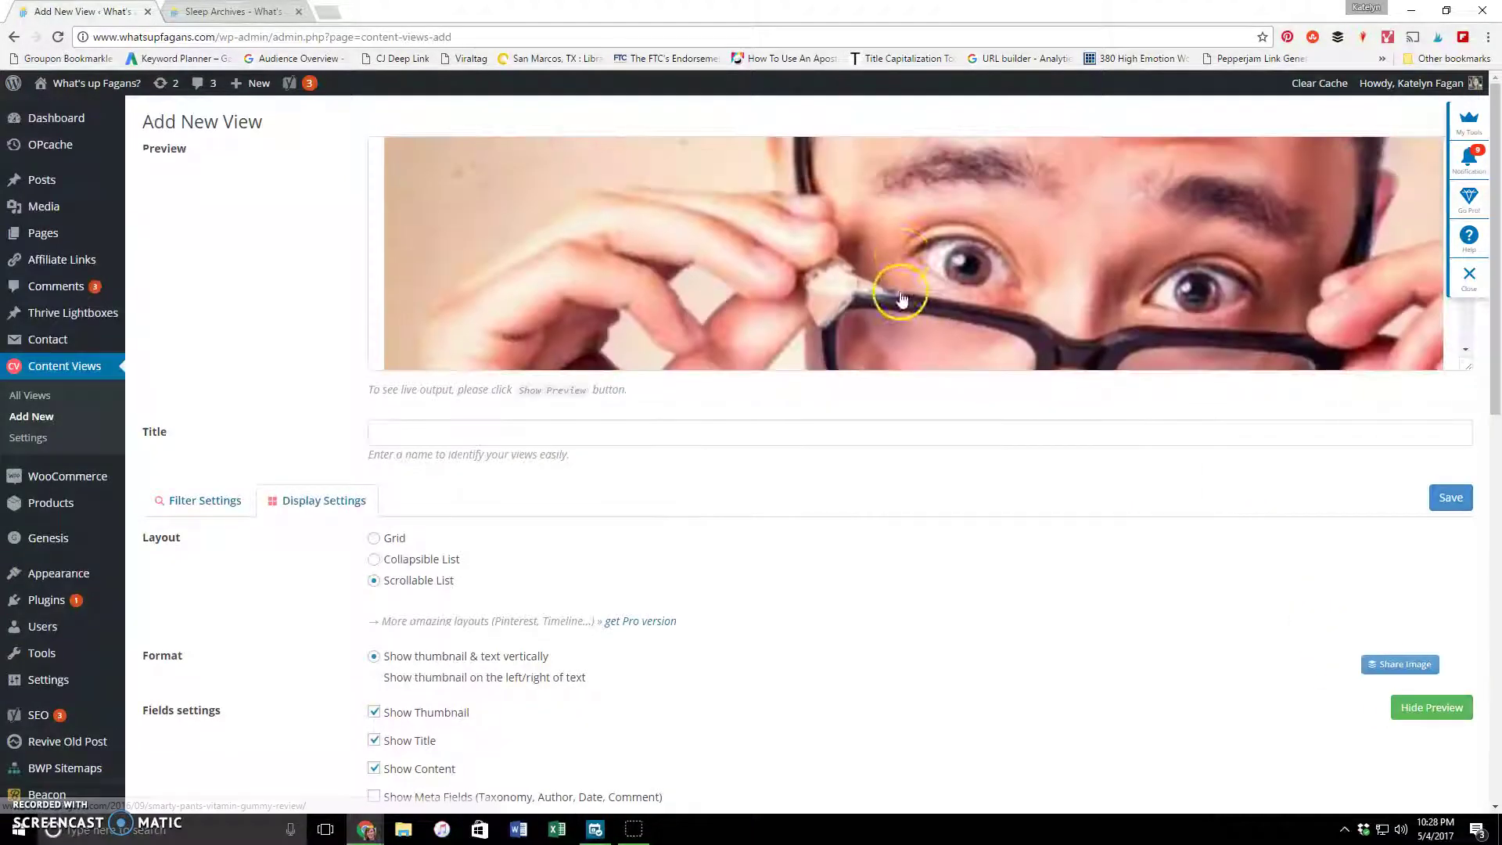
pyautogui.scroll(-3, 904, 258)
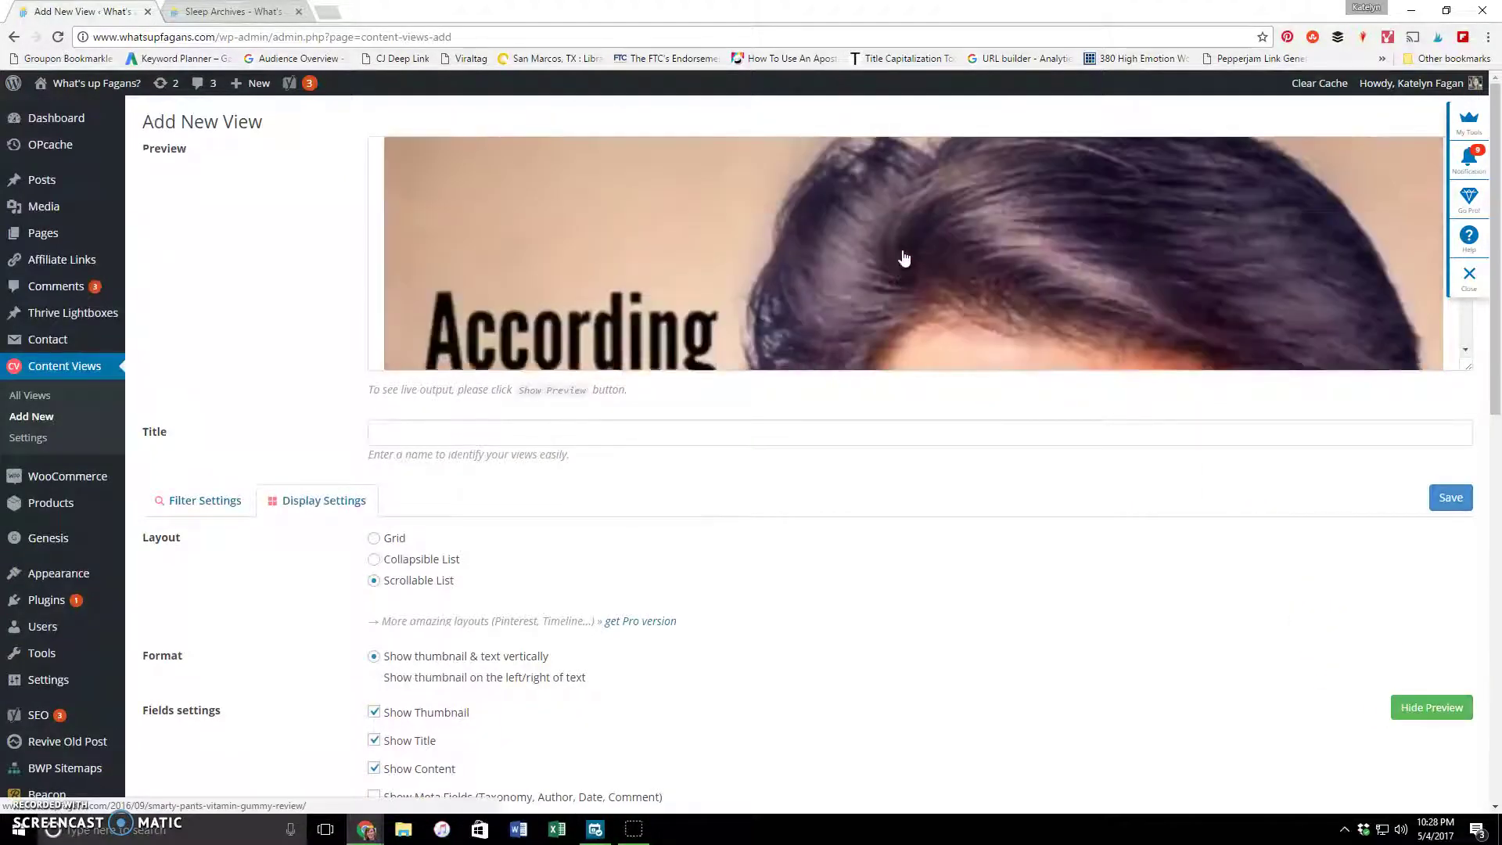
pyautogui.scroll(-5, 899, 257)
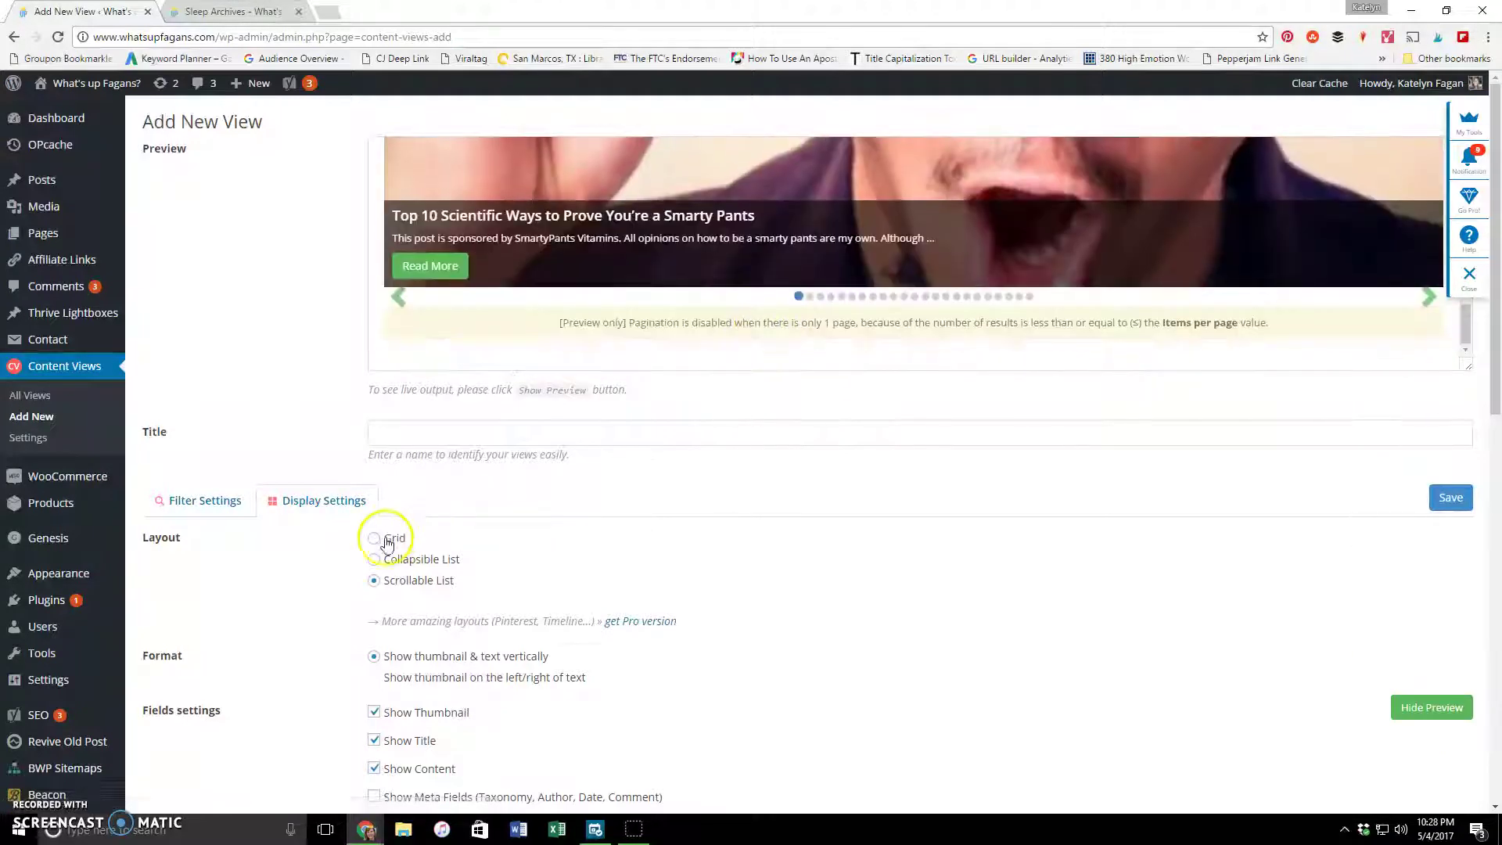
# Switch the view layout to Grid and check the Read More link text.
pyautogui.click(387, 540)
pyautogui.scroll(-2, 473, 385)
pyautogui.scroll(-2, 516, 352)
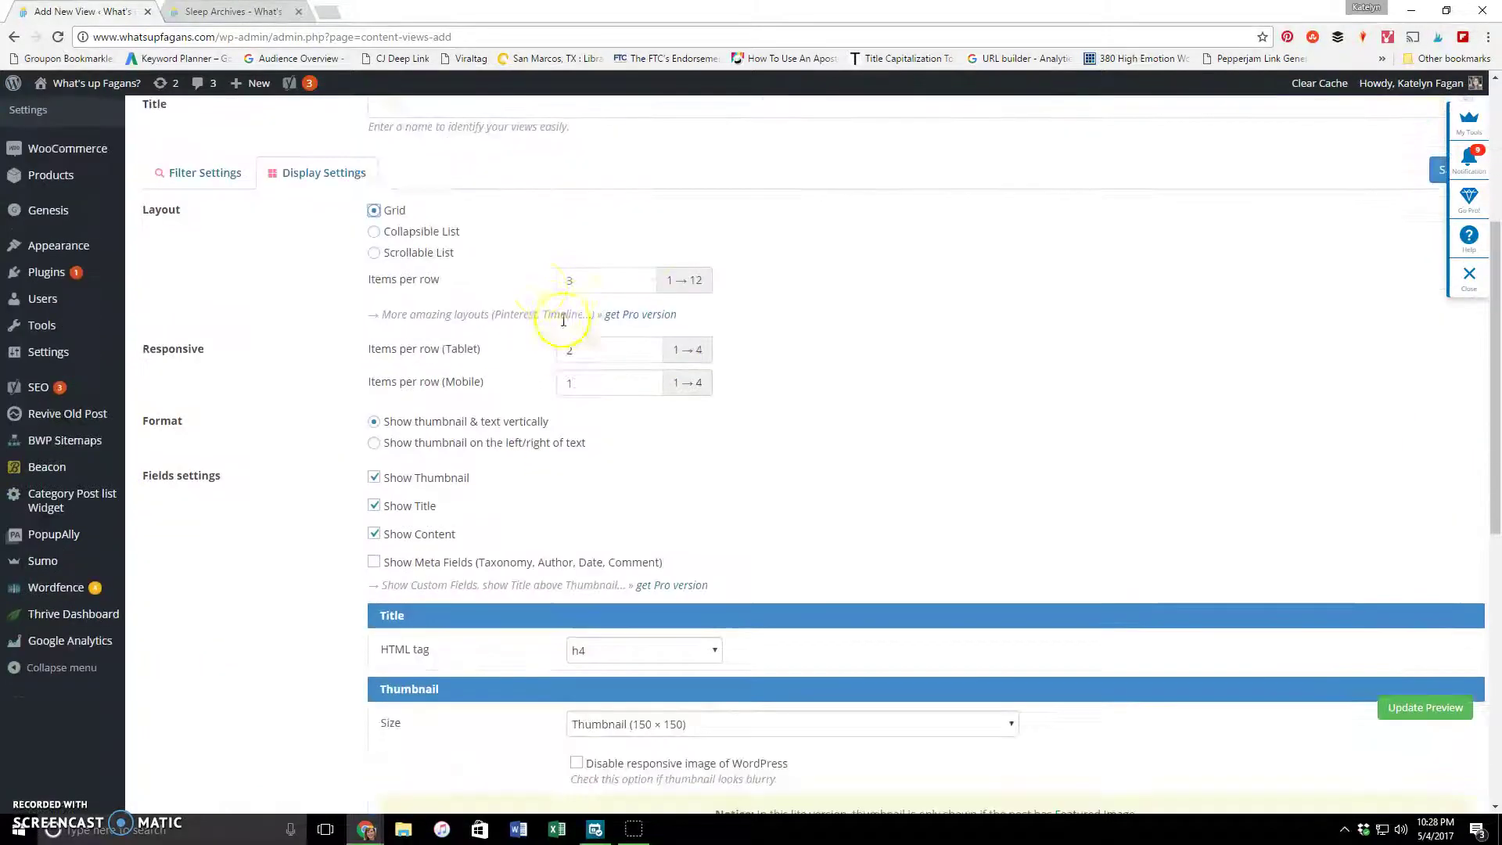
pyautogui.scroll(-8, 541, 294)
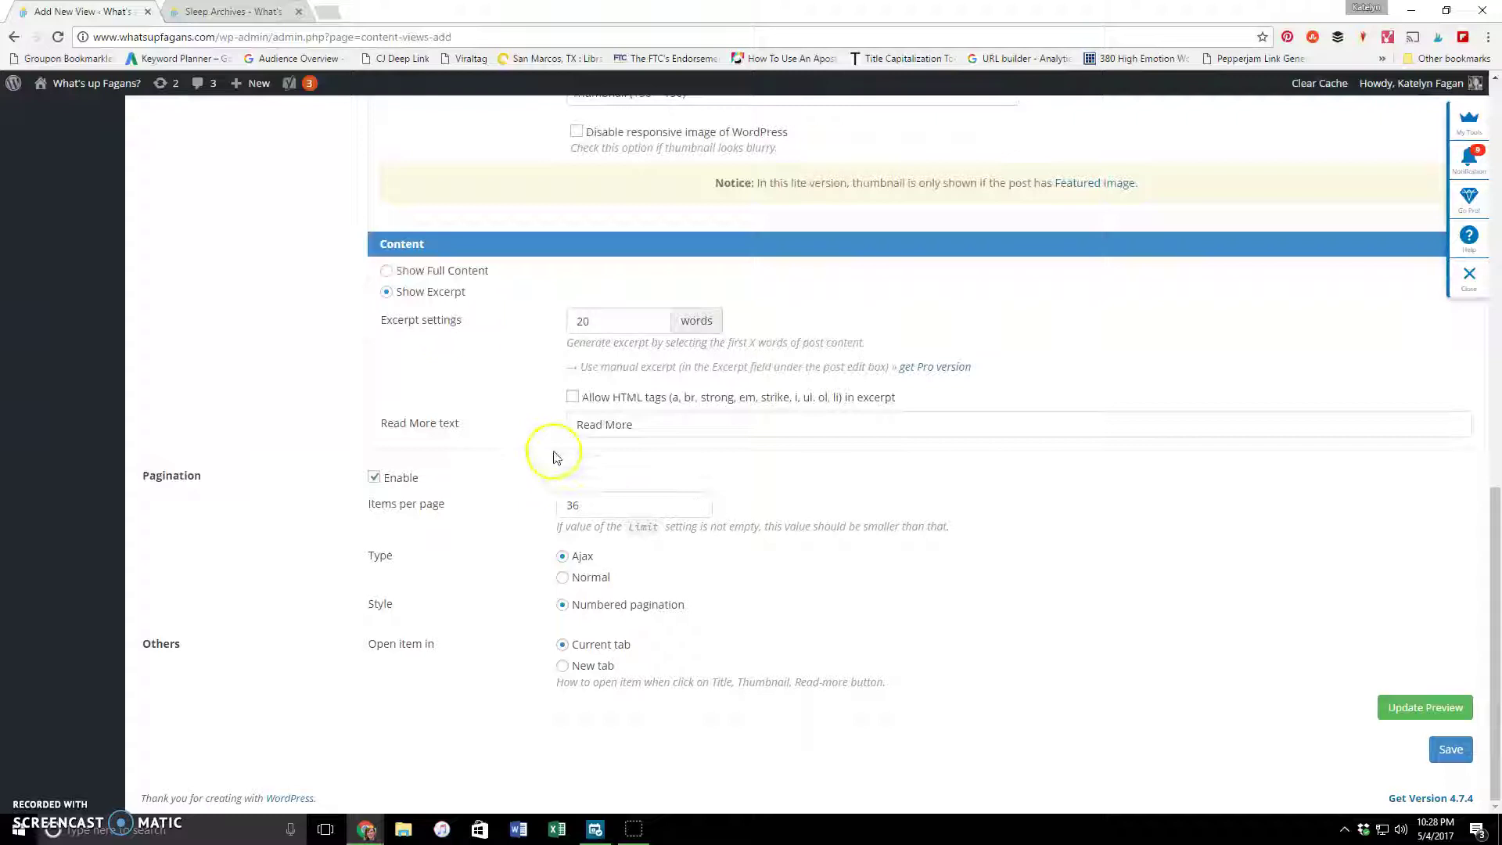
pyautogui.click(678, 423)
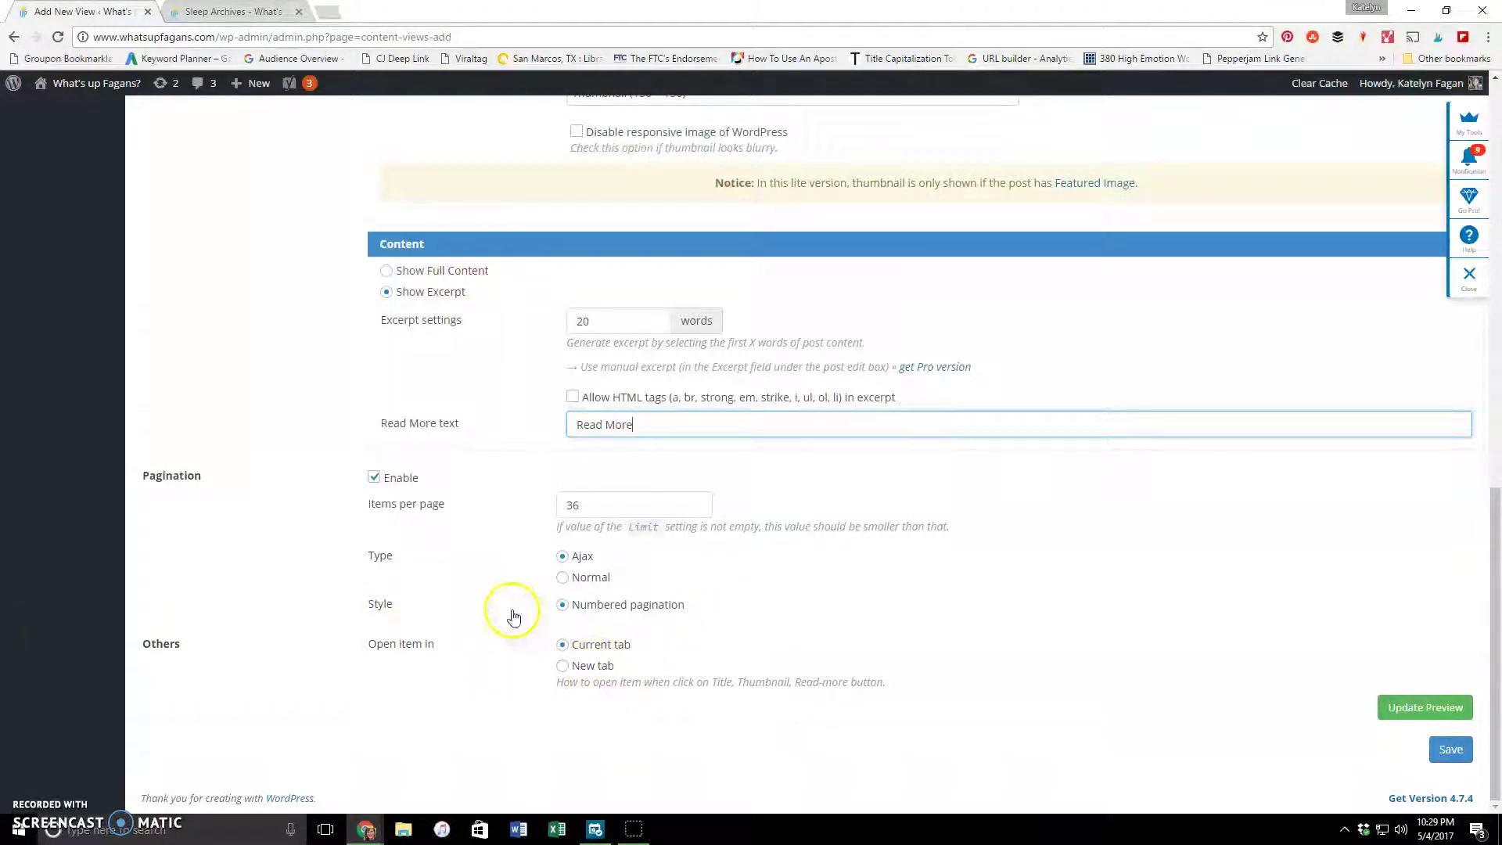
# Set Thumbnail Size to 'Square thumbnail med (450 × 450)' and refresh the grid preview.
pyautogui.scroll(2, 680, 358)
pyautogui.scroll(1, 679, 358)
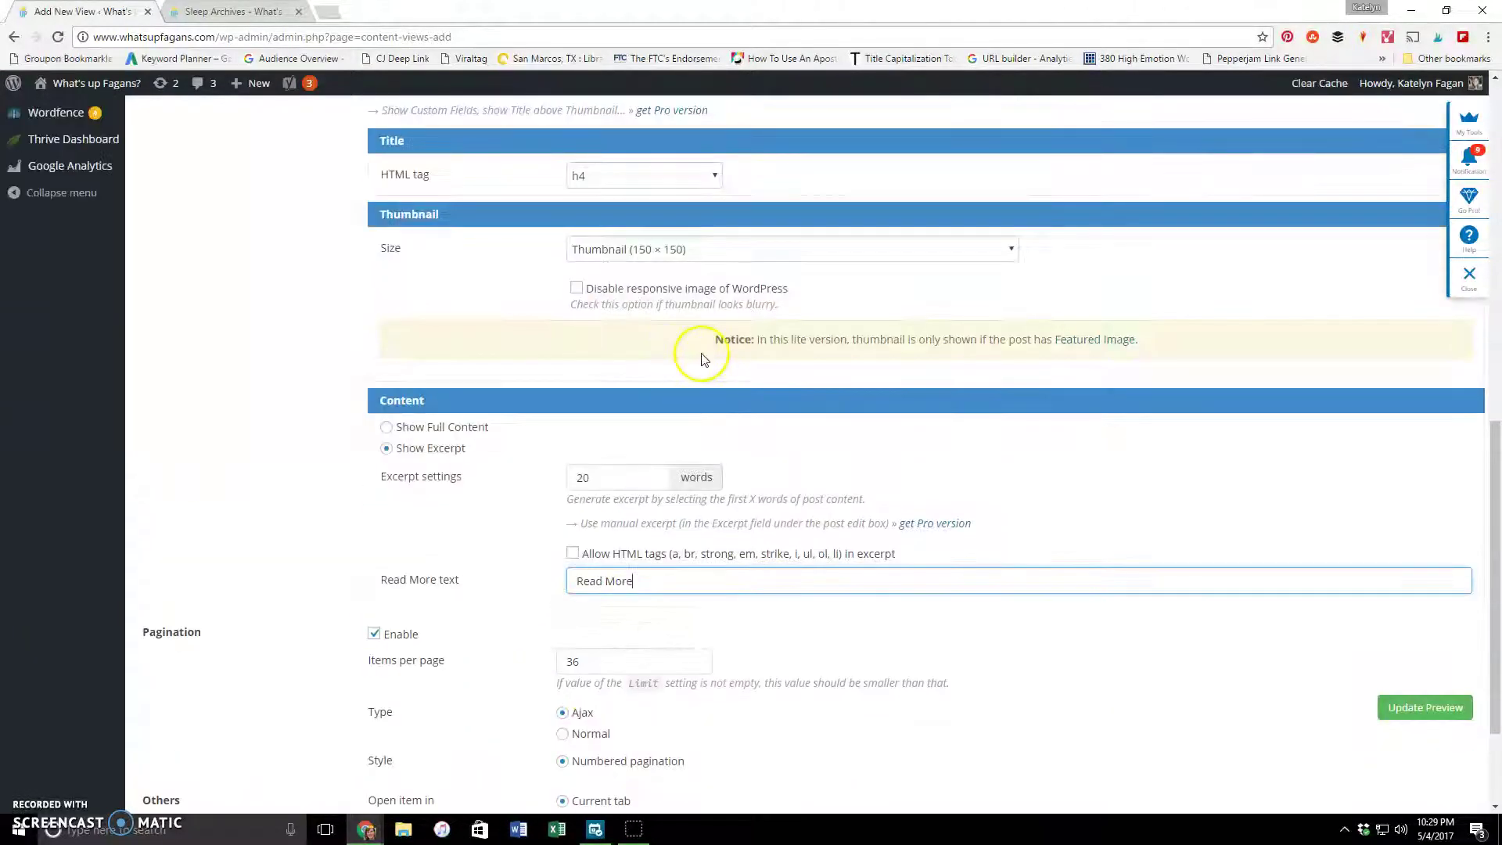
pyautogui.click(708, 248)
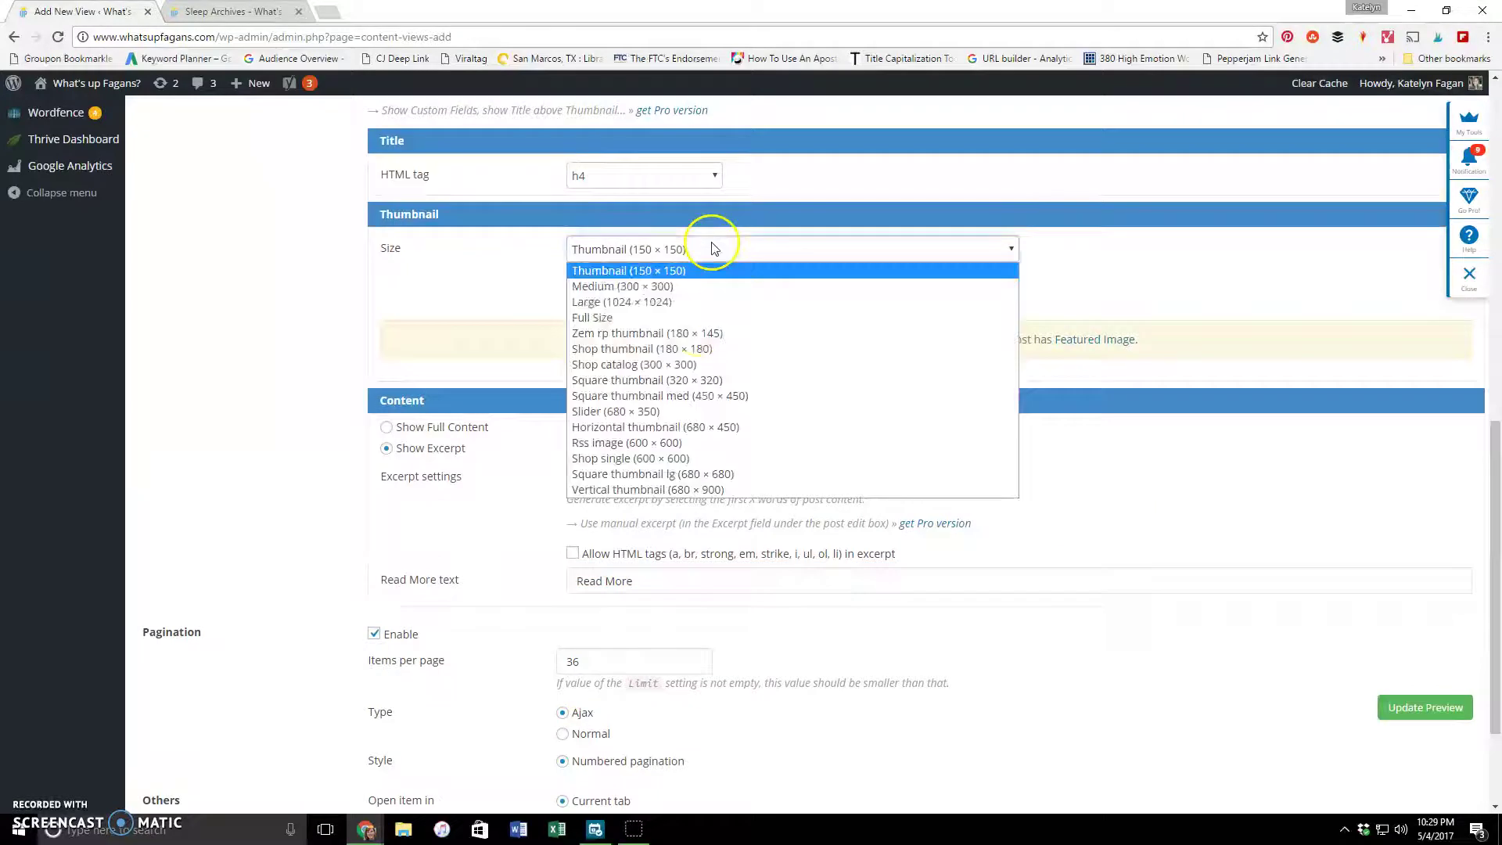
pyautogui.click(700, 395)
pyautogui.click(1424, 707)
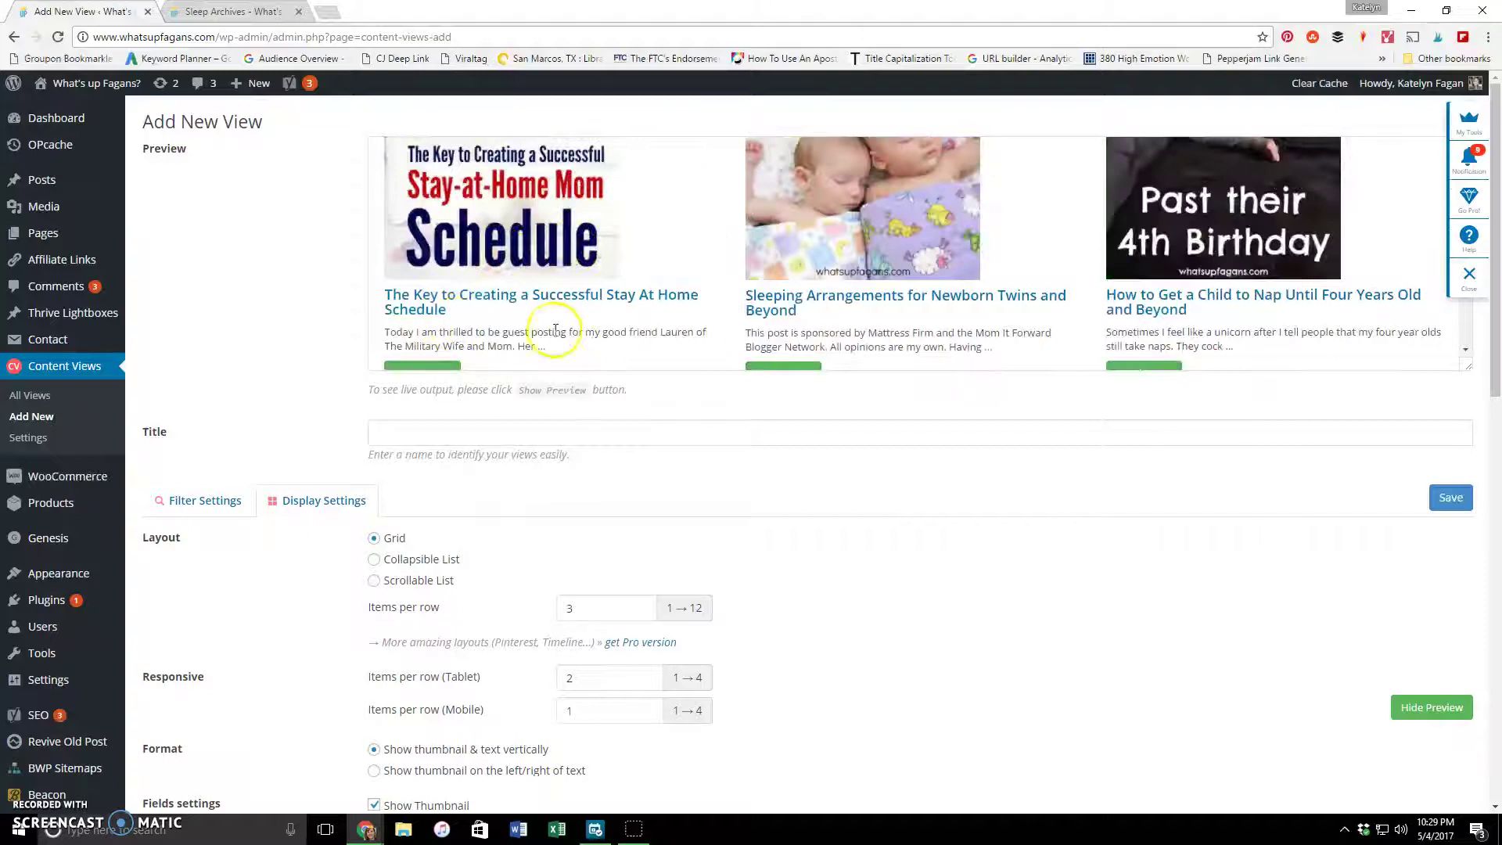
pyautogui.scroll(3, 688, 295)
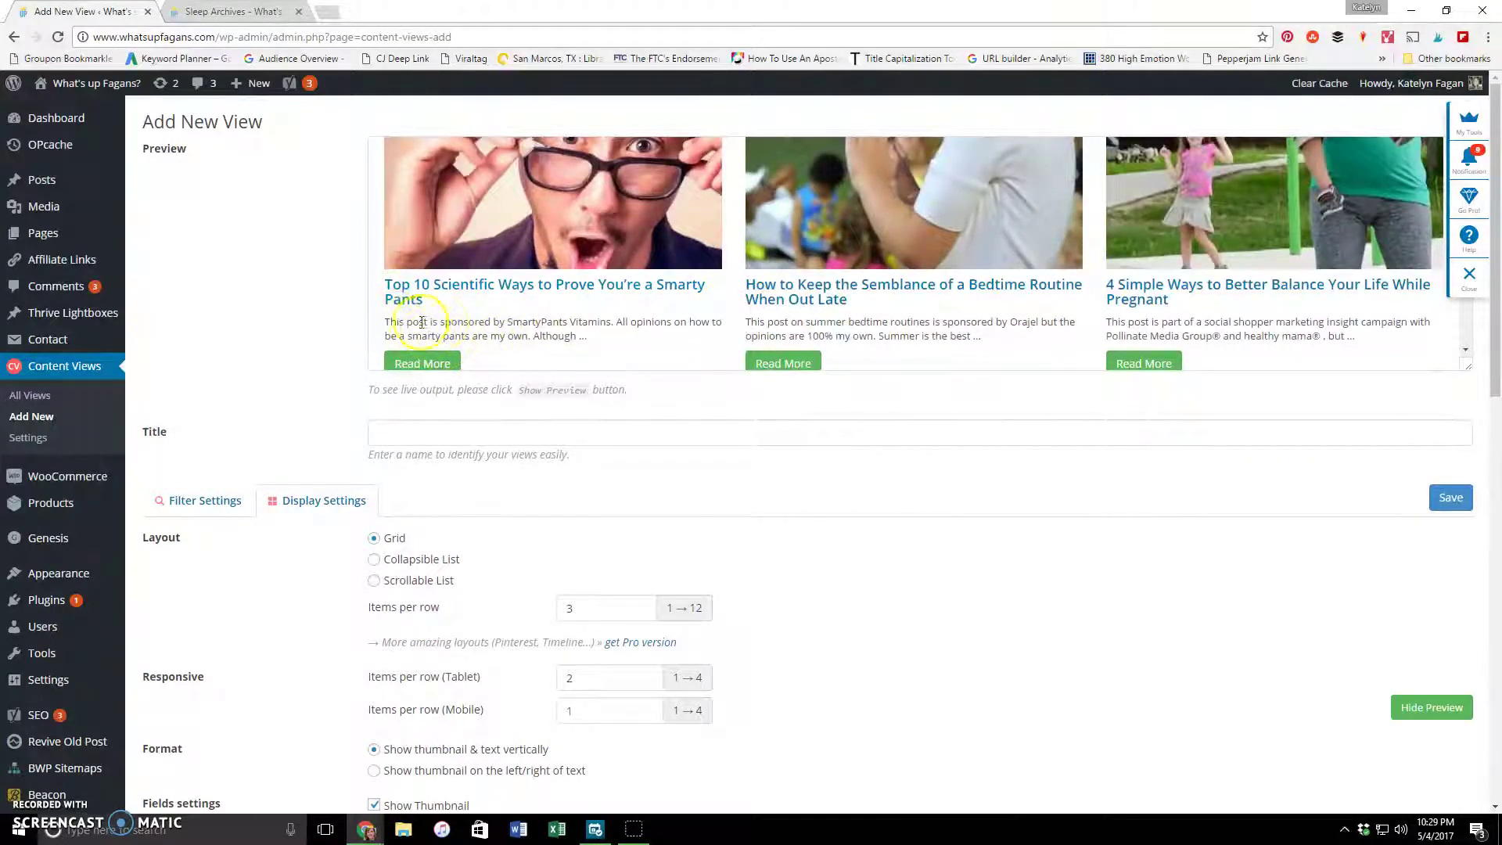
pyautogui.moveTo(386, 322); pyautogui.dragTo(629, 334)
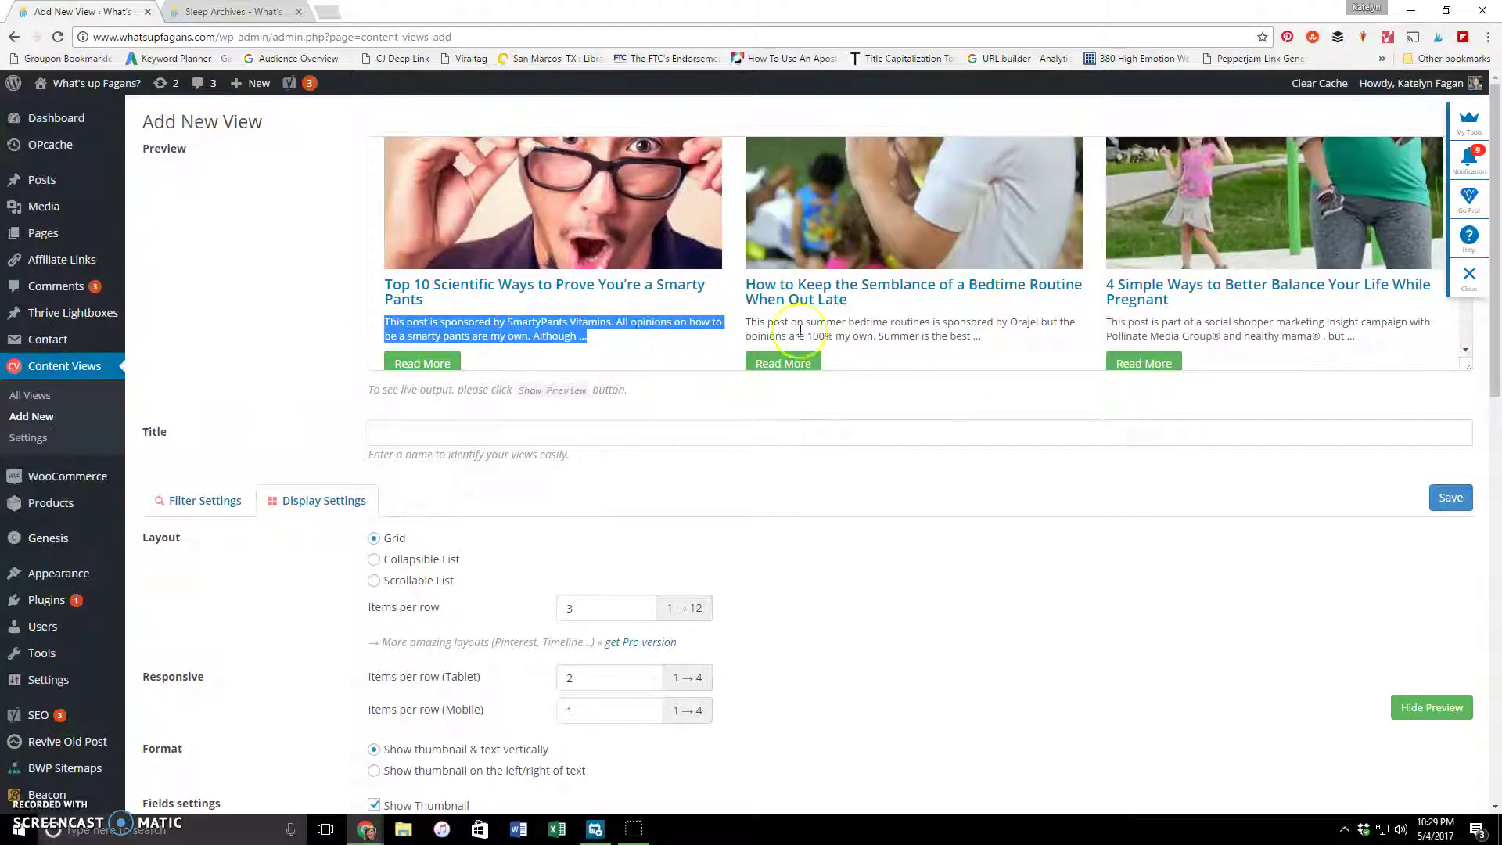
pyautogui.click(766, 322)
pyautogui.moveTo(749, 322); pyautogui.dragTo(1016, 338)
pyautogui.scroll(2, 985, 321)
pyautogui.scroll(-10, 986, 321)
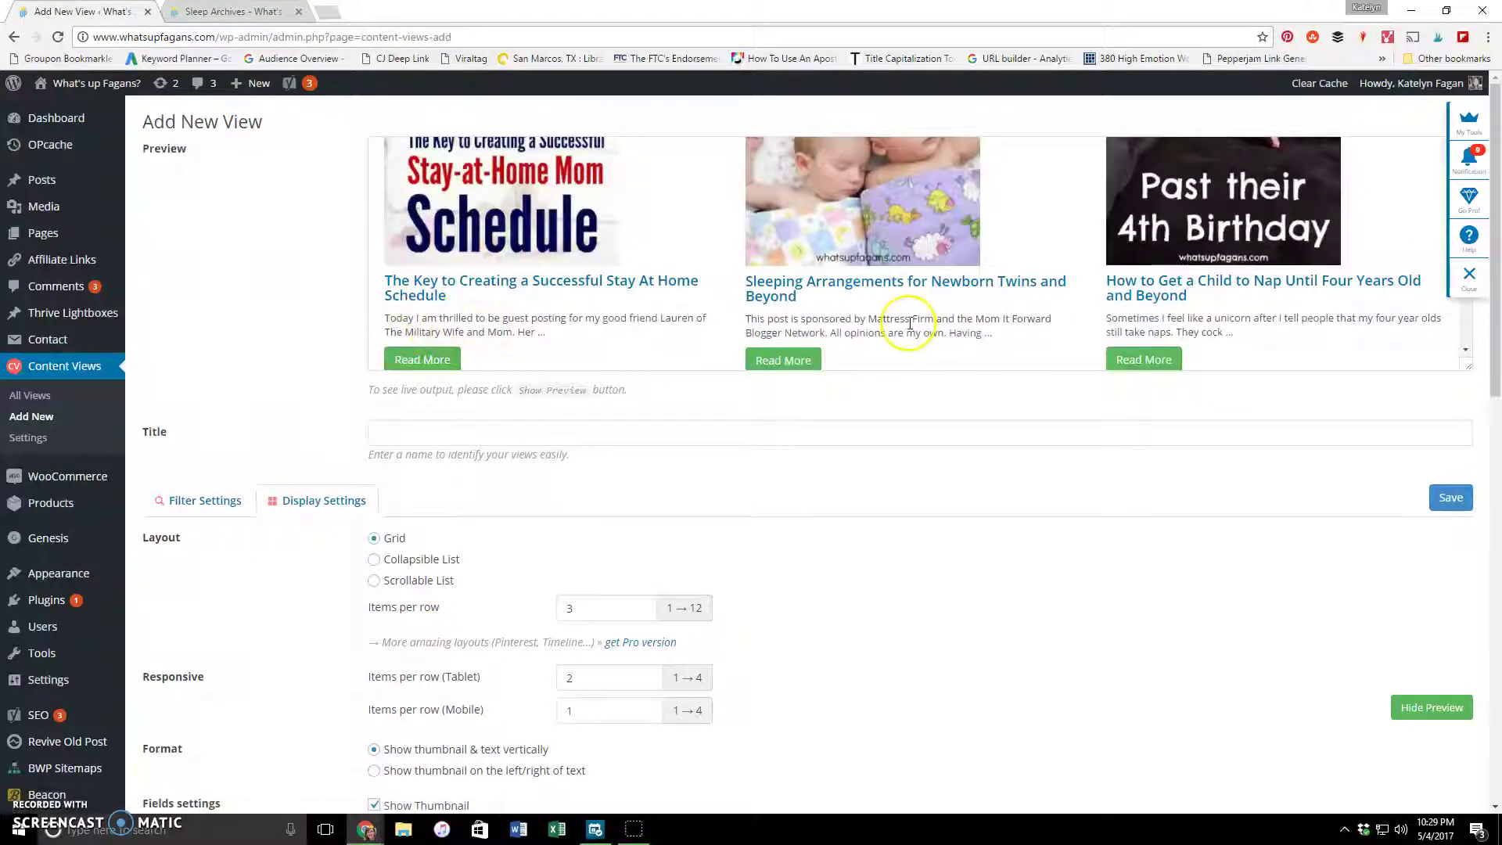
pyautogui.scroll(-5, 909, 323)
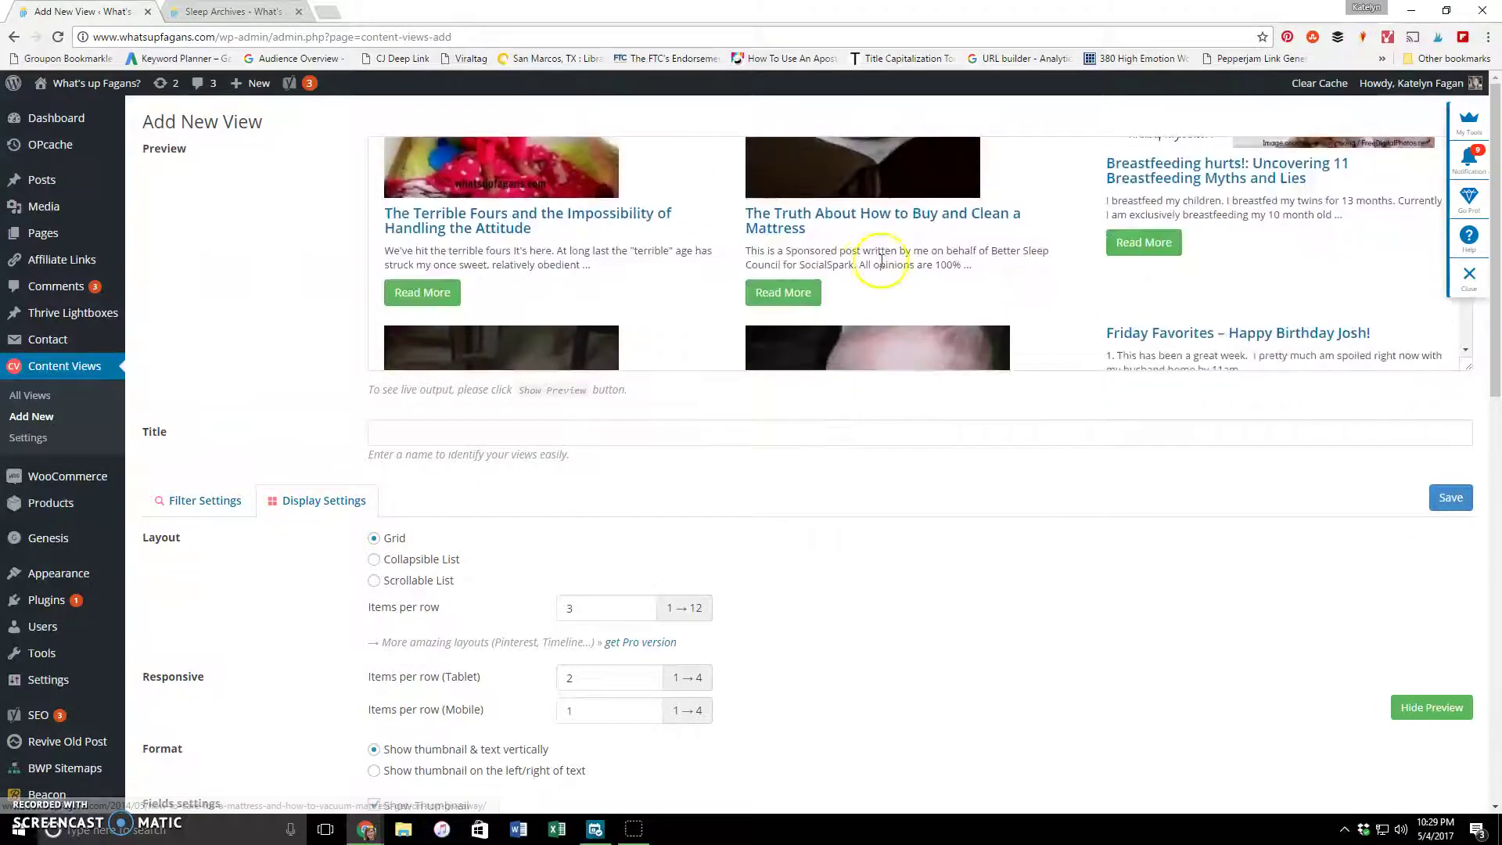
pyautogui.scroll(-3, 950, 282)
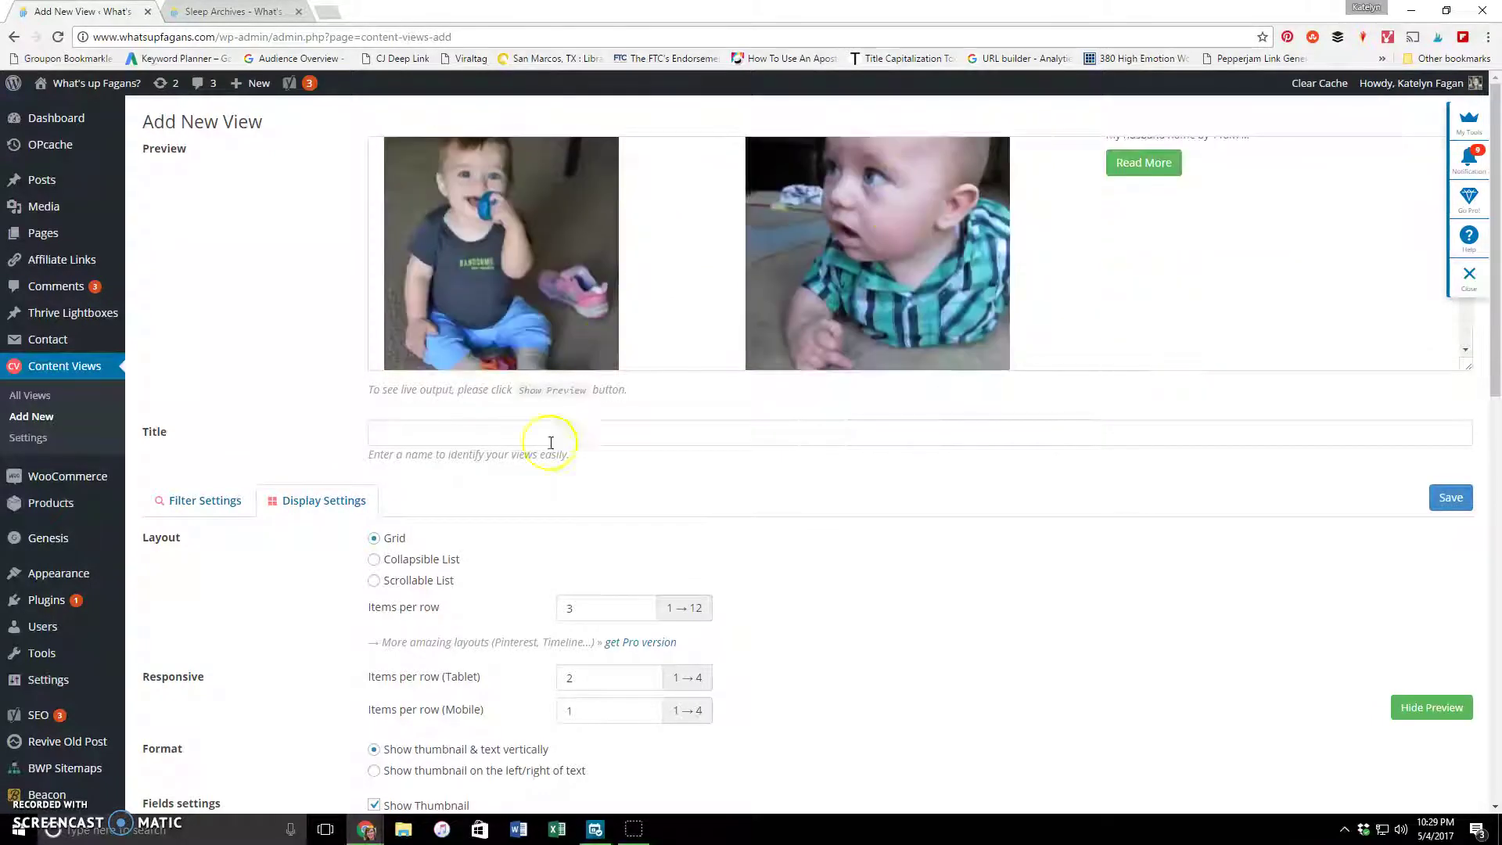
pyautogui.scroll(-6, 583, 454)
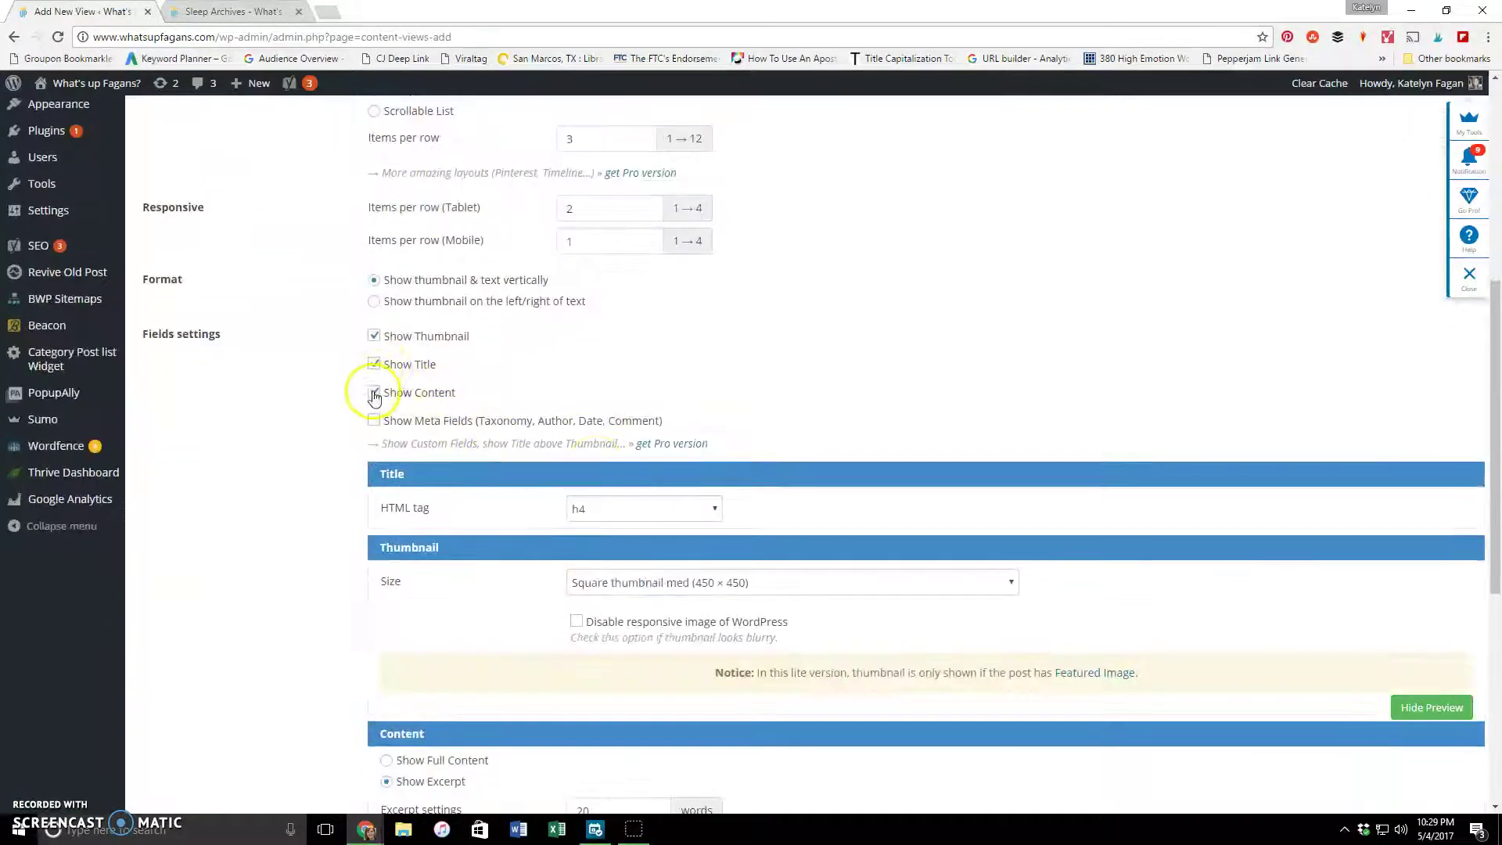
# Uncheck Show Content and refresh so the preview shows only Sleep post thumbnails and titles.
pyautogui.click(373, 393)
pyautogui.scroll(4, 660, 395)
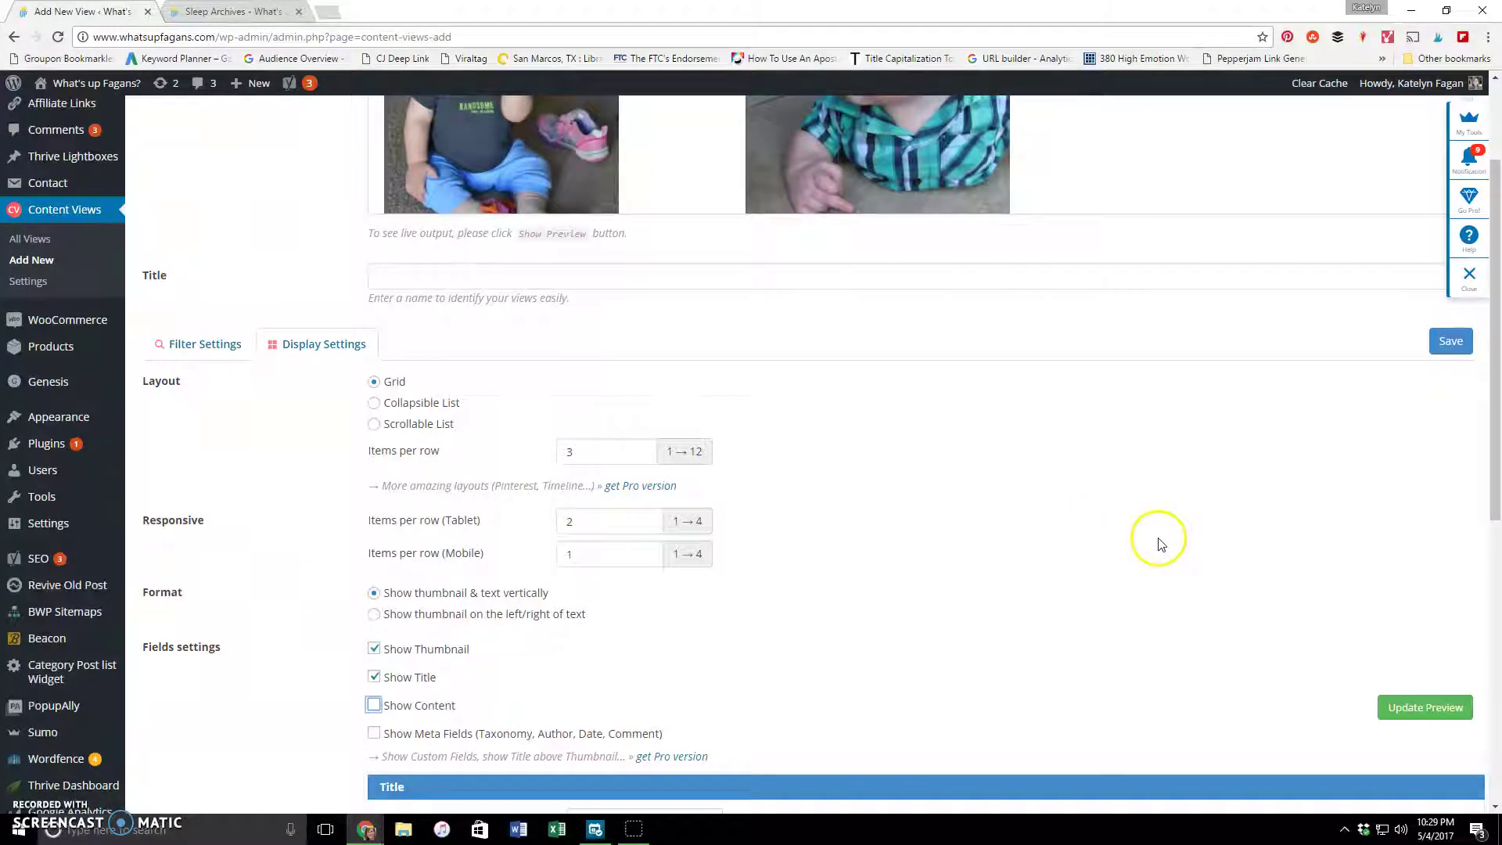
pyautogui.scroll(-2, 1173, 559)
pyautogui.scroll(4, 1290, 610)
pyautogui.click(1424, 707)
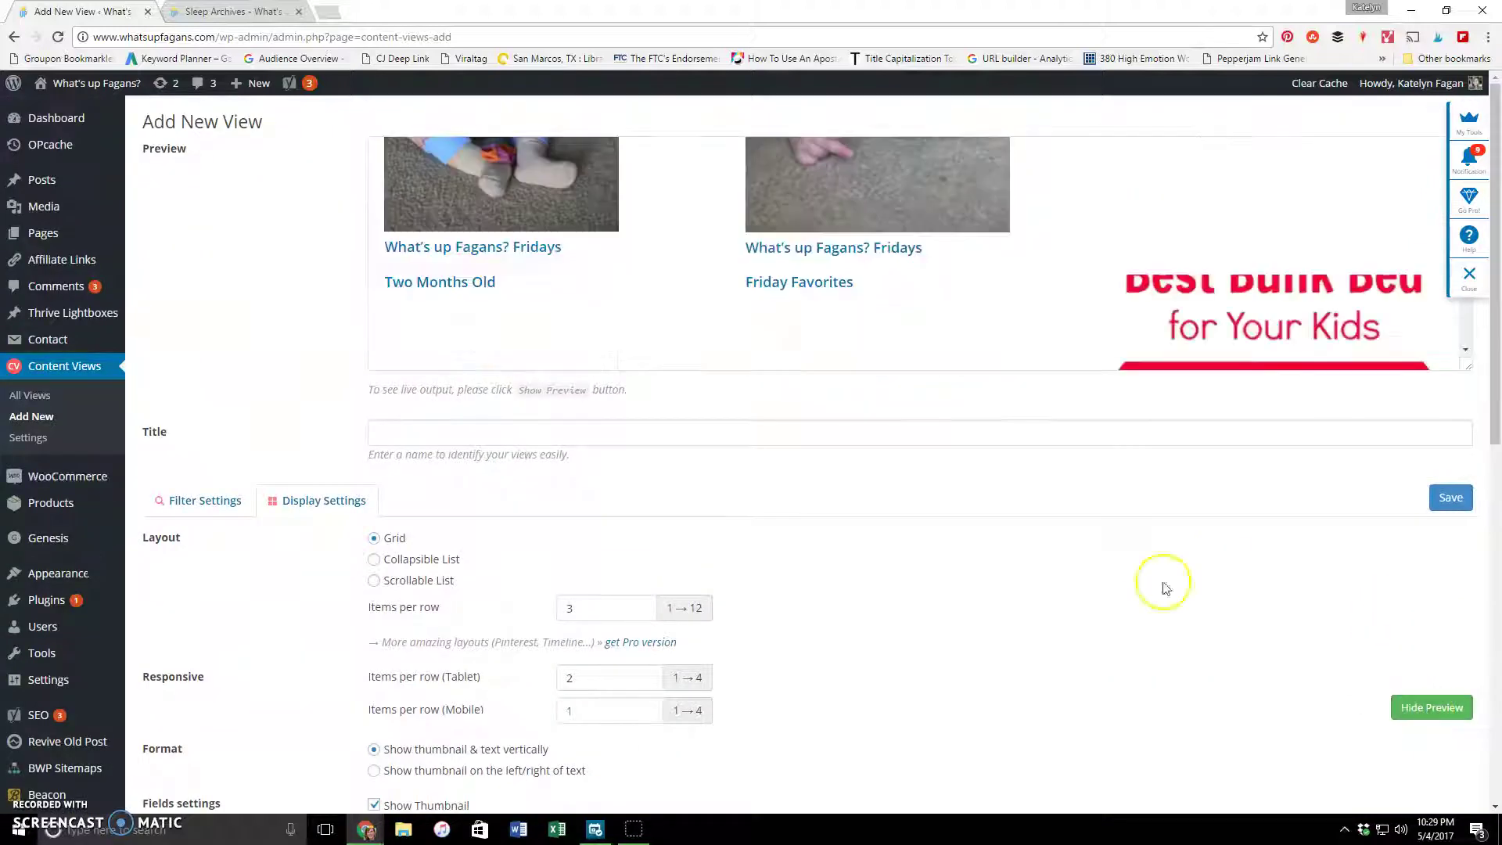
pyautogui.scroll(-6, 901, 332)
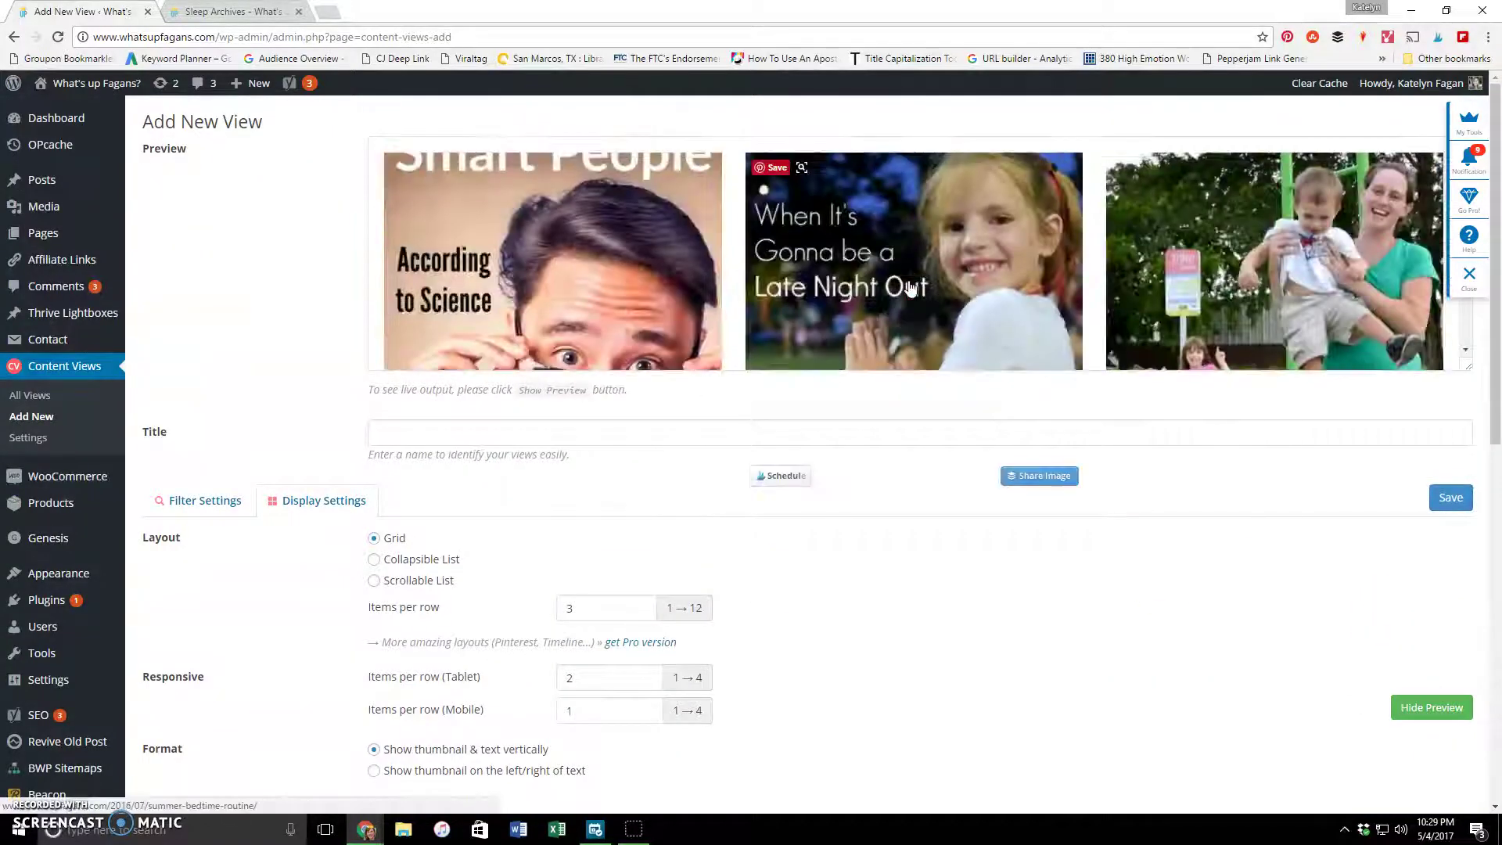
pyautogui.scroll(-8, 935, 260)
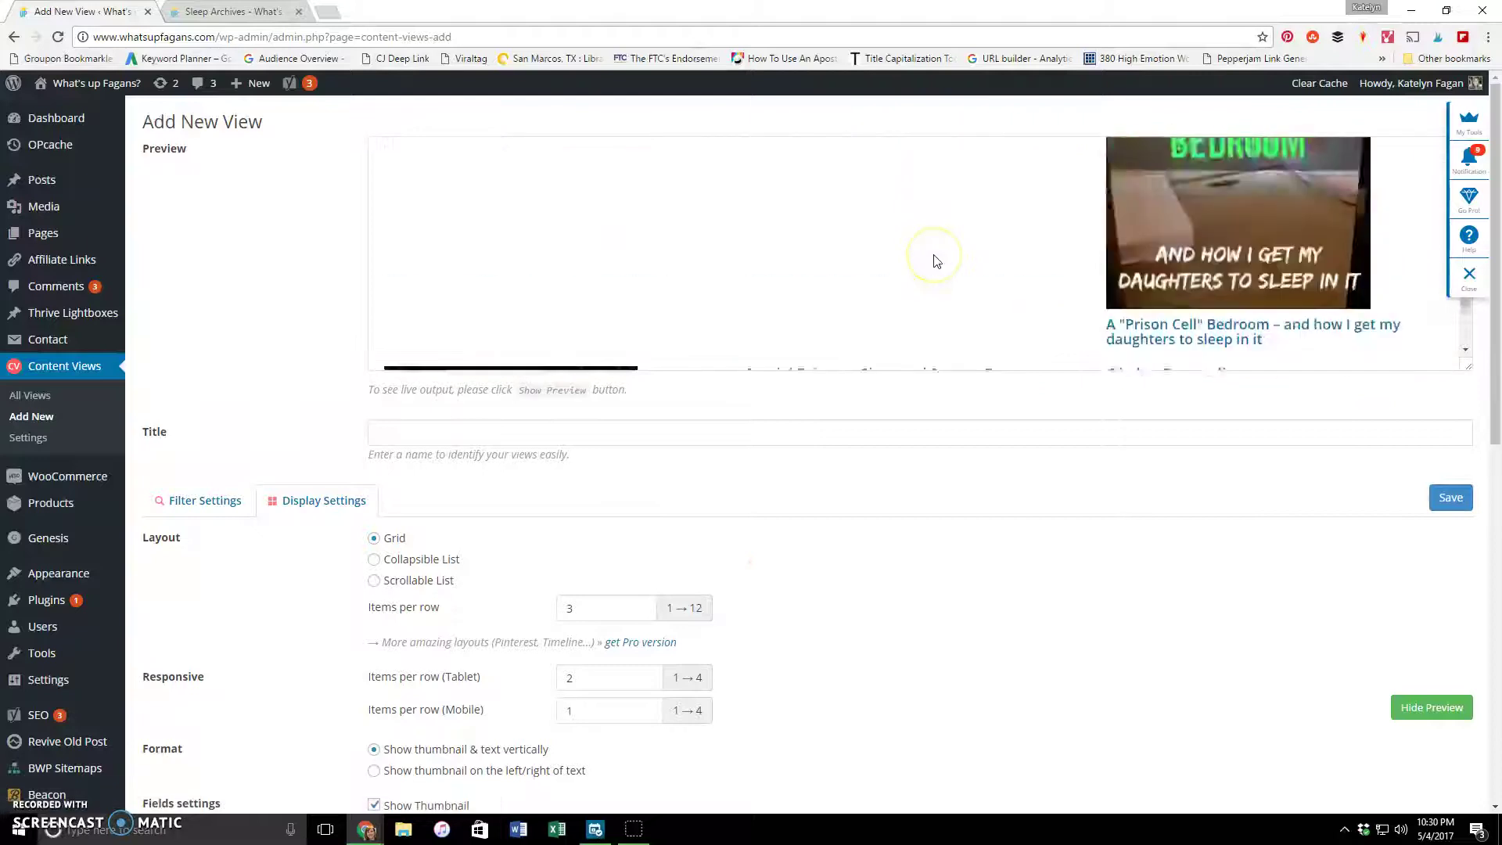
pyautogui.scroll(-5, 954, 266)
pyautogui.scroll(3, 1017, 274)
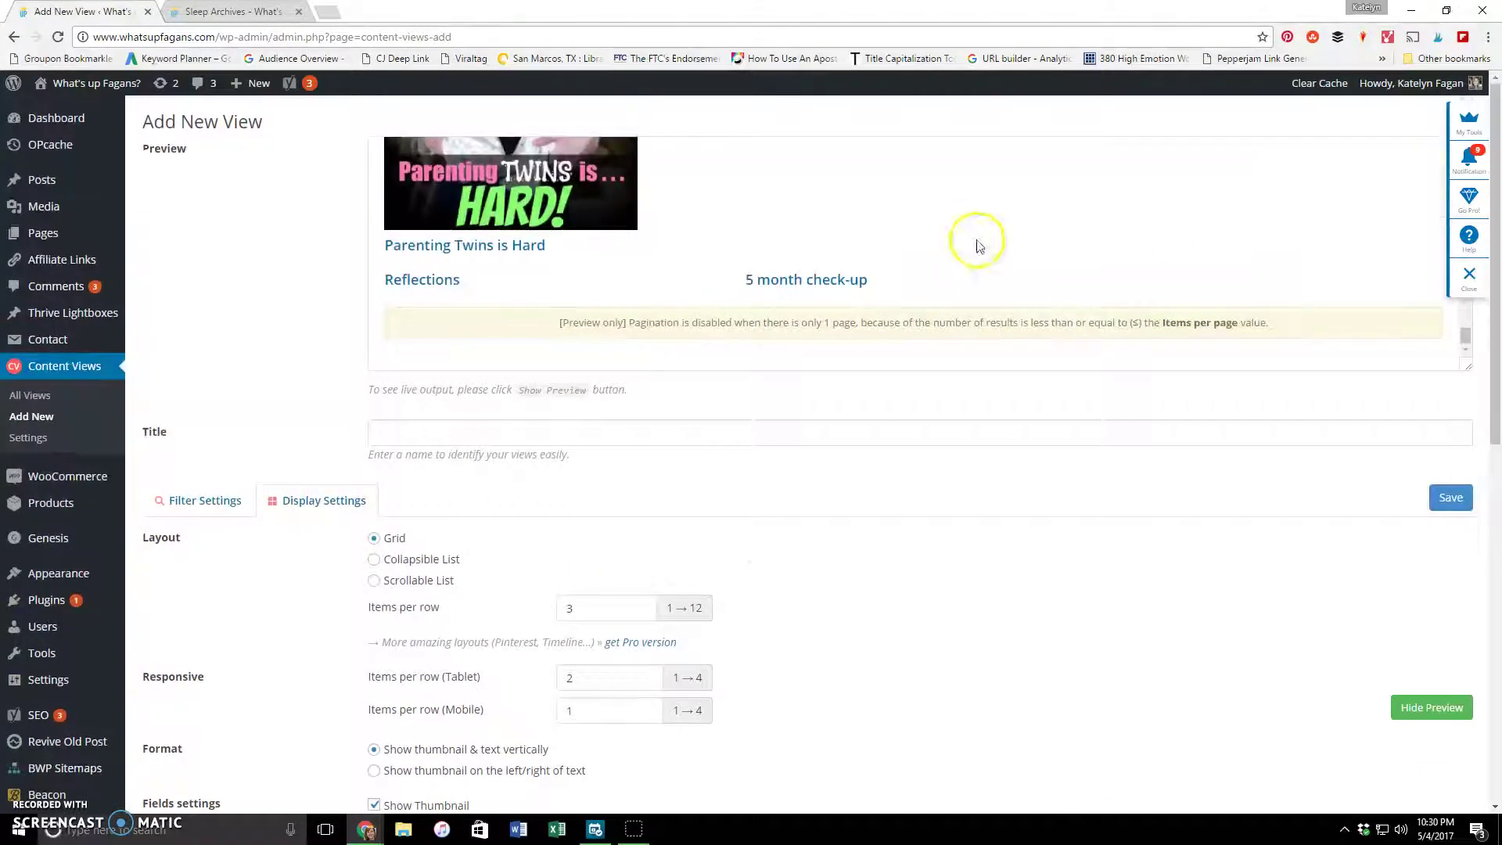
# Save the new content view.
pyautogui.click(1450, 497)
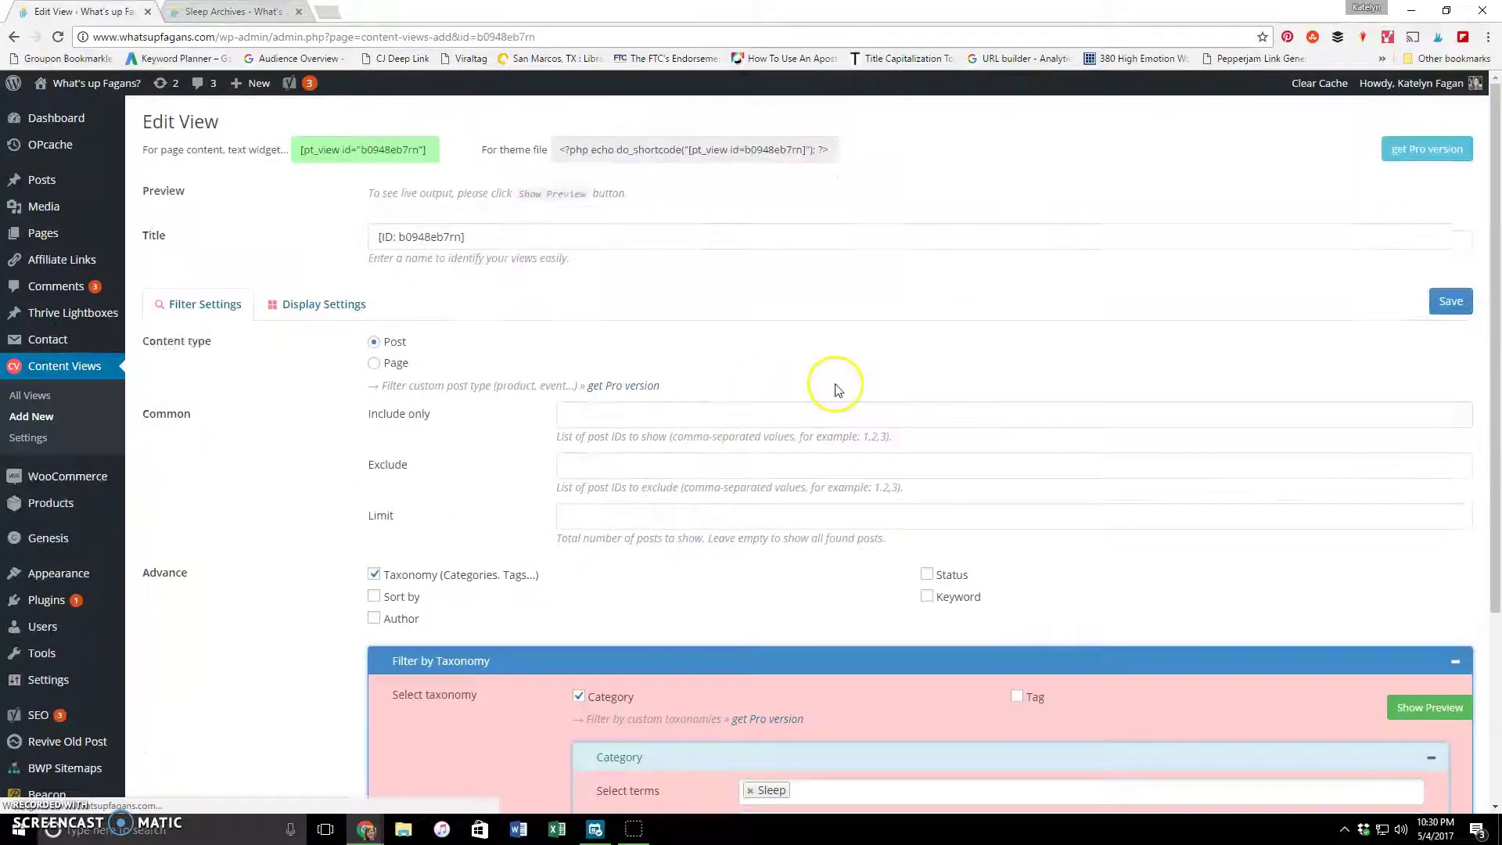
pyautogui.scroll(-3, 835, 387)
pyautogui.scroll(6, 626, 481)
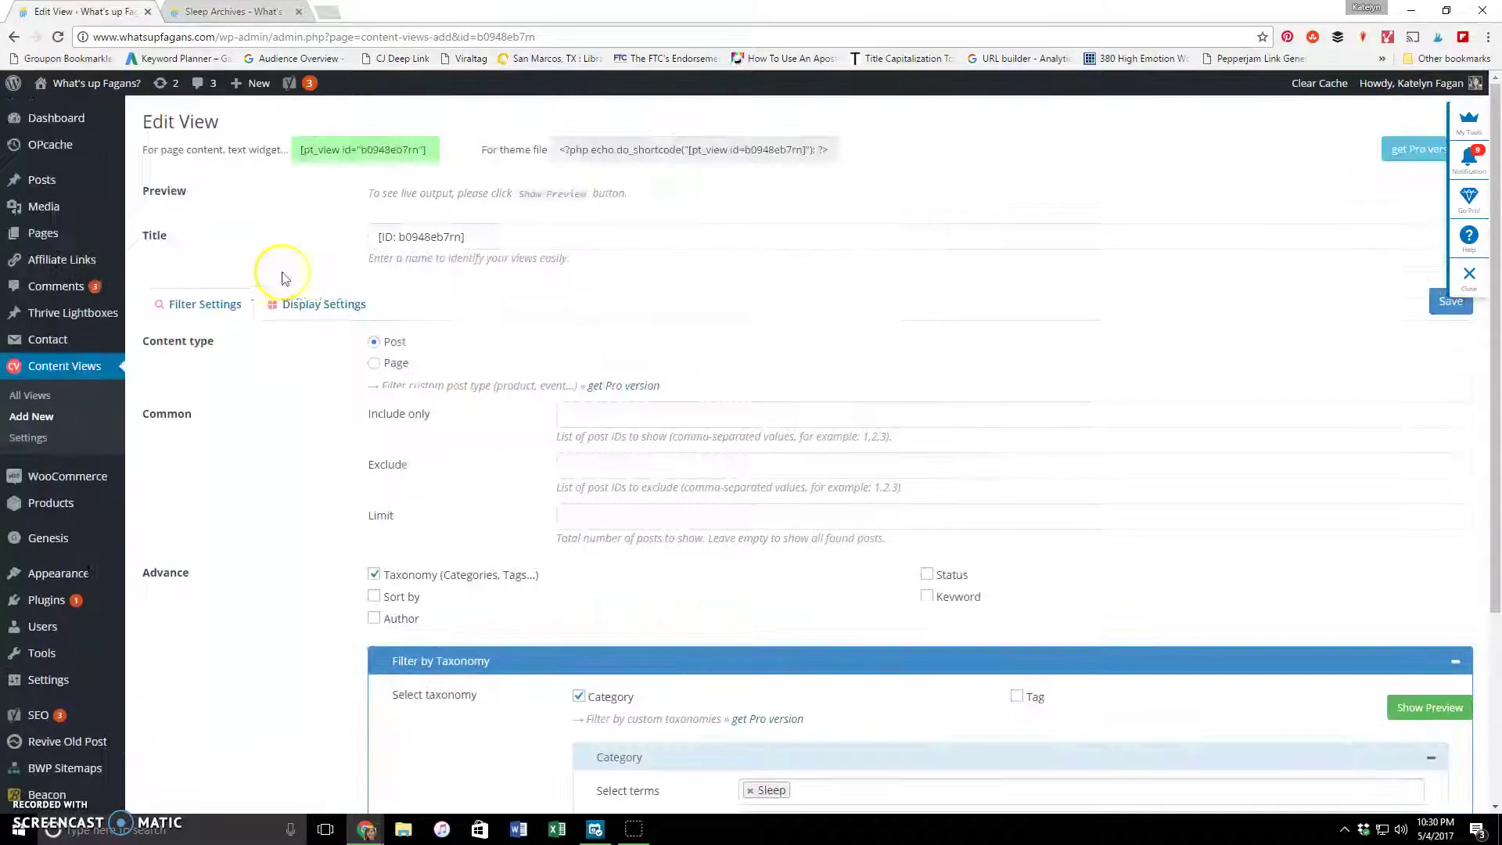
# Turn off pagination in the view's display options and save the view again.
pyautogui.click(322, 307)
pyautogui.scroll(-3, 479, 482)
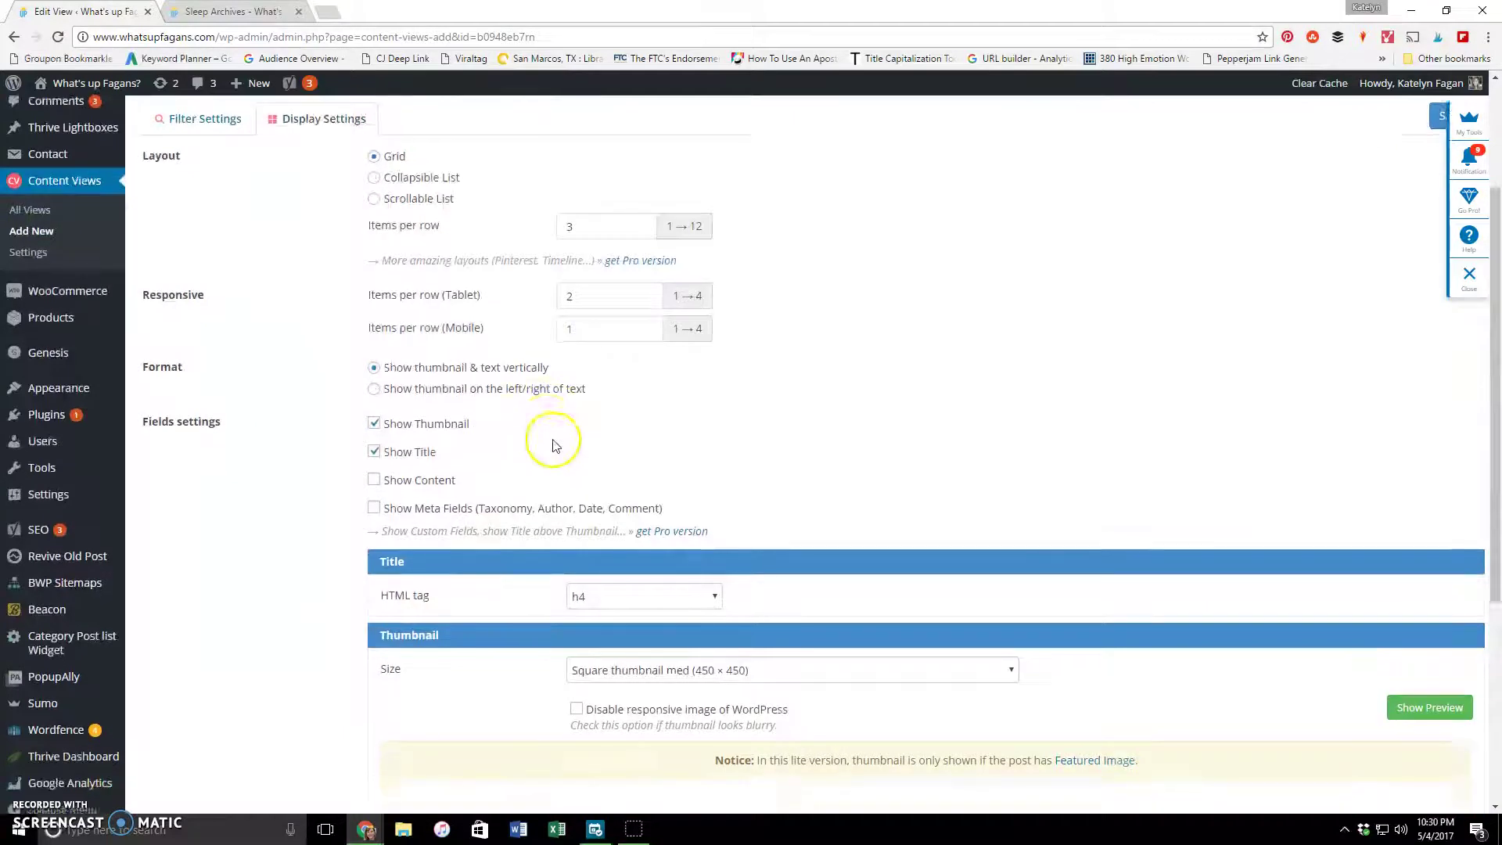
pyautogui.scroll(-4, 405, 396)
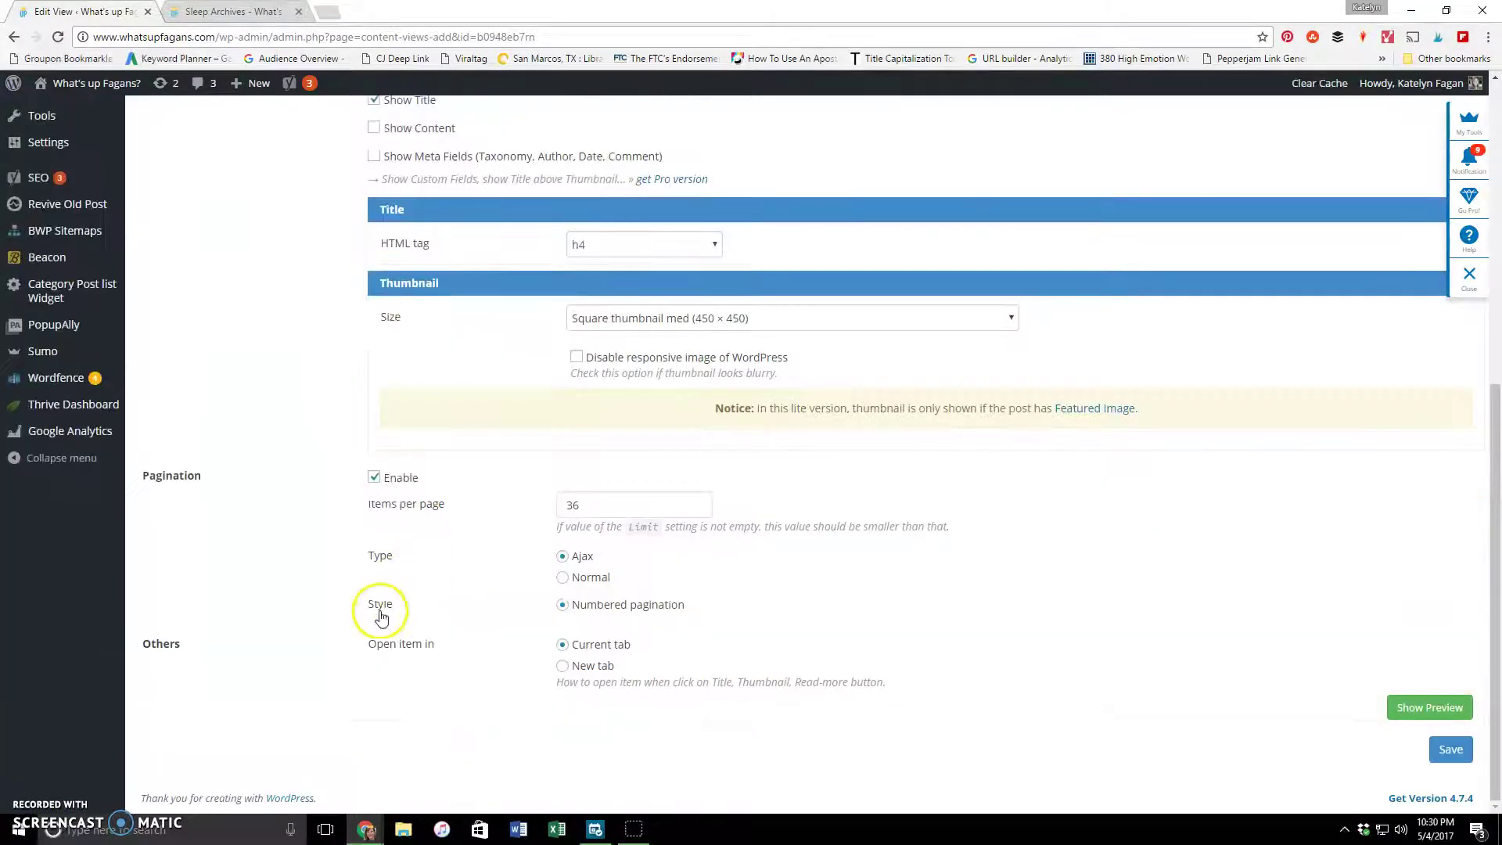
pyautogui.click(374, 479)
pyautogui.scroll(4, 860, 548)
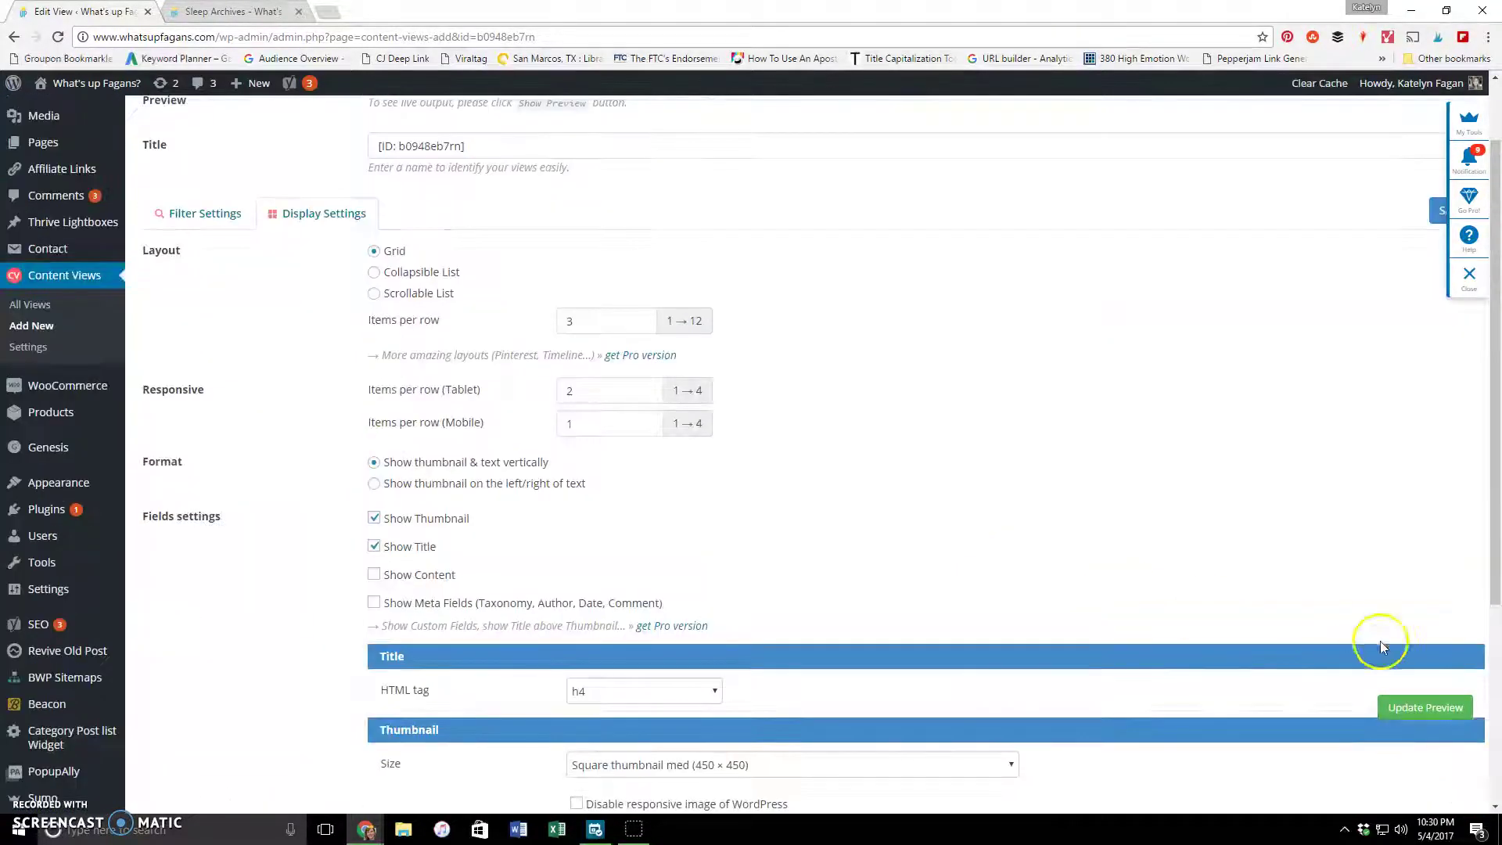
pyautogui.scroll(-2, 1441, 712)
pyautogui.scroll(4, 1408, 429)
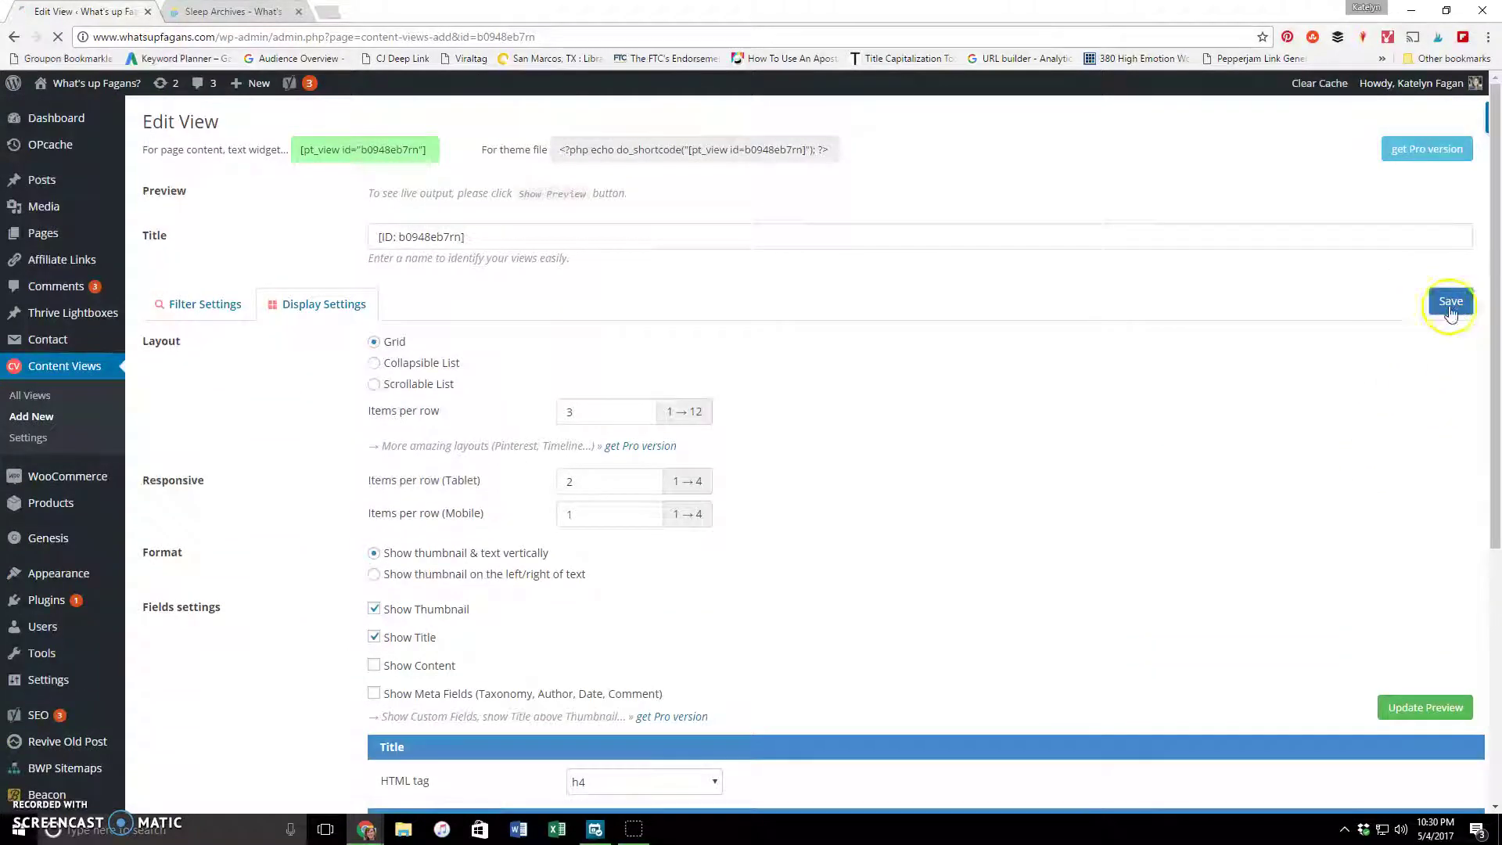
pyautogui.click(1446, 302)
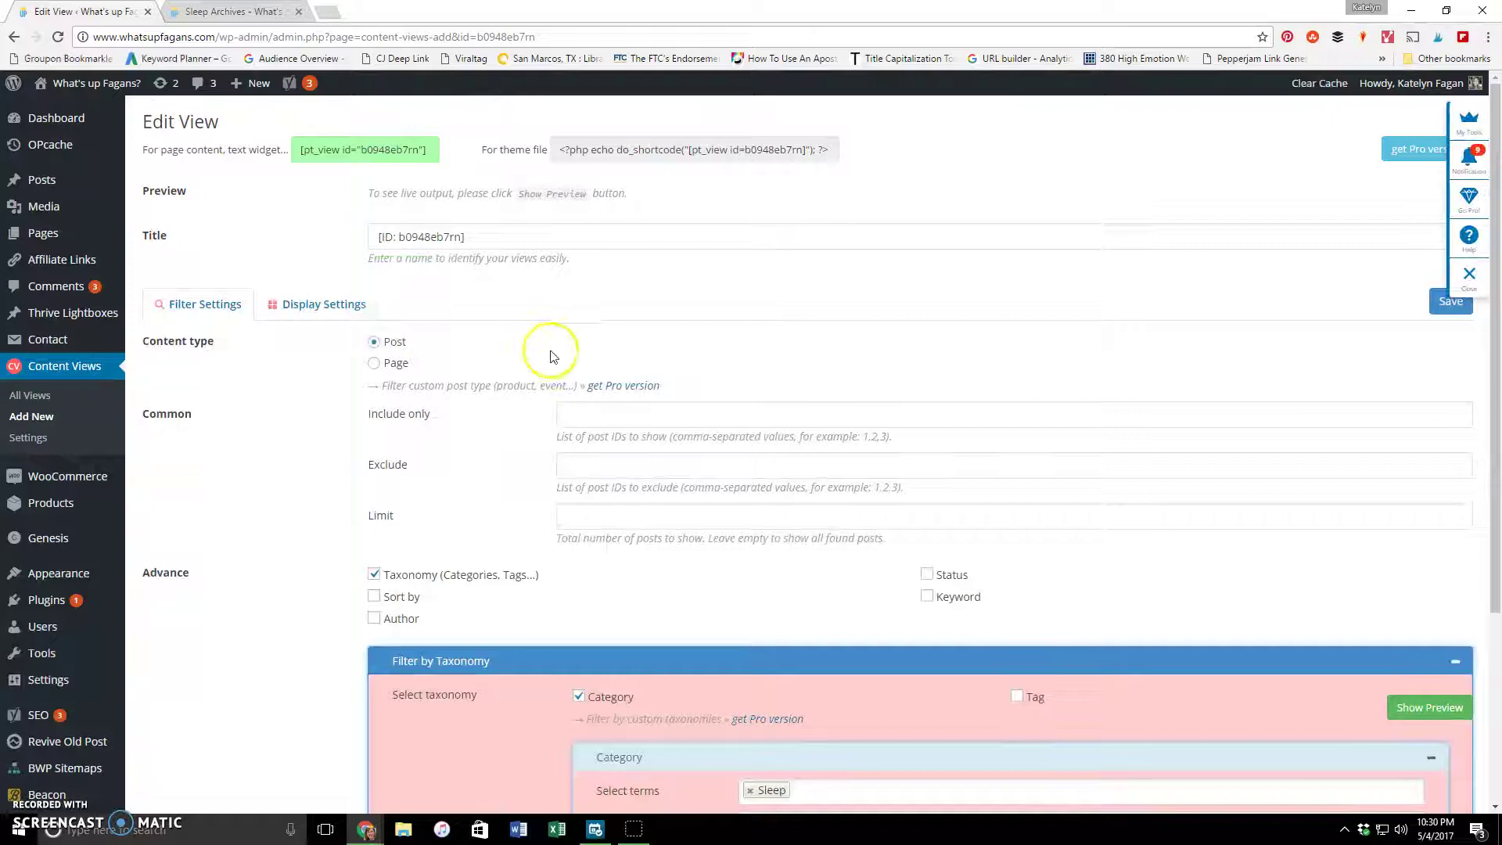
# Copy the view's shortcode [pt_view id="b0948eb7rn"].
pyautogui.click(429, 151)
pyautogui.hotkey('ctrl', 'c')
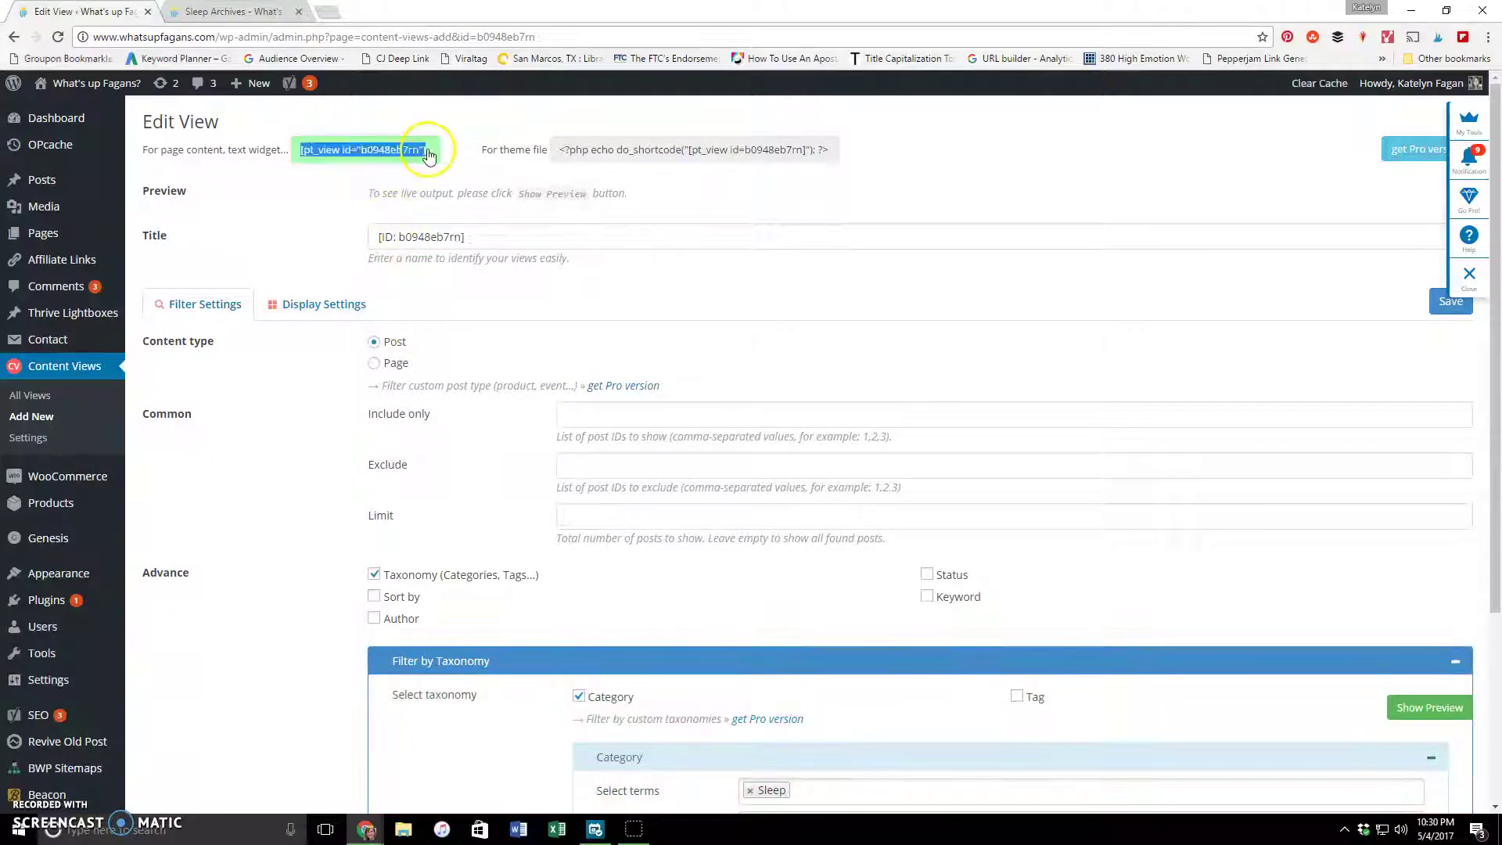
pyautogui.rightClick(443, 153)
pyautogui.click(437, 166)
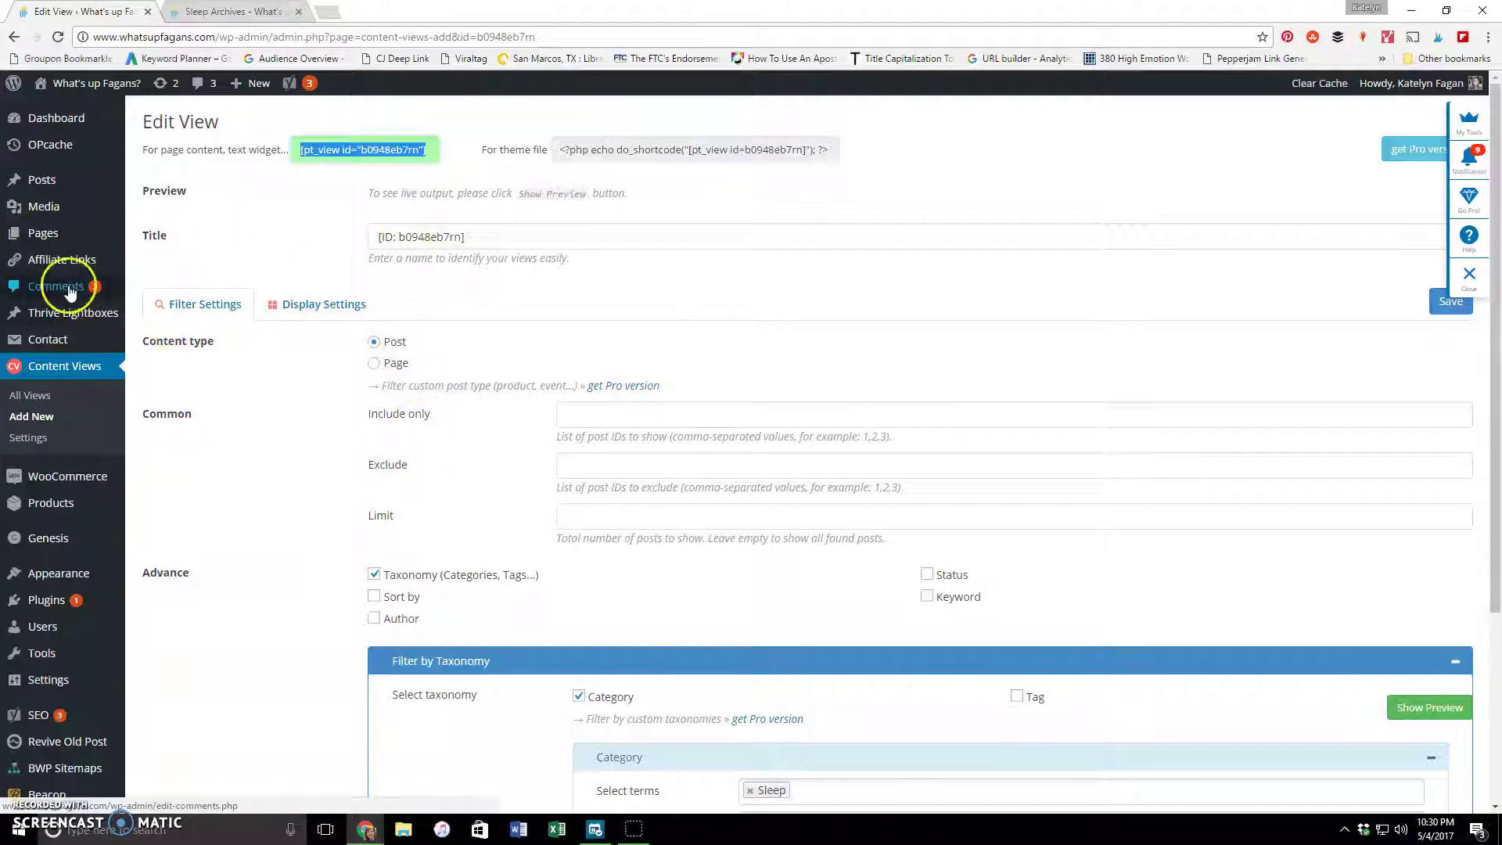
pyautogui.moveTo(63, 189)
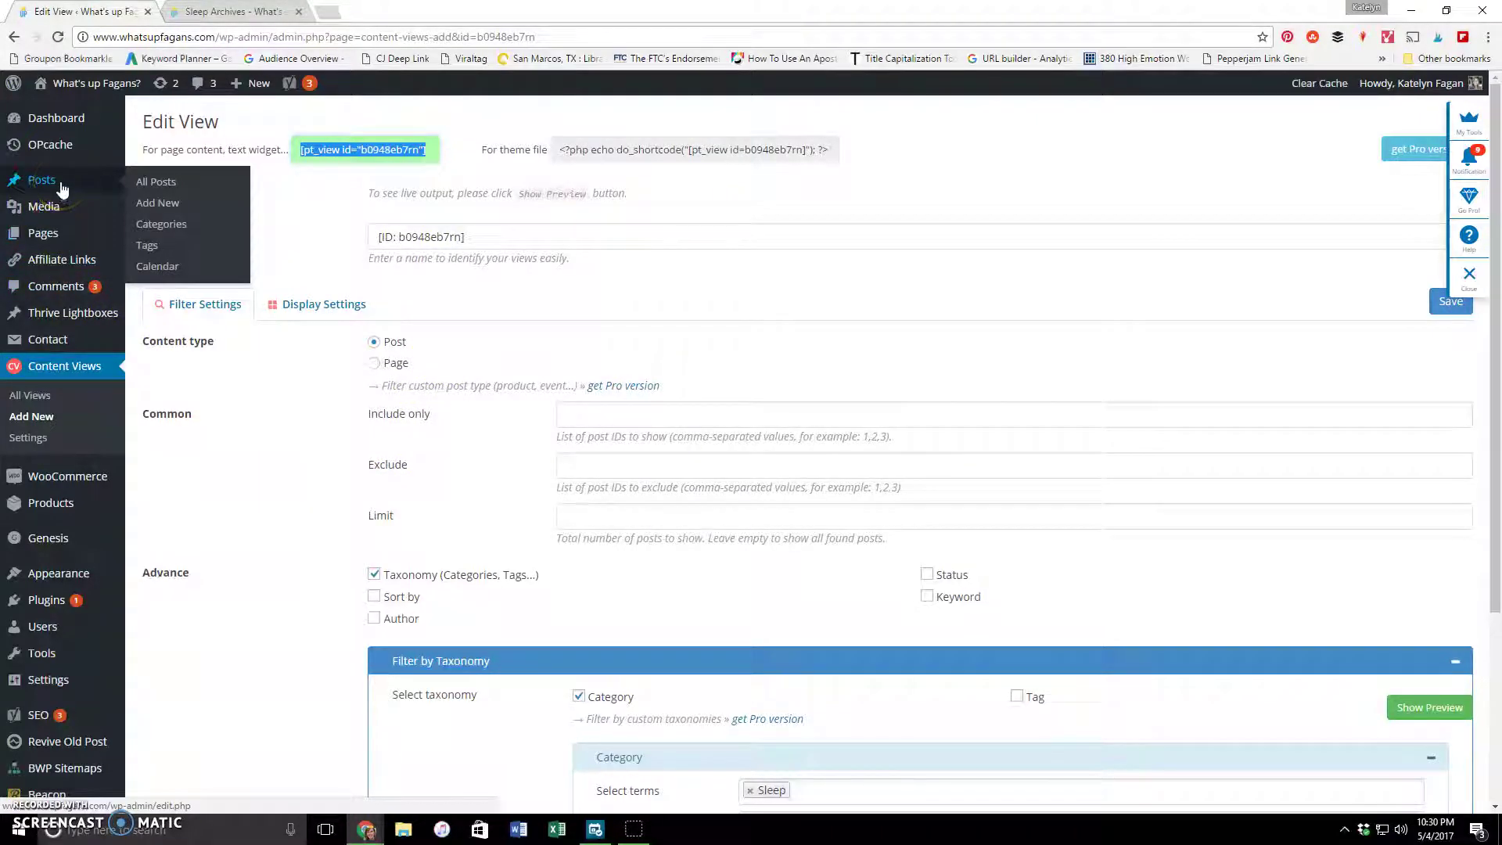
pyautogui.moveTo(67, 239)
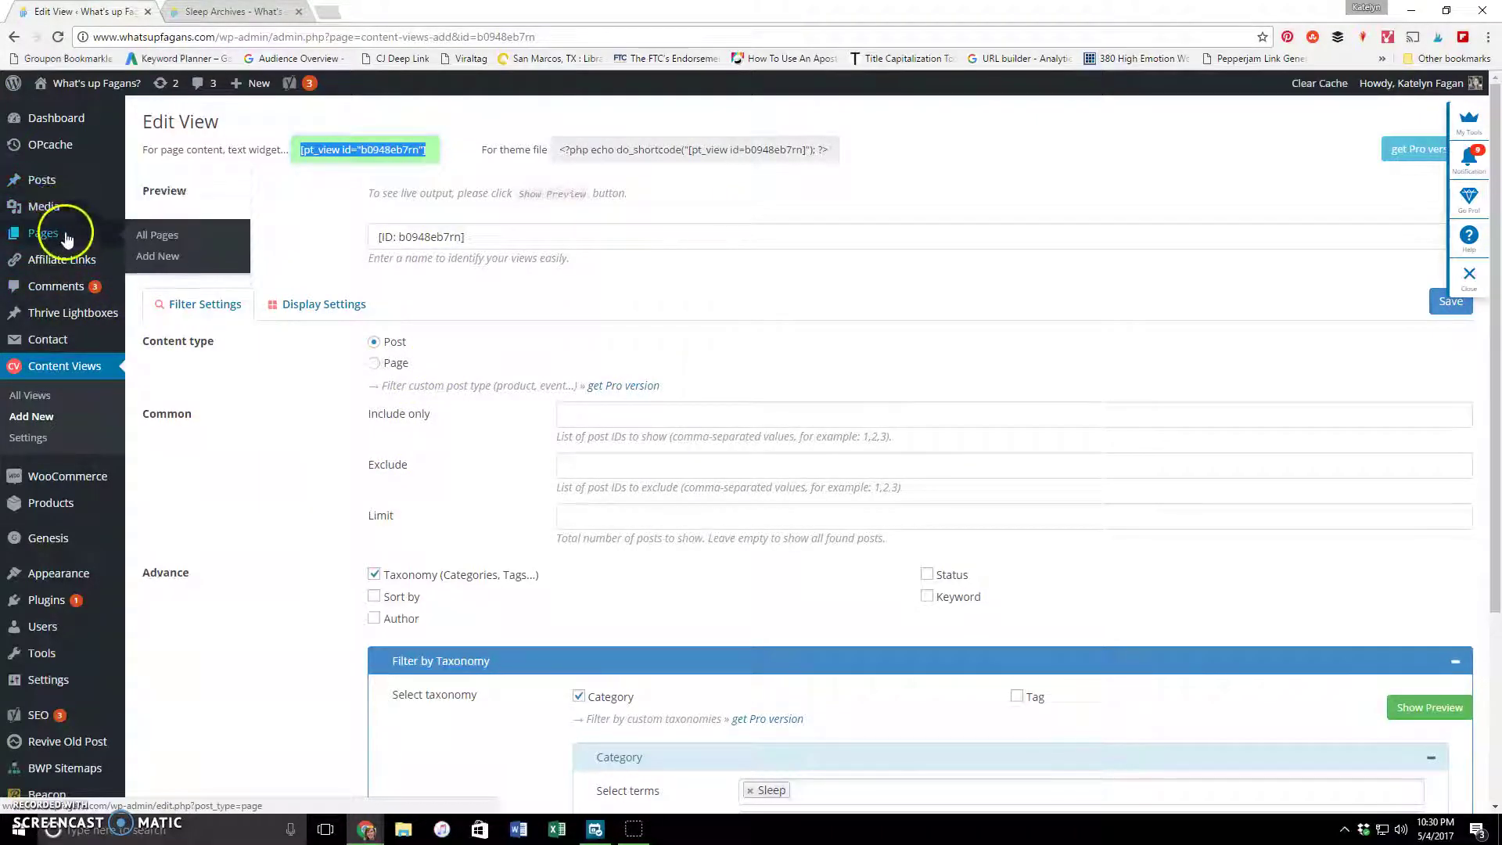
# Create a new page titled Sleep Tips.
pyautogui.click(165, 260)
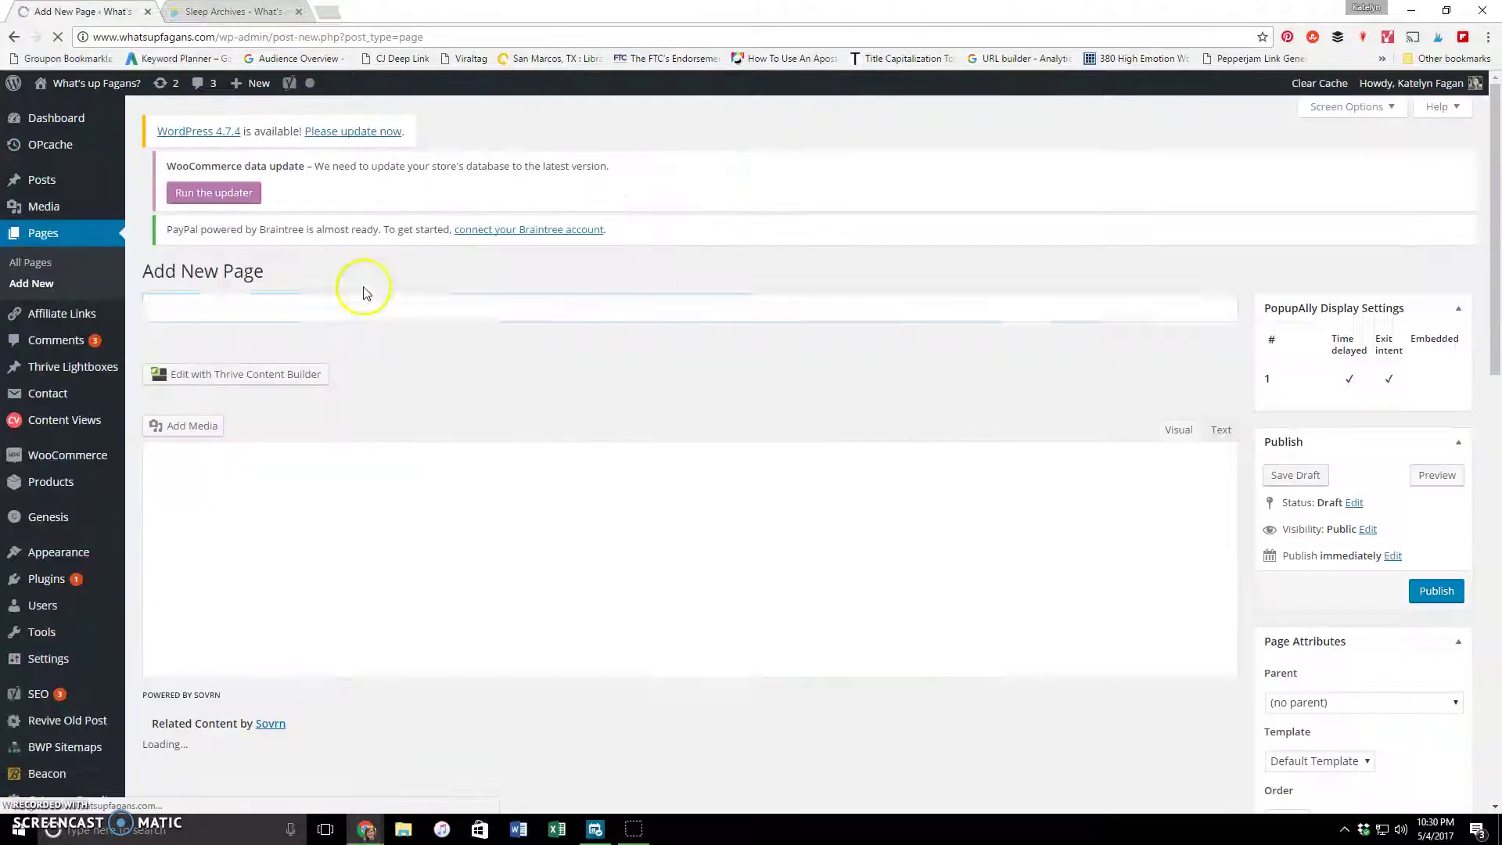
pyautogui.write('Sleep Tips')
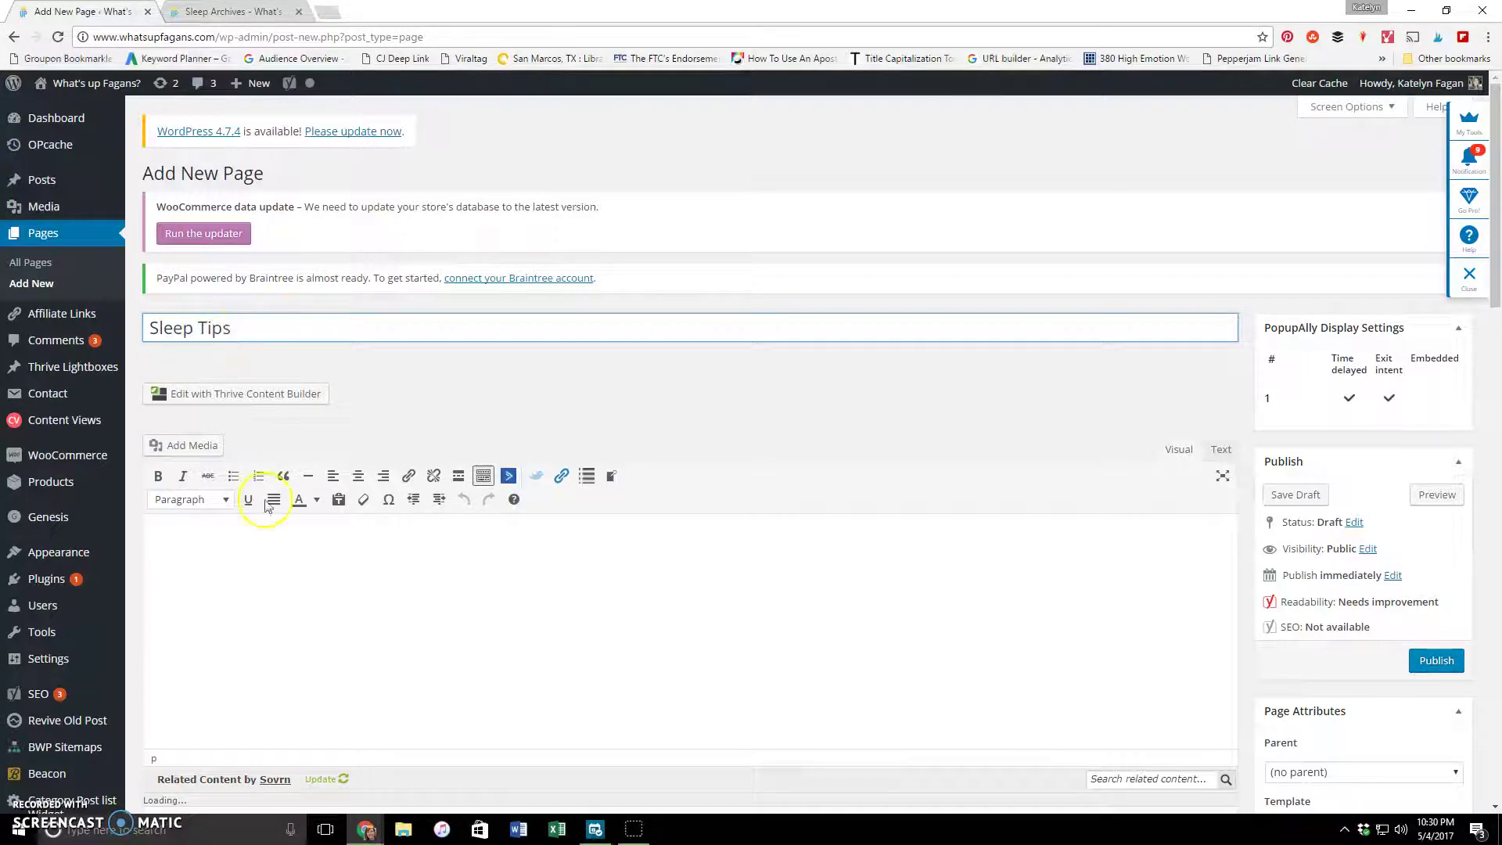
pyautogui.click(276, 592)
pyautogui.scroll(-2, 292, 595)
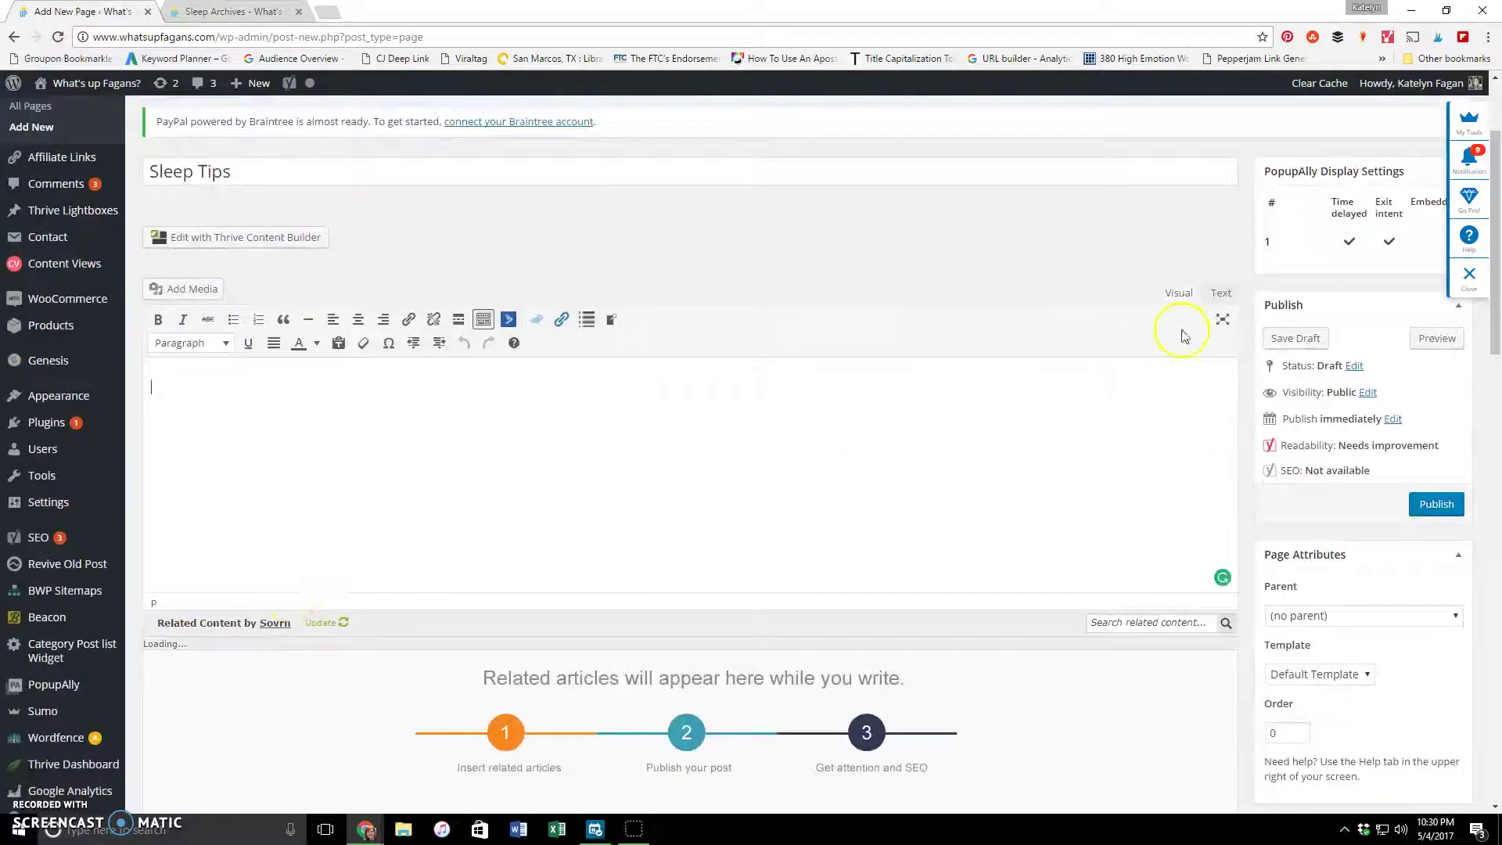
# In the Text editor, paste the pt_view shortcode into the body with blank lines above it.
pyautogui.click(1221, 294)
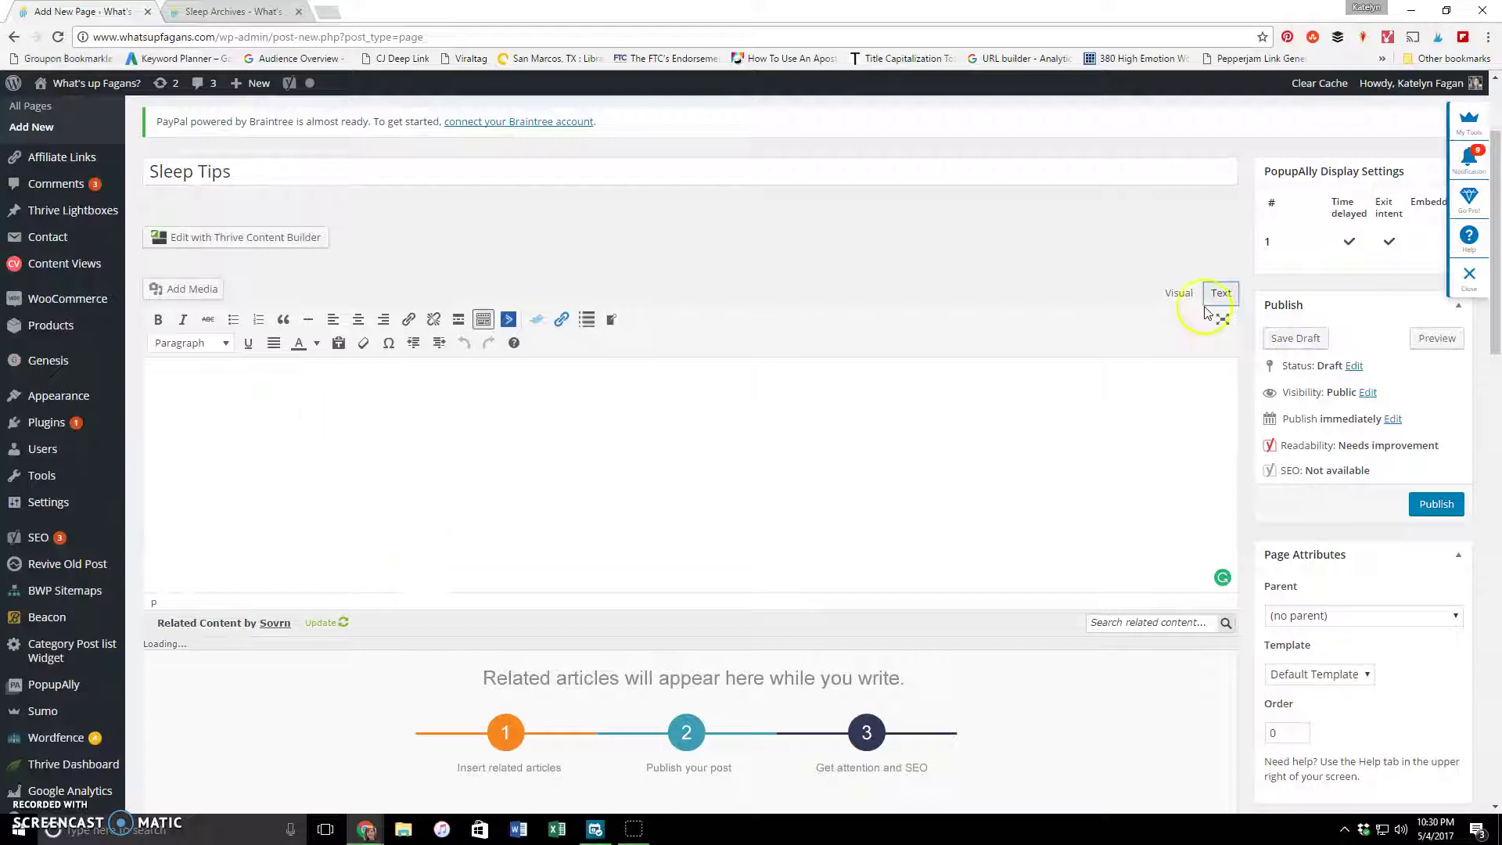
pyautogui.click(214, 399)
pyautogui.hotkey('ctrl', 'v')
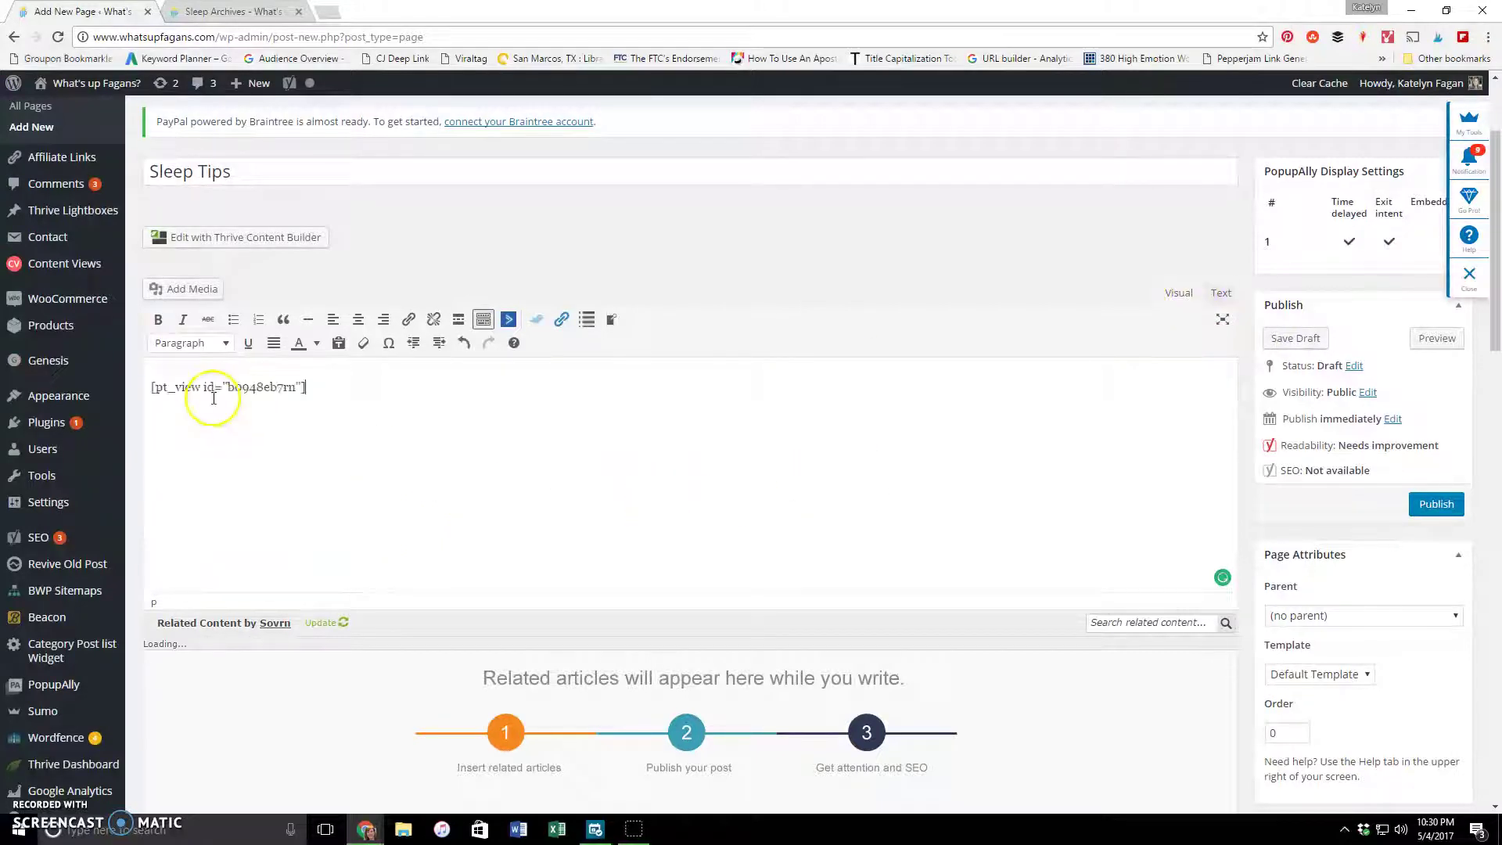
pyautogui.press('Return')
pyautogui.press('Return')
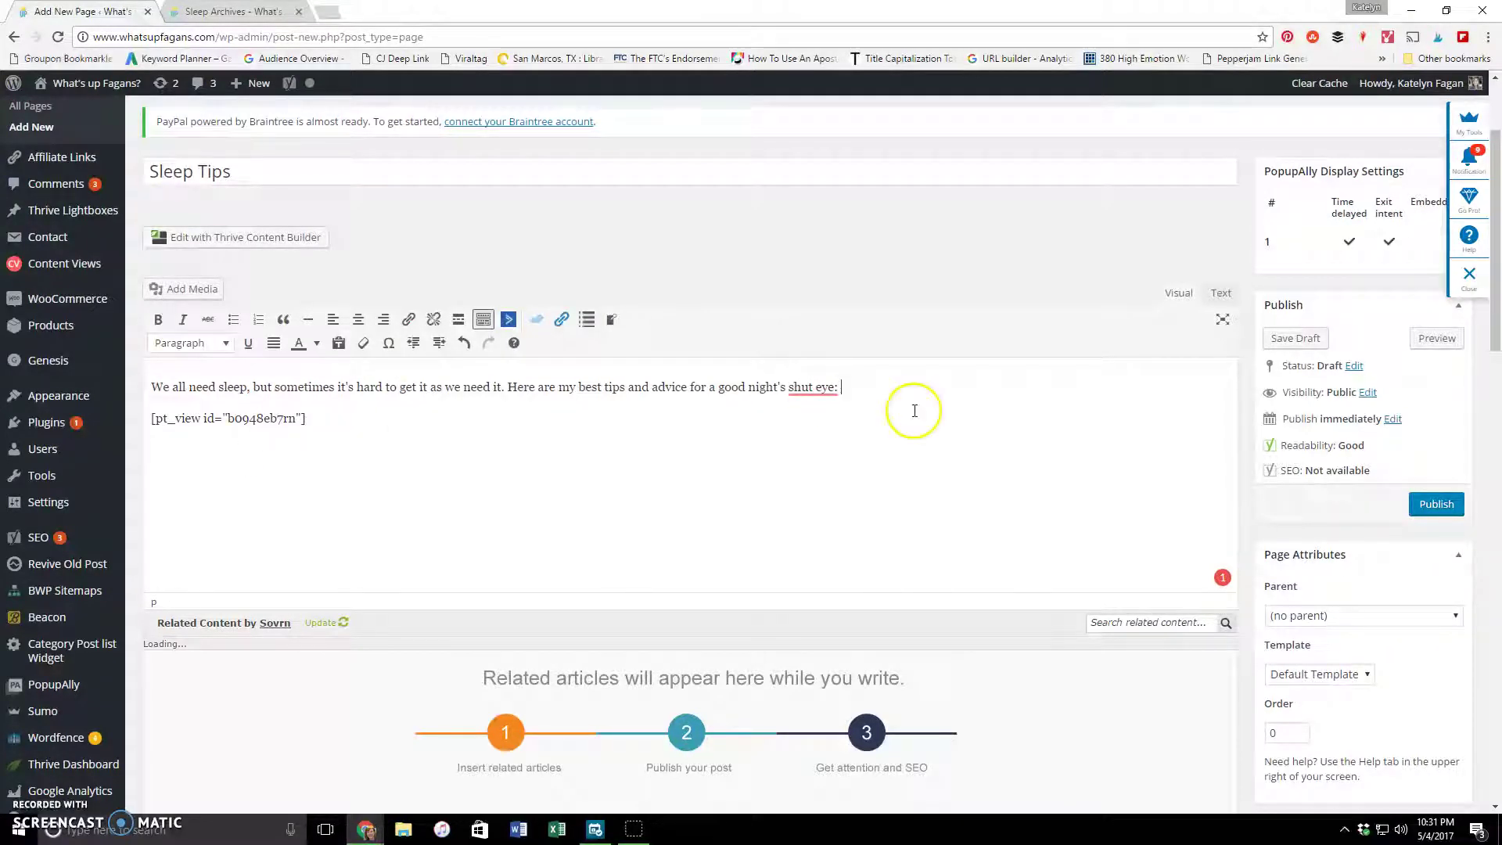
# Accept Grammarly's 'shut-eye' fix in the intro line and close the full-screen checker.
pyautogui.click(821, 412)
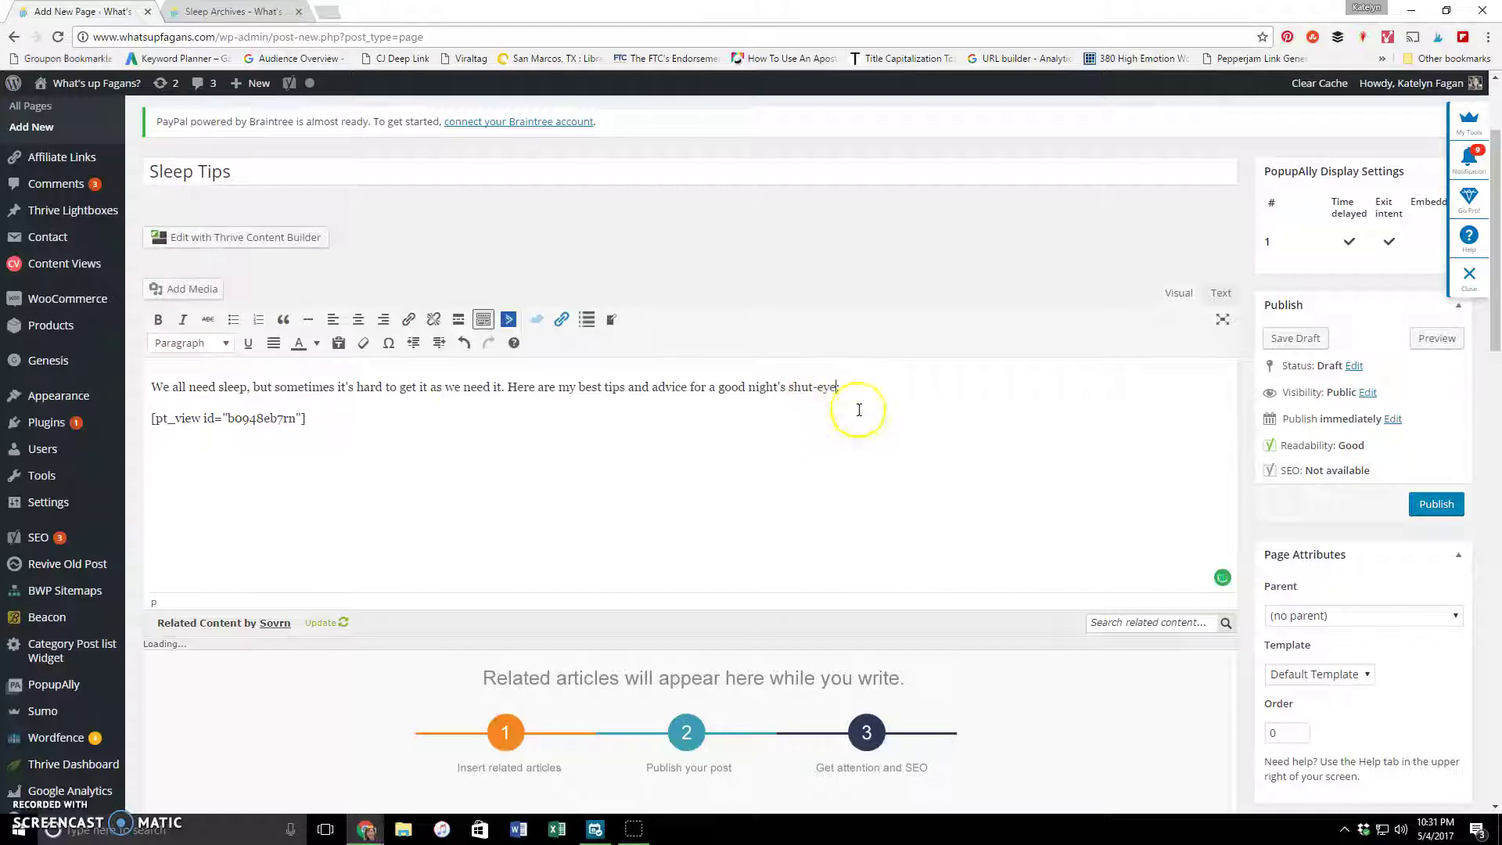
pyautogui.click(1222, 579)
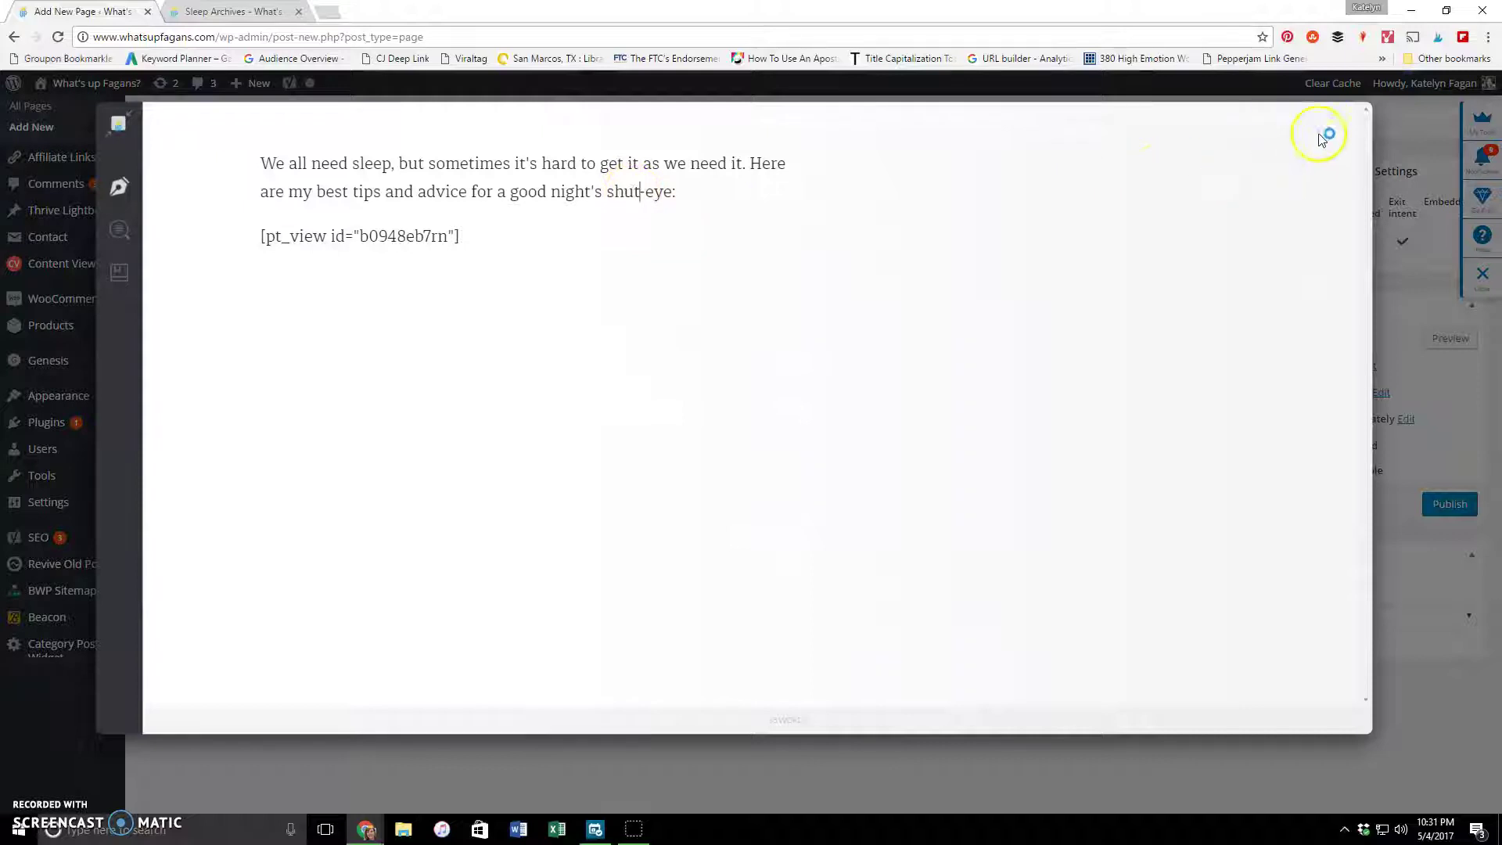
pyautogui.click(1423, 200)
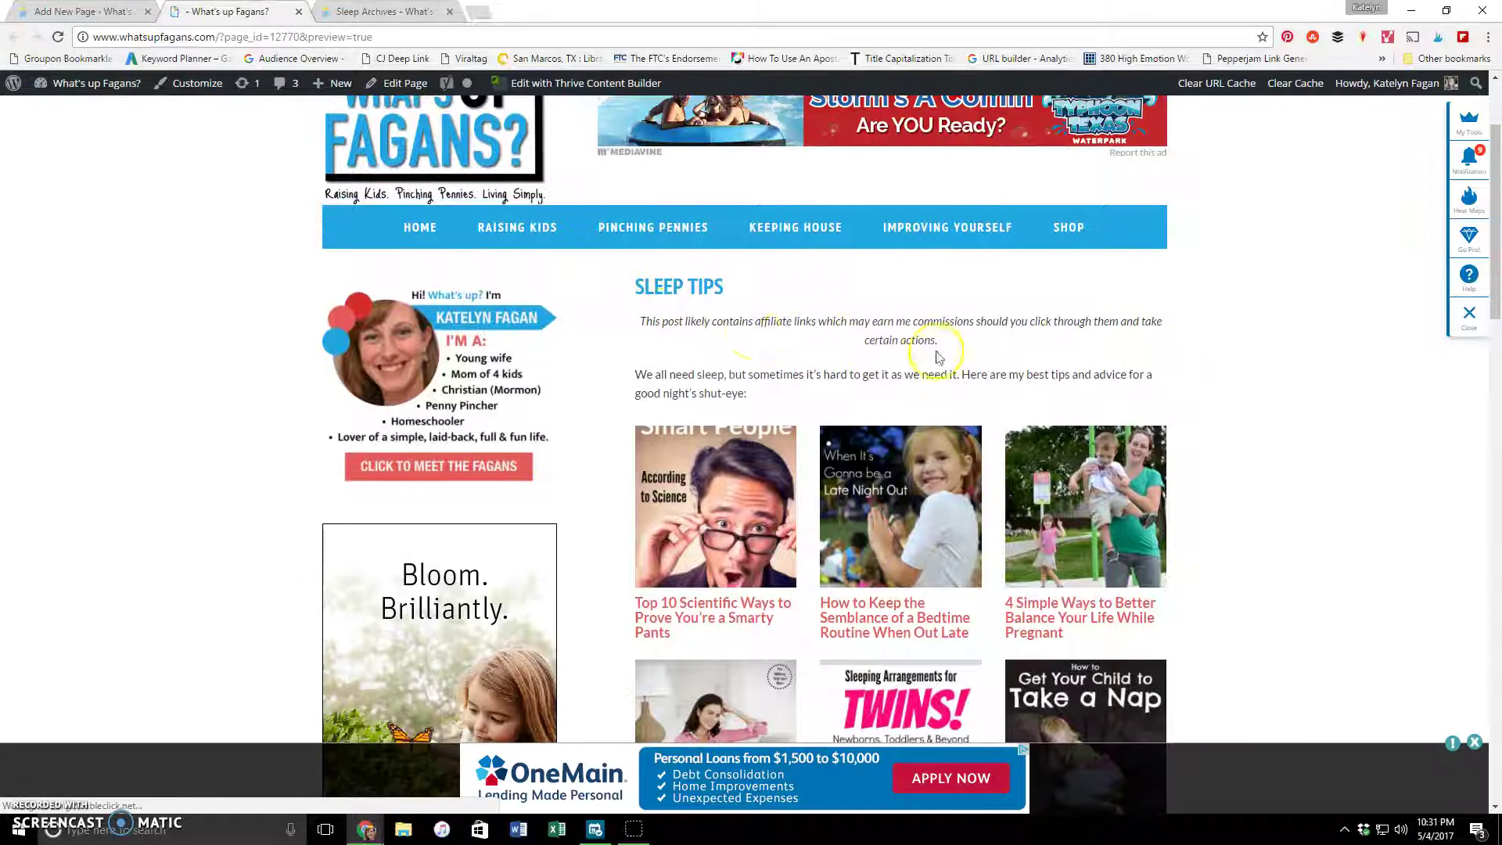
# Scroll through the Sleep Tips preview's full post grid.
pyautogui.scroll(-4, 899, 329)
pyautogui.scroll(-2, 1054, 368)
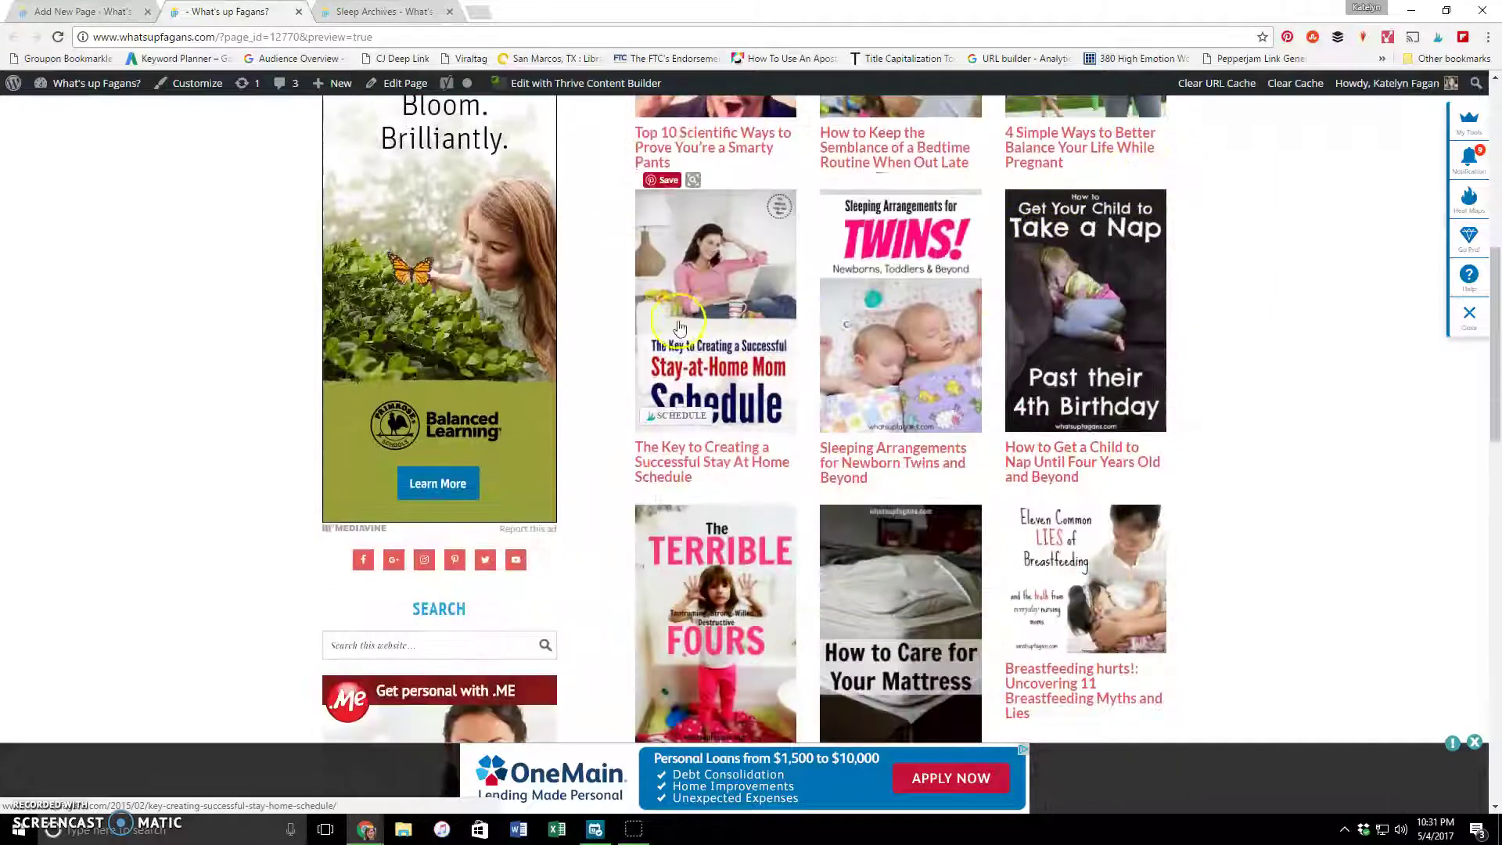
pyautogui.scroll(-2, 1120, 336)
pyautogui.scroll(-10, 718, 458)
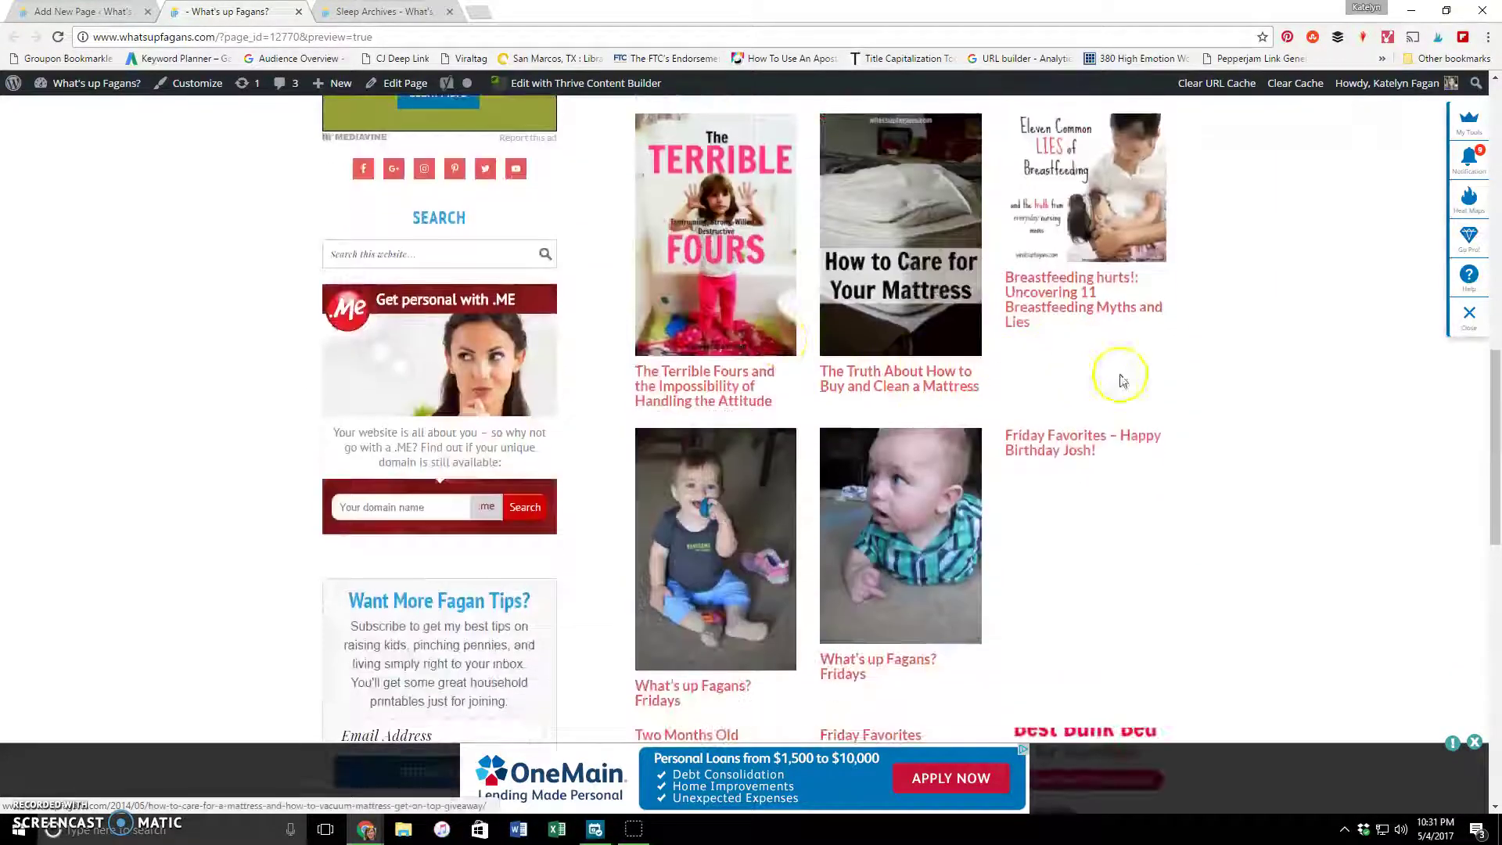
pyautogui.scroll(-6, 727, 456)
pyautogui.scroll(20, 943, 486)
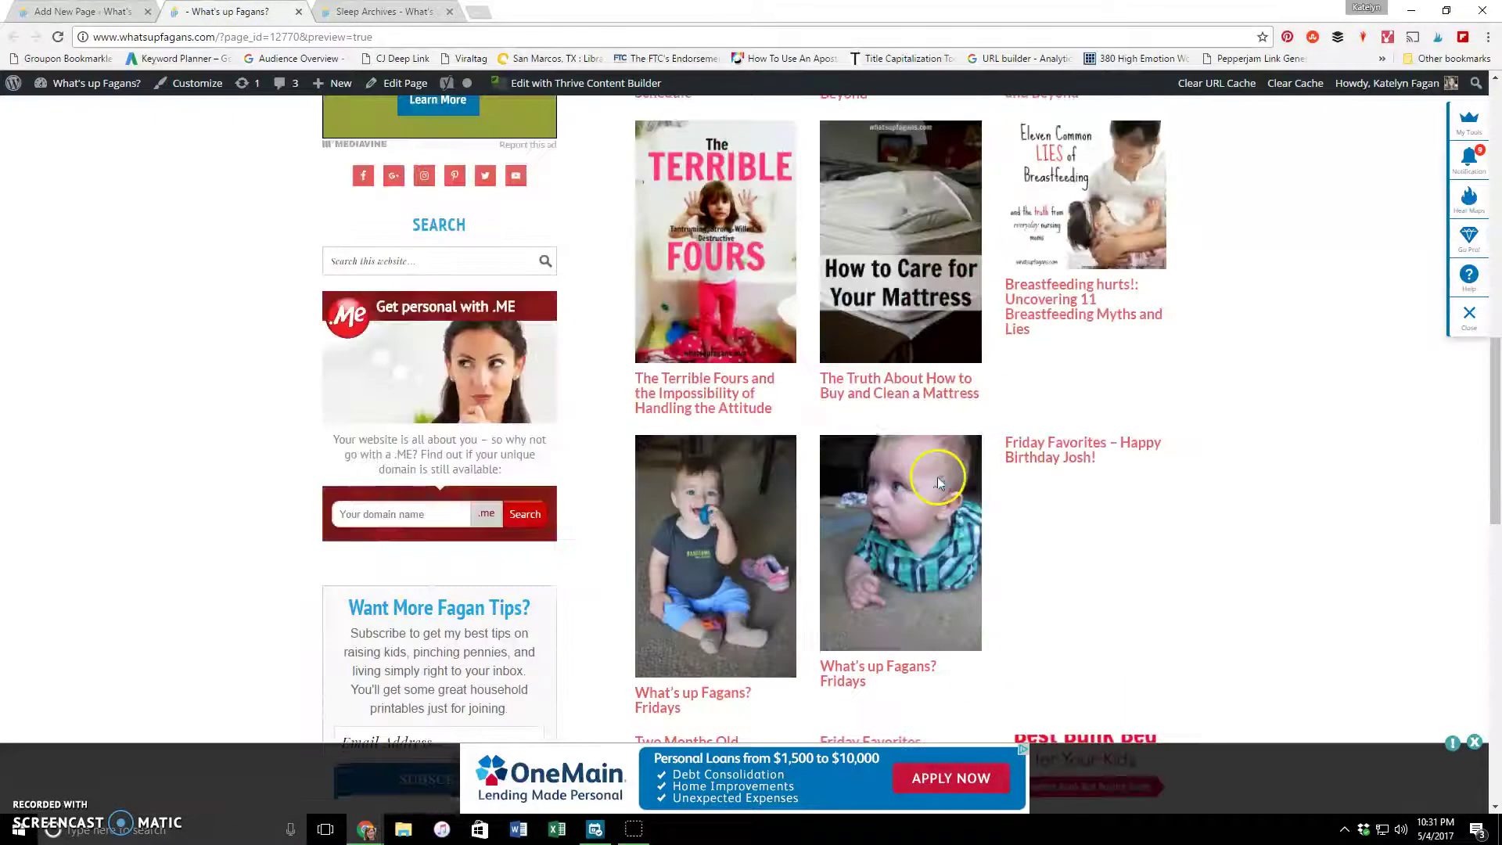
pyautogui.scroll(2, 903, 422)
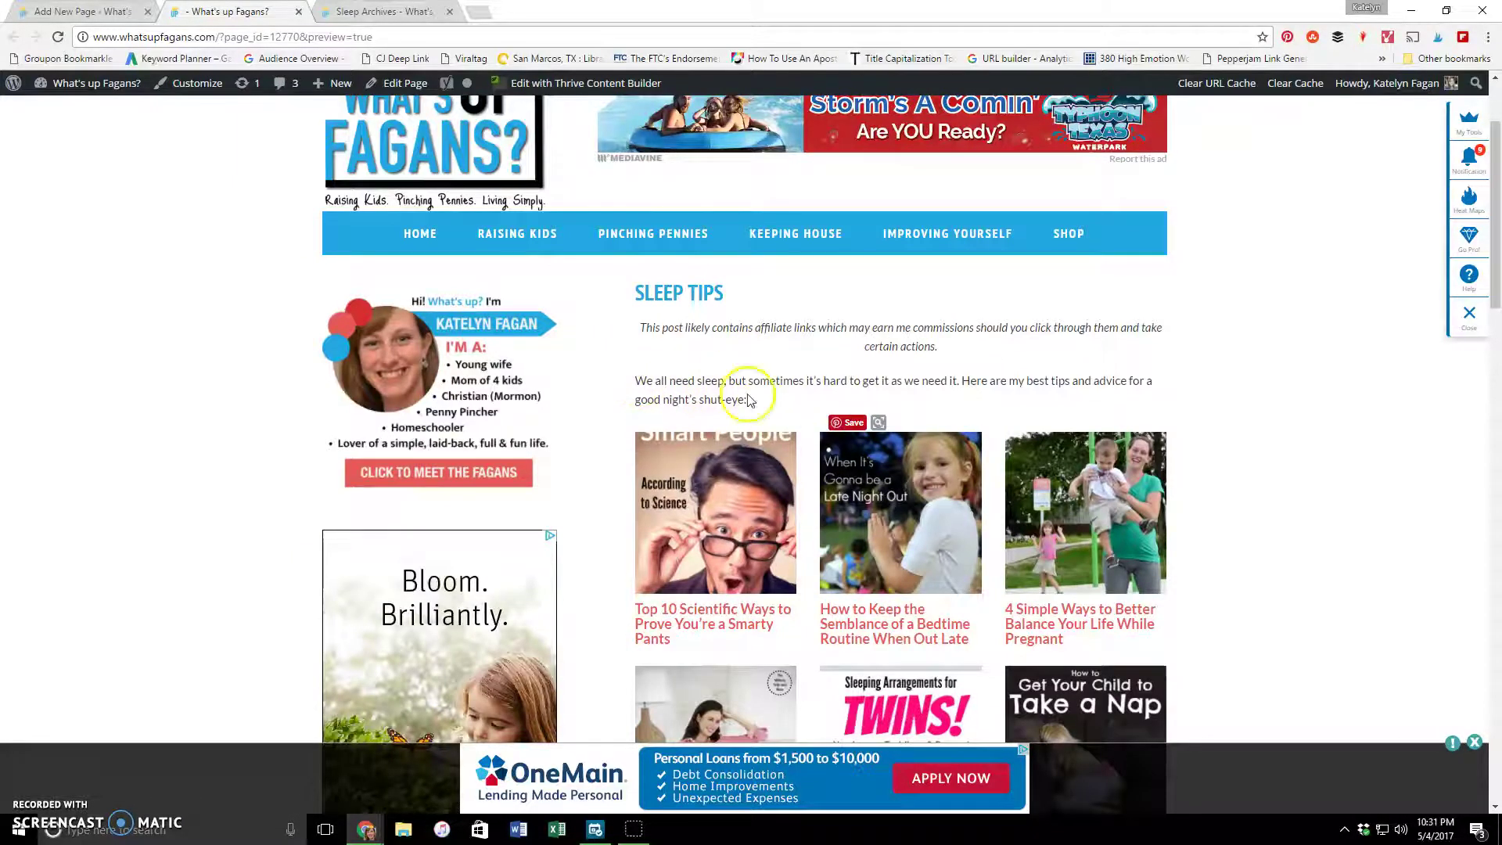
pyautogui.scroll(-20, 743, 403)
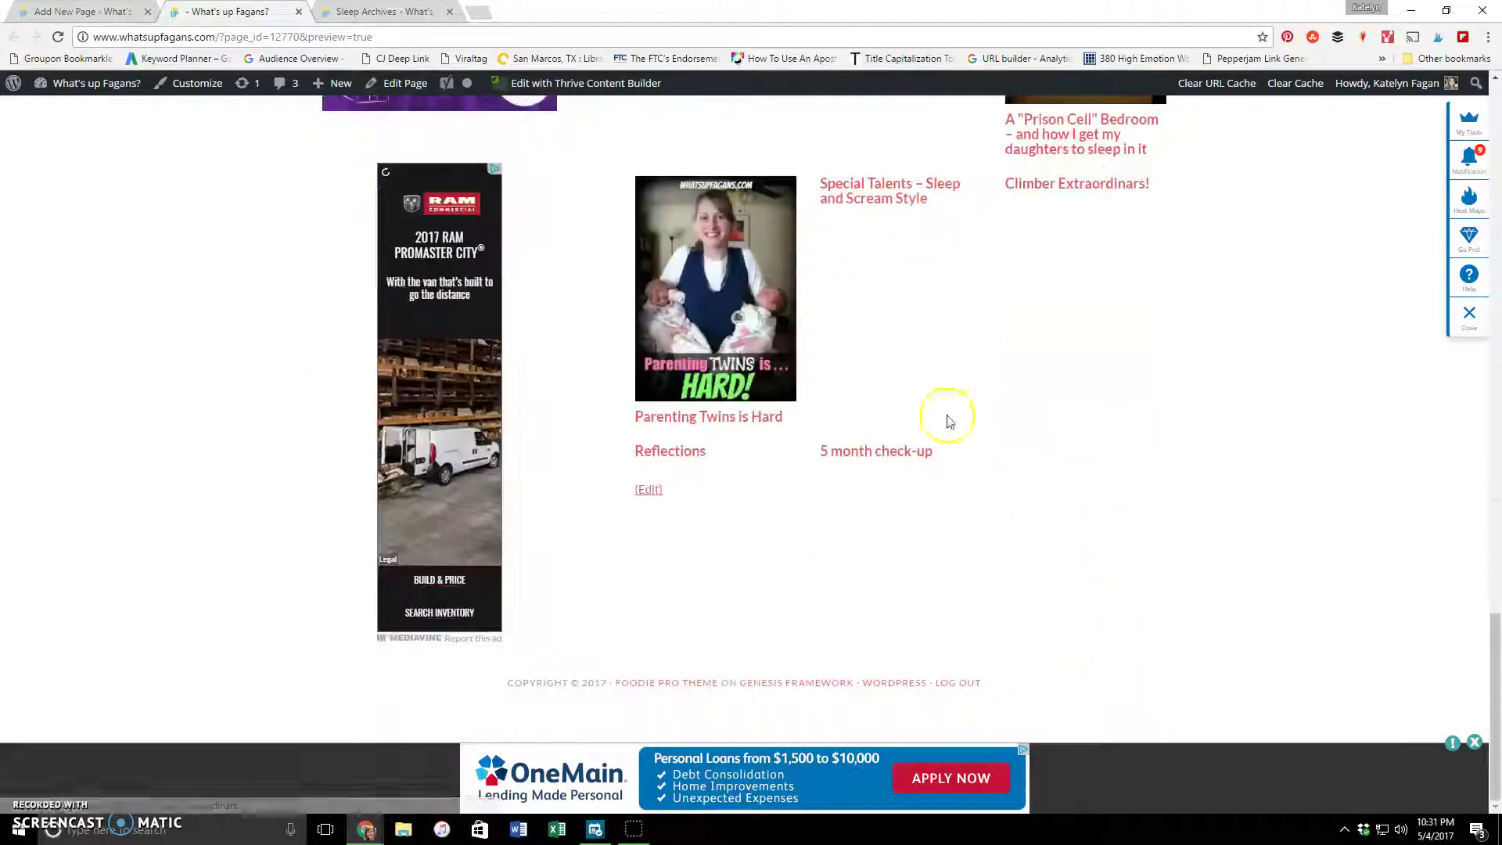
pyautogui.scroll(10, 844, 537)
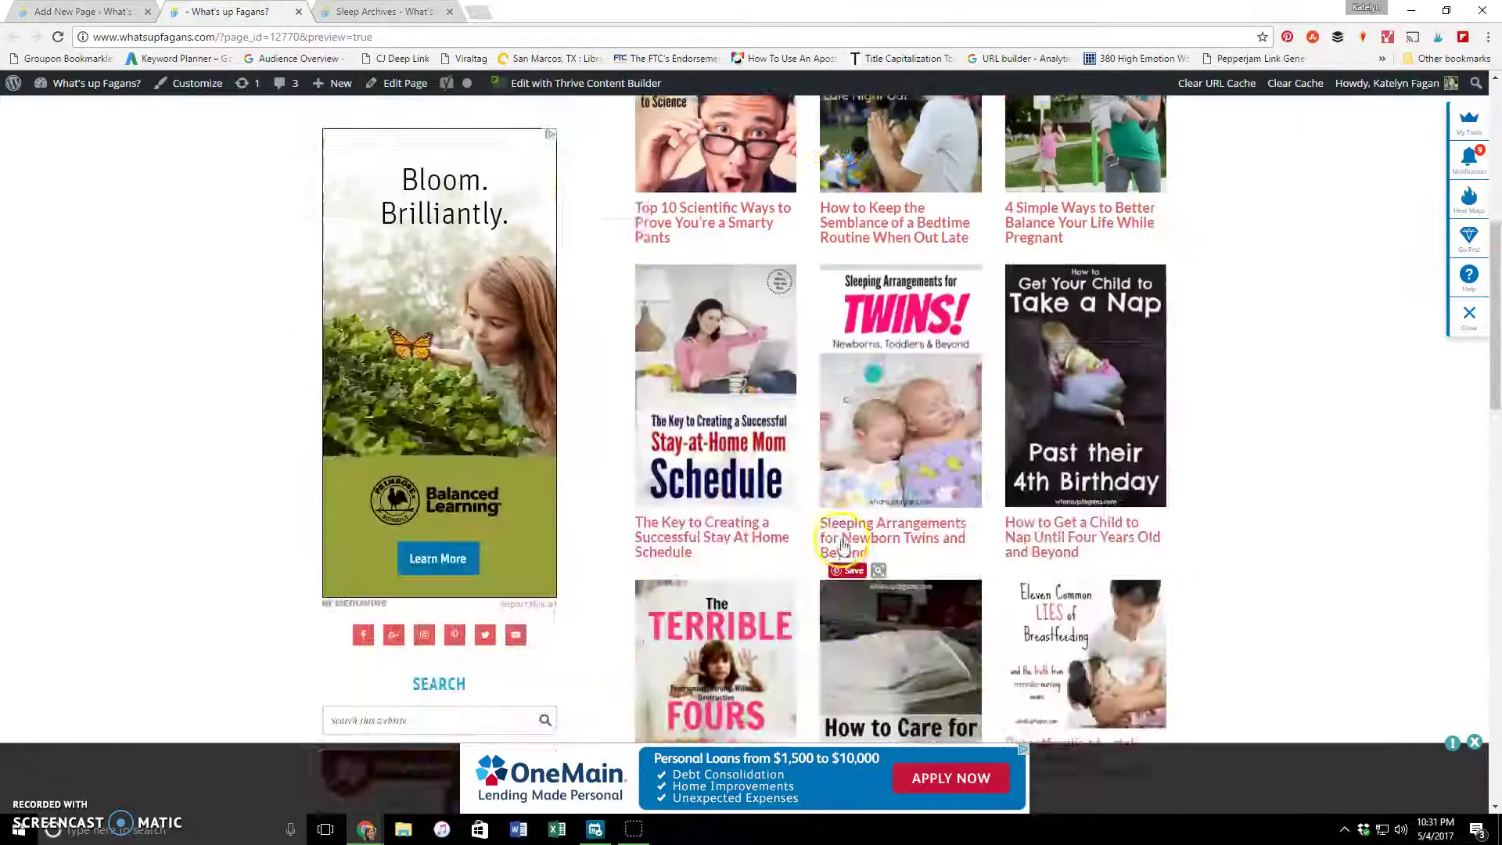
pyautogui.scroll(10, 843, 545)
# Compare the preview against the Sleep archive tab, ending on the Sleep Tips preview.
pyautogui.hotkey('ctrl', 'Tab')
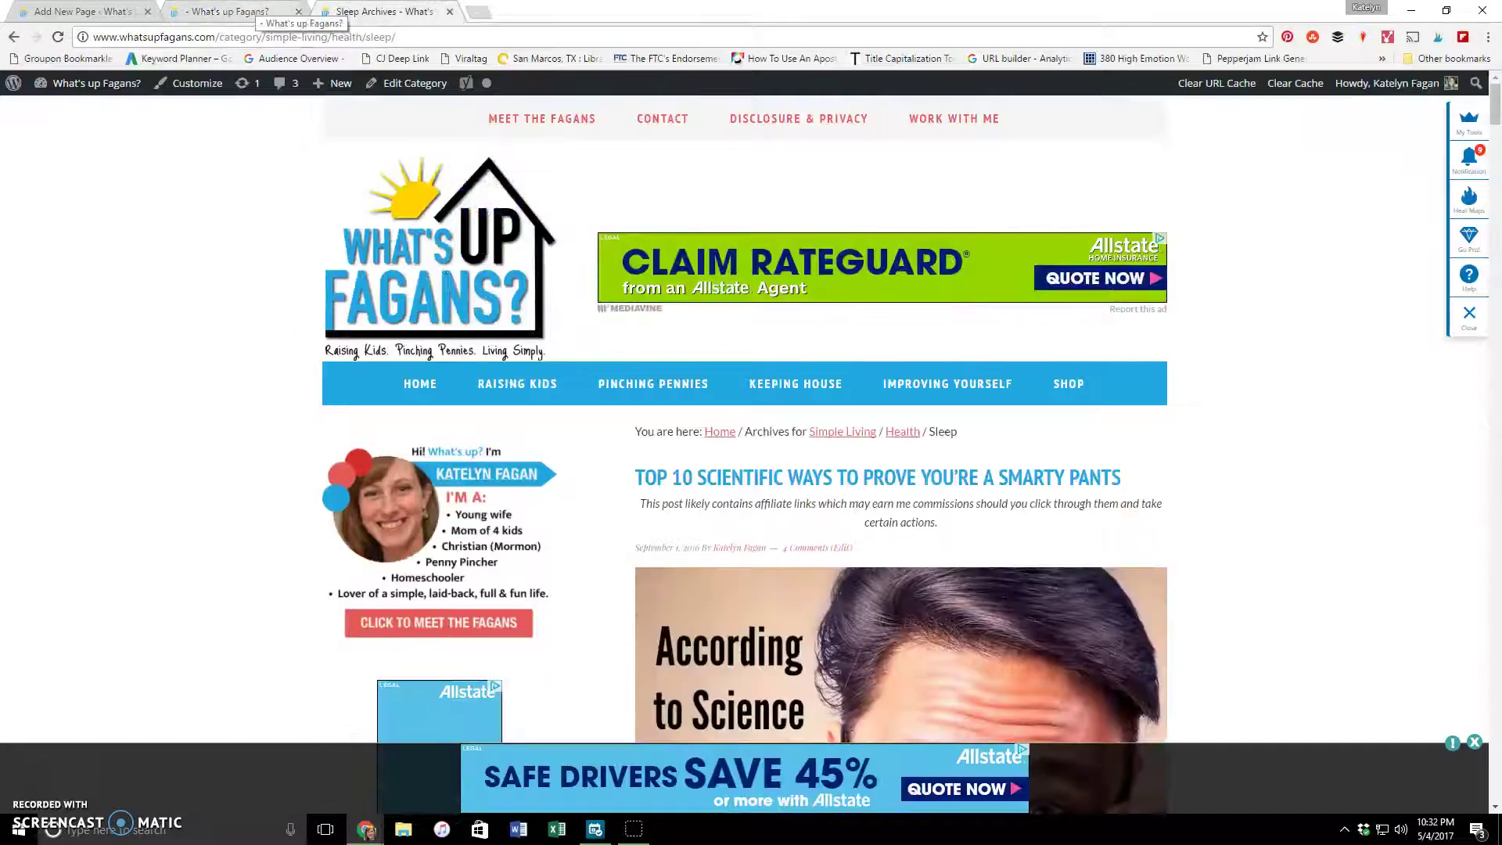
pyautogui.click(250, 11)
pyautogui.click(386, 12)
pyautogui.click(234, 13)
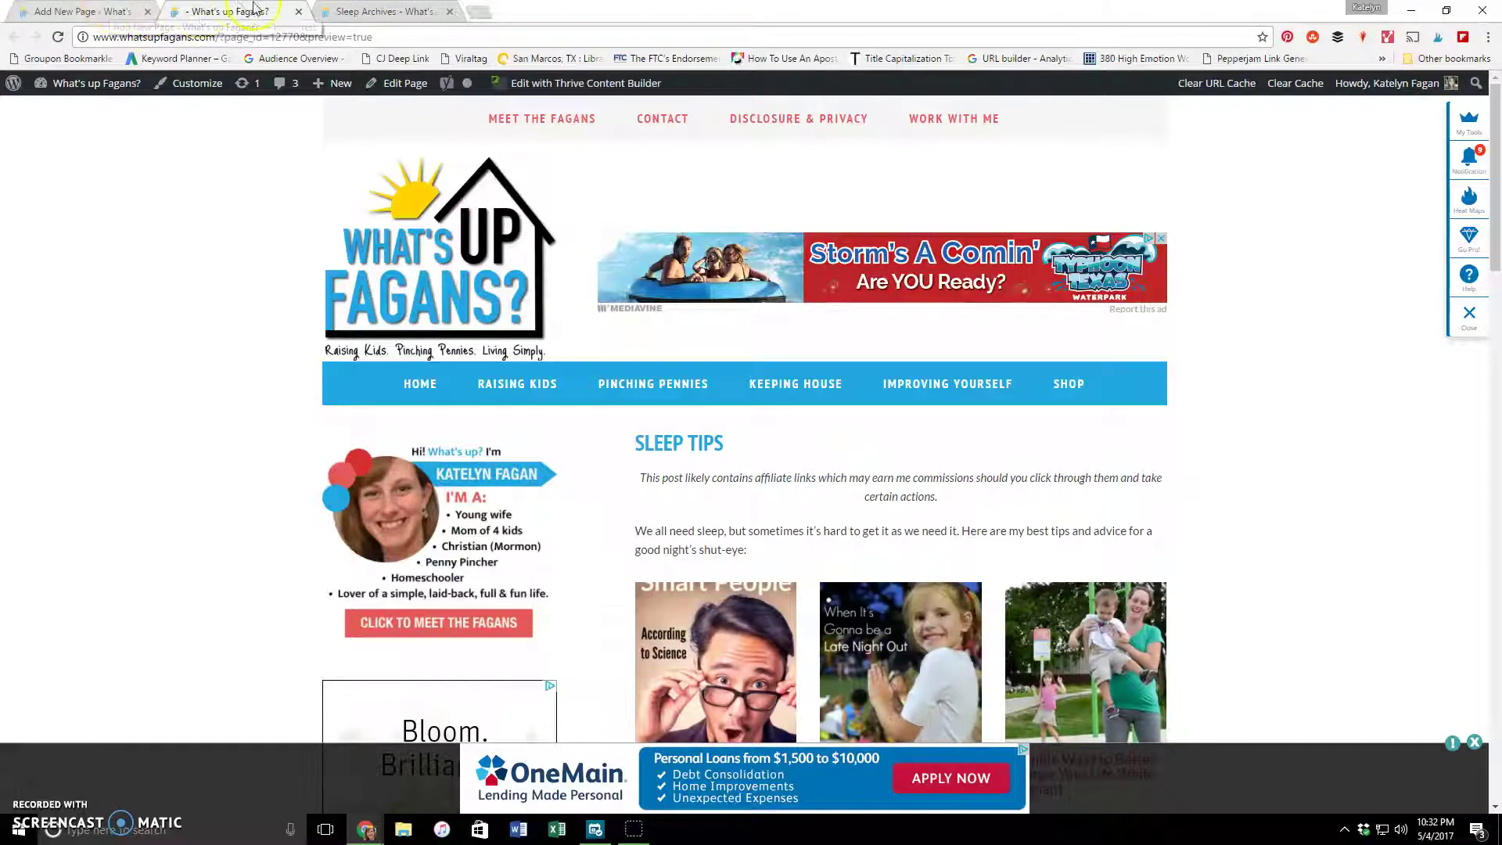
# Glance at the Sleep Tips preview once more and return to the page editor.
pyautogui.click(82, 11)
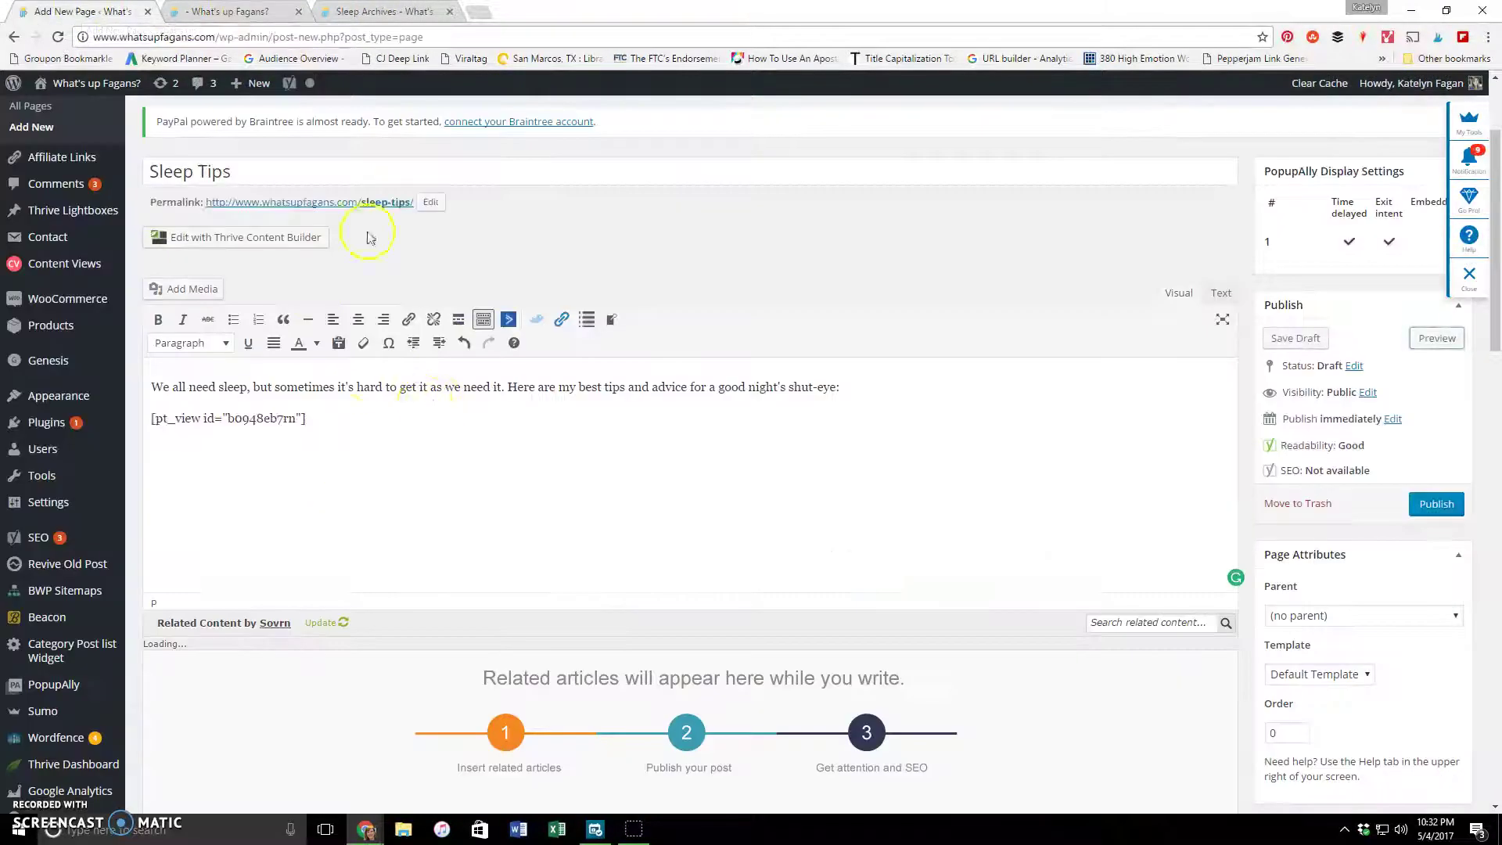
pyautogui.scroll(2, 344, 348)
pyautogui.click(234, 11)
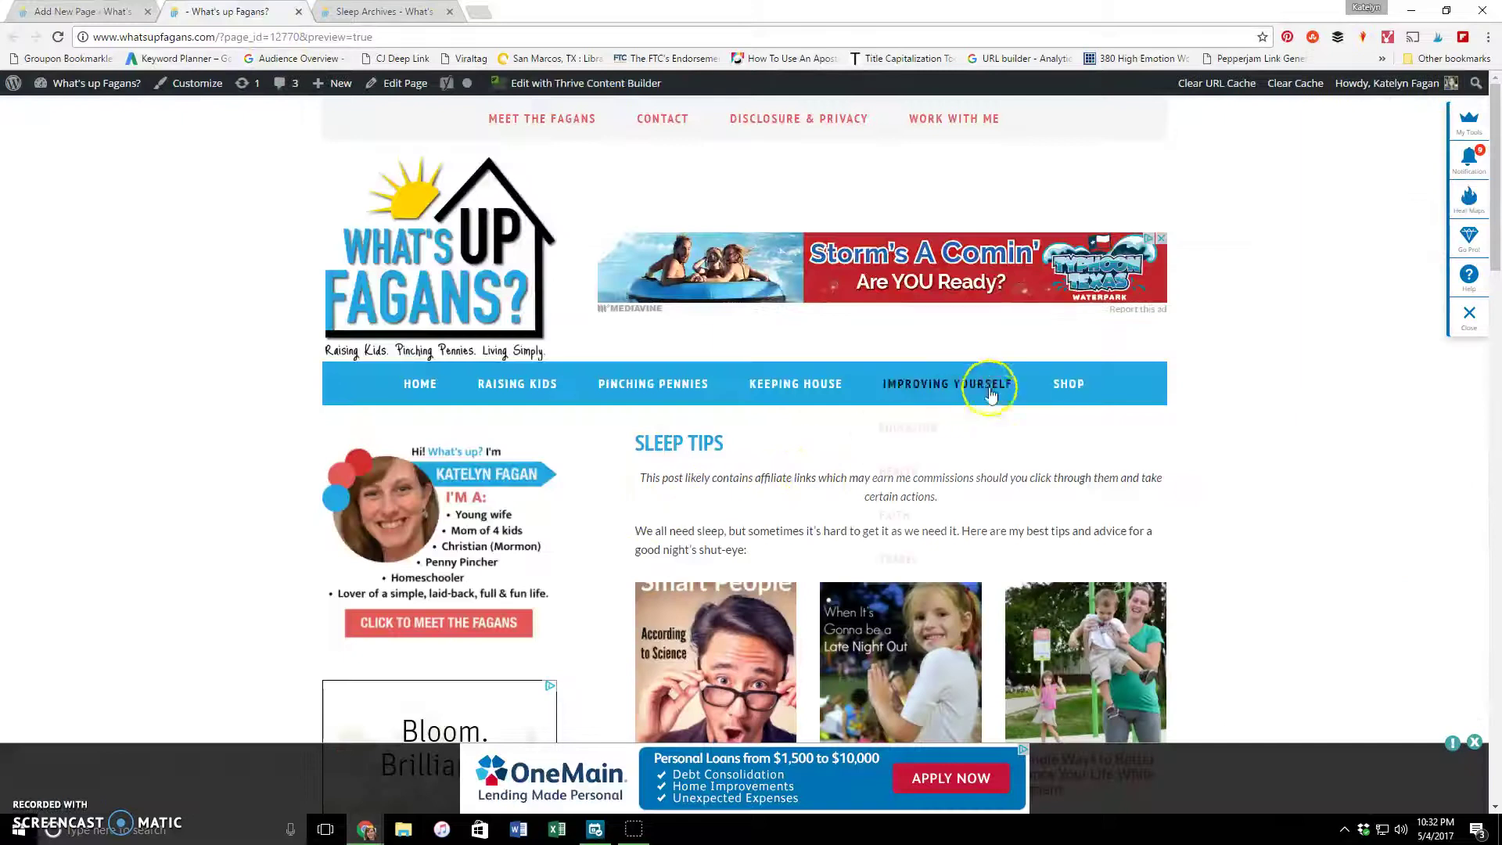
pyautogui.moveTo(946, 387)
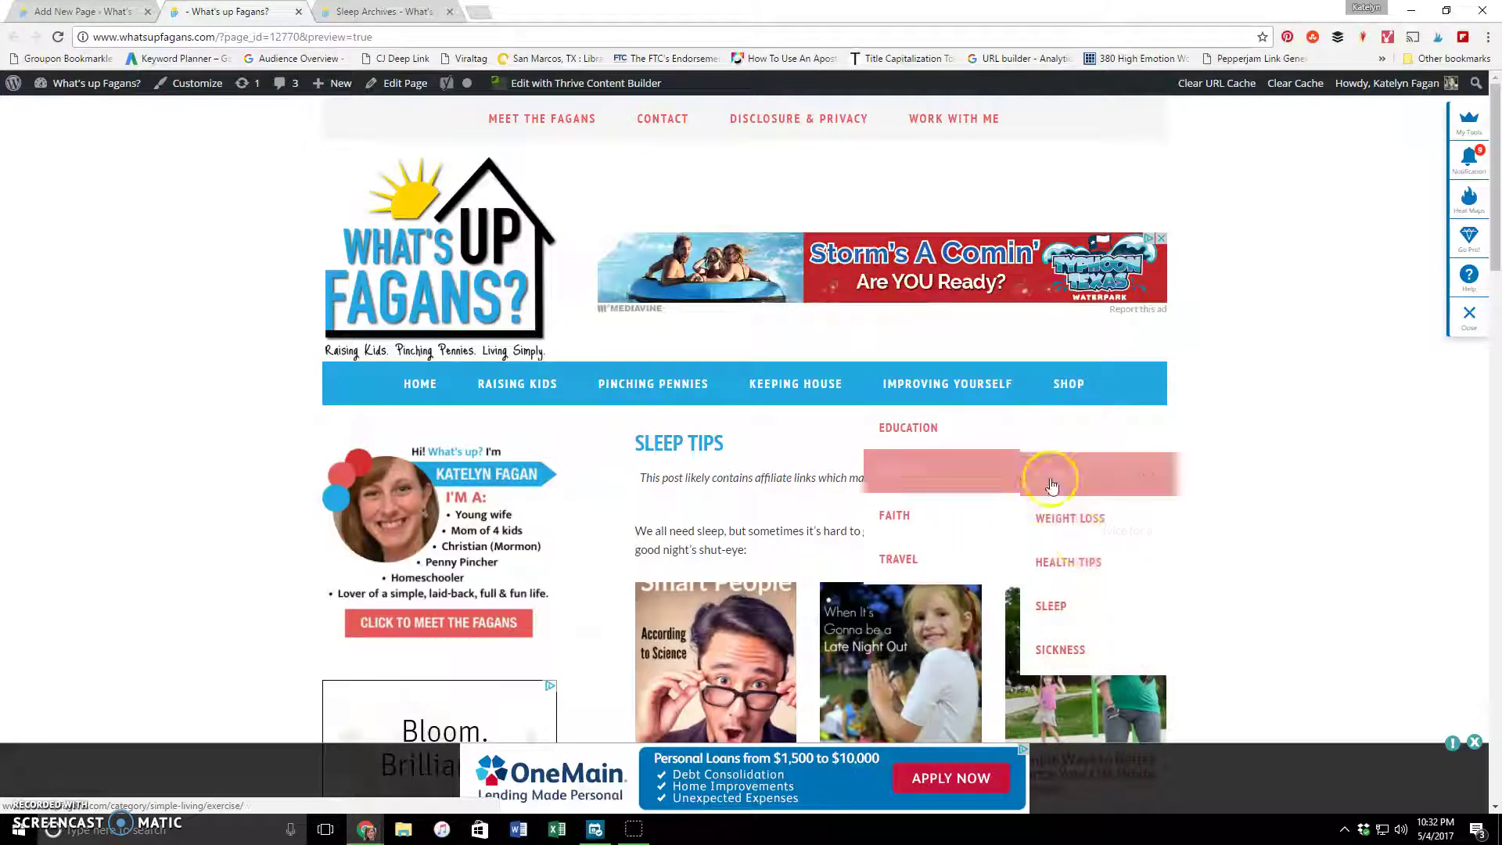
pyautogui.click(82, 12)
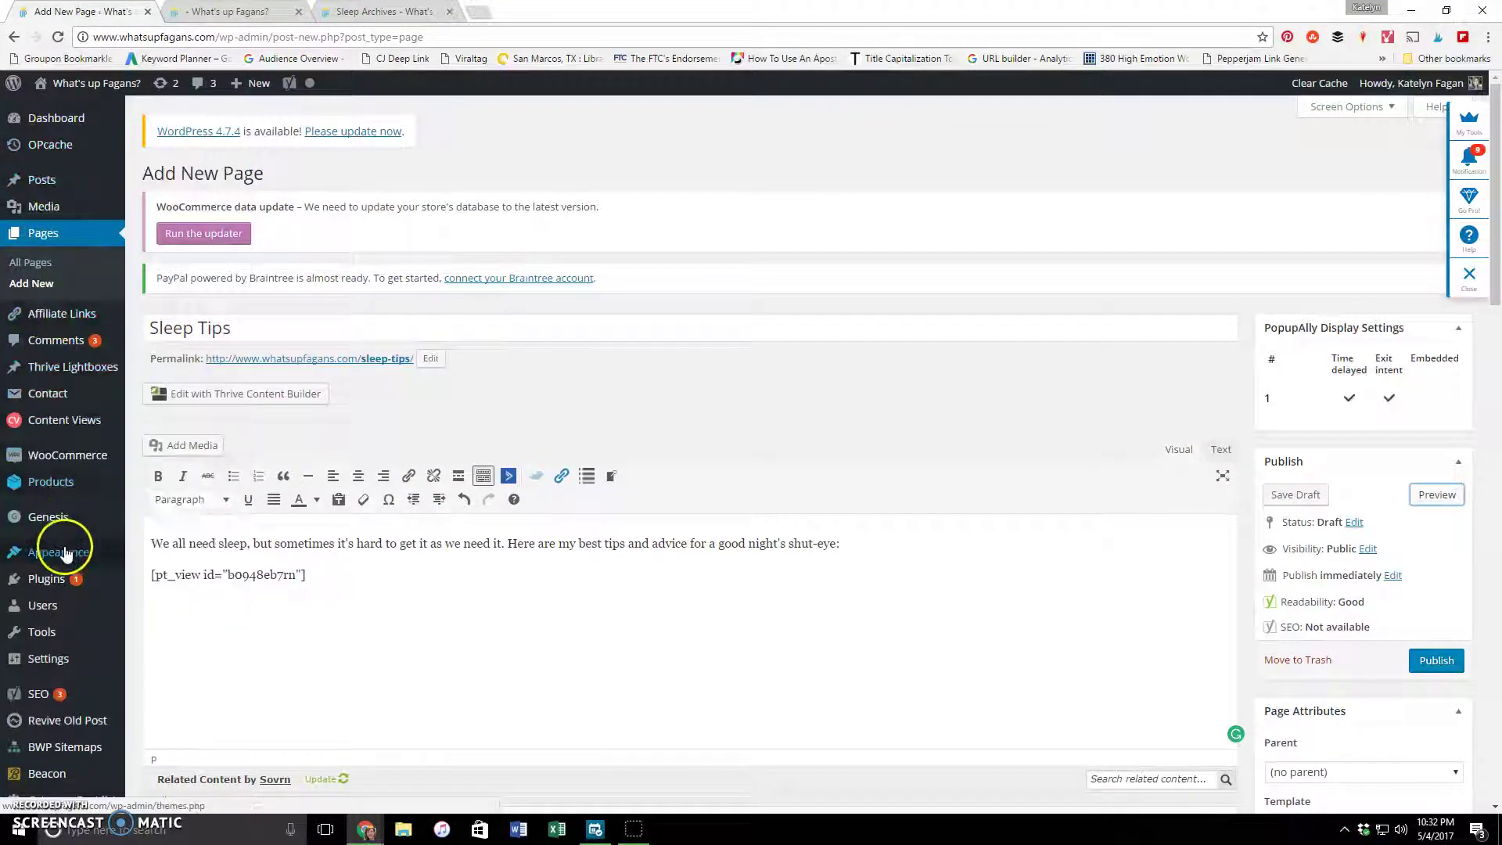
# Publish the Sleep Tips page, staying on the editor when the unsaved-changes warning appears.
pyautogui.moveTo(66, 552)
pyautogui.click(177, 623)
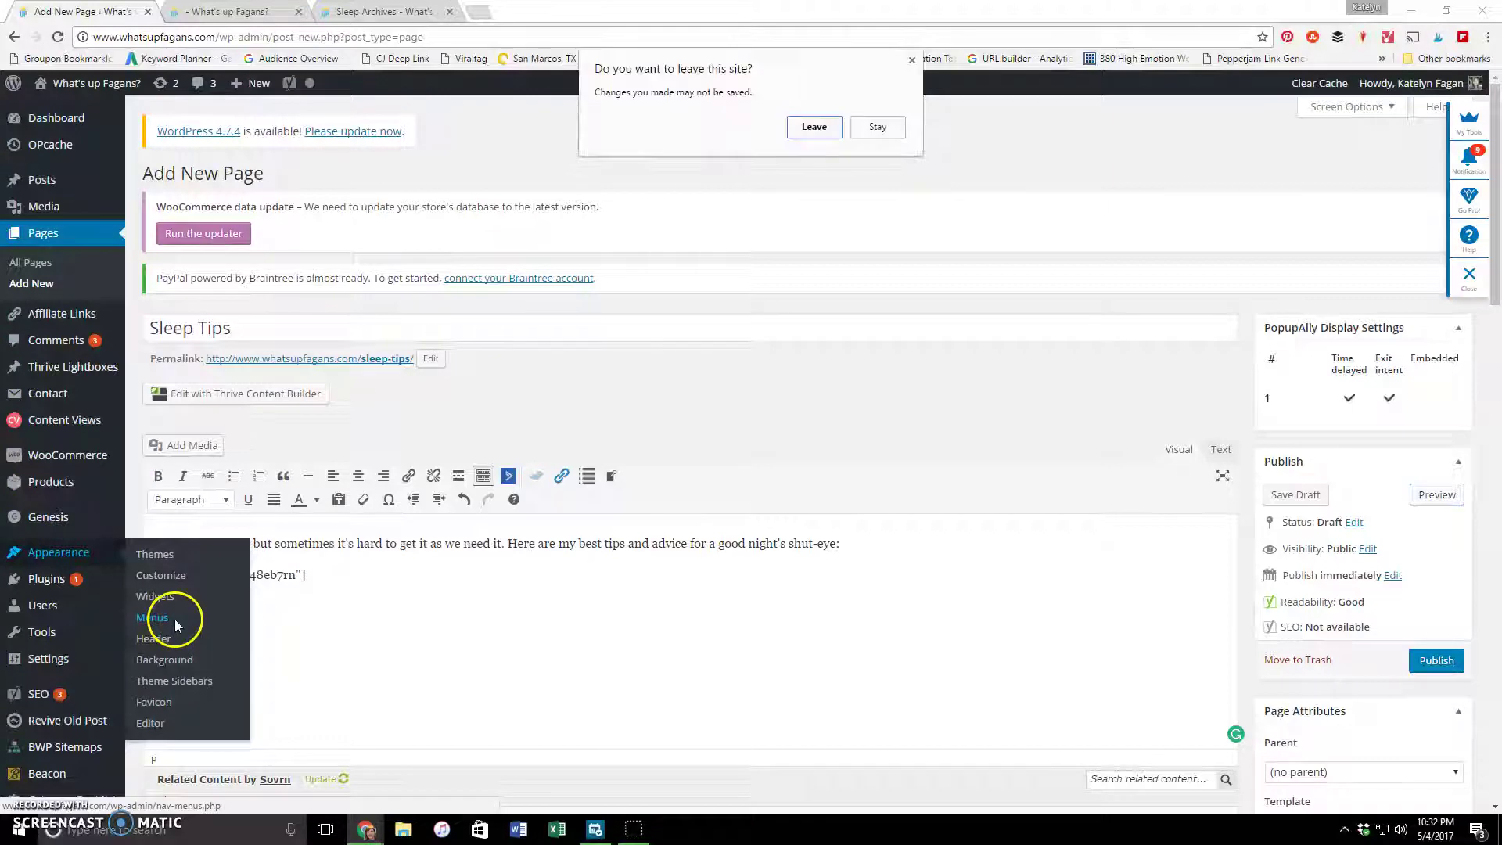
pyautogui.click(876, 127)
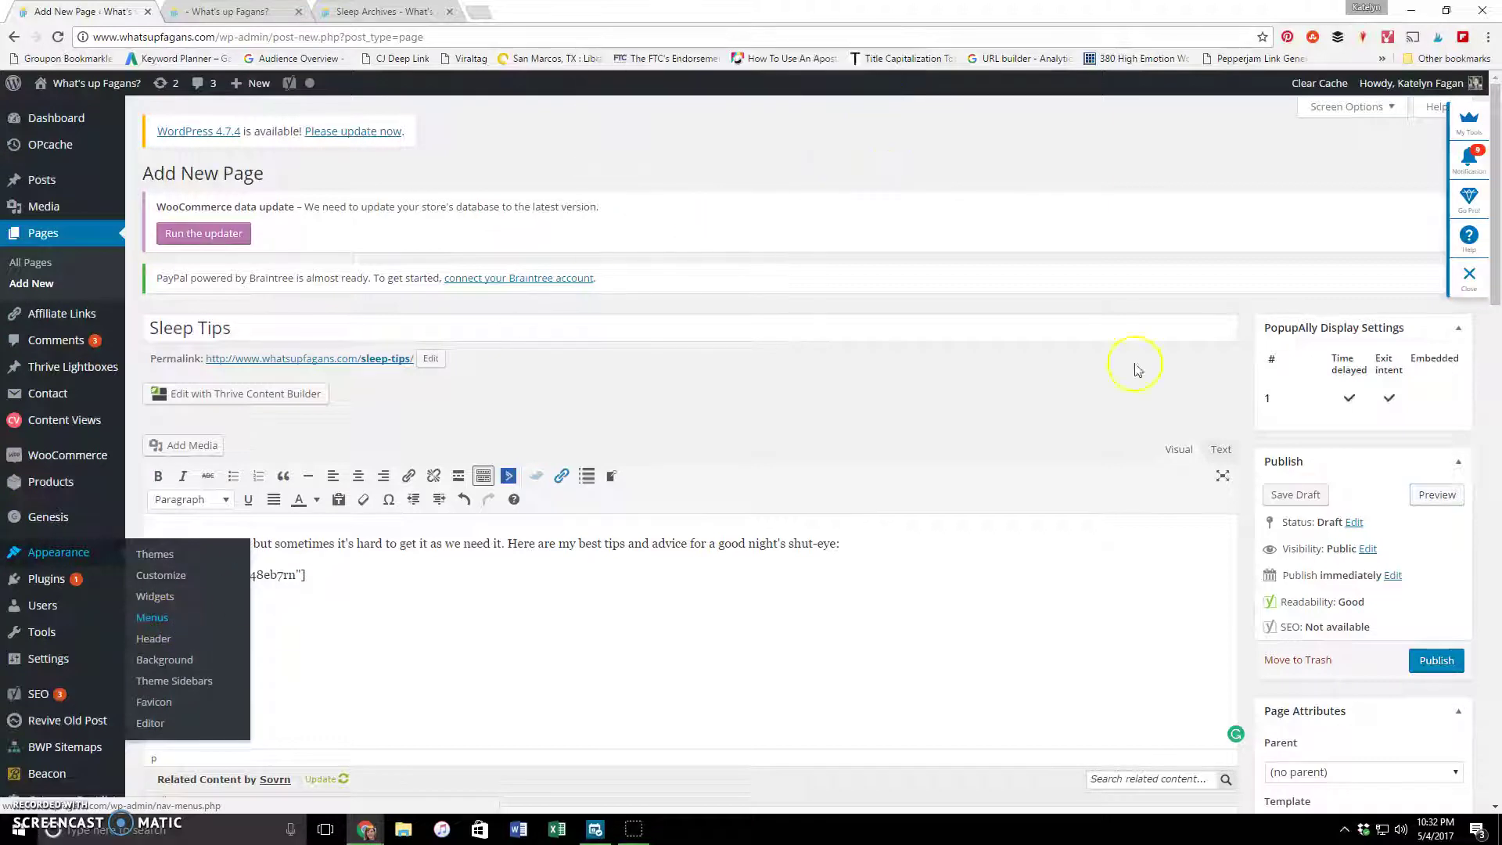
pyautogui.click(1435, 660)
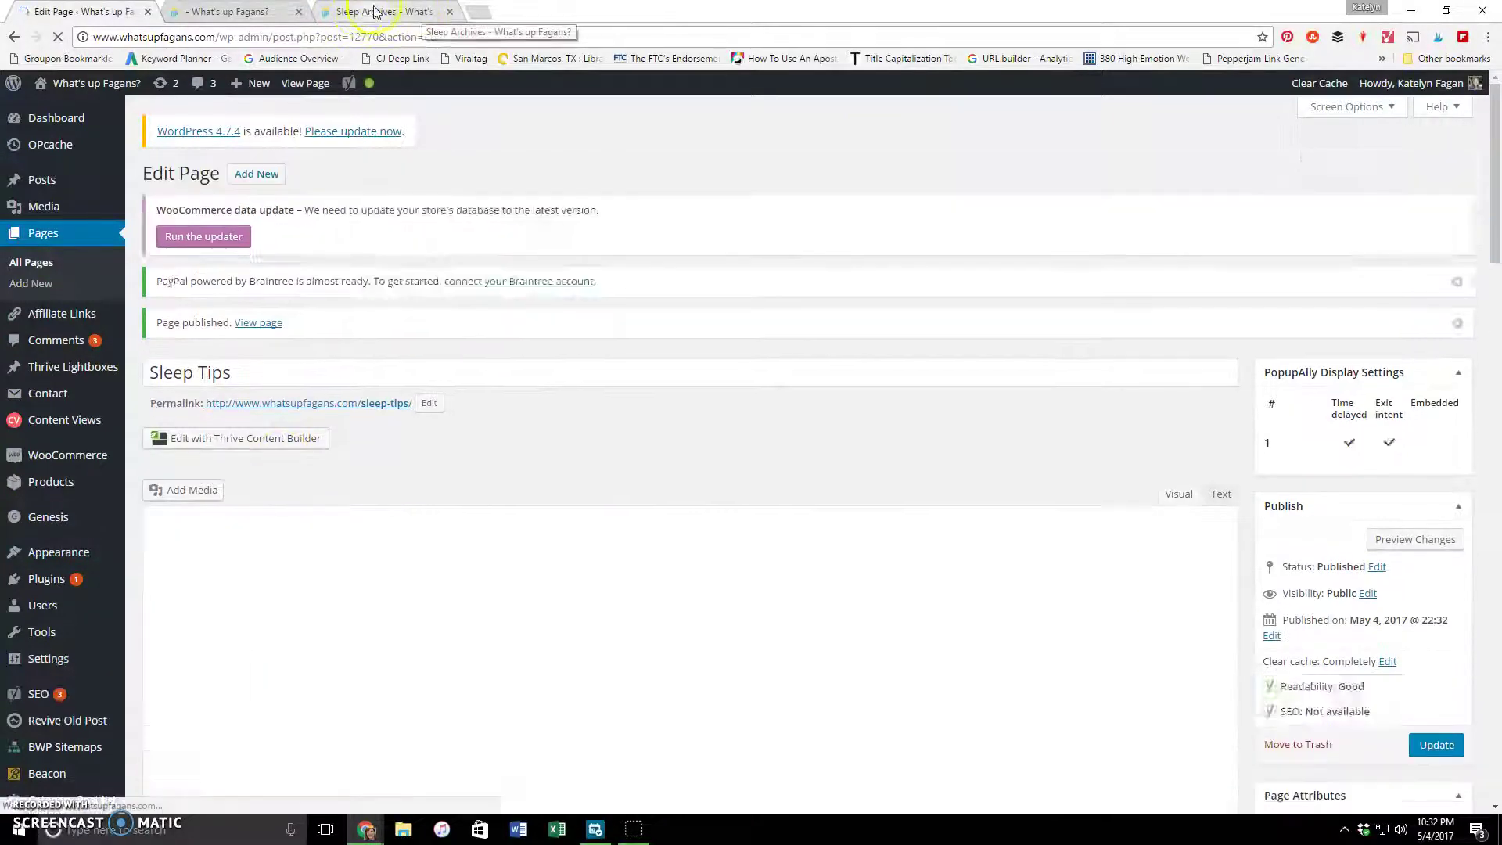
# Close the Sleep archive tab and return to the published page's editor.
pyautogui.click(401, 13)
pyautogui.click(450, 11)
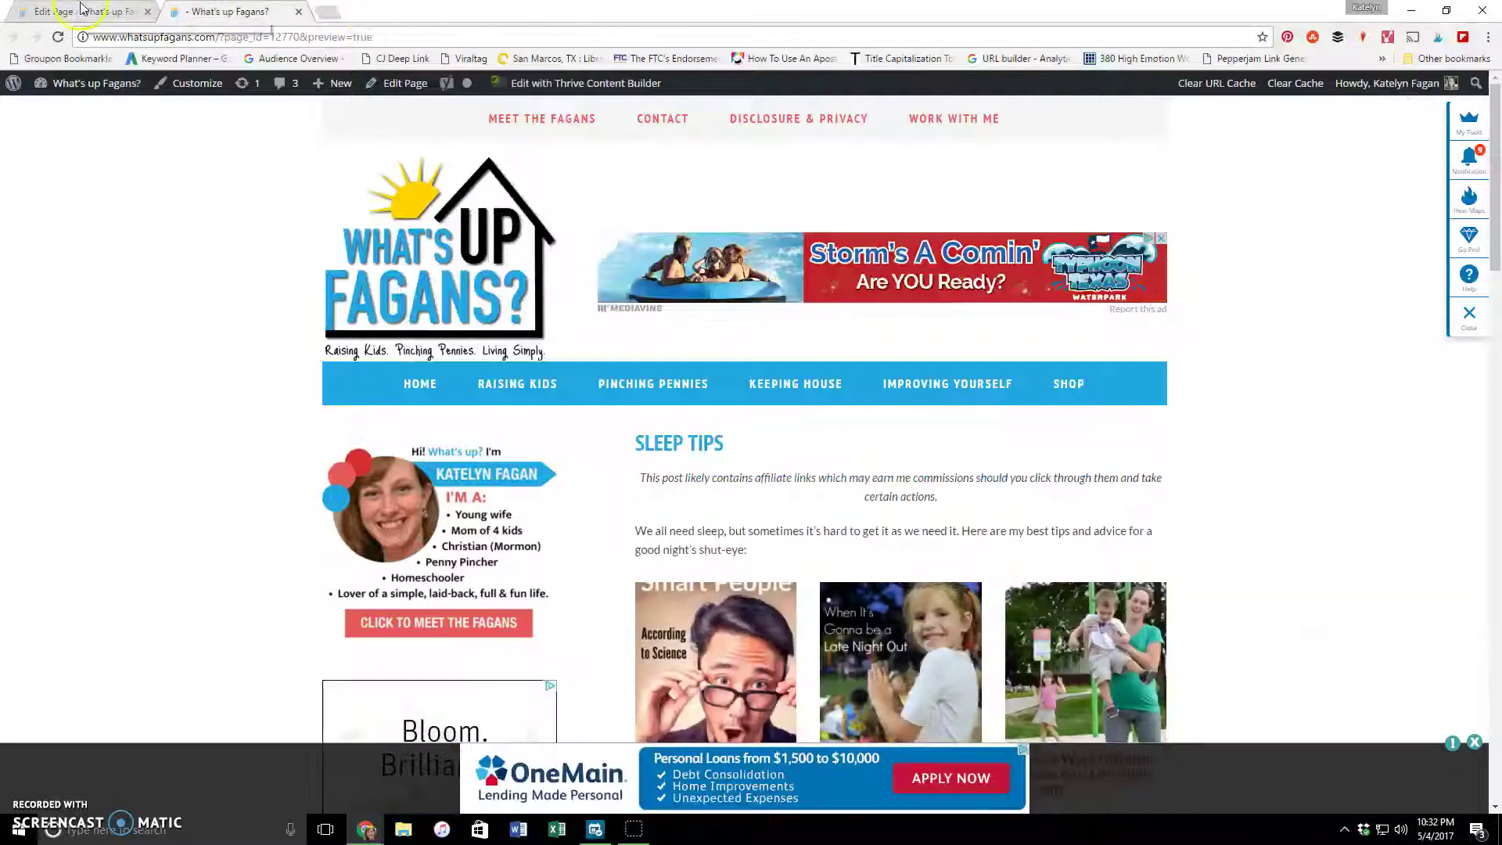
pyautogui.click(82, 10)
pyautogui.moveTo(77, 630)
pyautogui.moveTo(67, 550)
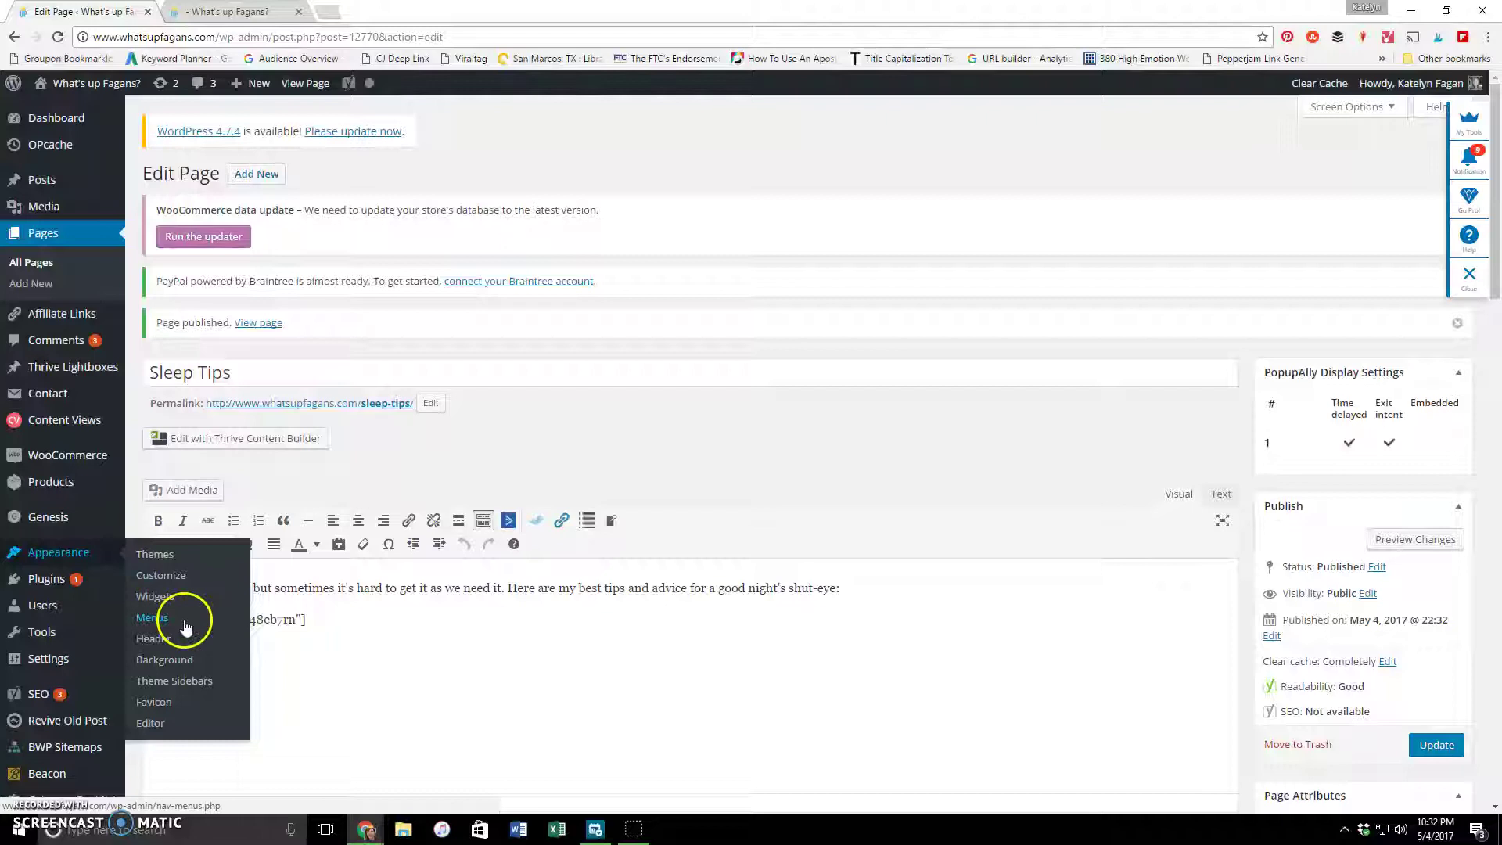
# Drag the Sleep Tips menu item up beside the Sleep item under Health.
pyautogui.scroll(-3, 697, 375)
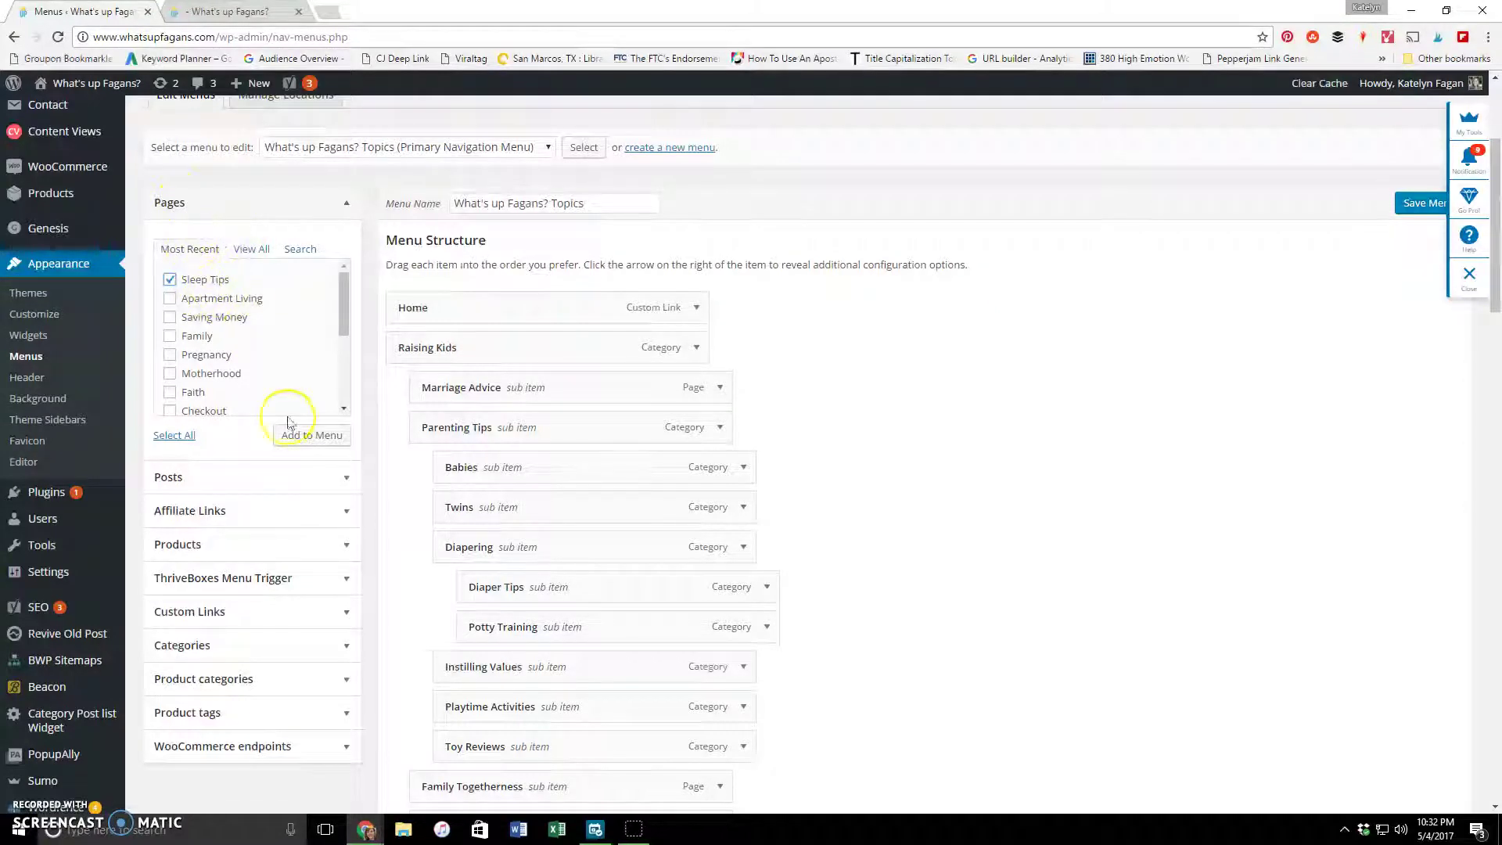
pyautogui.scroll(-20, 807, 423)
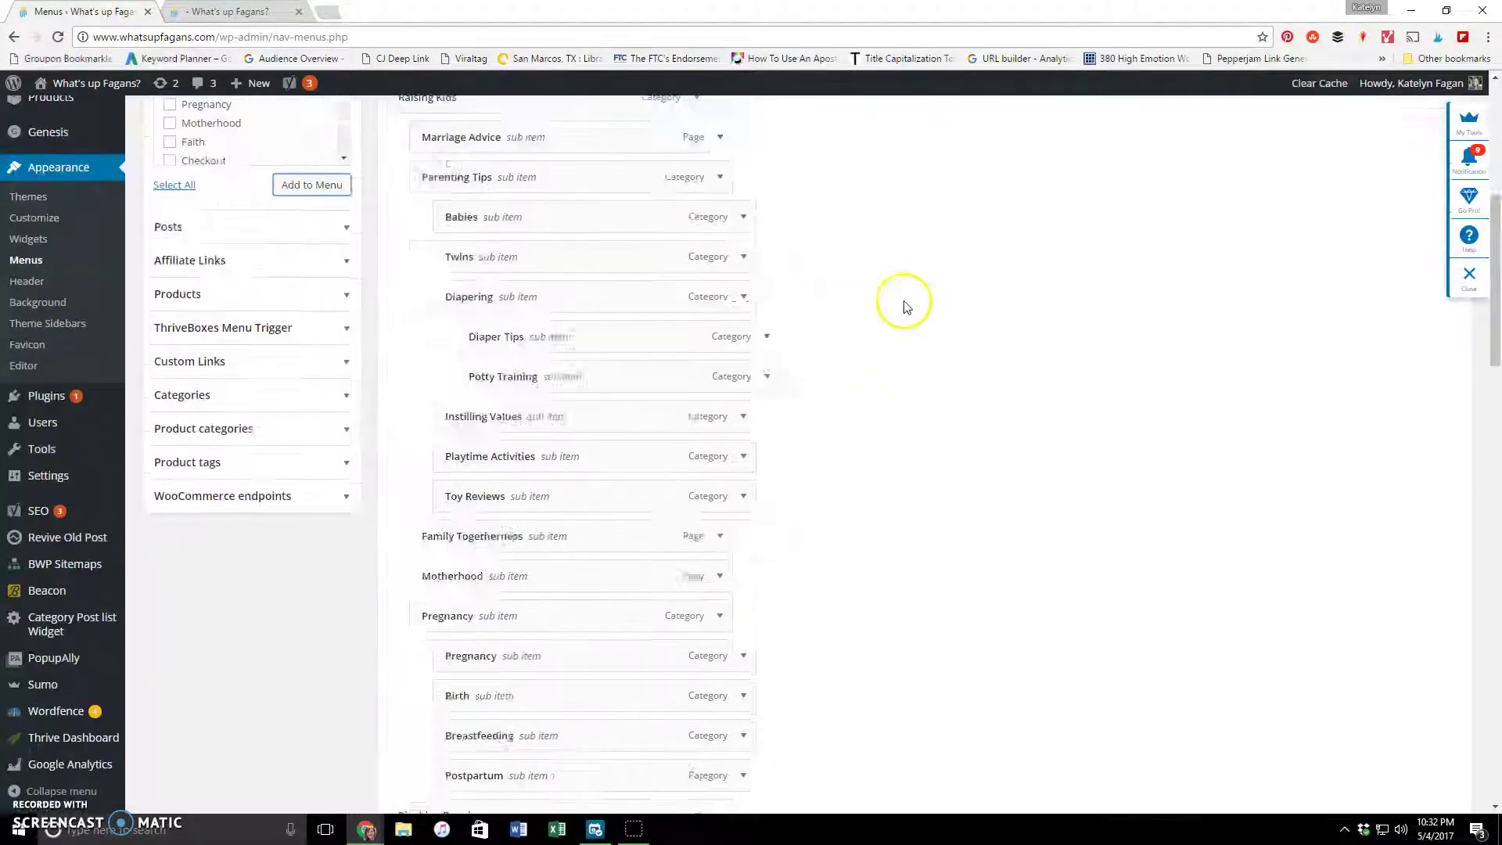
pyautogui.scroll(-5, 688, 313)
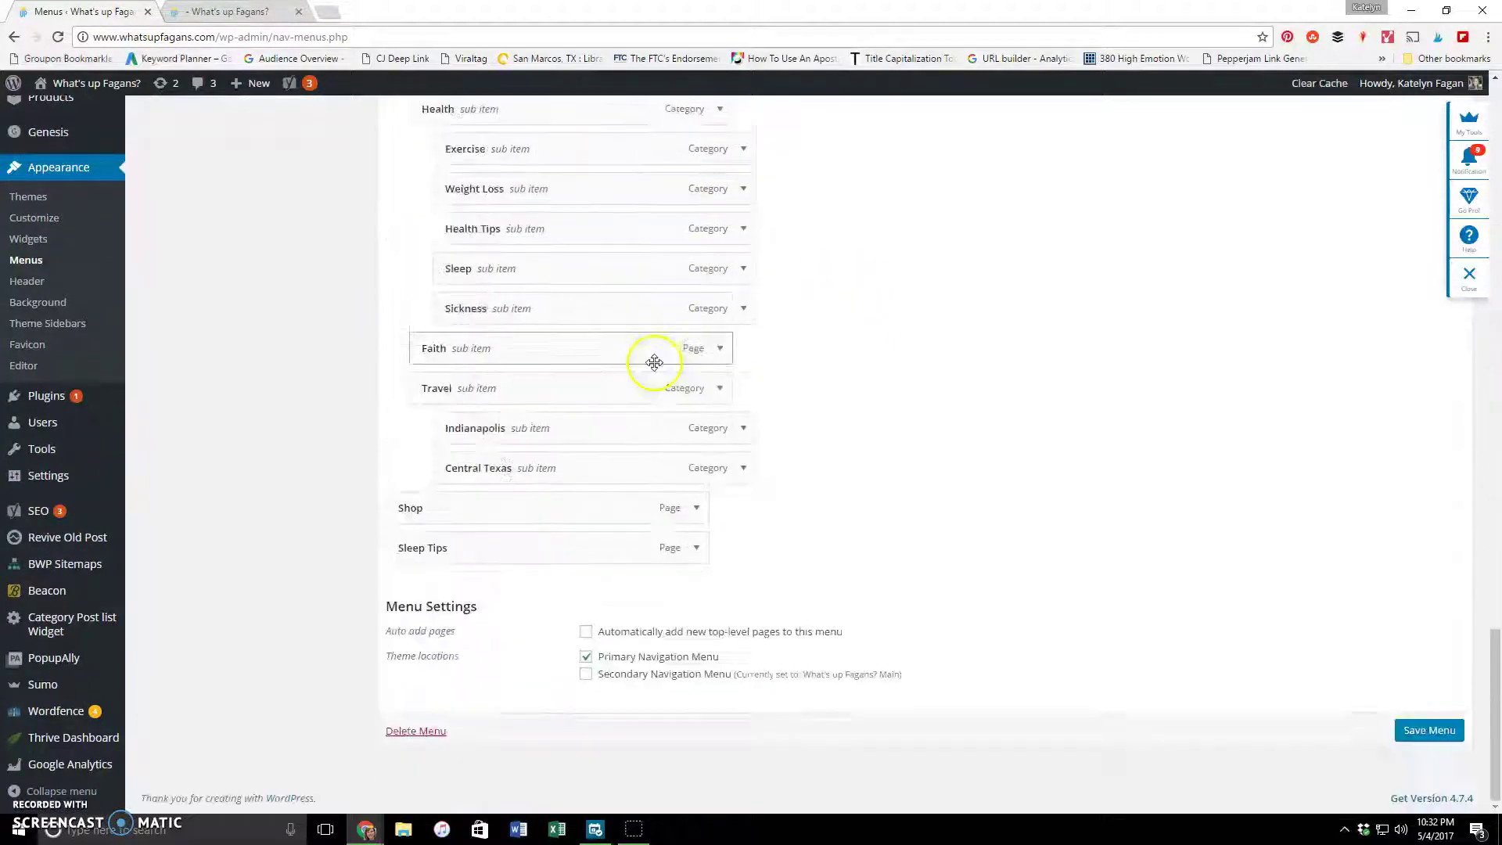
pyautogui.moveTo(429, 556)
pyautogui.mouseDown()
pyautogui.moveTo(515, 348)
pyautogui.moveTo(526, 268)
pyautogui.moveTo(485, 306)
pyautogui.mouseUp()
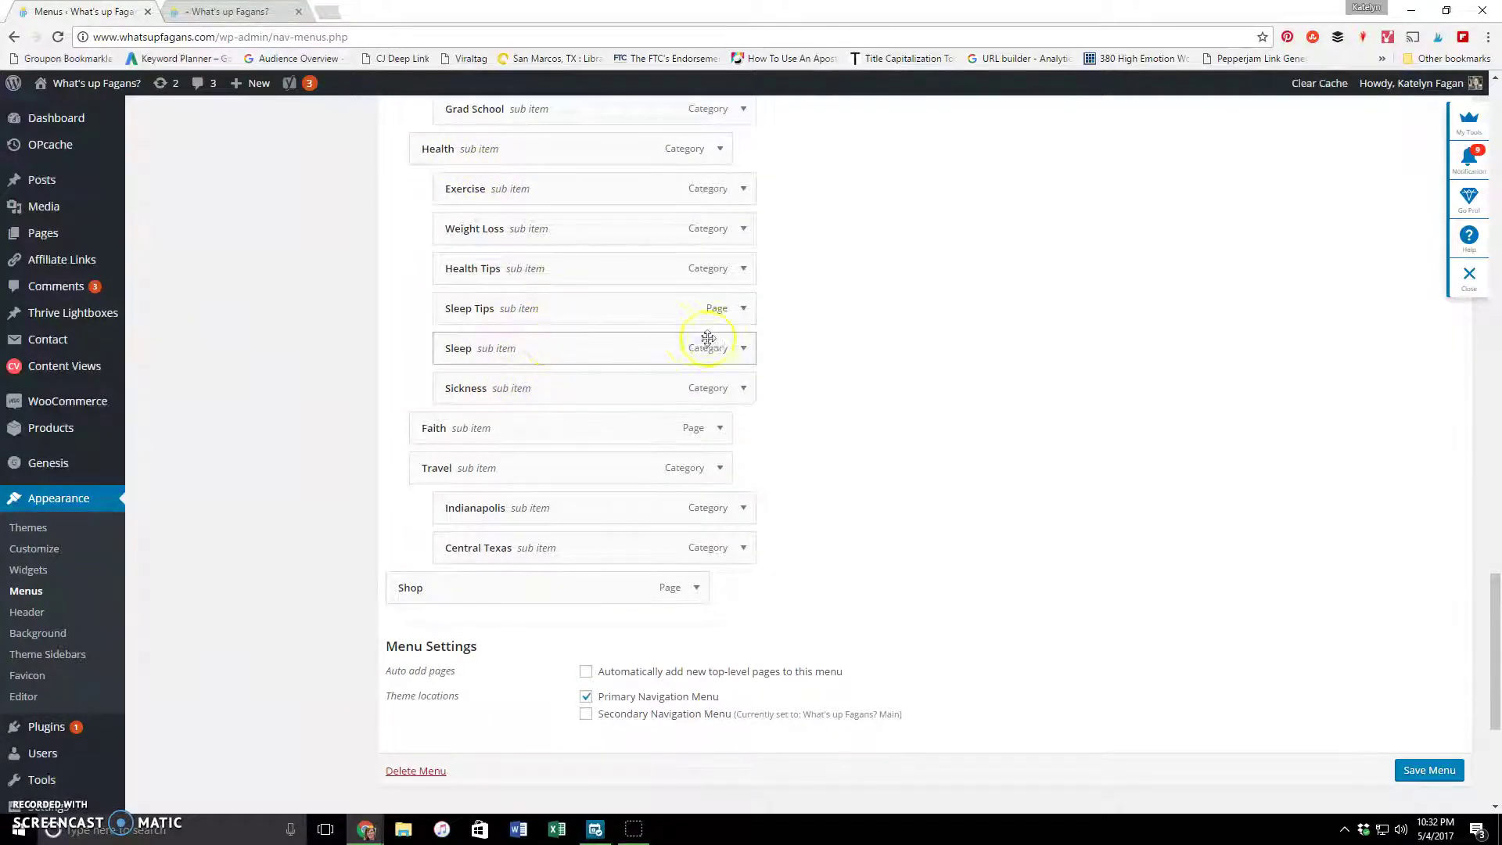
# Remove the Sleep category item from the menu and save the menu.
pyautogui.click(740, 348)
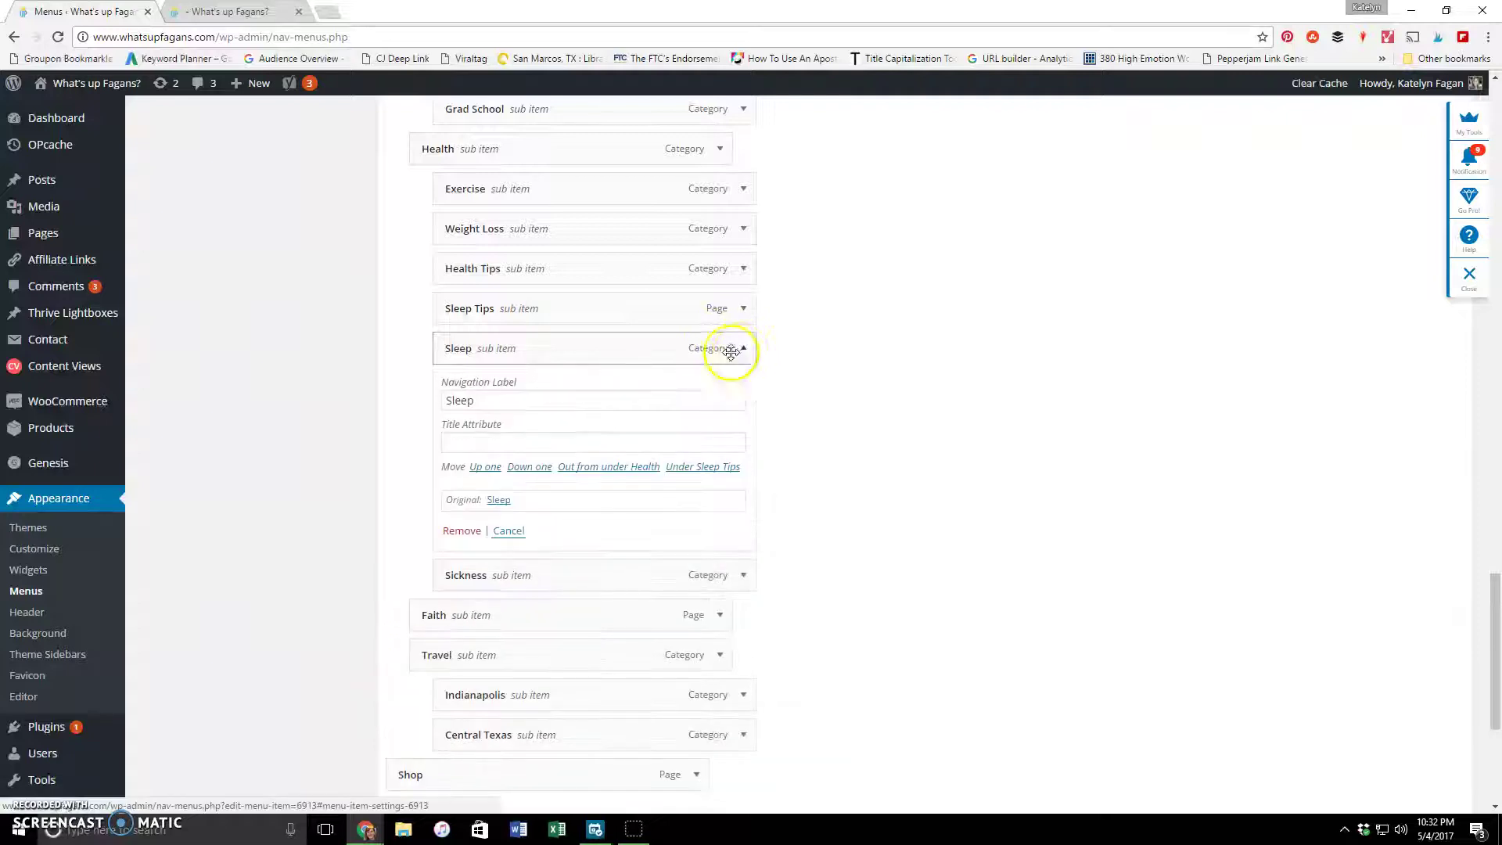
pyautogui.click(463, 531)
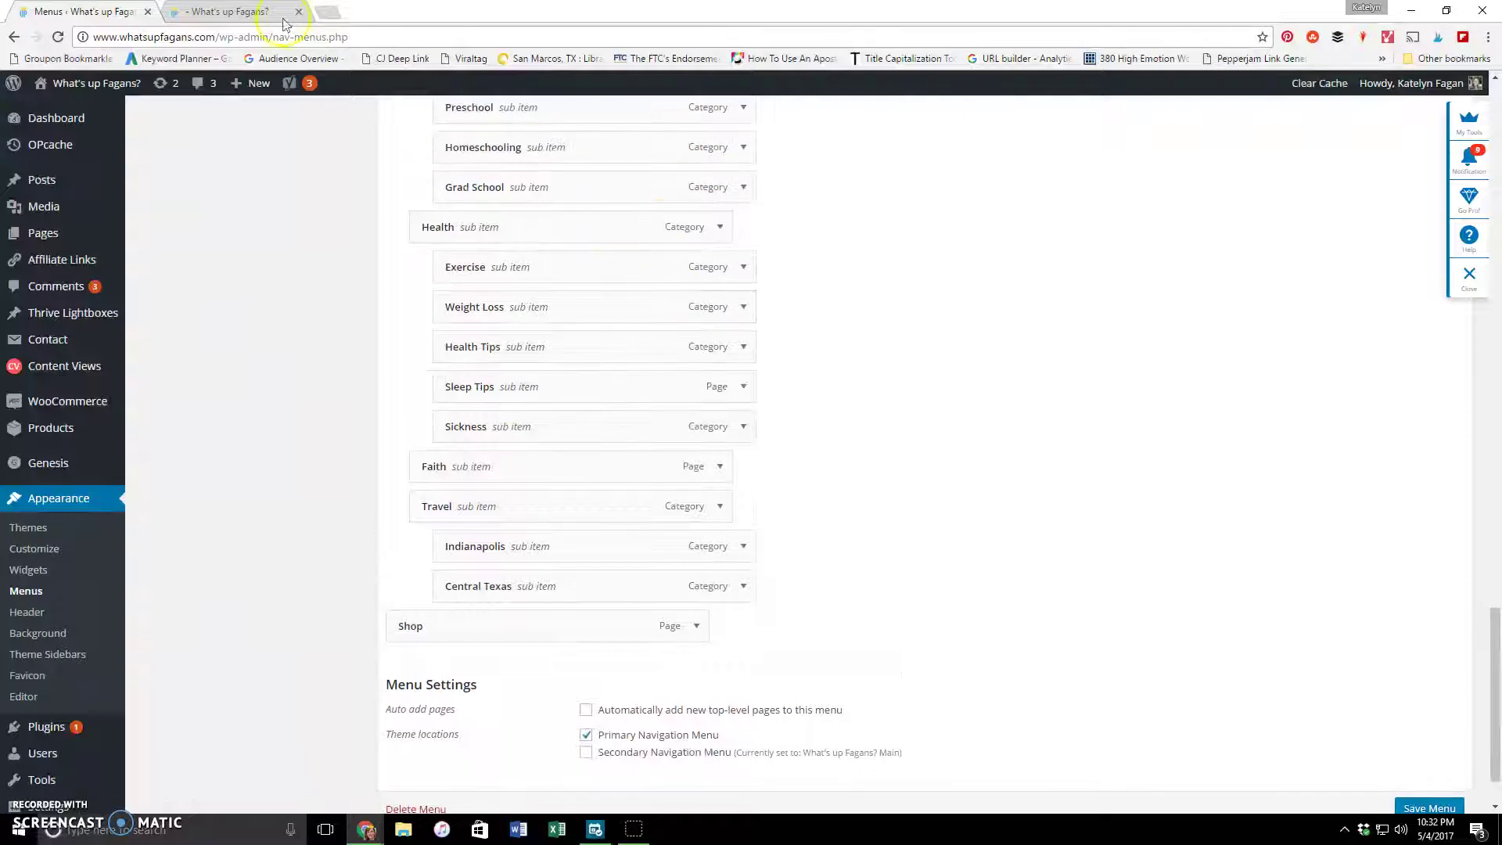
pyautogui.scroll(-4, 749, 531)
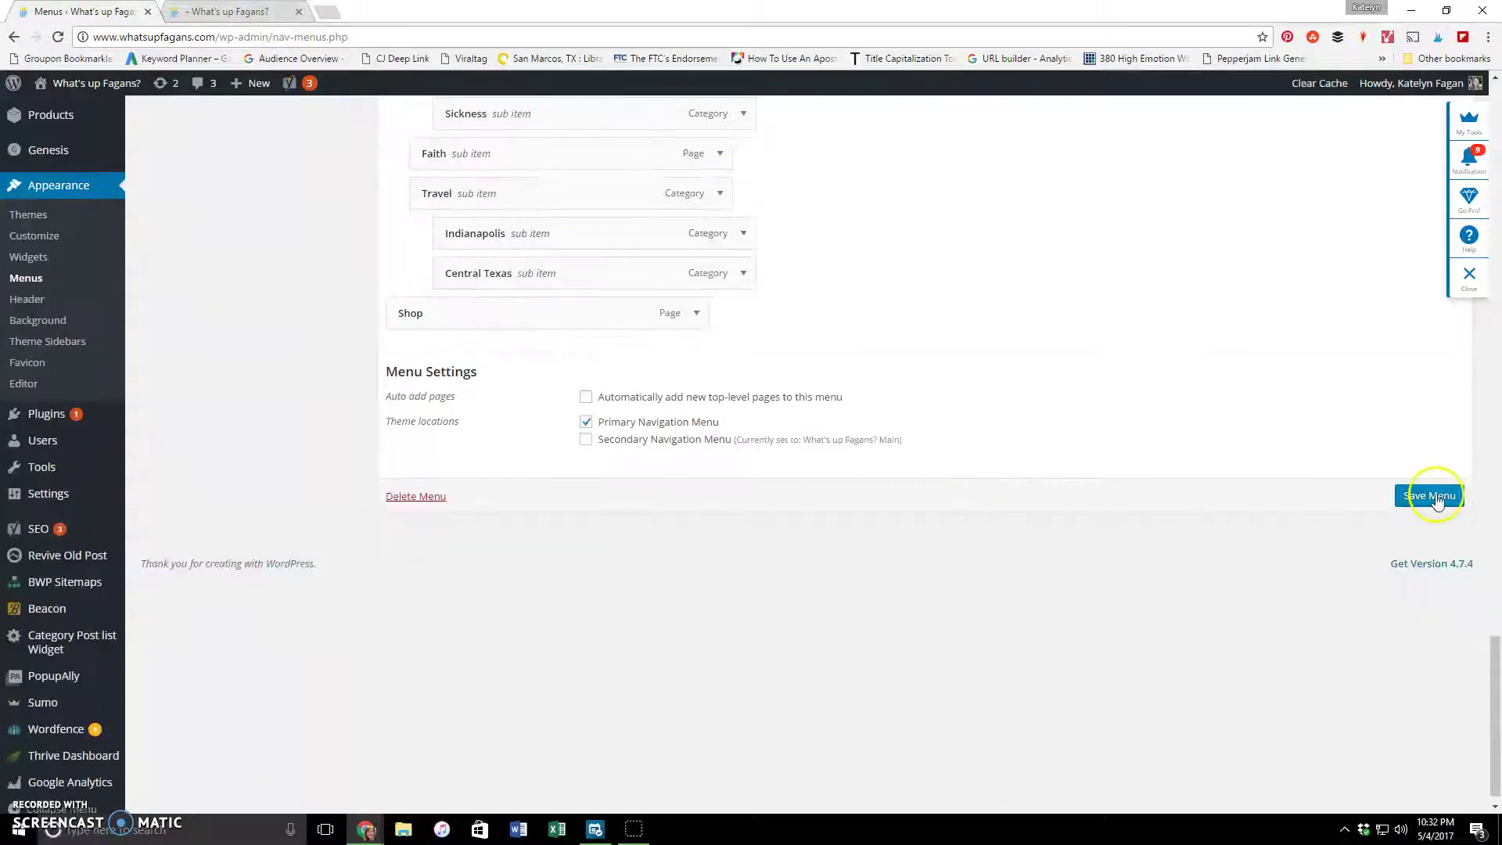
pyautogui.click(1257, 458)
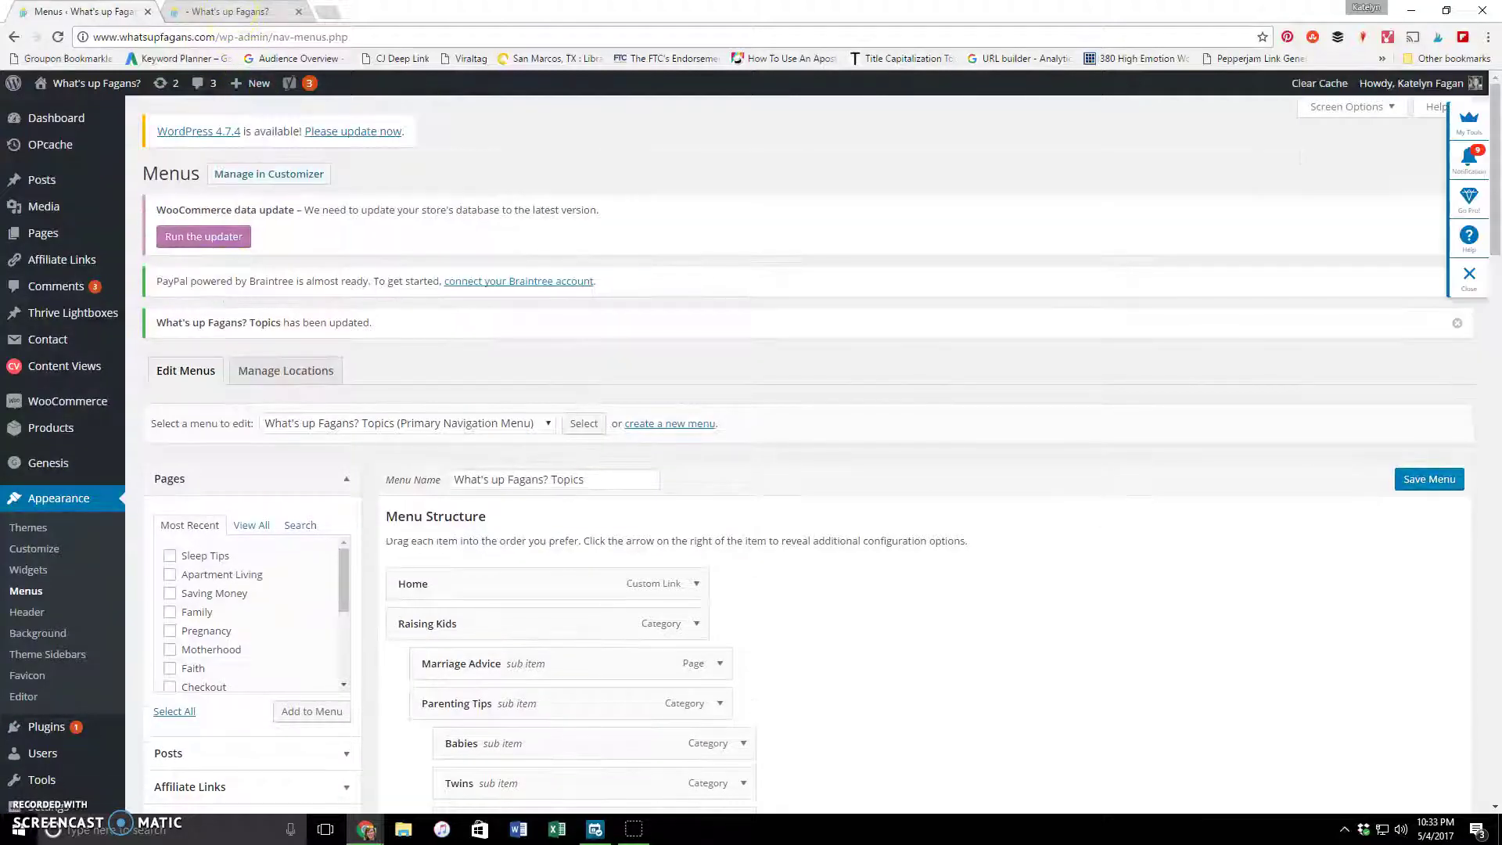
# Reload the live site and open Sleep Tips from the Improving Yourself > Health menu.
pyautogui.click(231, 12)
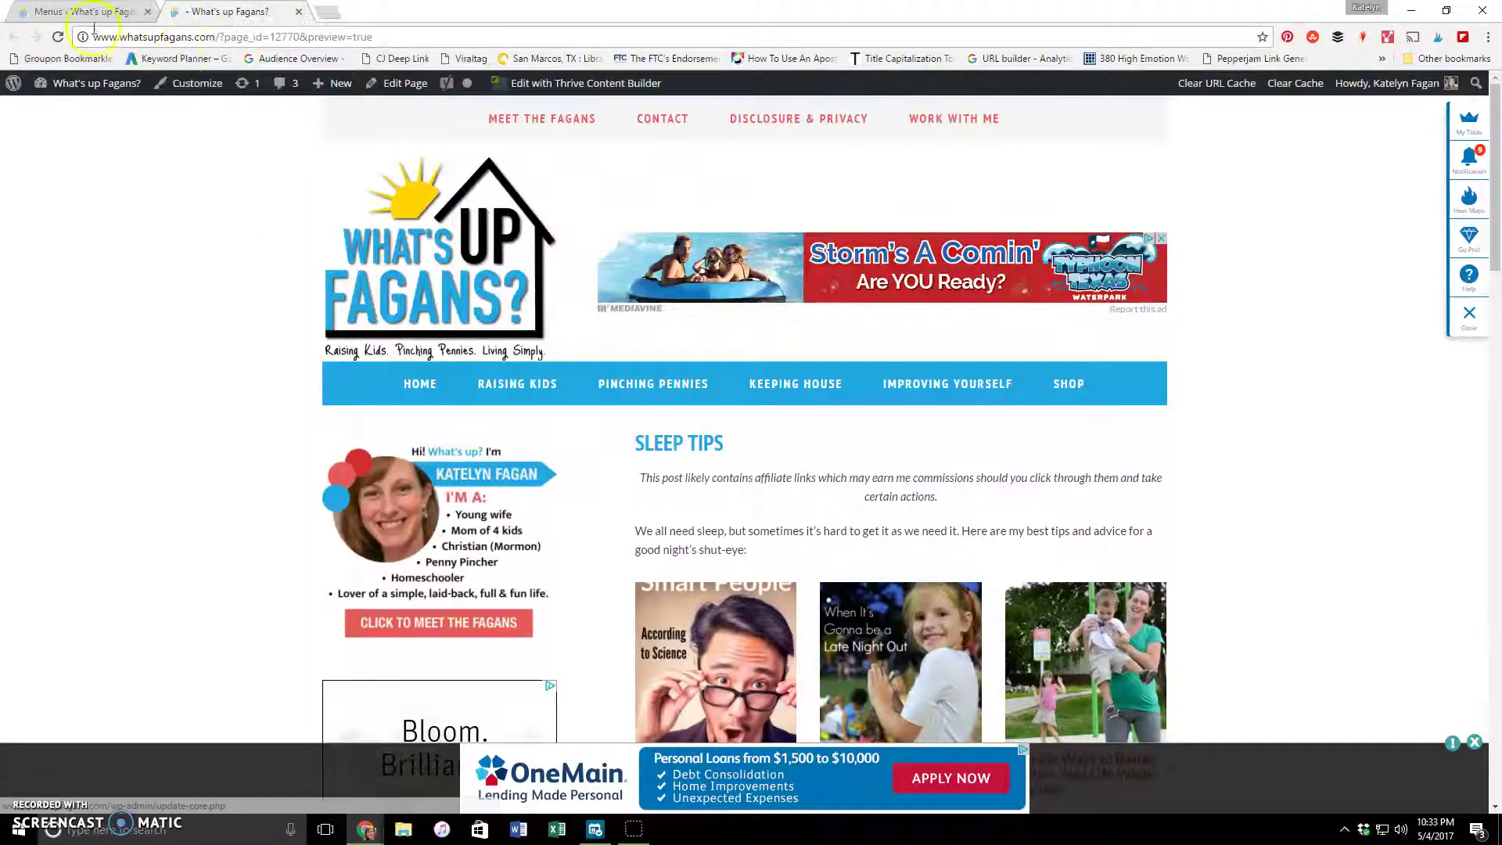
pyautogui.click(58, 38)
pyautogui.click(420, 312)
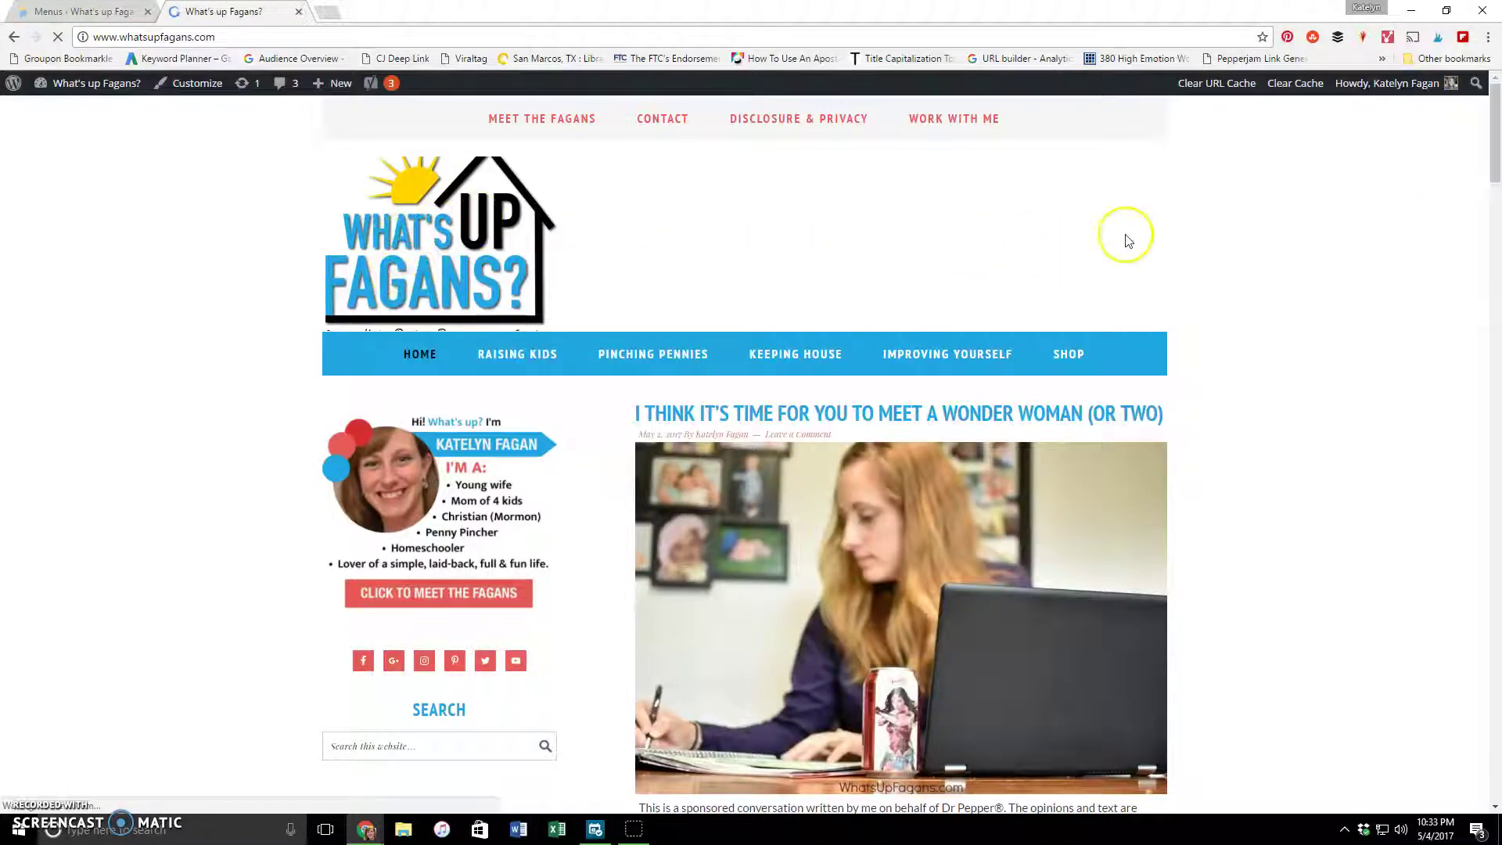
pyautogui.moveTo(942, 393)
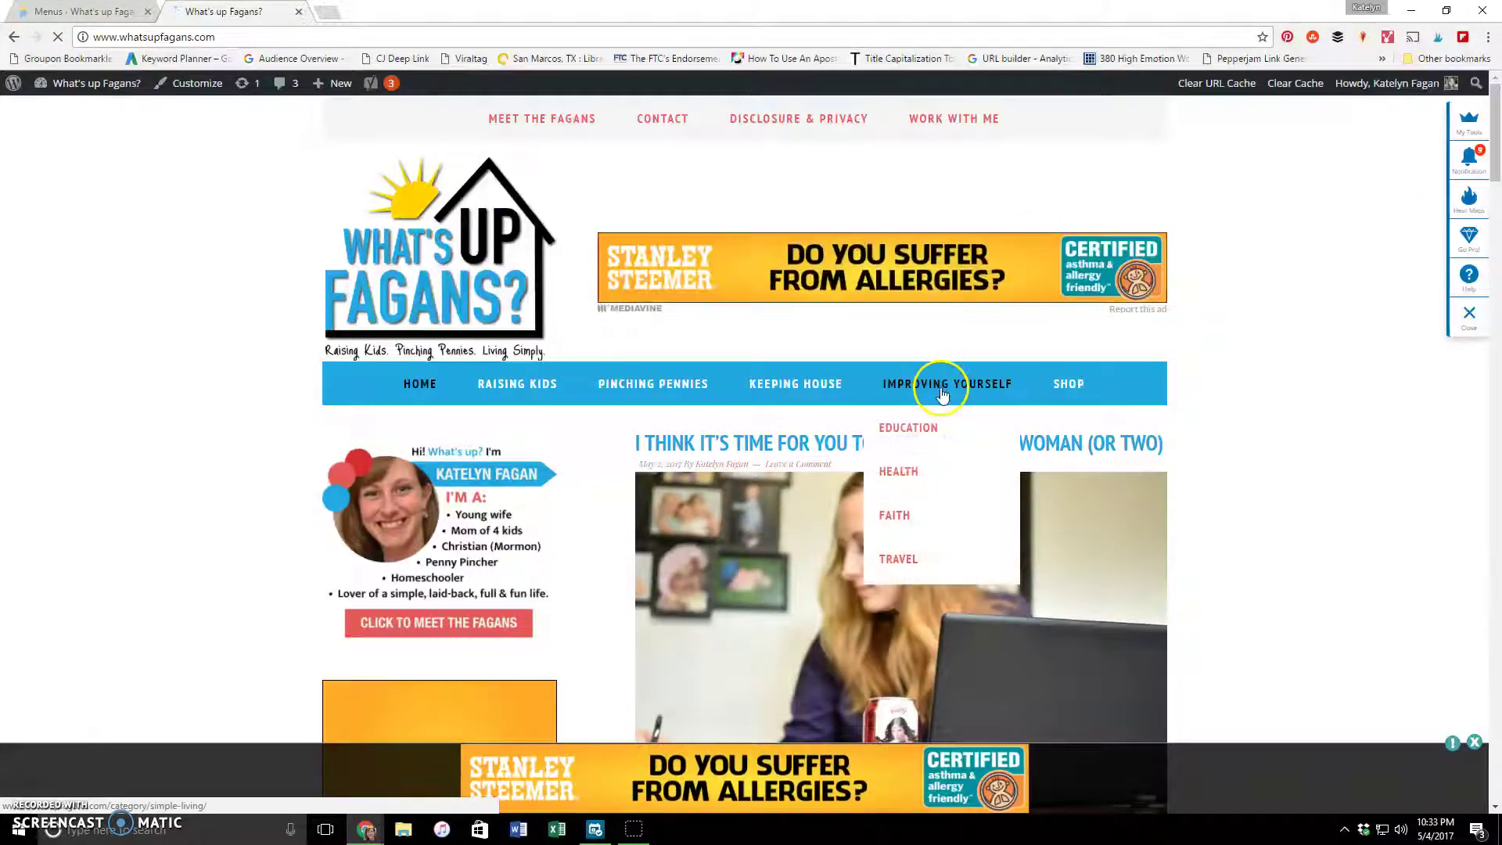
pyautogui.moveTo(931, 471)
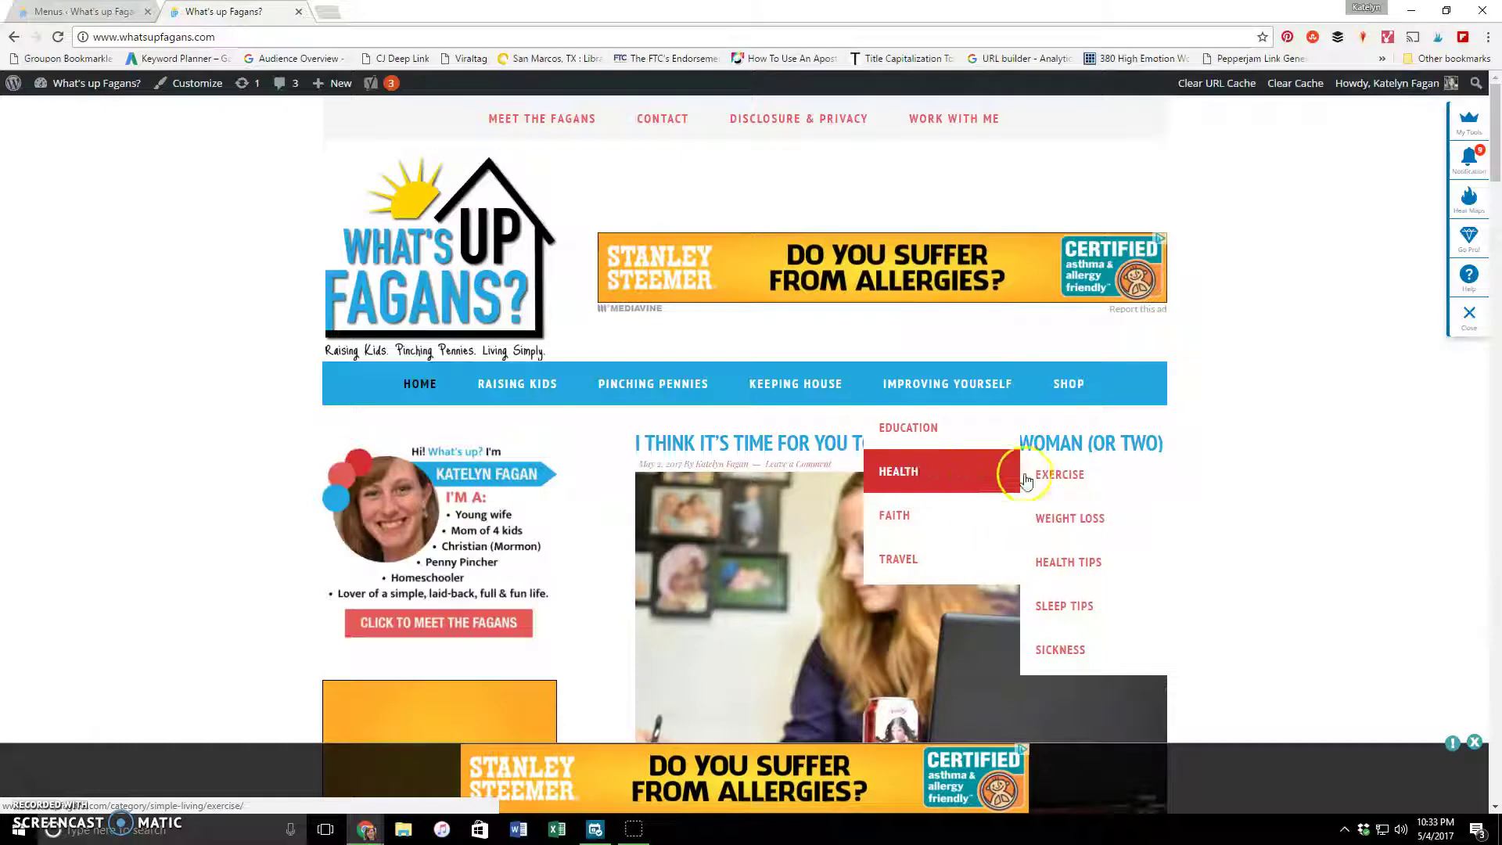
pyautogui.click(1099, 607)
# Browse the Sleep Tips post grid and open the Reflections post.
pyautogui.scroll(-1, 1185, 307)
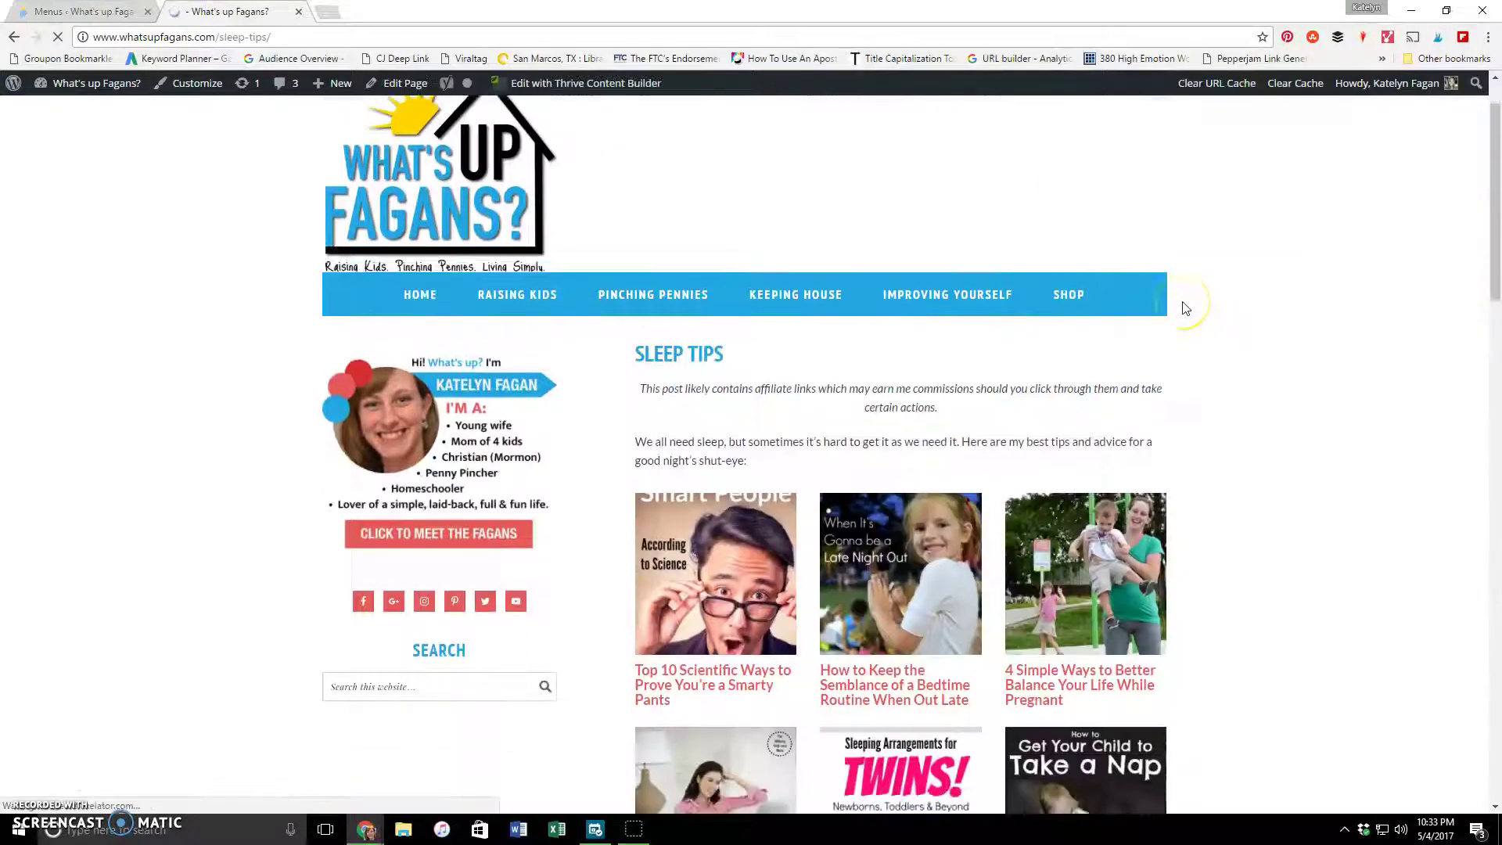
pyautogui.scroll(-4, 1185, 307)
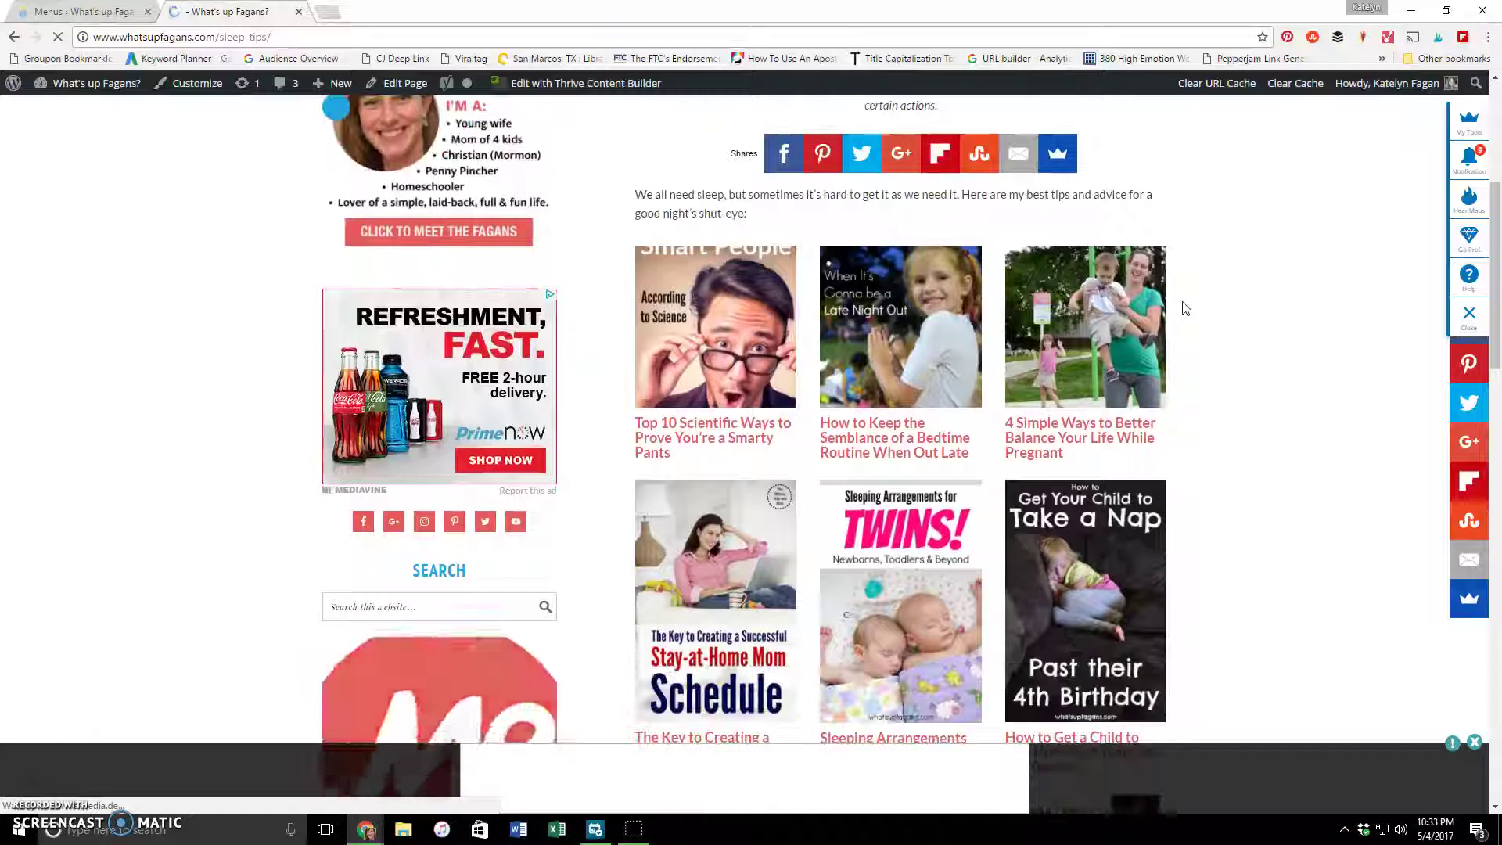
pyautogui.scroll(-1, 1185, 301)
pyautogui.scroll(-4, 1153, 493)
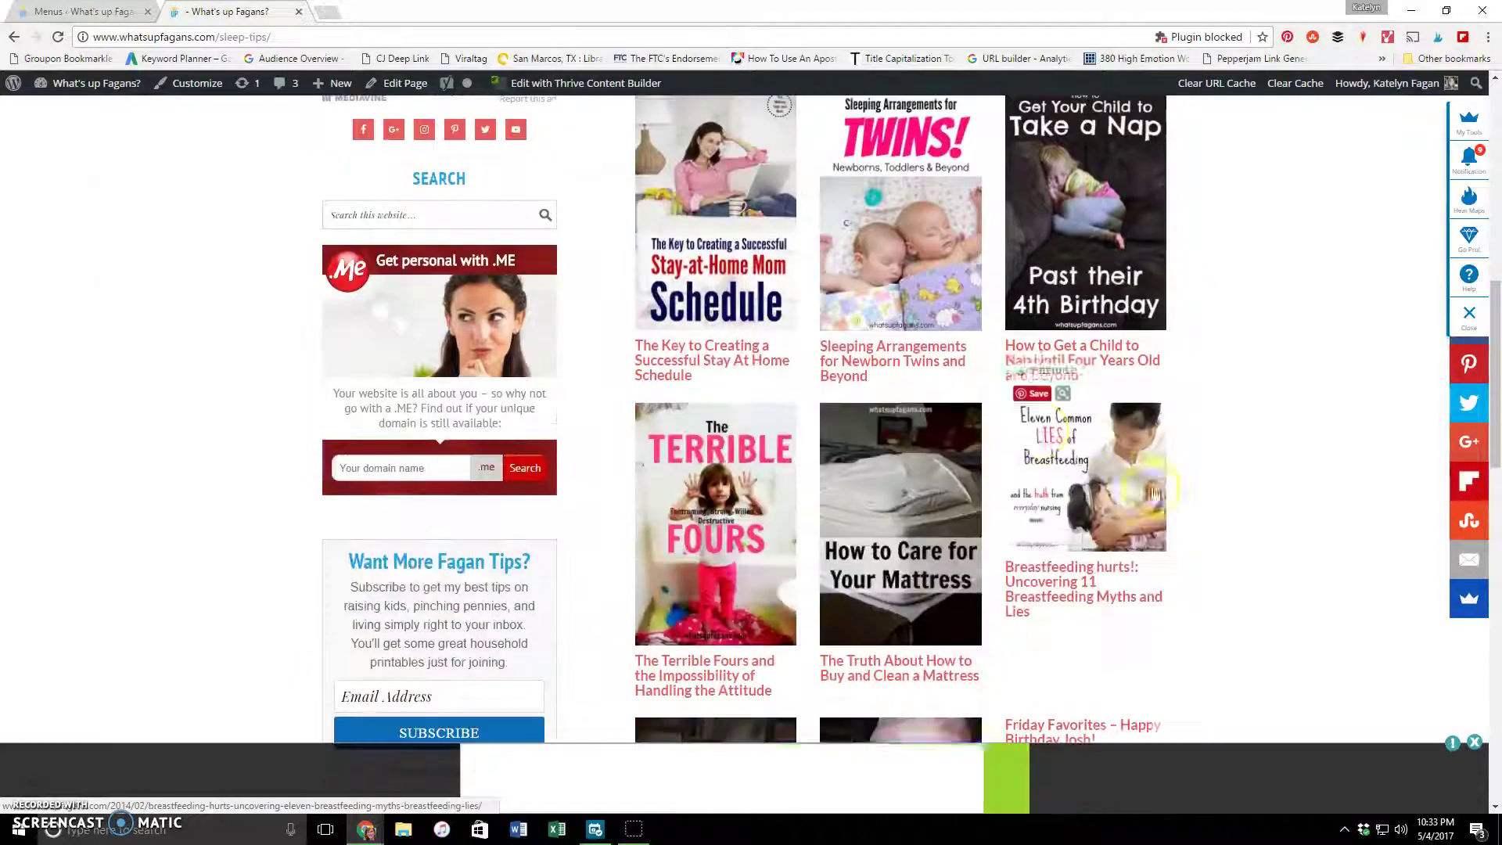
pyautogui.scroll(-2, 1103, 391)
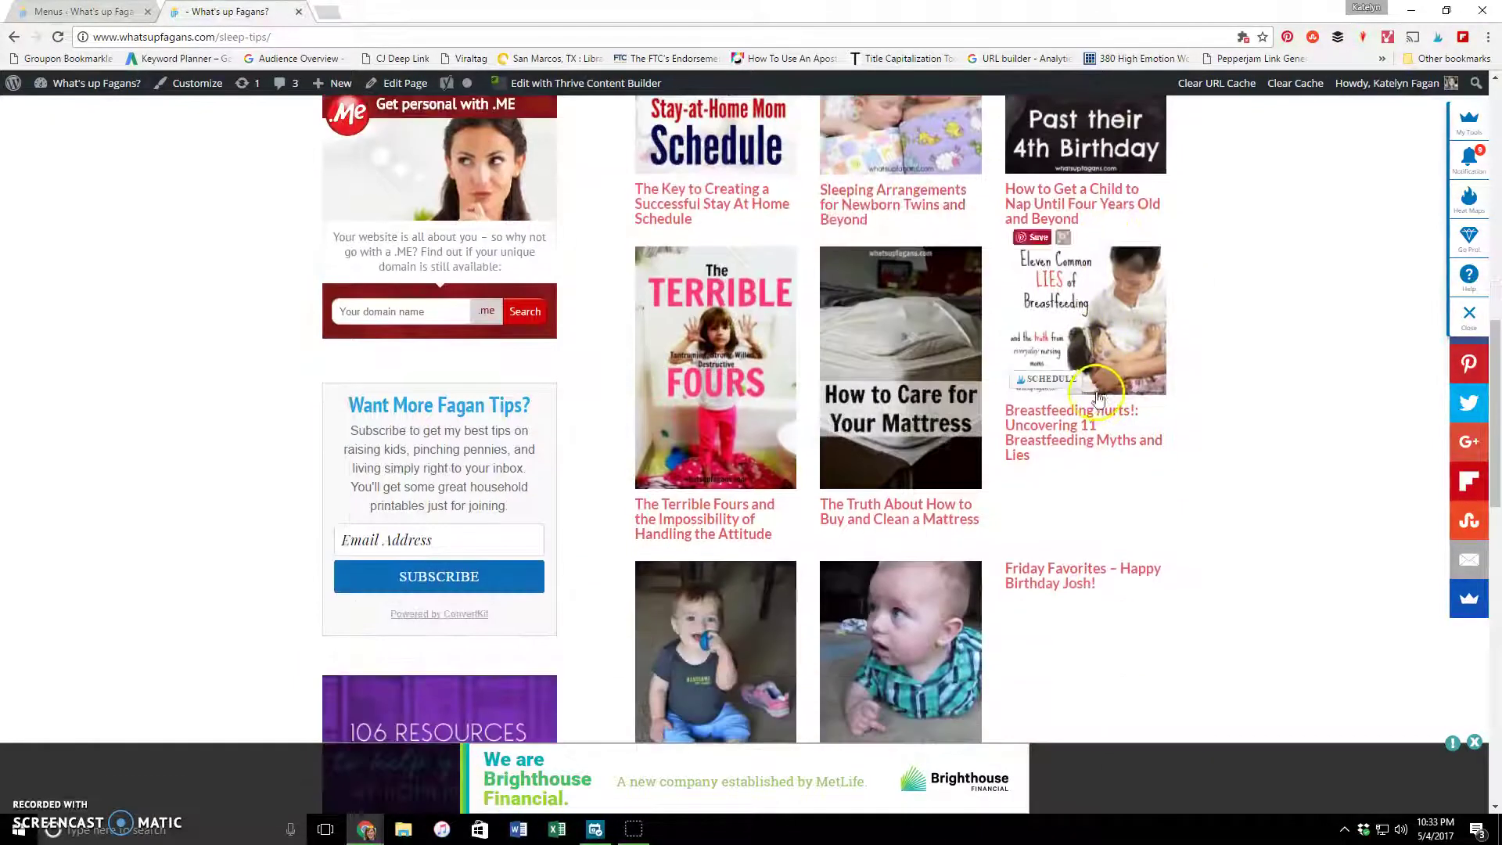
pyautogui.scroll(-7, 704, 520)
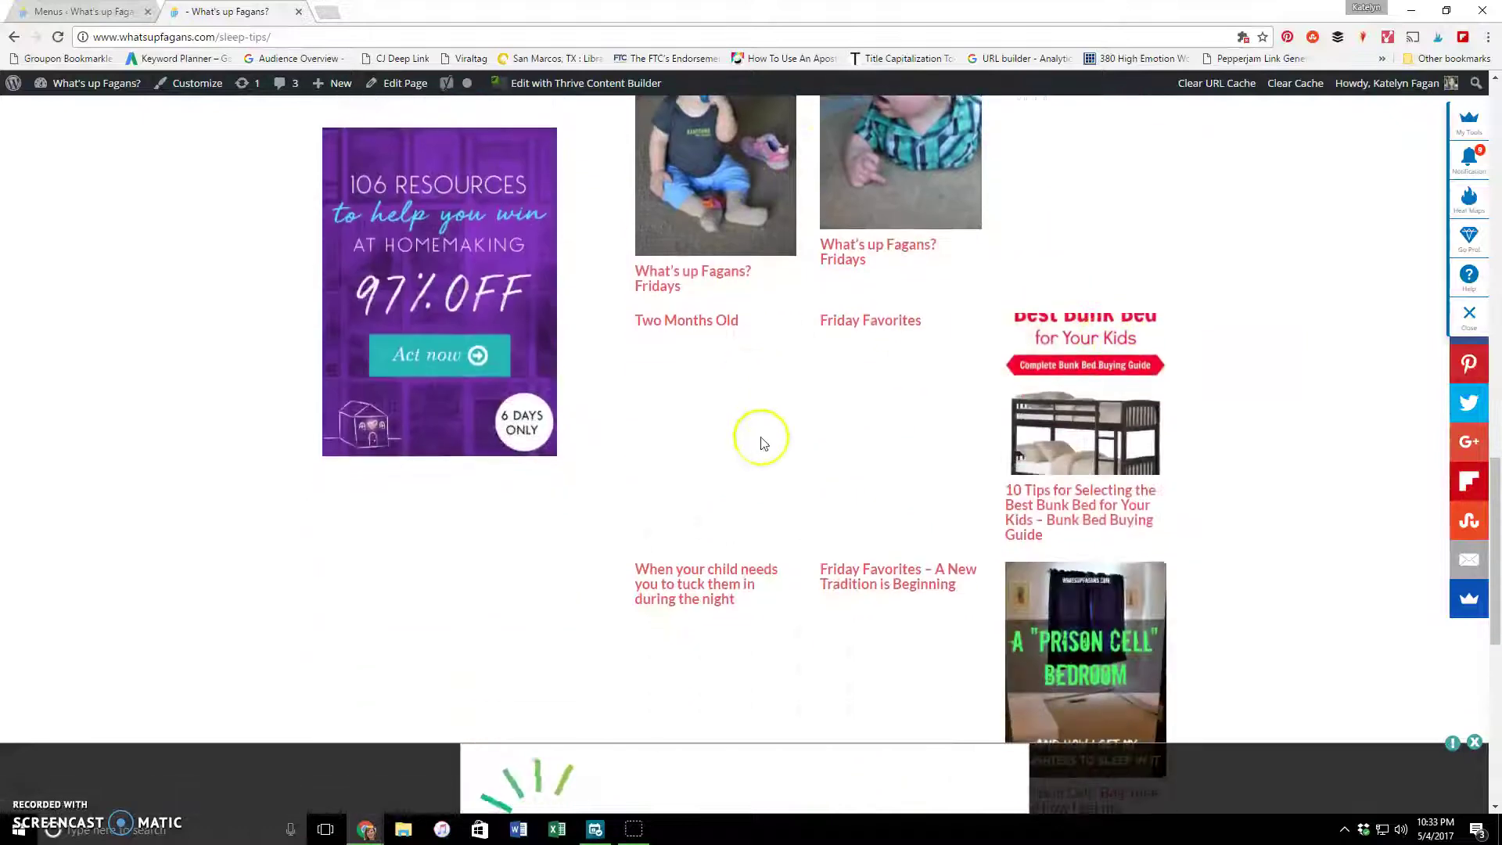
pyautogui.scroll(-8, 1174, 352)
pyautogui.scroll(8, 1089, 403)
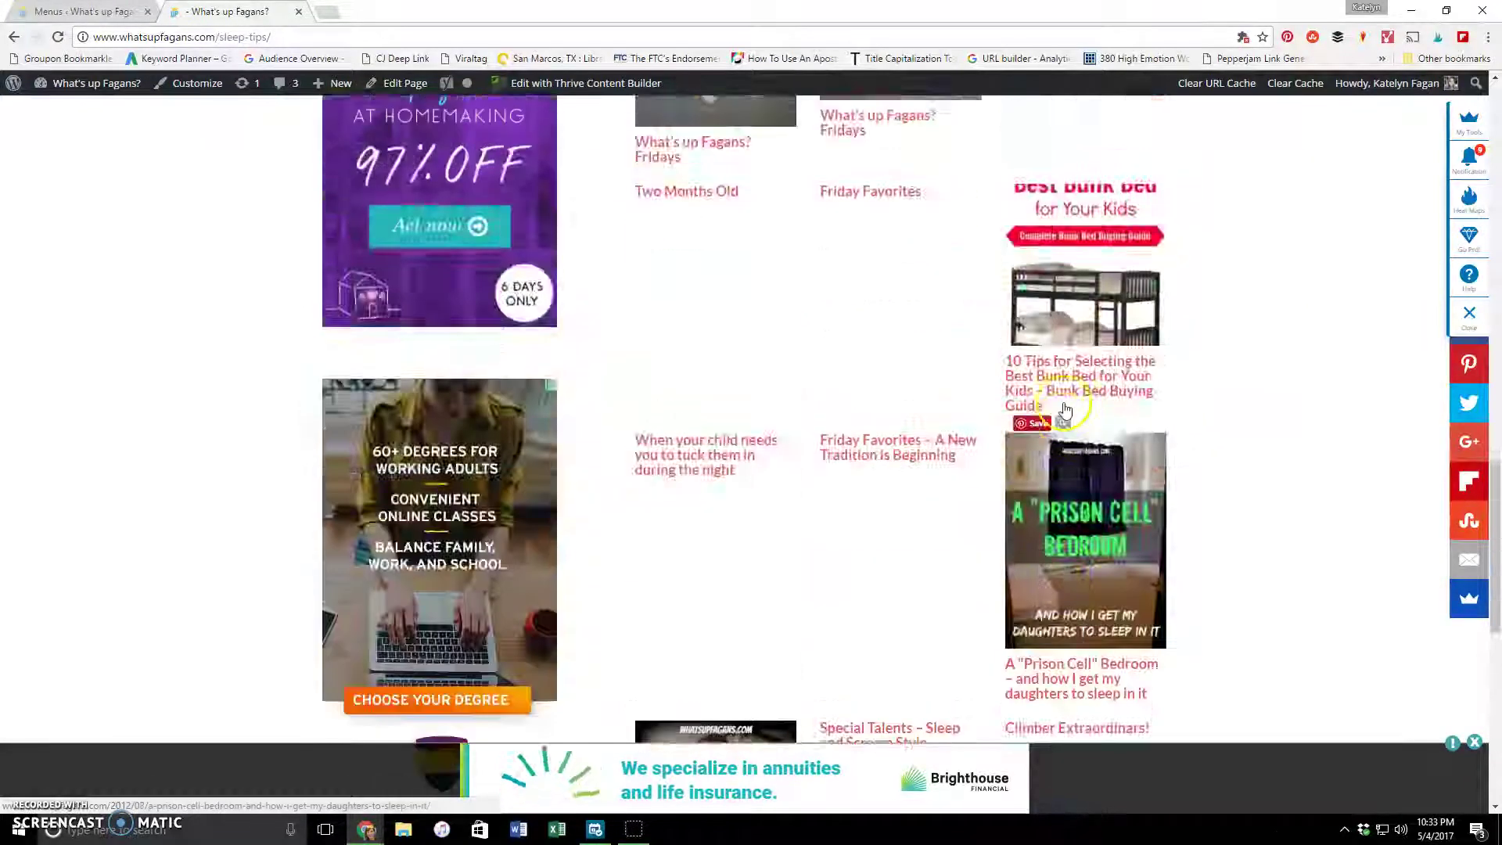
pyautogui.scroll(10, 1063, 407)
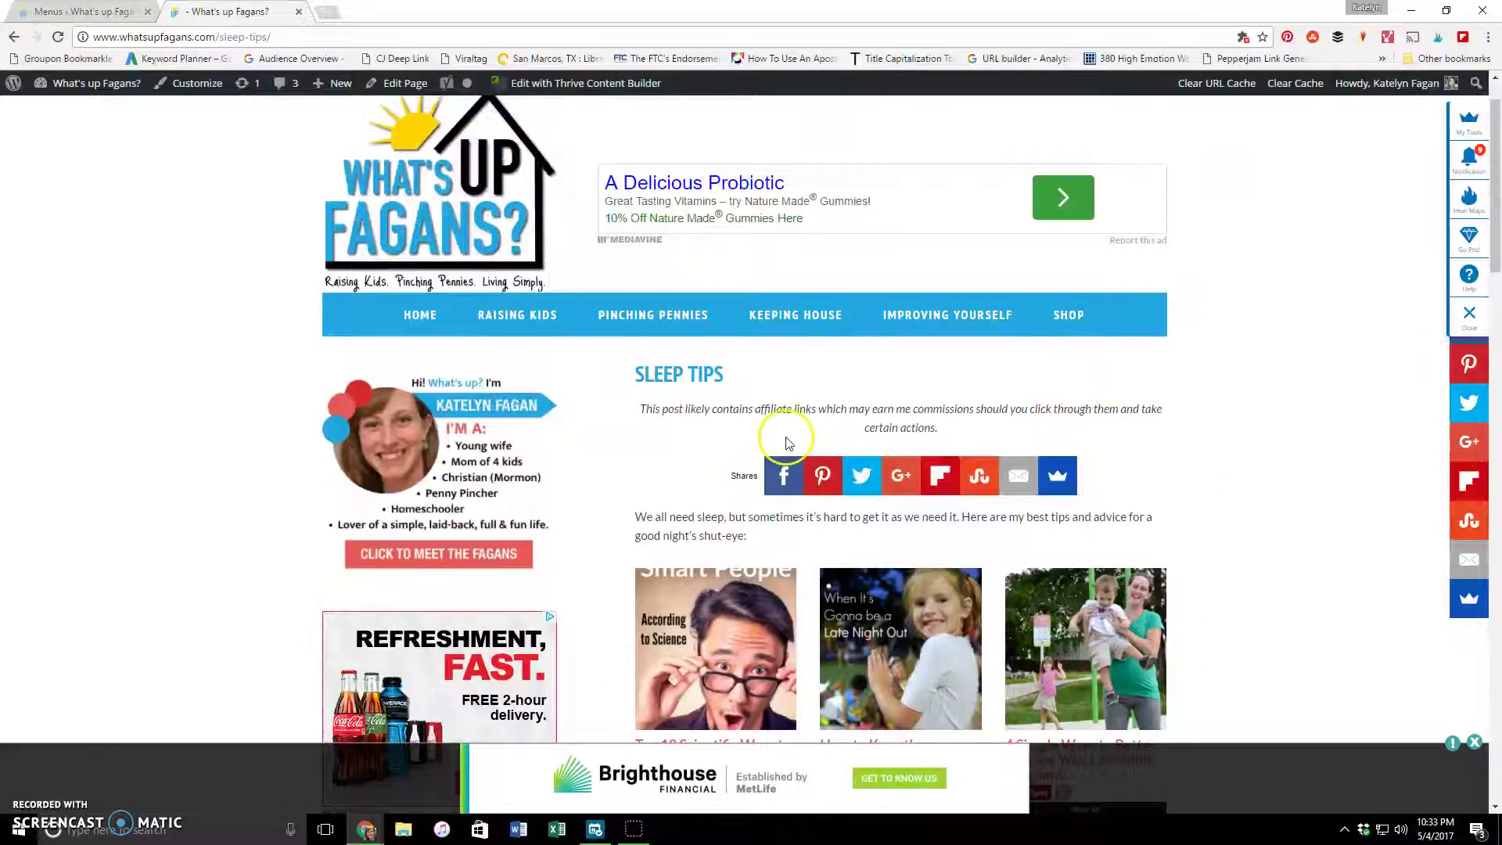
pyautogui.scroll(-10, 786, 443)
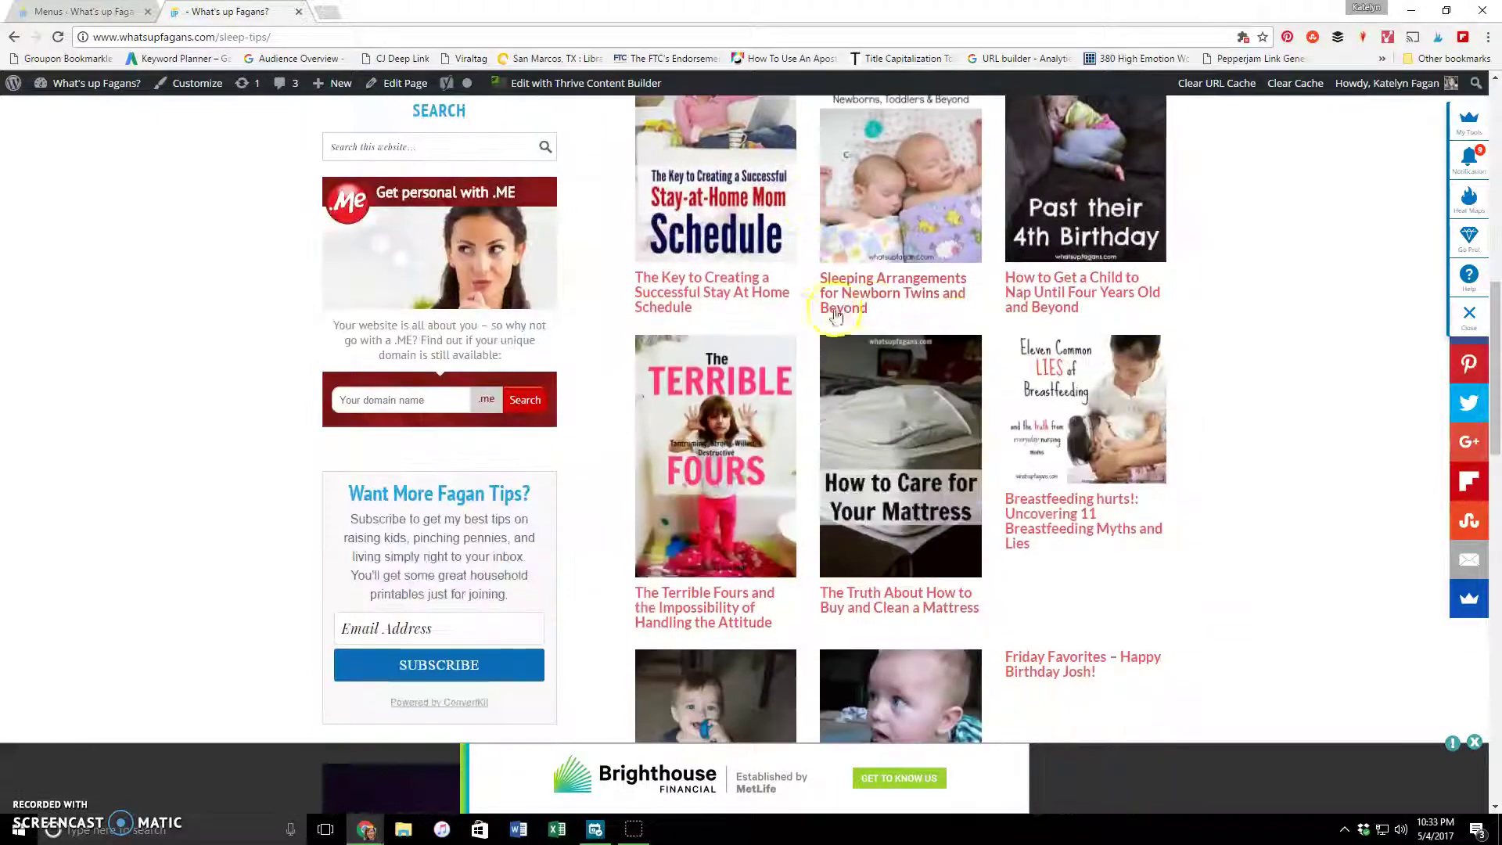
pyautogui.scroll(-10, 799, 327)
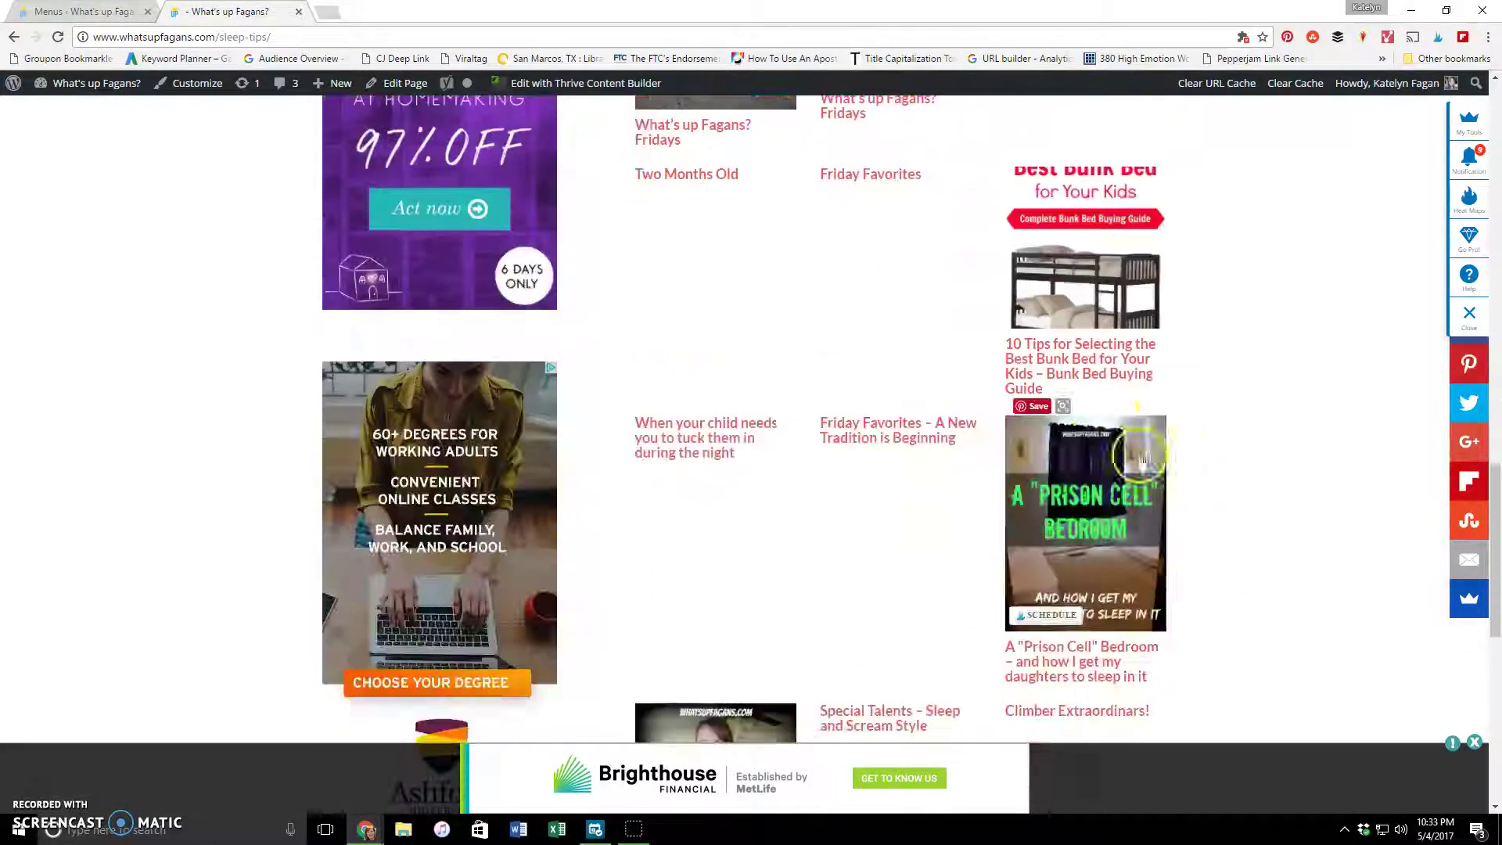
pyautogui.scroll(-4, 951, 514)
pyautogui.scroll(14, 1076, 513)
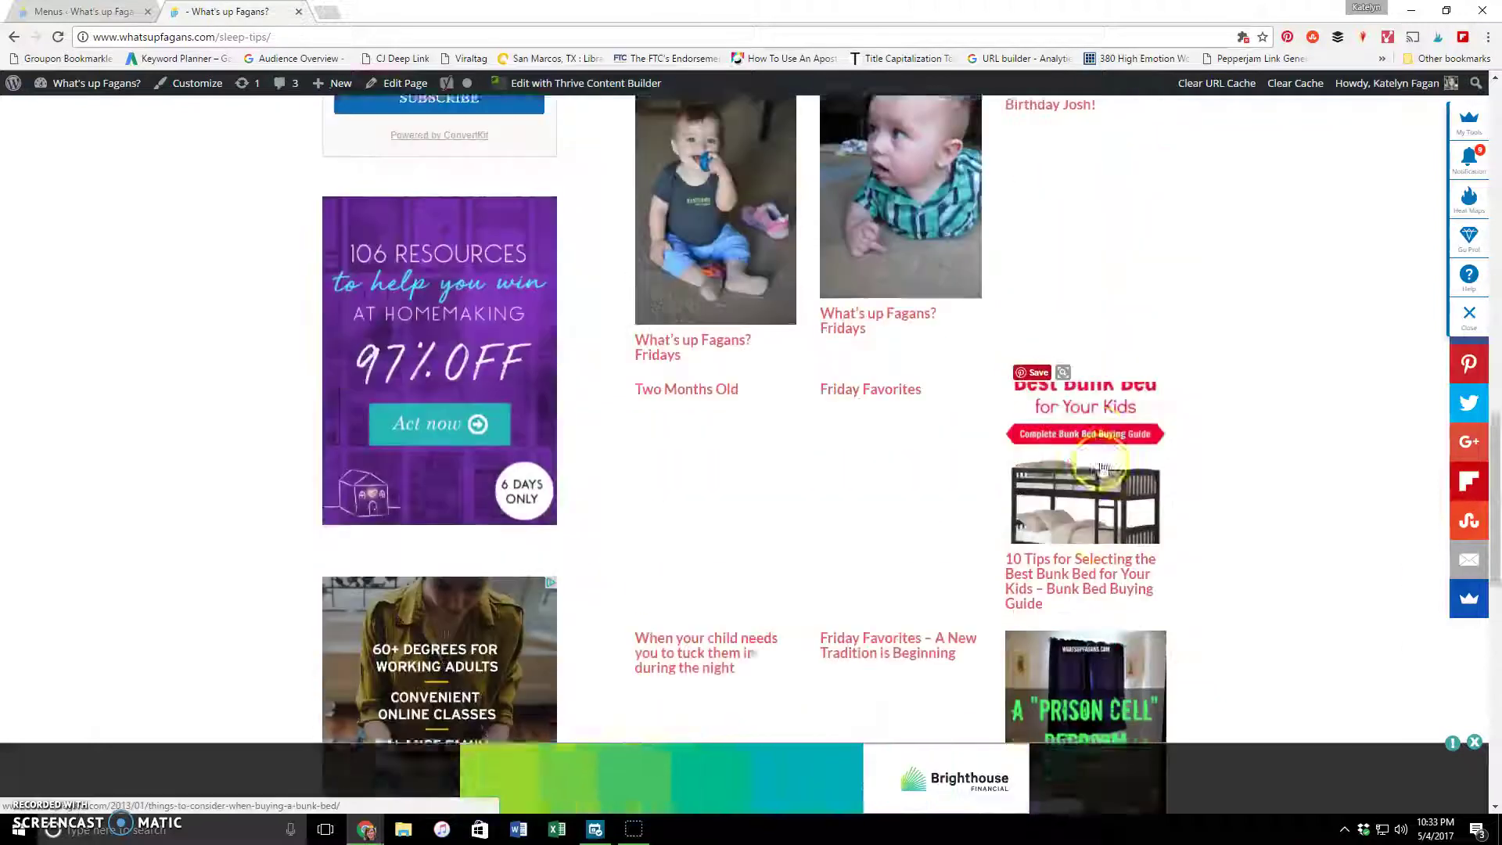
pyautogui.scroll(8, 1099, 461)
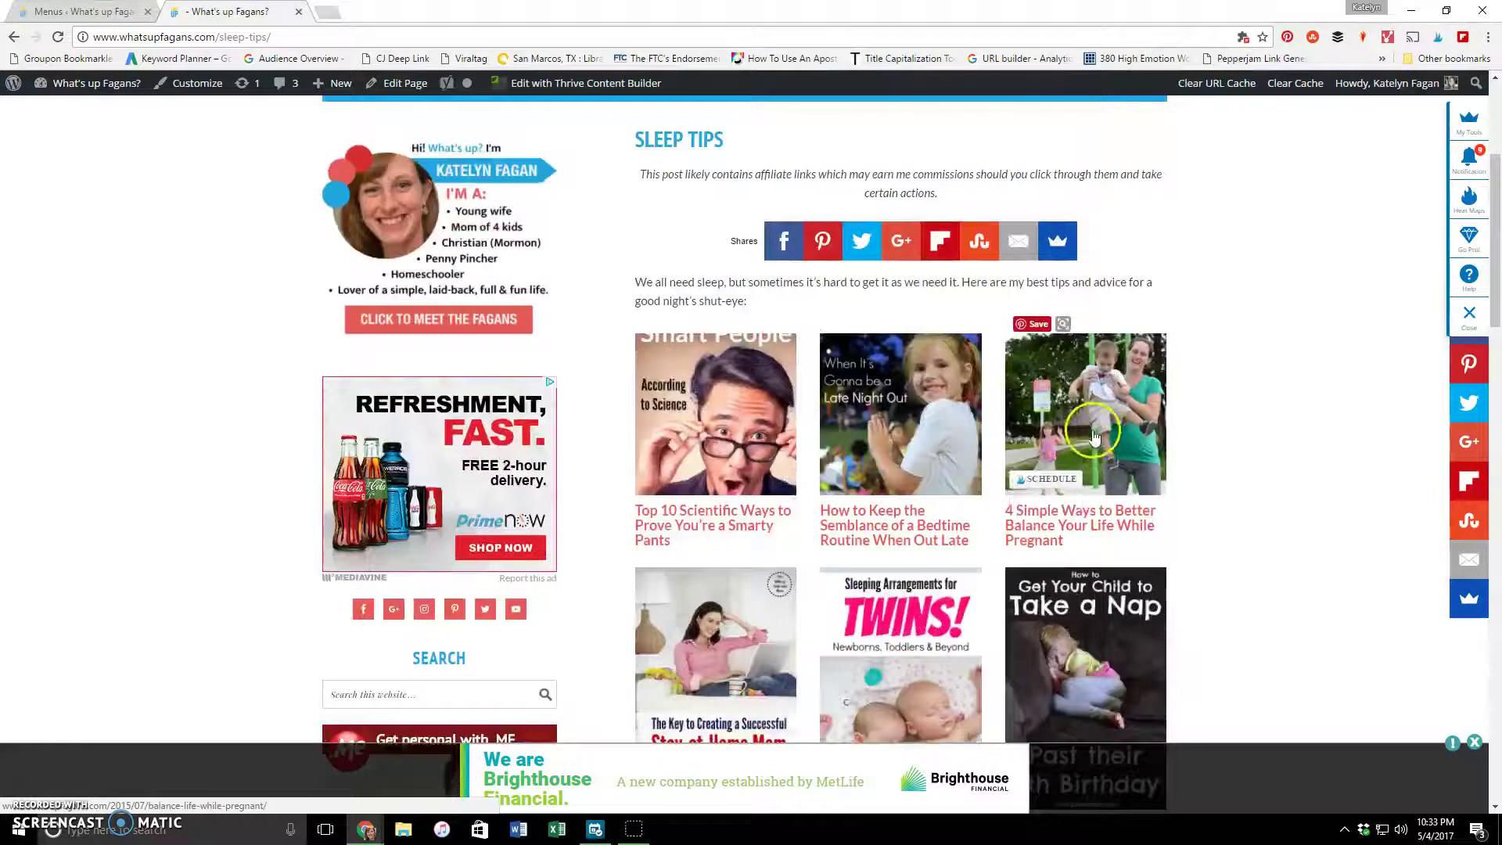
pyautogui.scroll(1, 1129, 379)
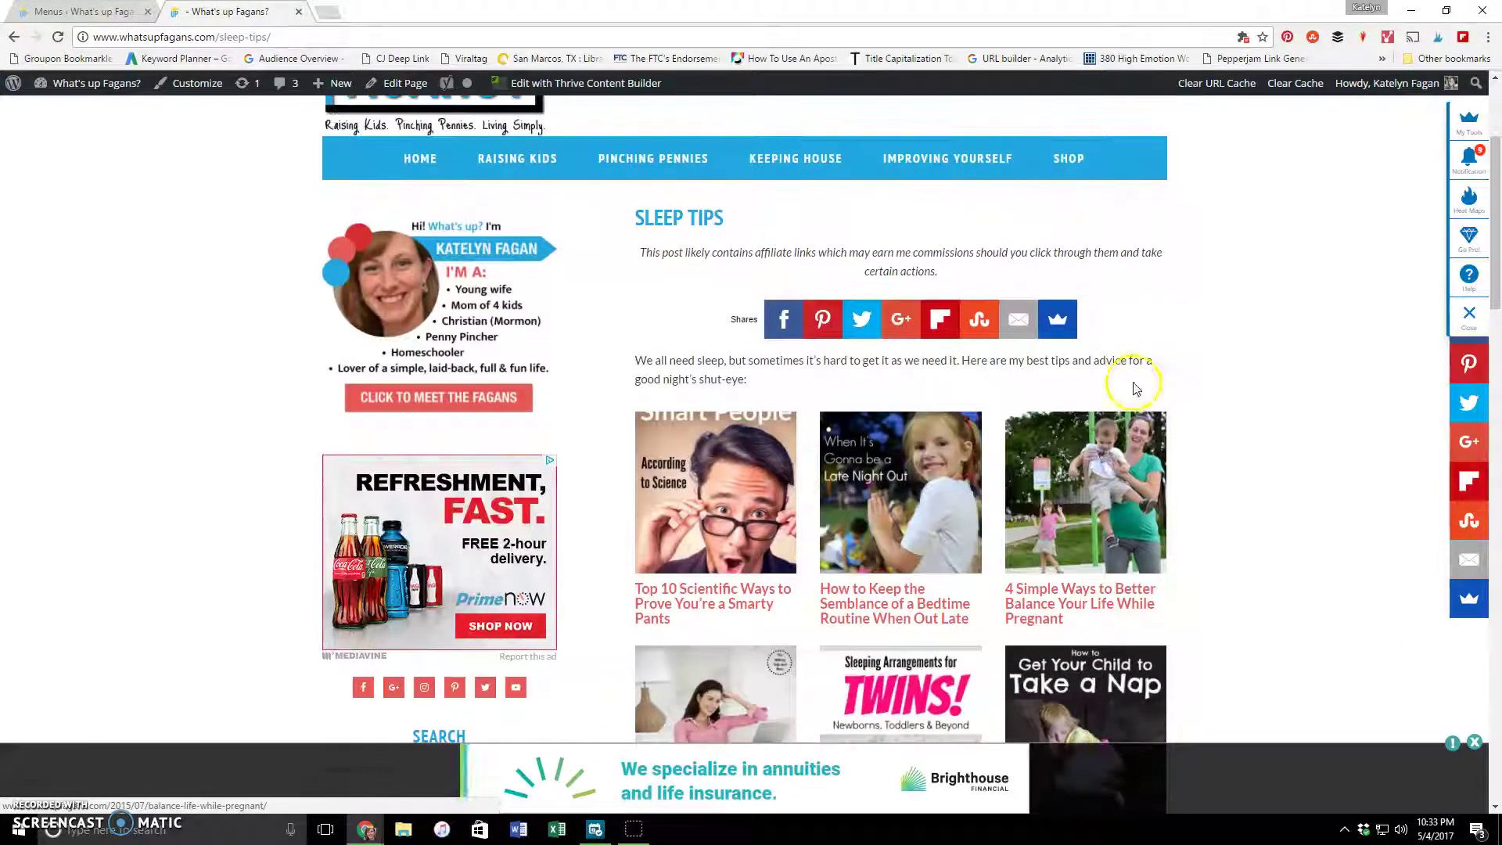
pyautogui.scroll(2, 669, 333)
pyautogui.scroll(1, 939, 327)
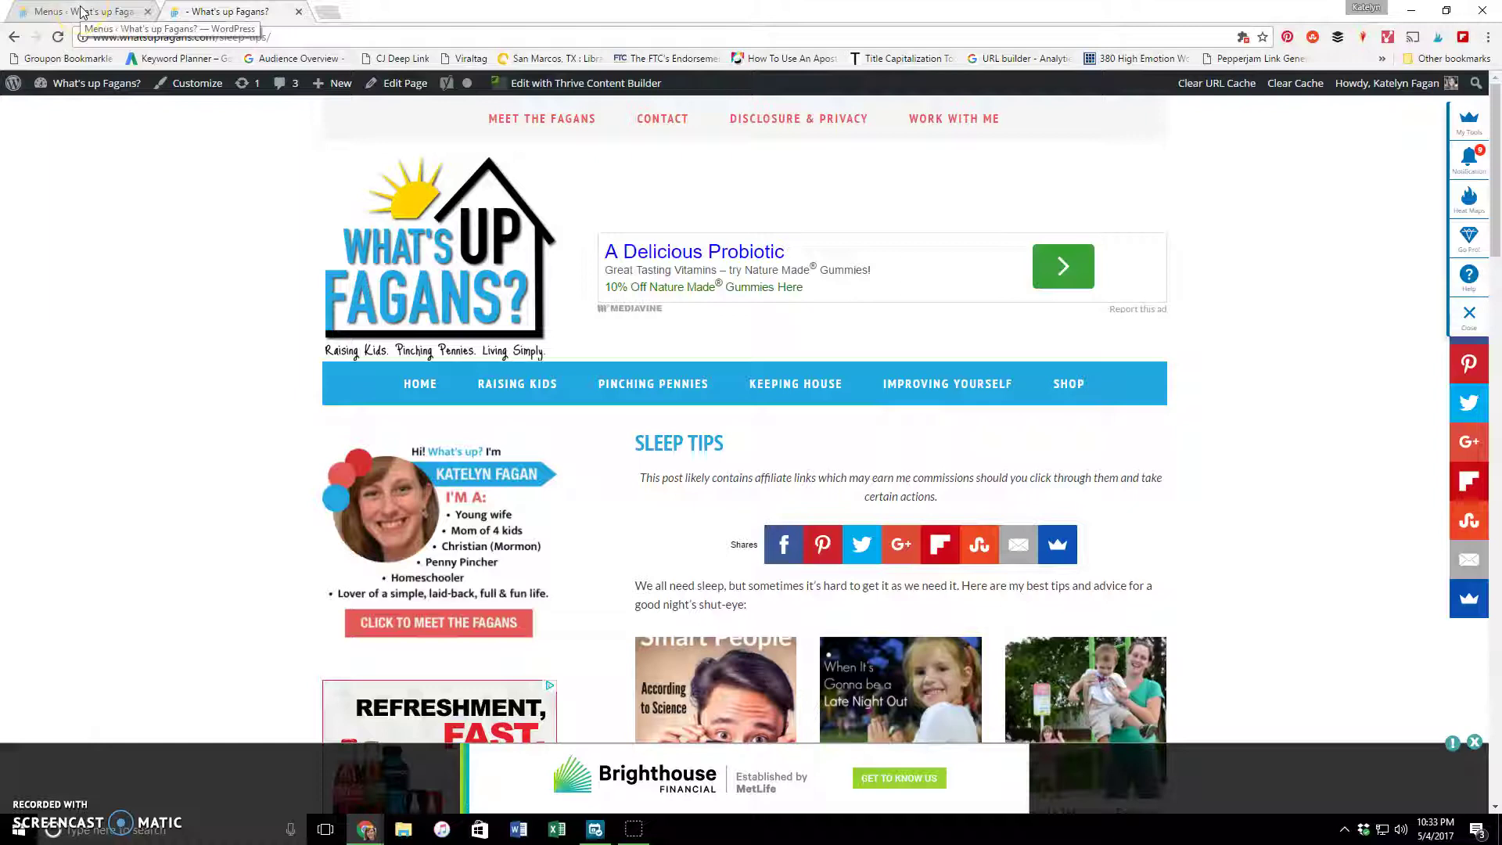
pyautogui.scroll(-7, 1283, 319)
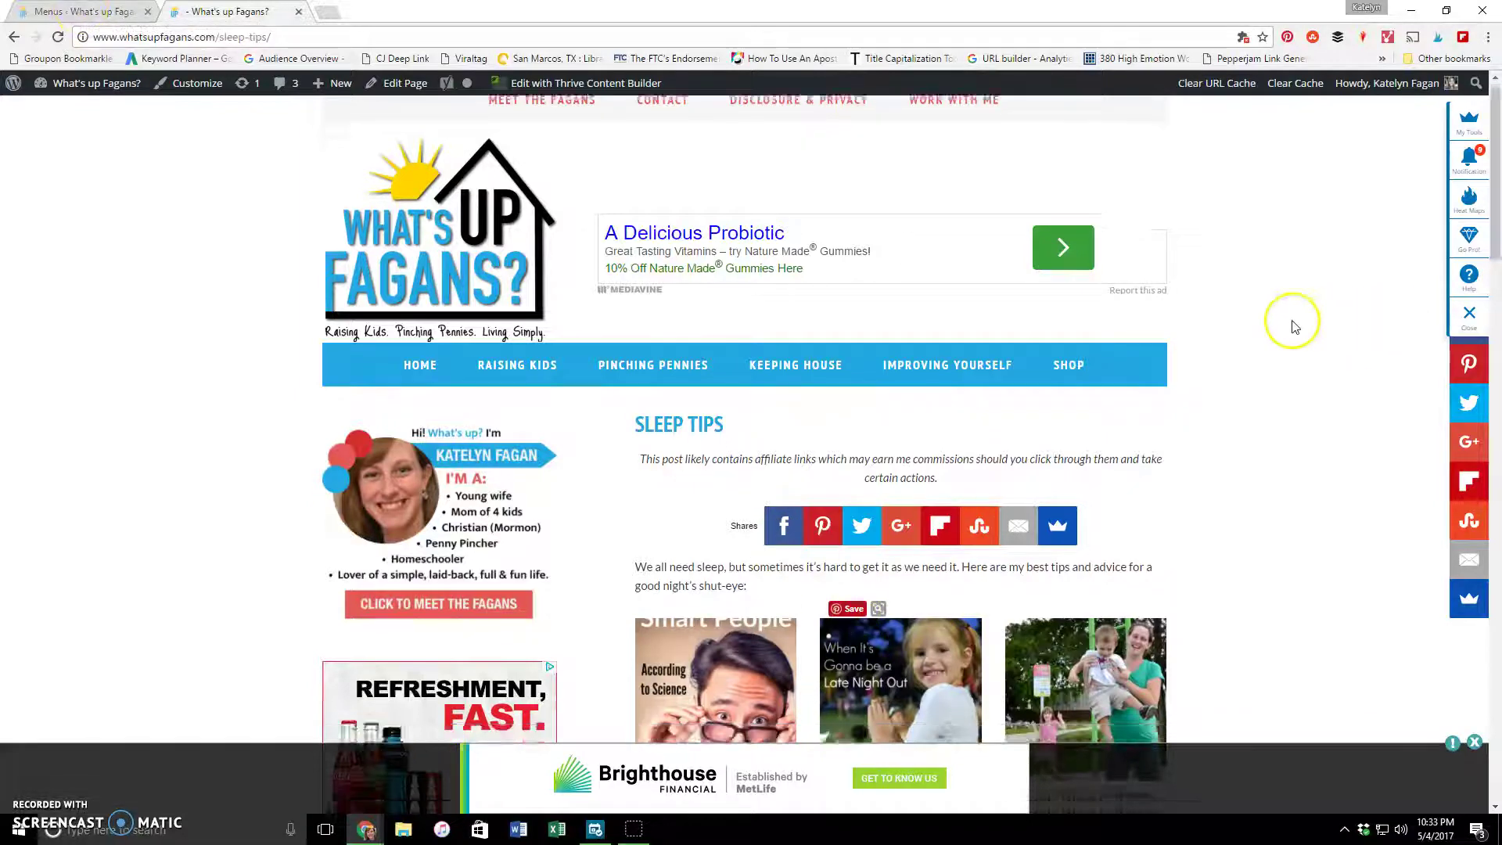
pyautogui.scroll(-7, 1254, 366)
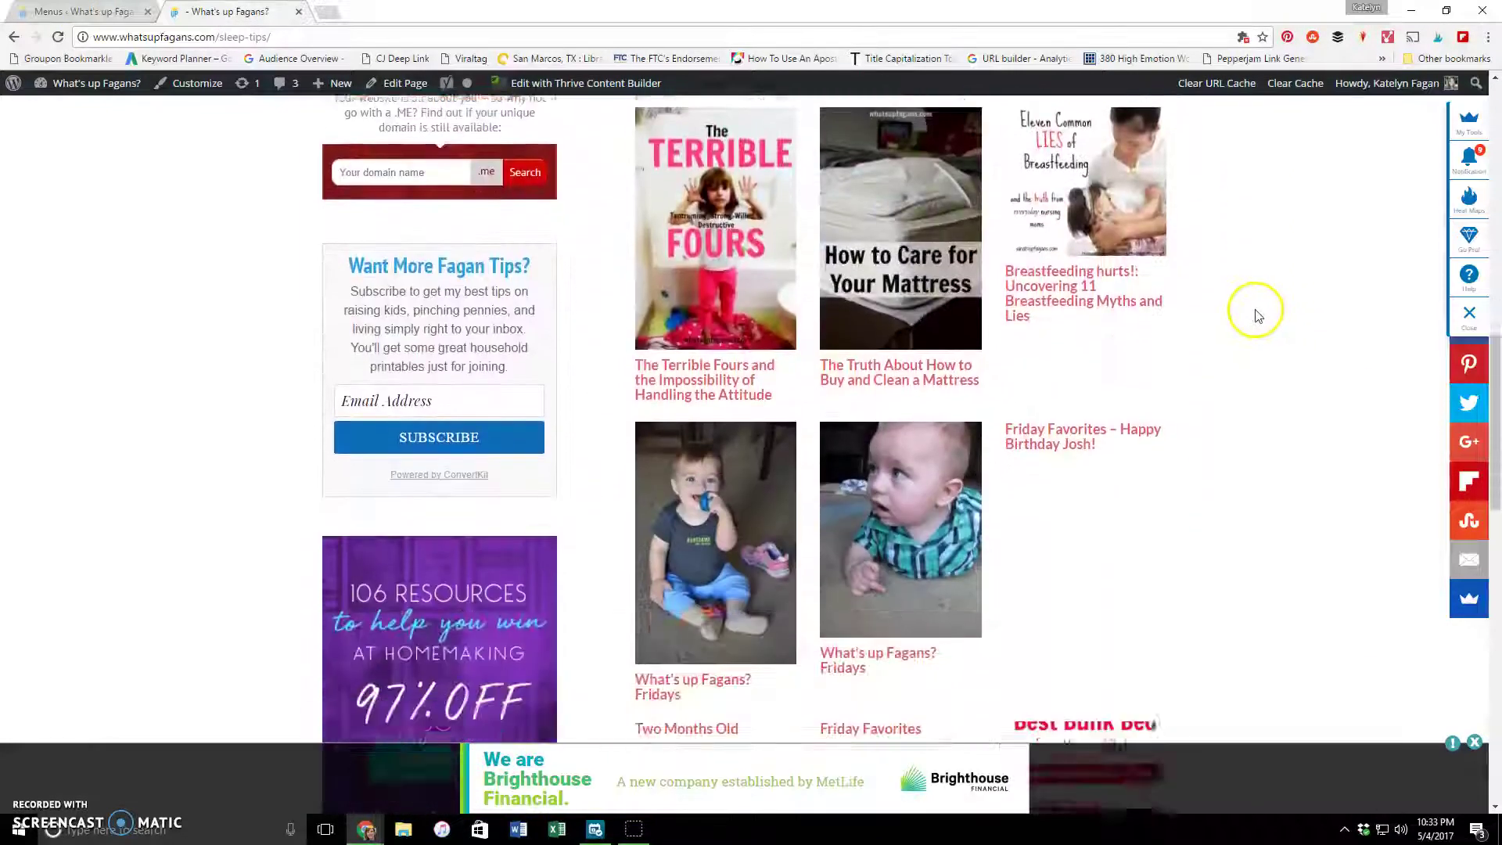
pyautogui.scroll(-2, 1220, 476)
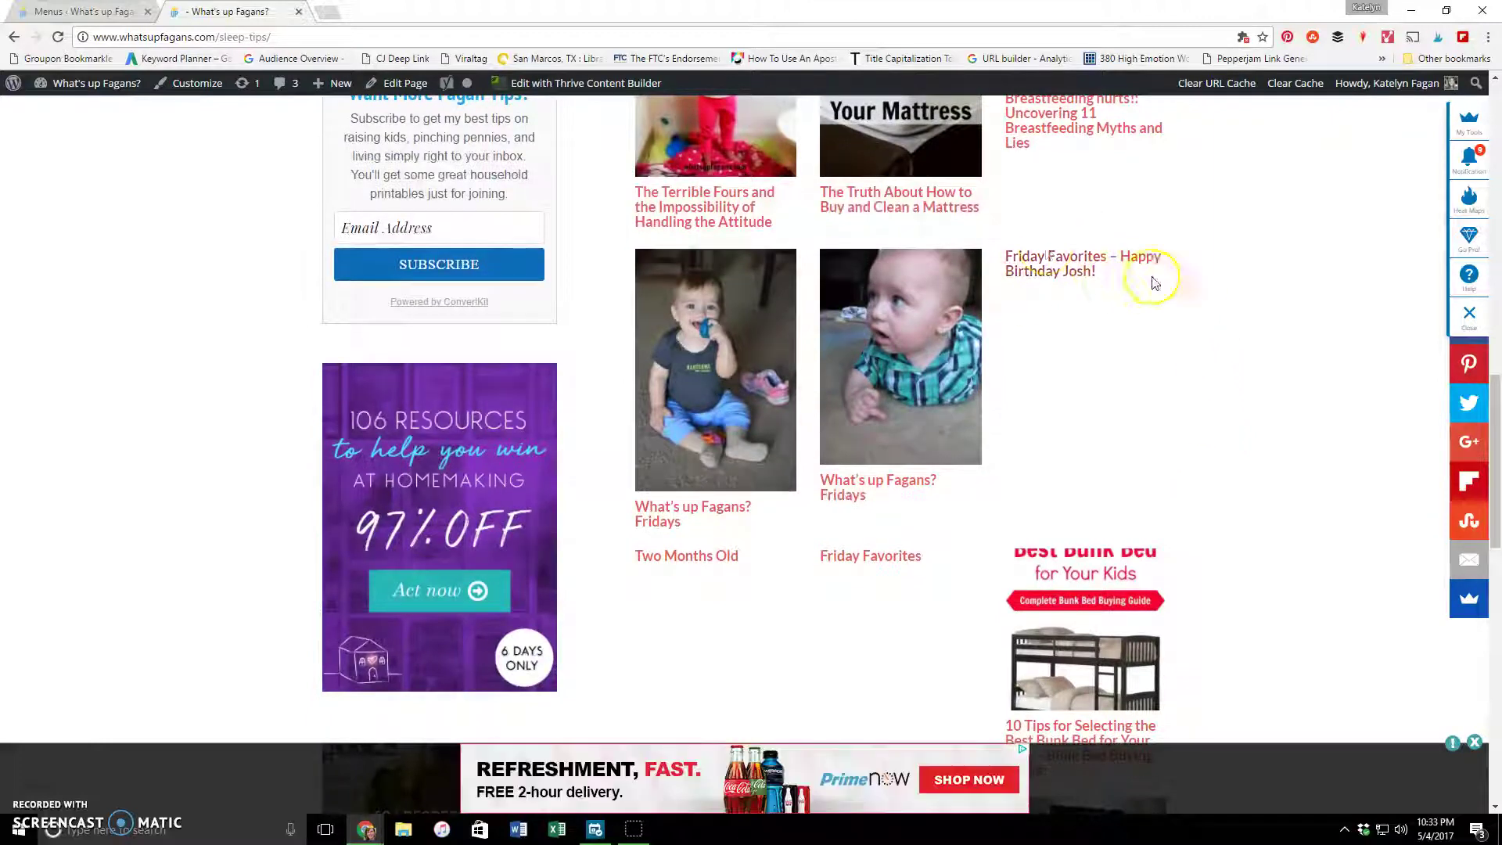
pyautogui.scroll(-2, 1073, 269)
pyautogui.scroll(-3, 685, 412)
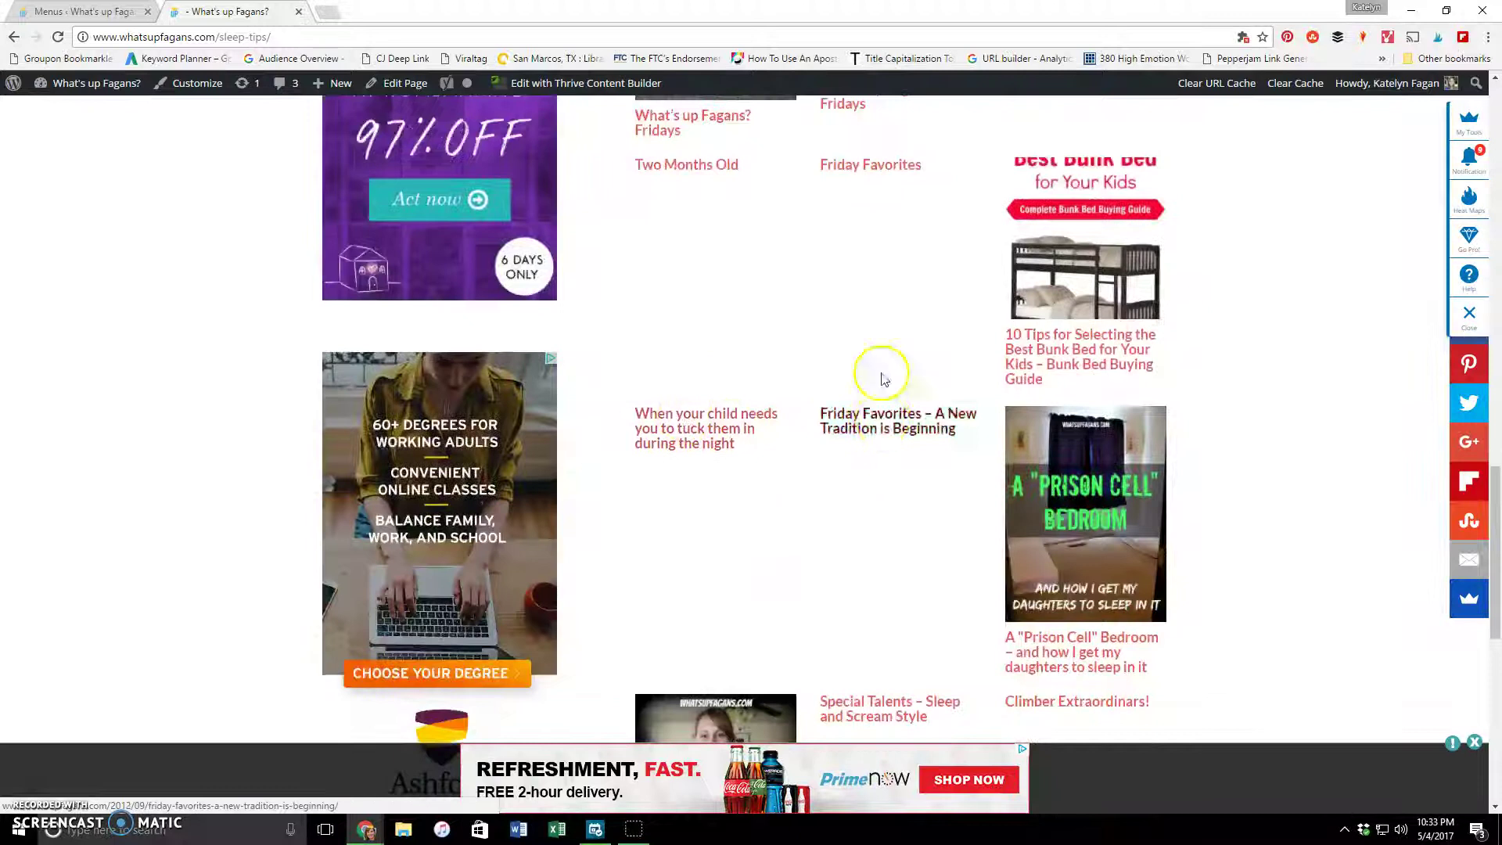
pyautogui.scroll(-4, 837, 430)
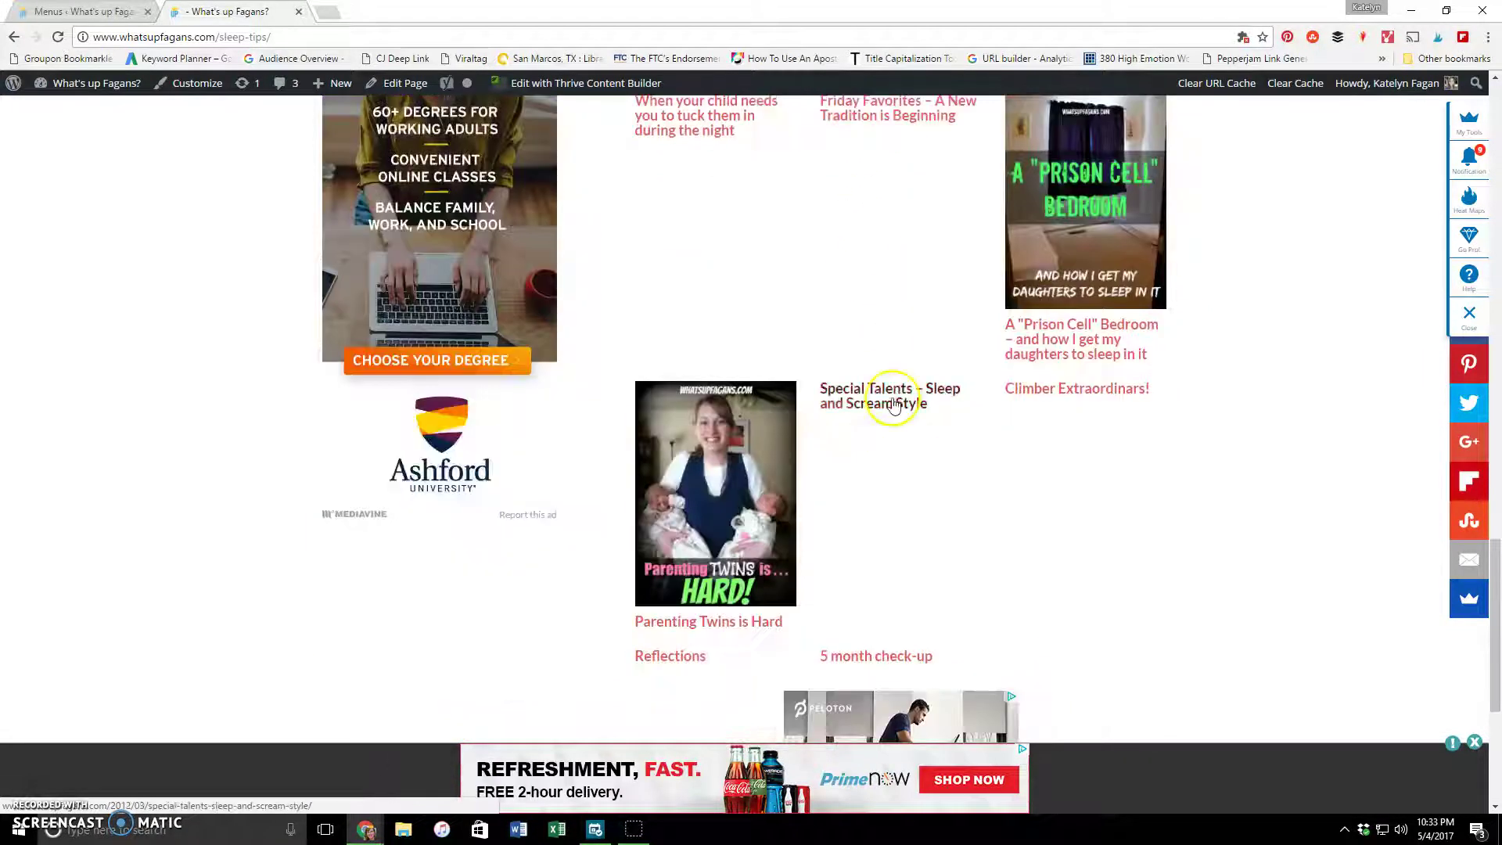
pyautogui.scroll(-2, 928, 409)
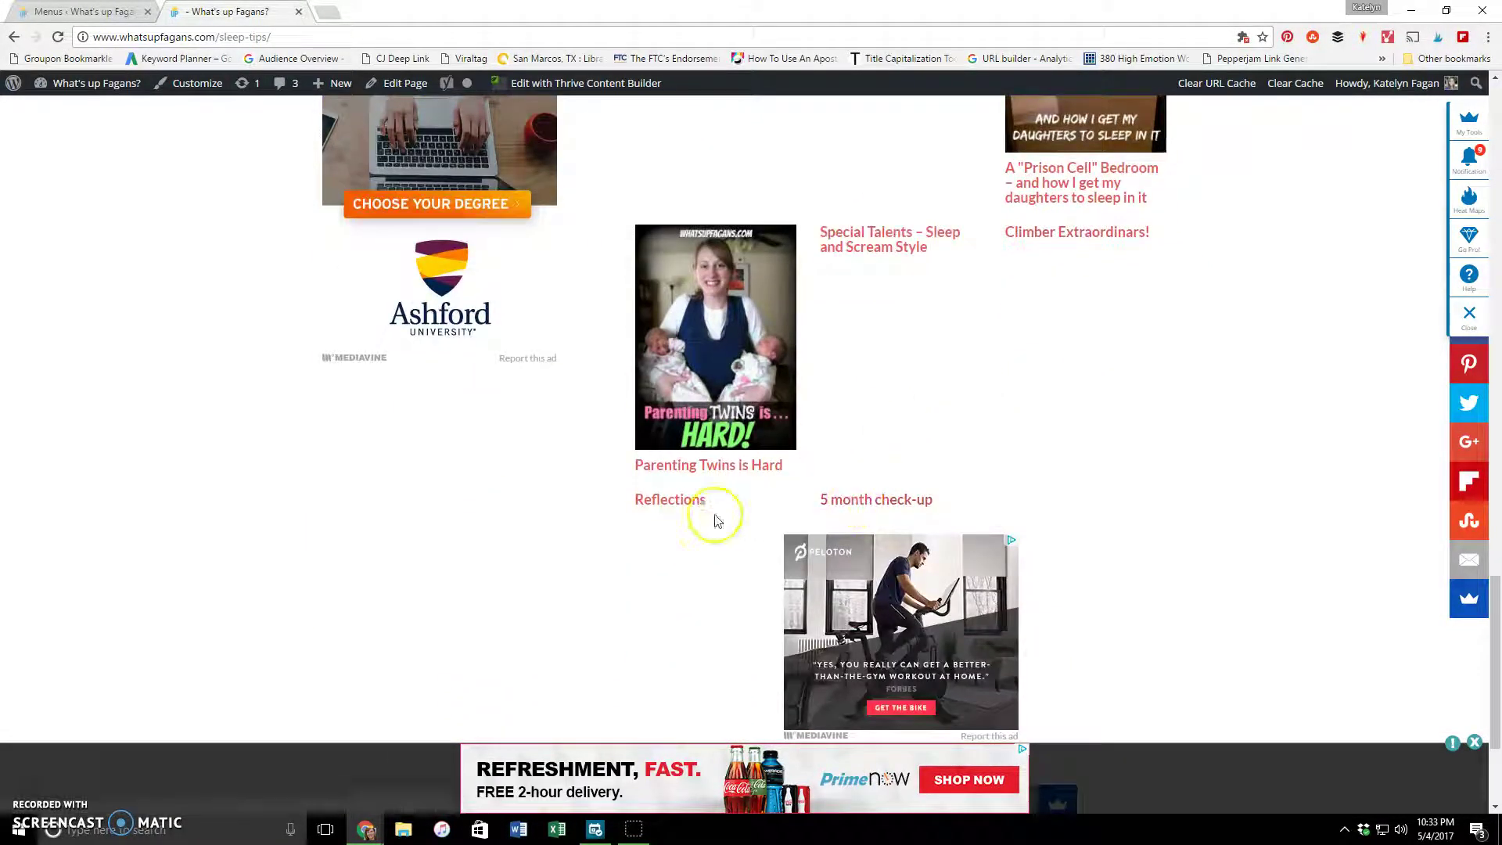
pyautogui.scroll(-2, 1036, 430)
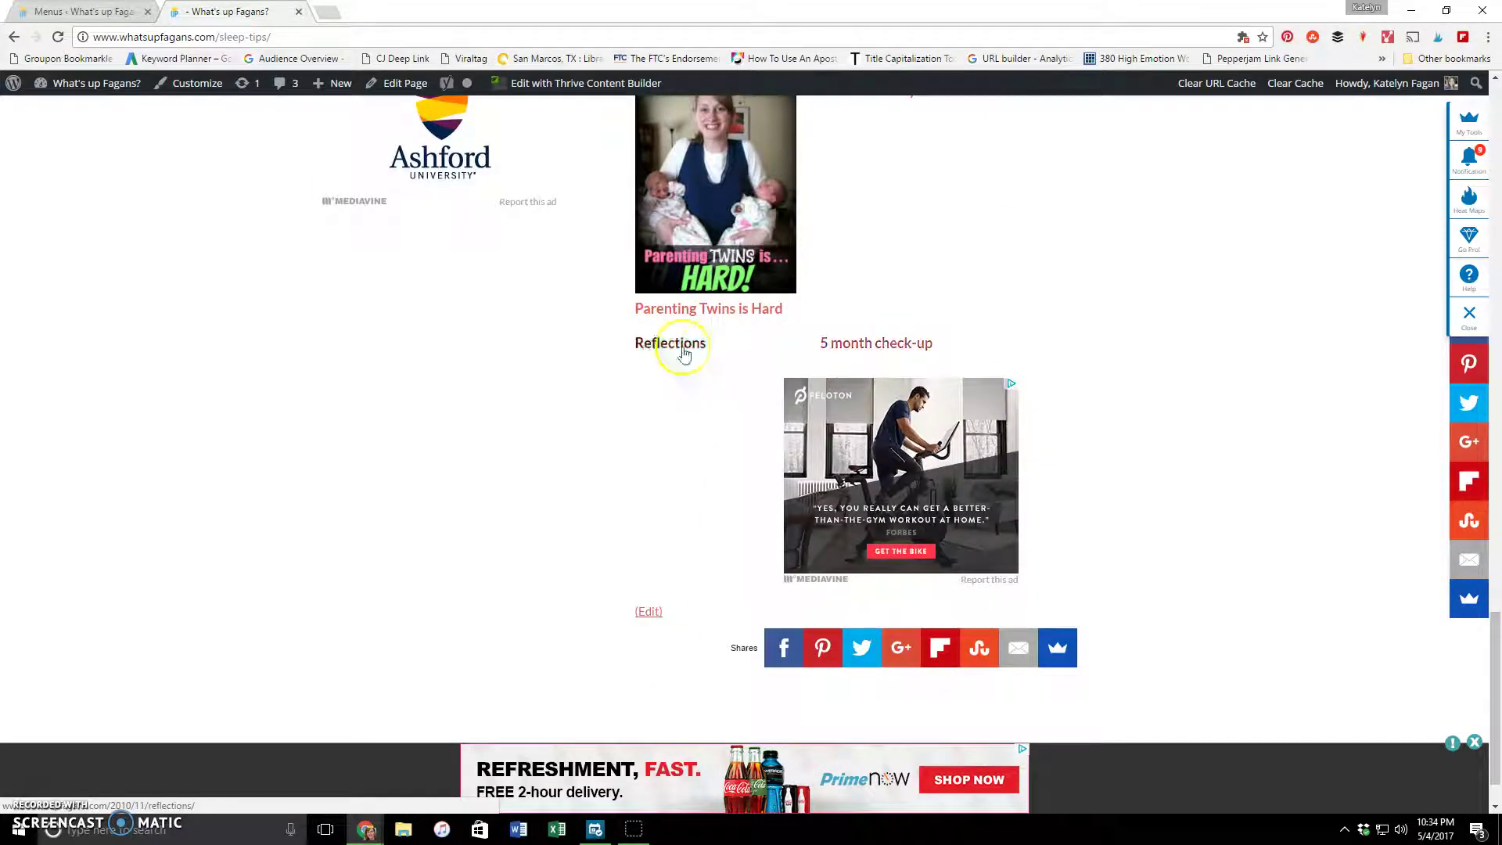
pyautogui.scroll(3, 942, 334)
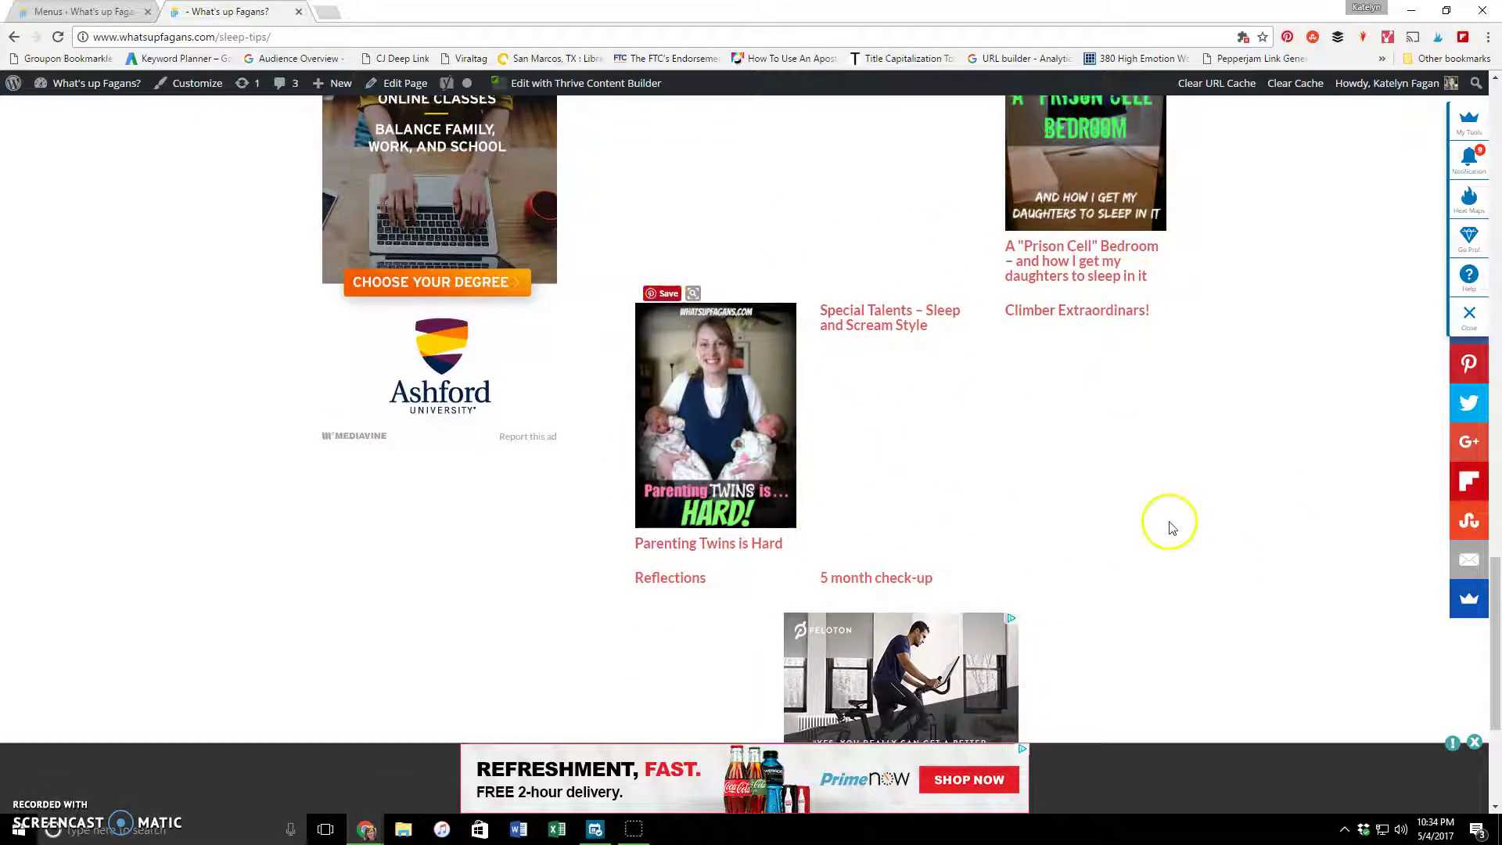
pyautogui.scroll(3, 1166, 506)
pyautogui.scroll(-4, 973, 401)
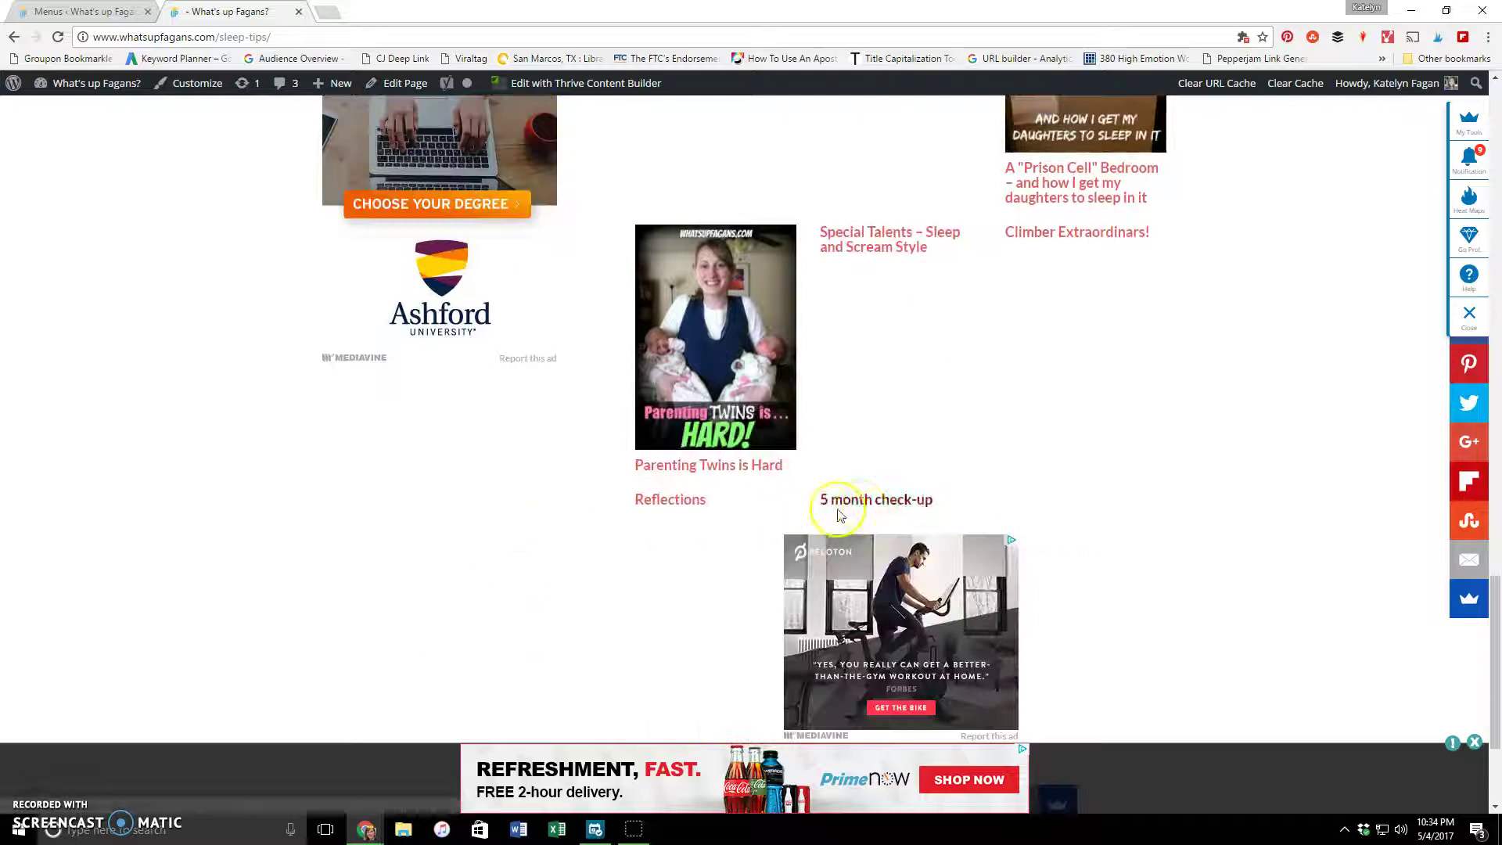
pyautogui.click(691, 509)
# Edit Reflections and remove its Family Time category, keeping Babies and Motherhood checked.
pyautogui.click(399, 82)
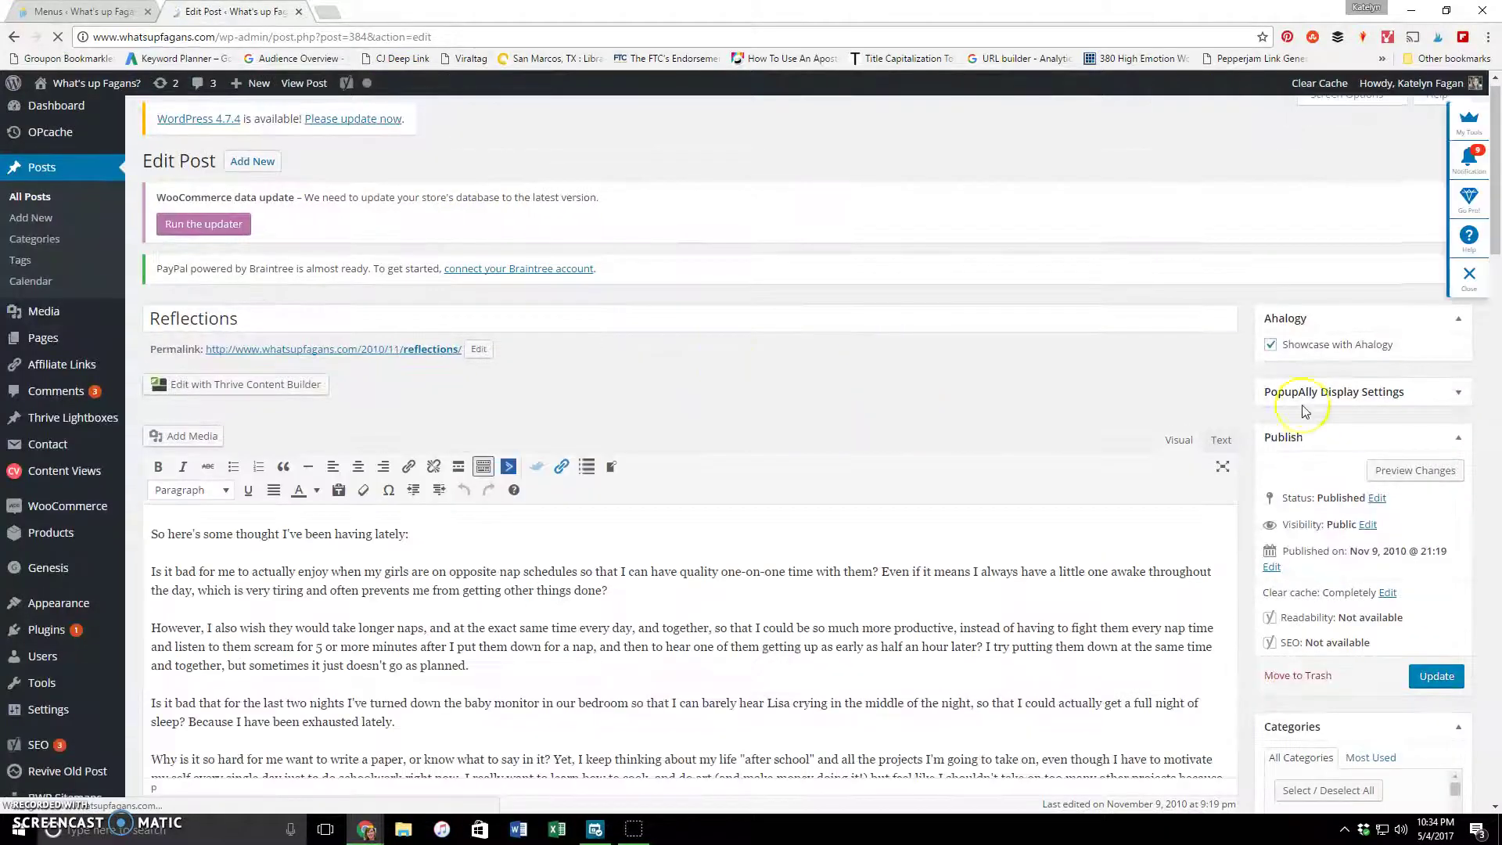
pyautogui.scroll(-5, 1384, 606)
pyautogui.scroll(5, 1384, 607)
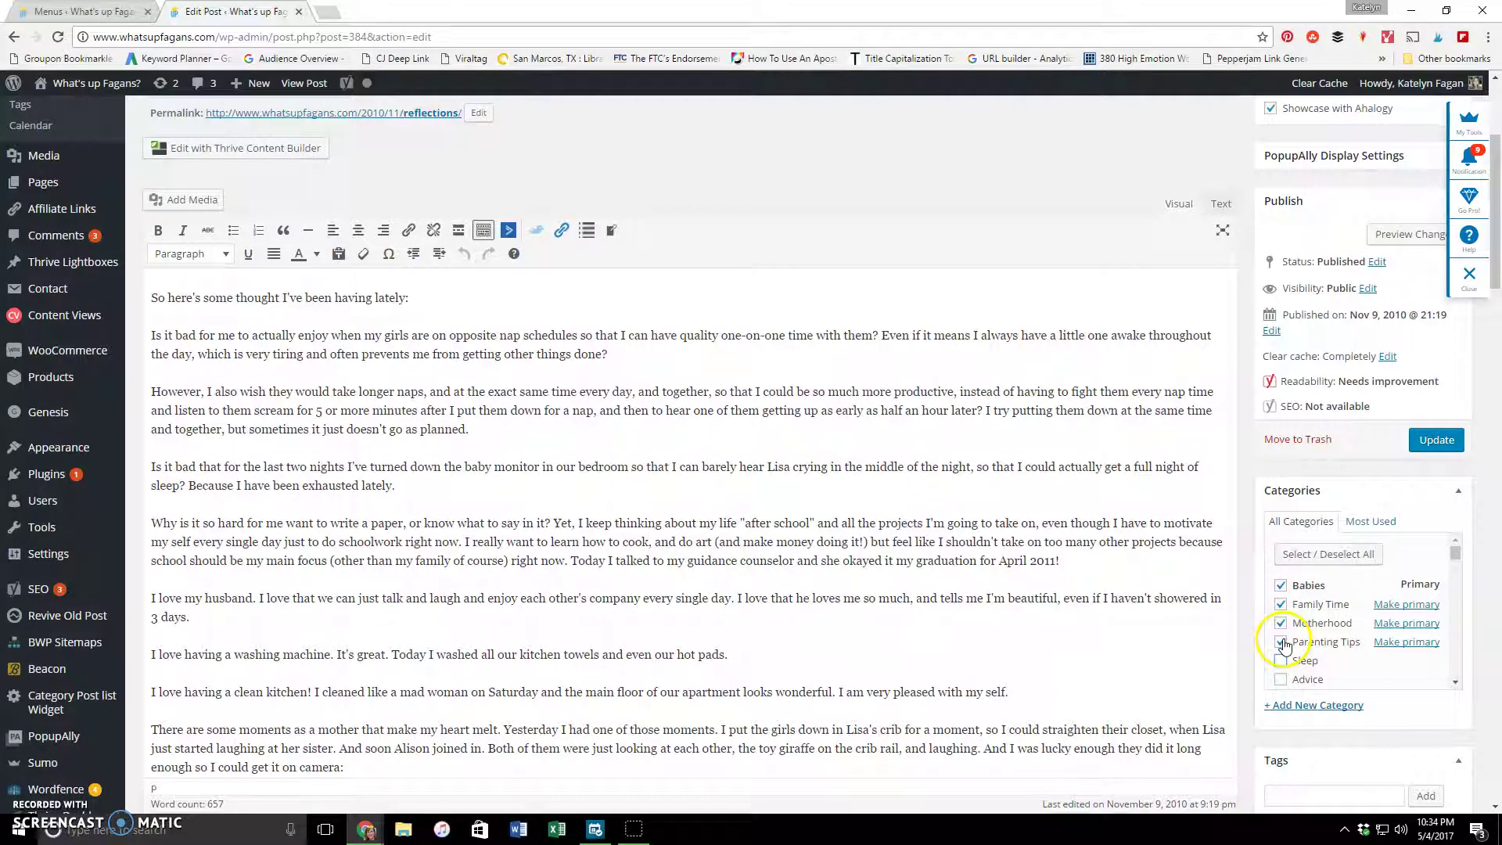
pyautogui.scroll(3, 958, 608)
pyautogui.scroll(-15, 847, 540)
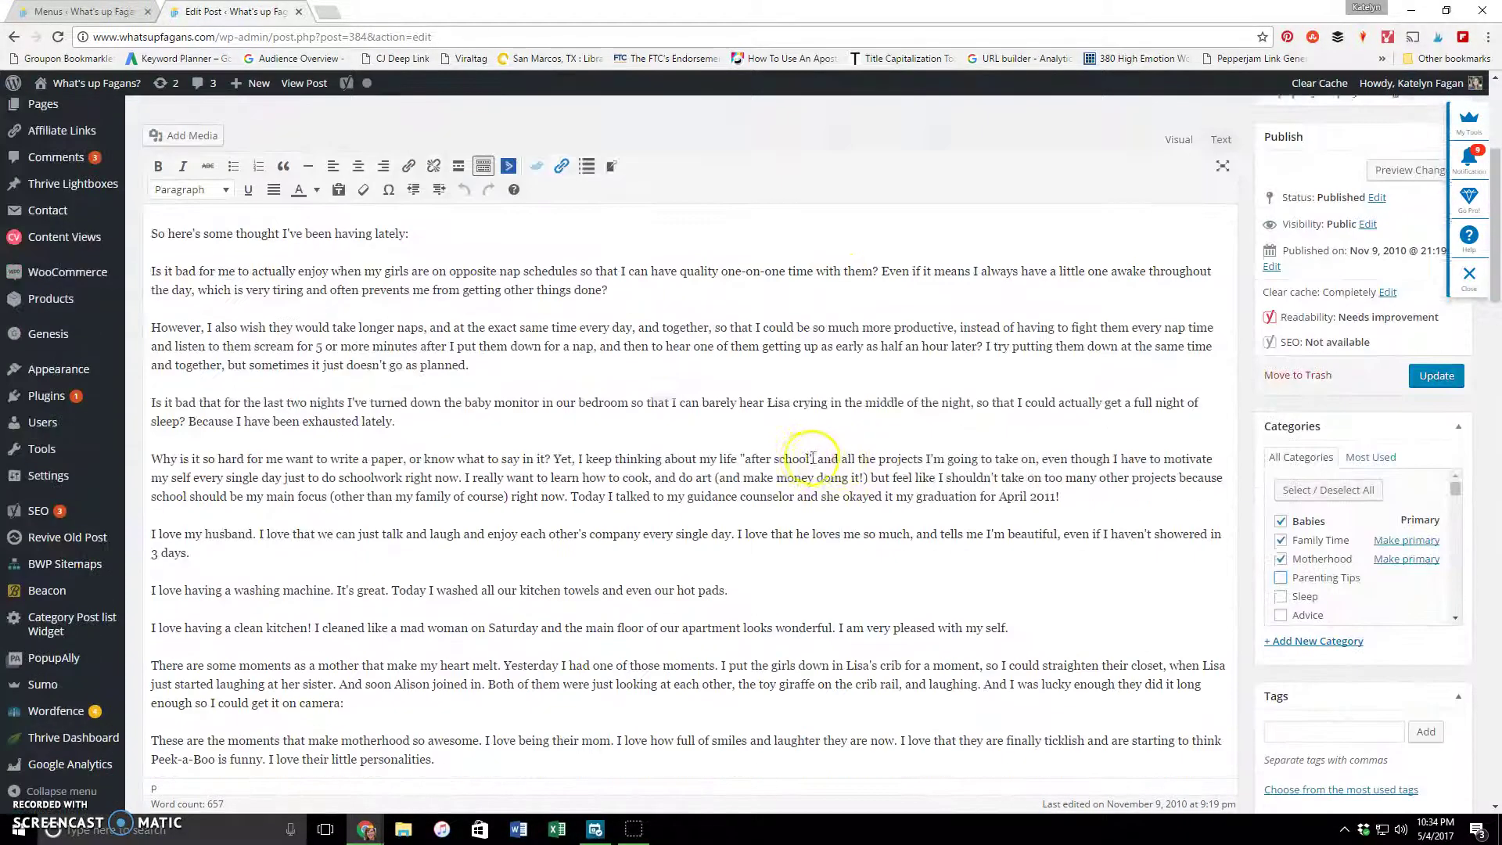
pyautogui.scroll(-3, 815, 452)
pyautogui.scroll(10, 640, 384)
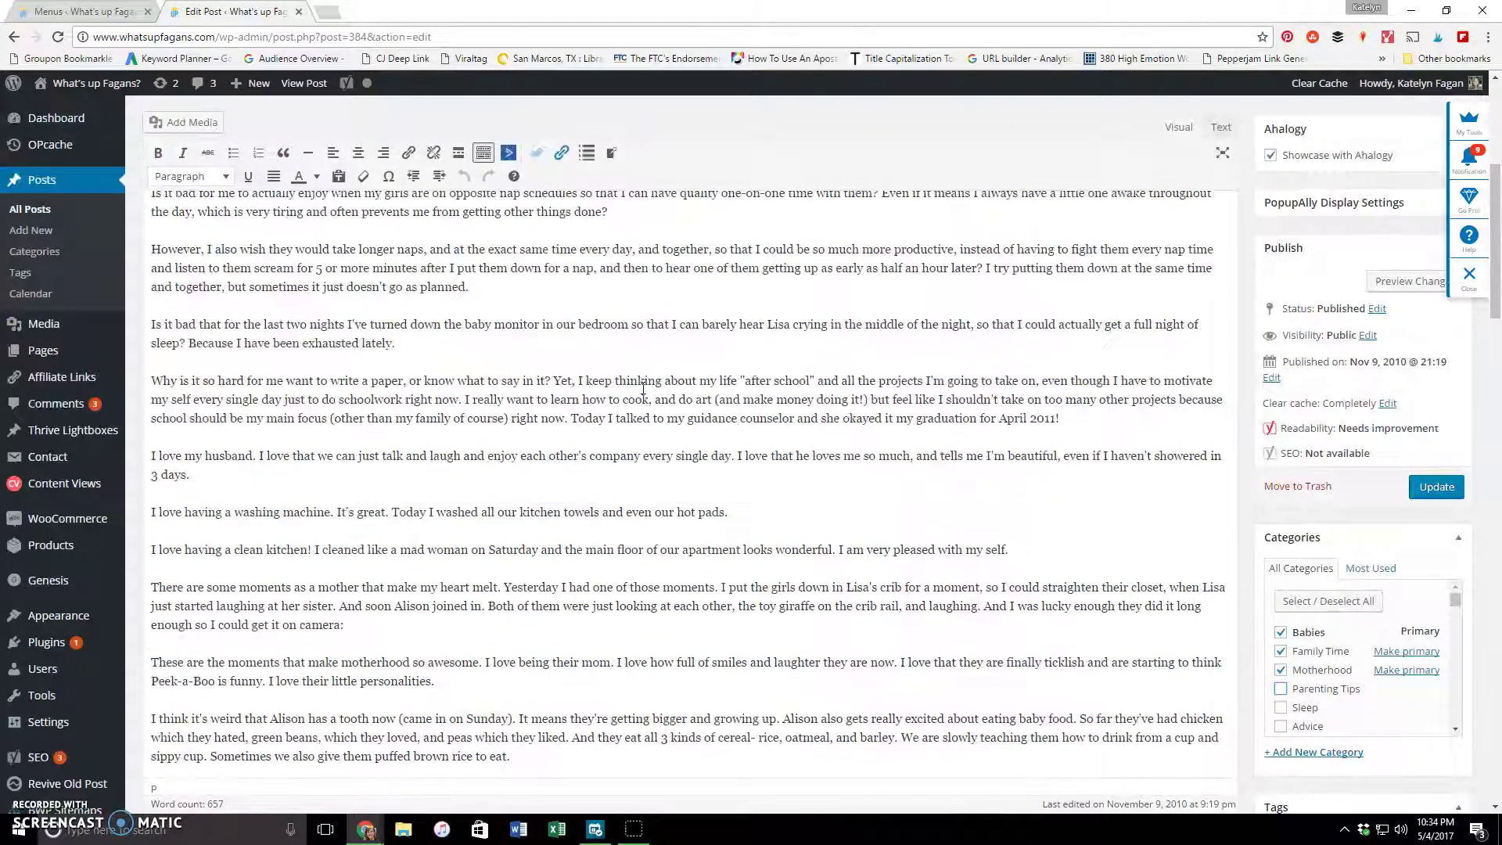
pyautogui.scroll(3, 643, 381)
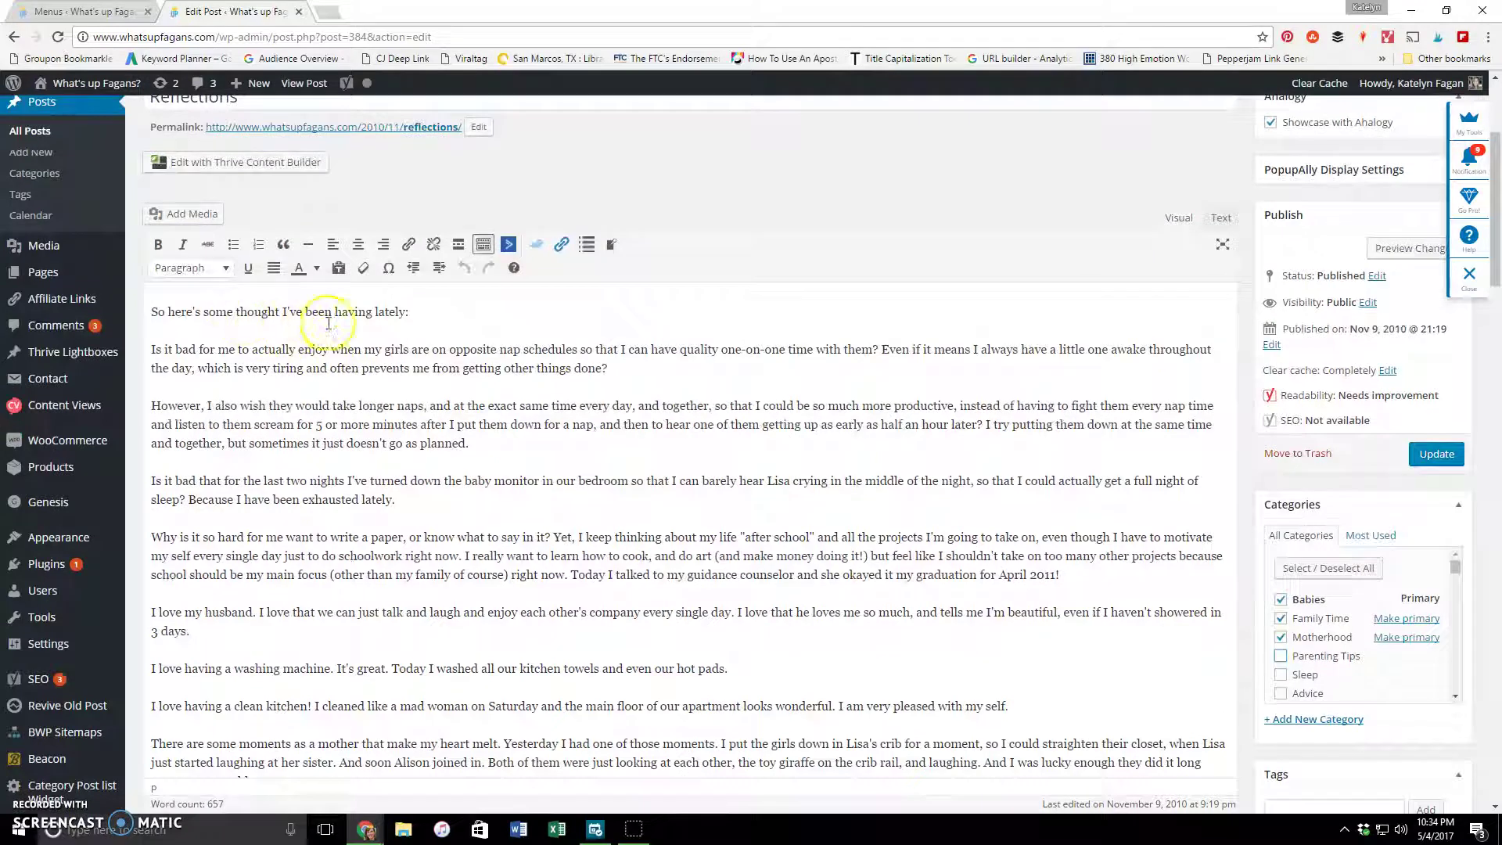
pyautogui.scroll(-3, 648, 424)
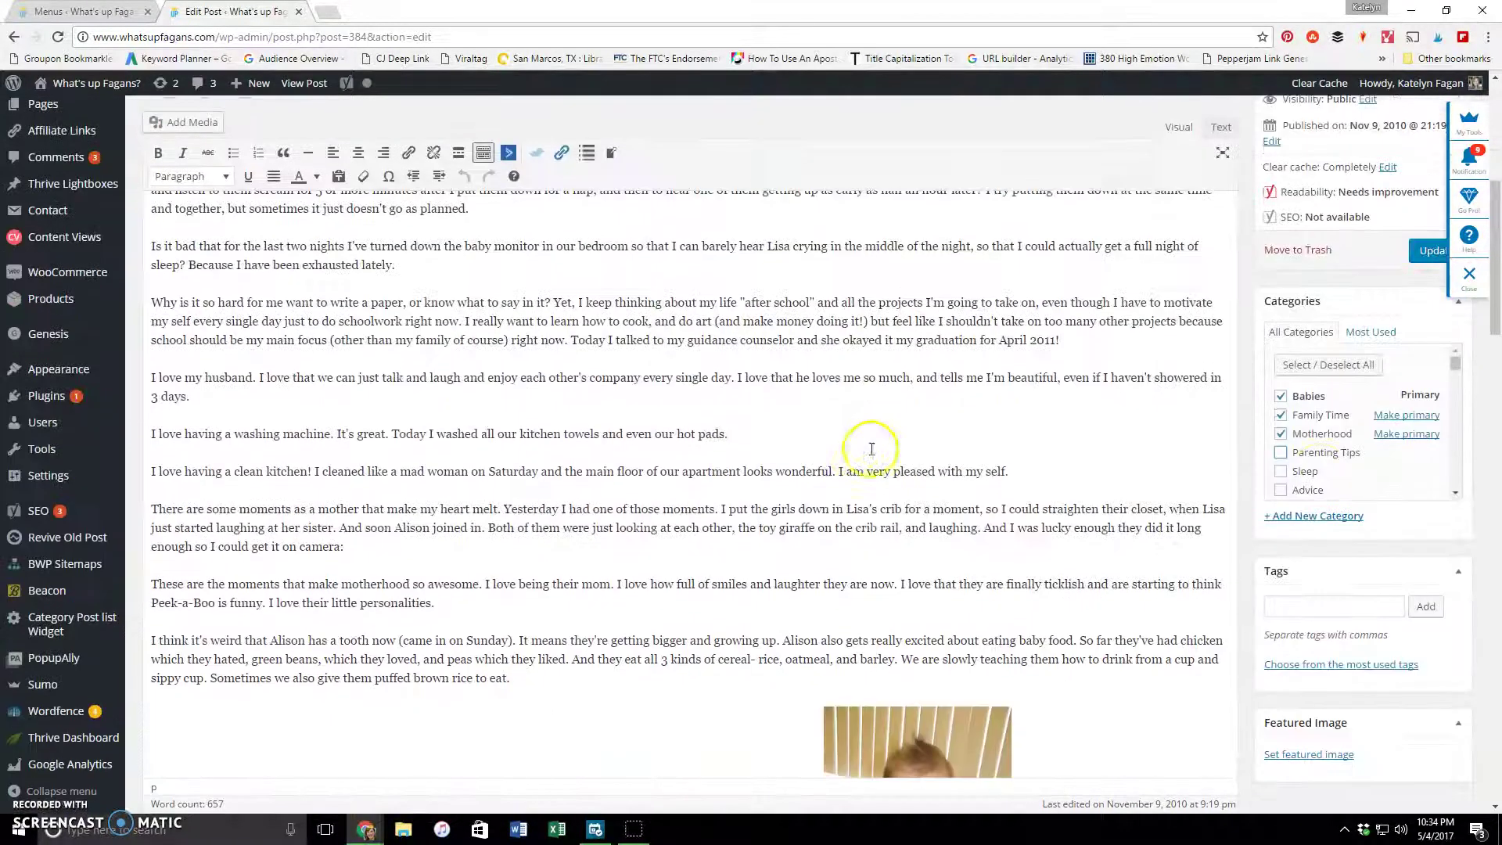
pyautogui.scroll(-2, 732, 475)
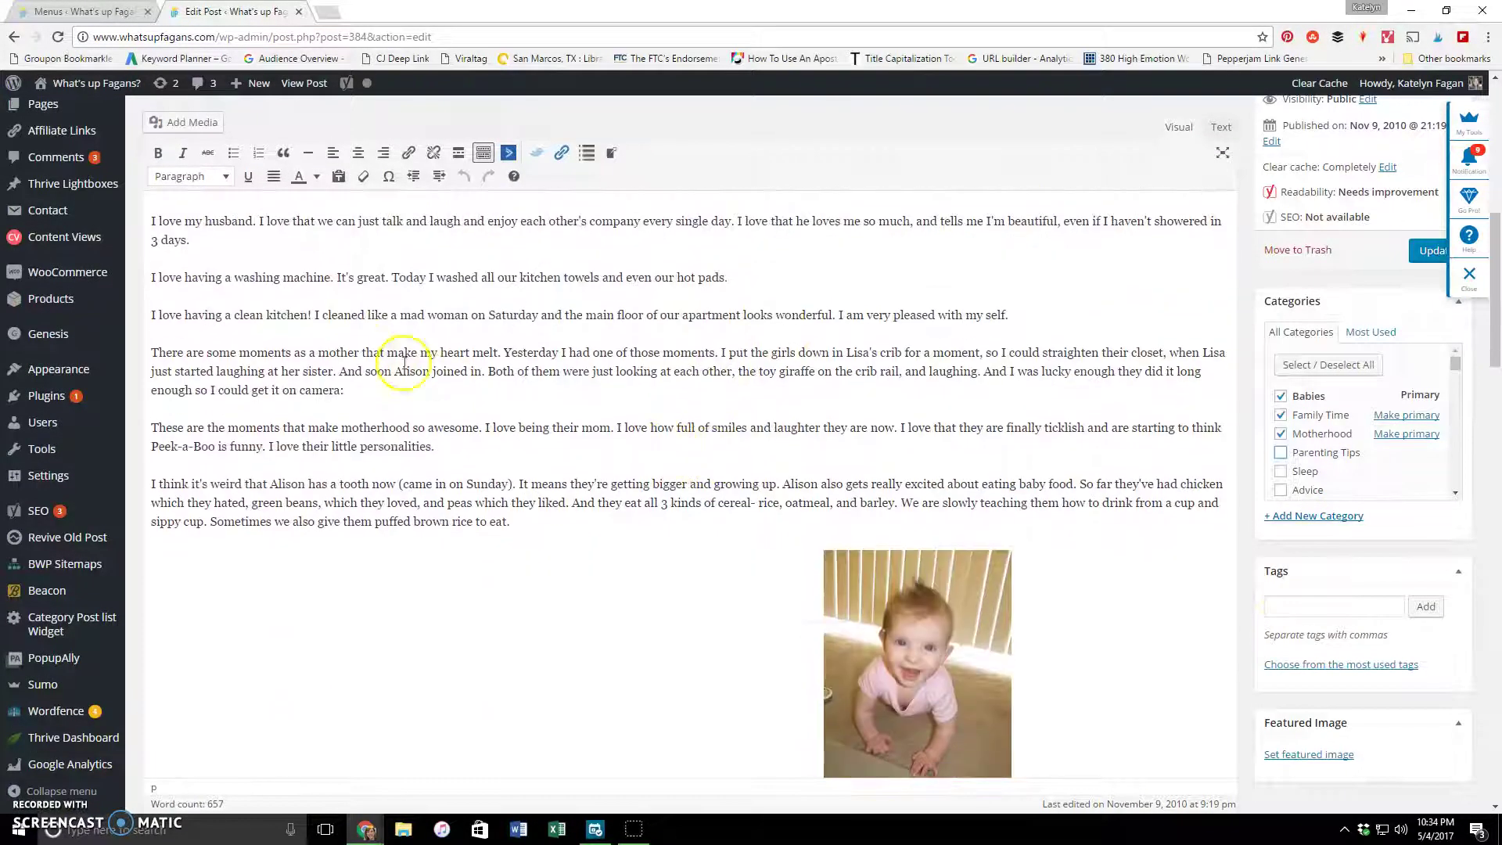
pyautogui.scroll(-2, 435, 391)
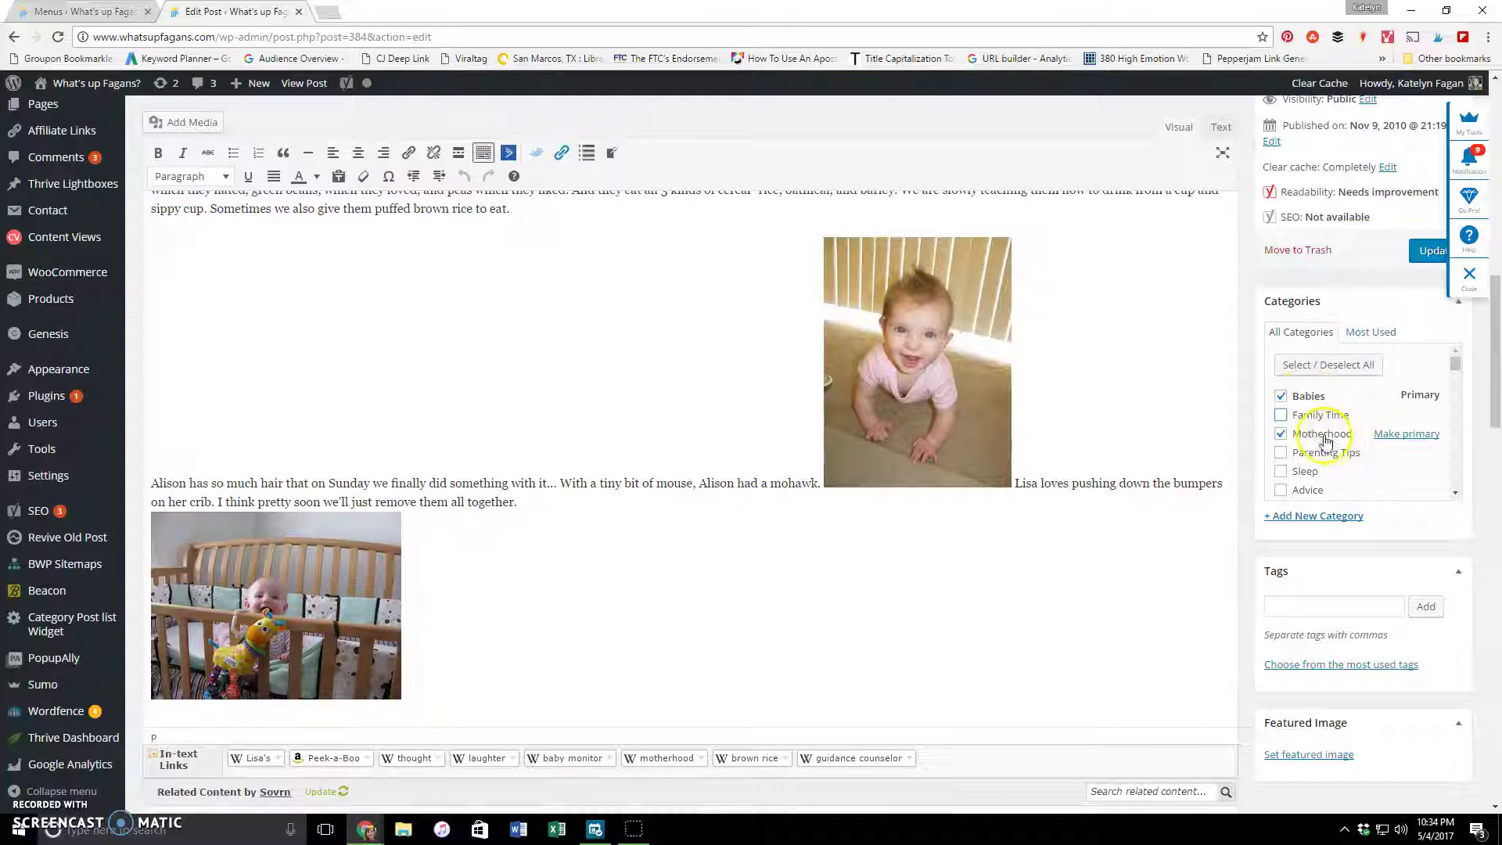
pyautogui.scroll(-3, 1115, 560)
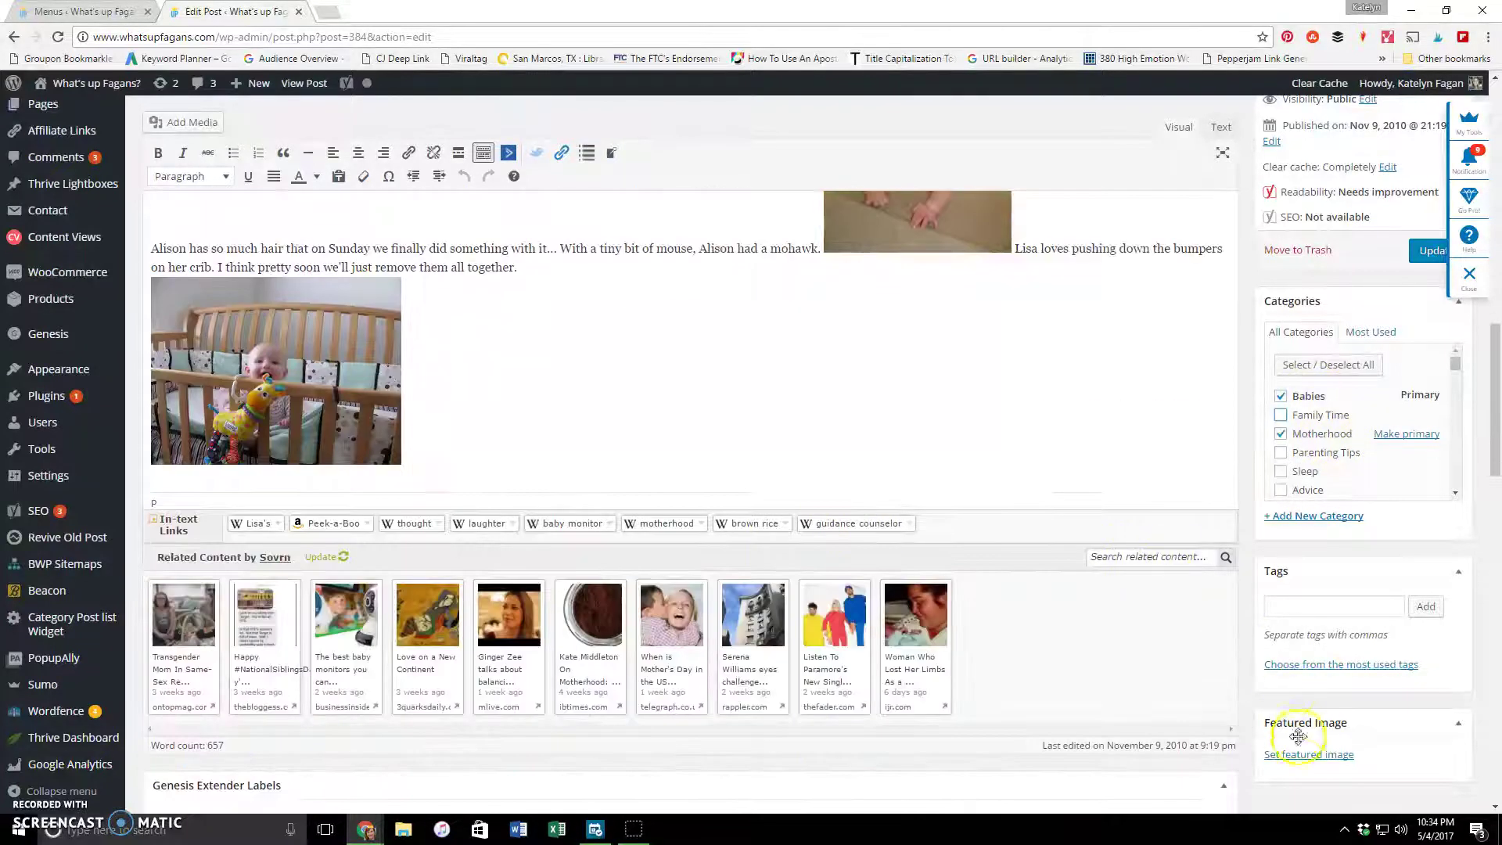
# Break the crib-bumpers sentence onto a new line and place the smiling baby photo on its own line.
pyautogui.scroll(4, 892, 376)
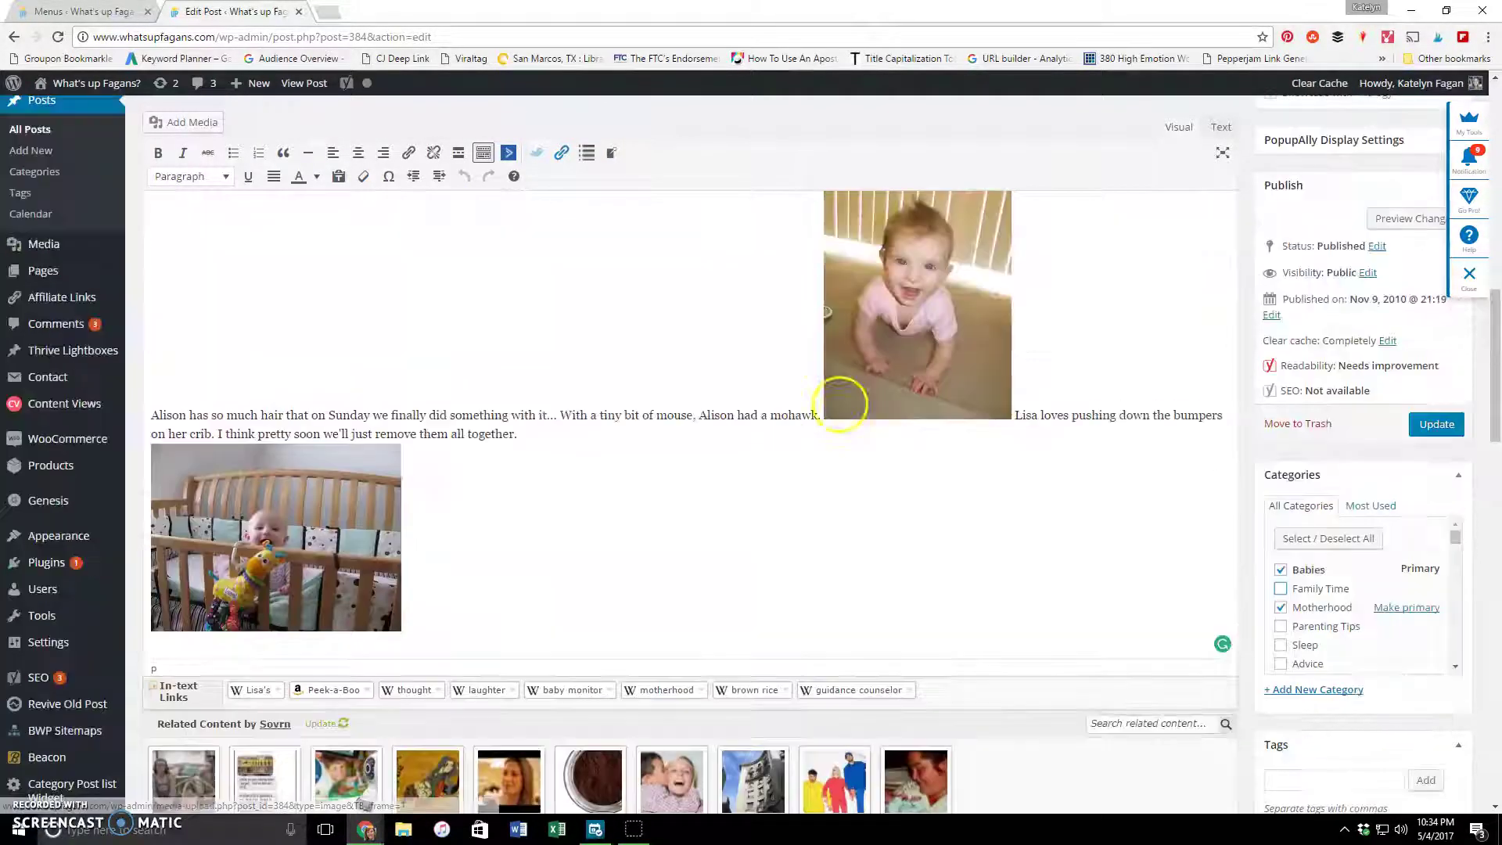
pyautogui.scroll(-4, 1080, 470)
pyautogui.scroll(2, 1040, 379)
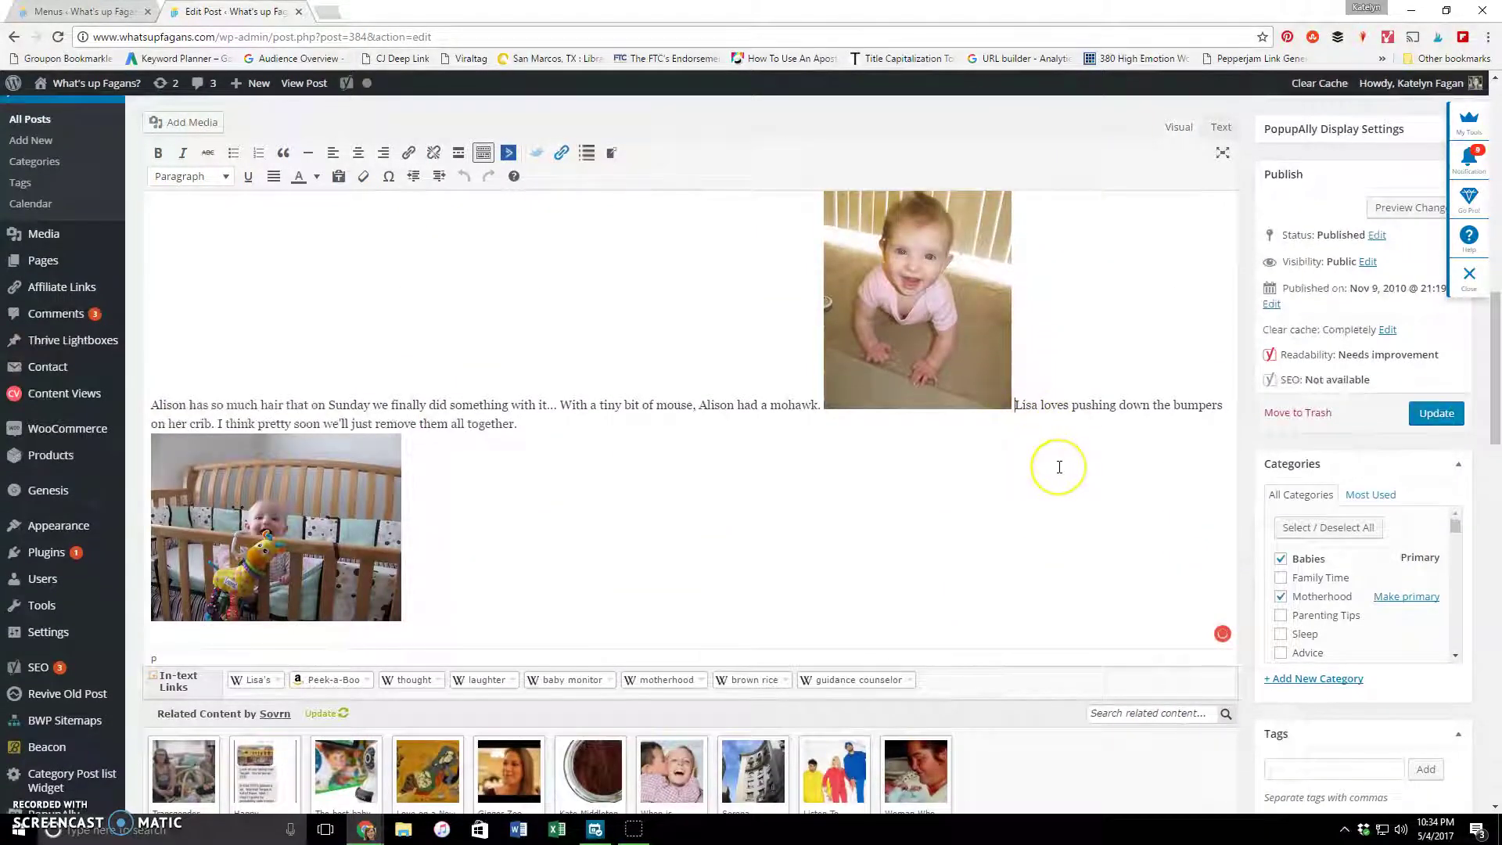
pyautogui.hotkey('shift', 'Return')
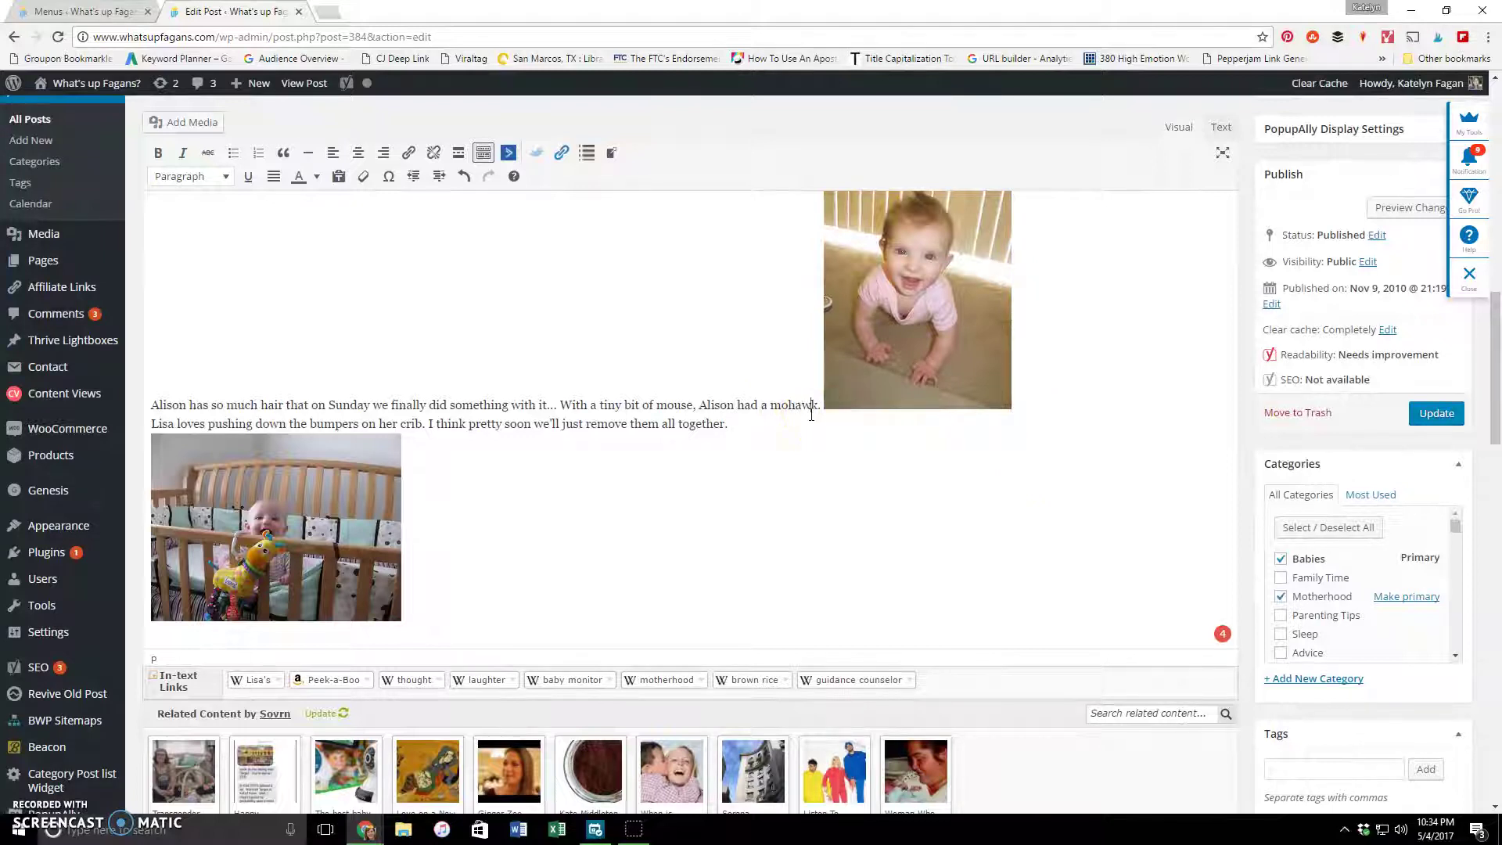
pyautogui.press('Return')
pyautogui.scroll(5, 811, 415)
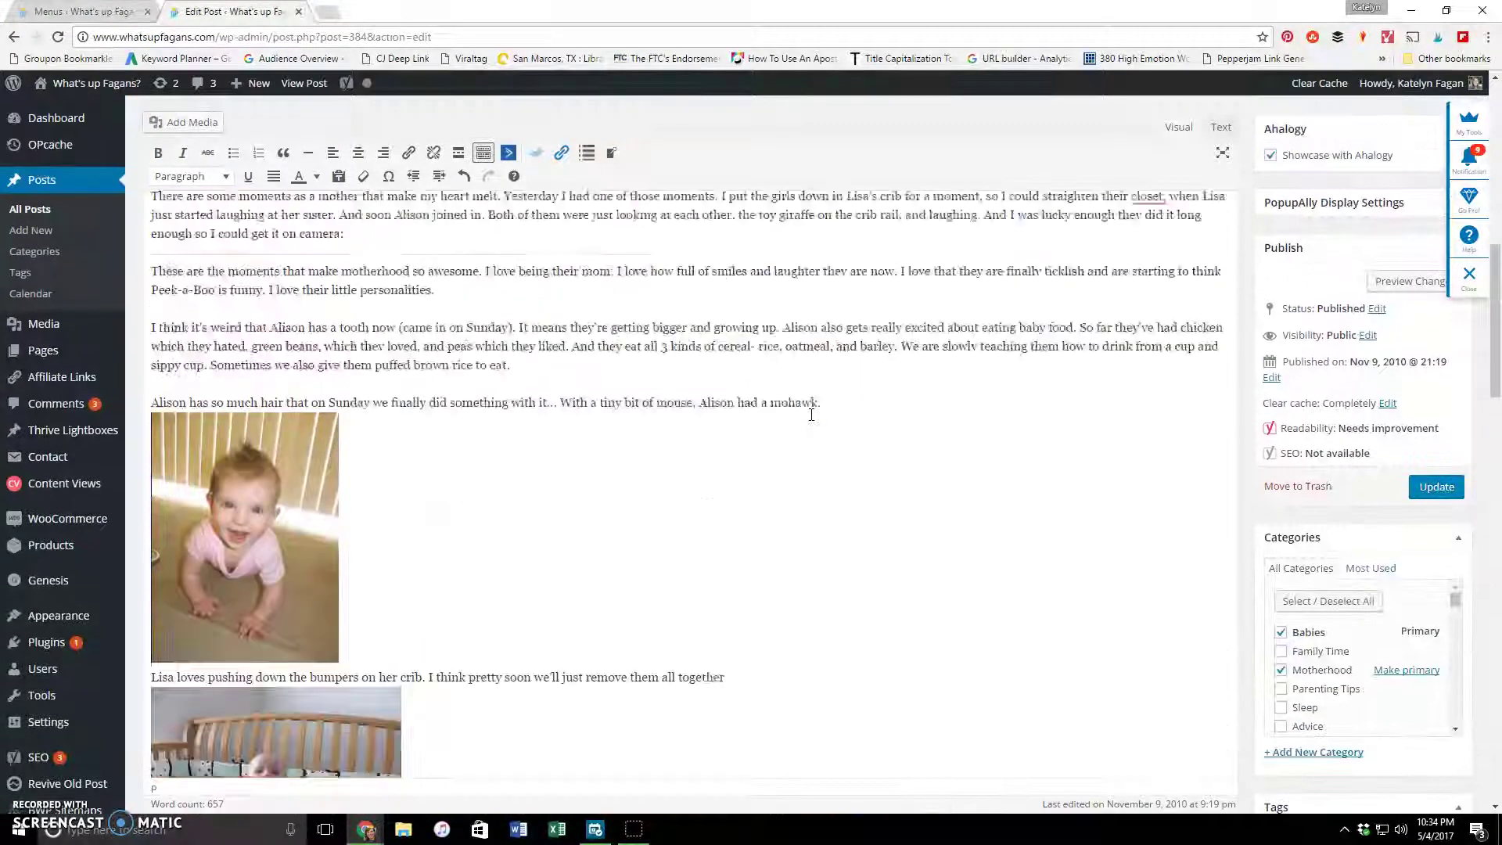
pyautogui.scroll(-5, 444, 548)
pyautogui.click(444, 548)
pyautogui.scroll(-5, 1500, 685)
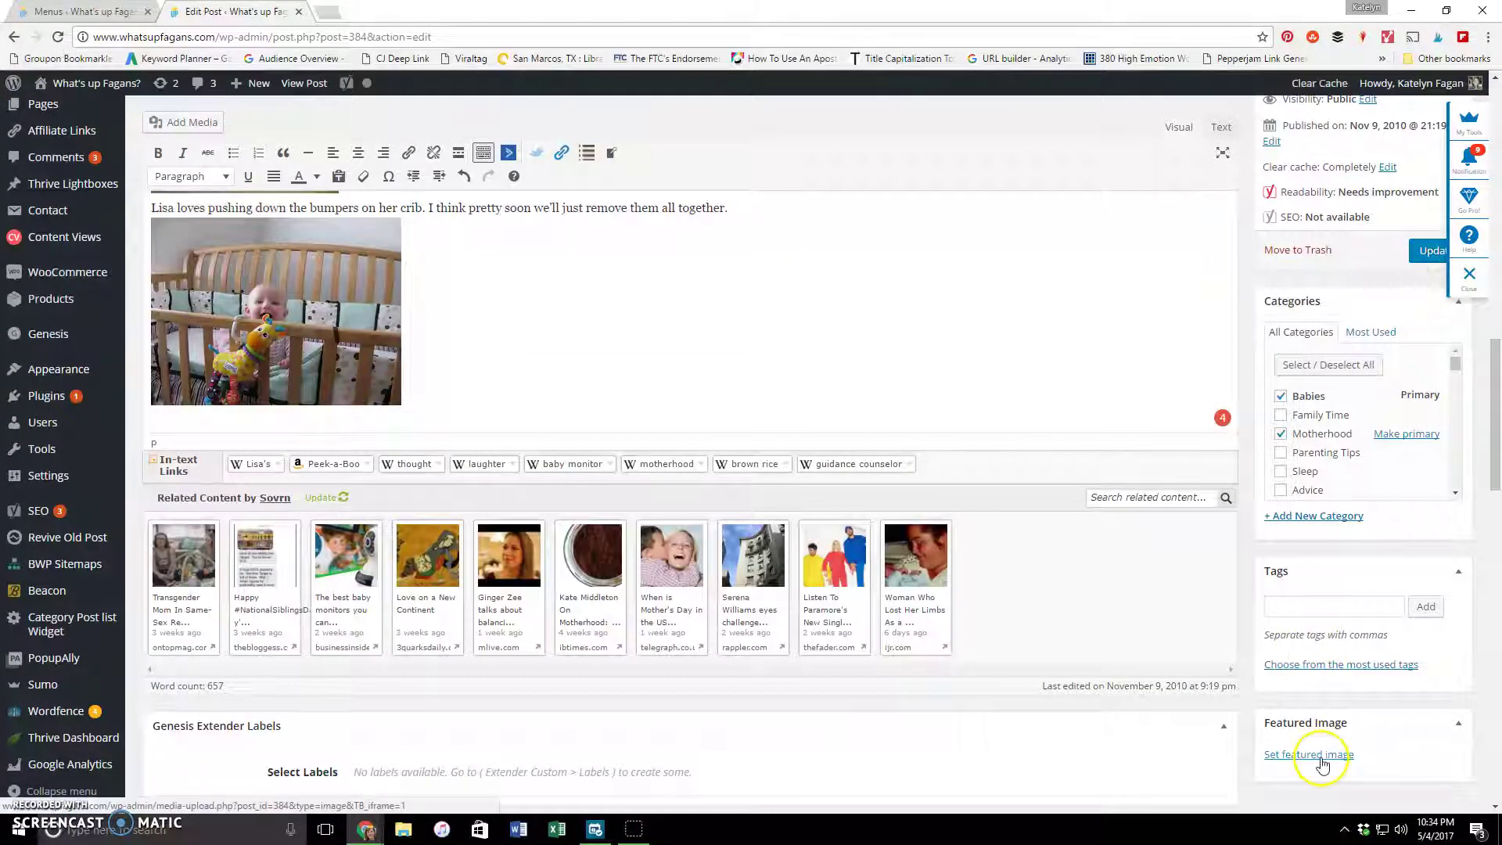
pyautogui.scroll(2, 1373, 357)
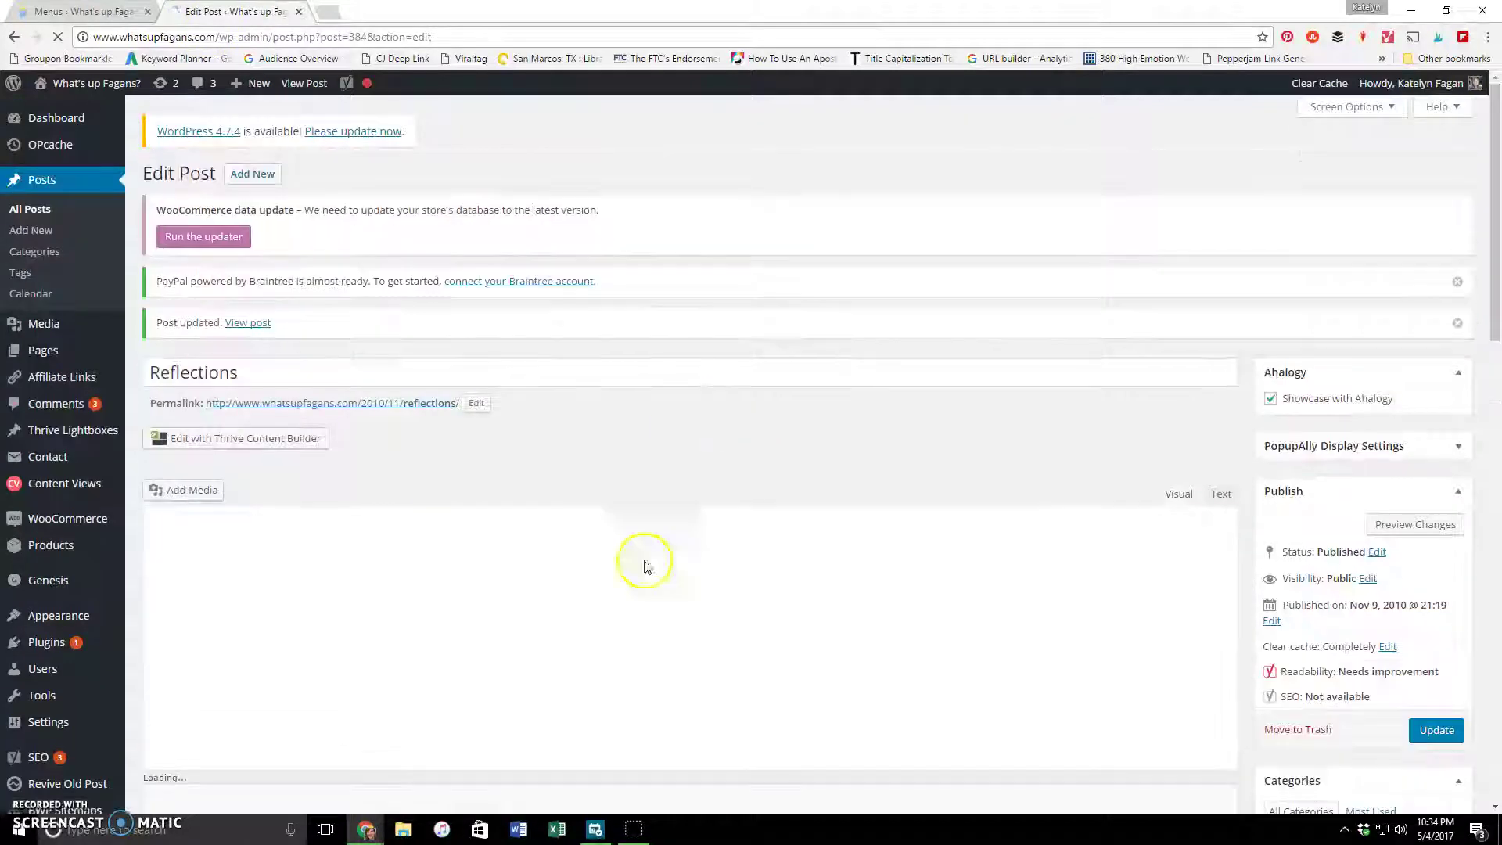
# Save the Reflections post changes and reload its edit page.
pyautogui.hotkey('ctrl', 'shift', 'Tab')
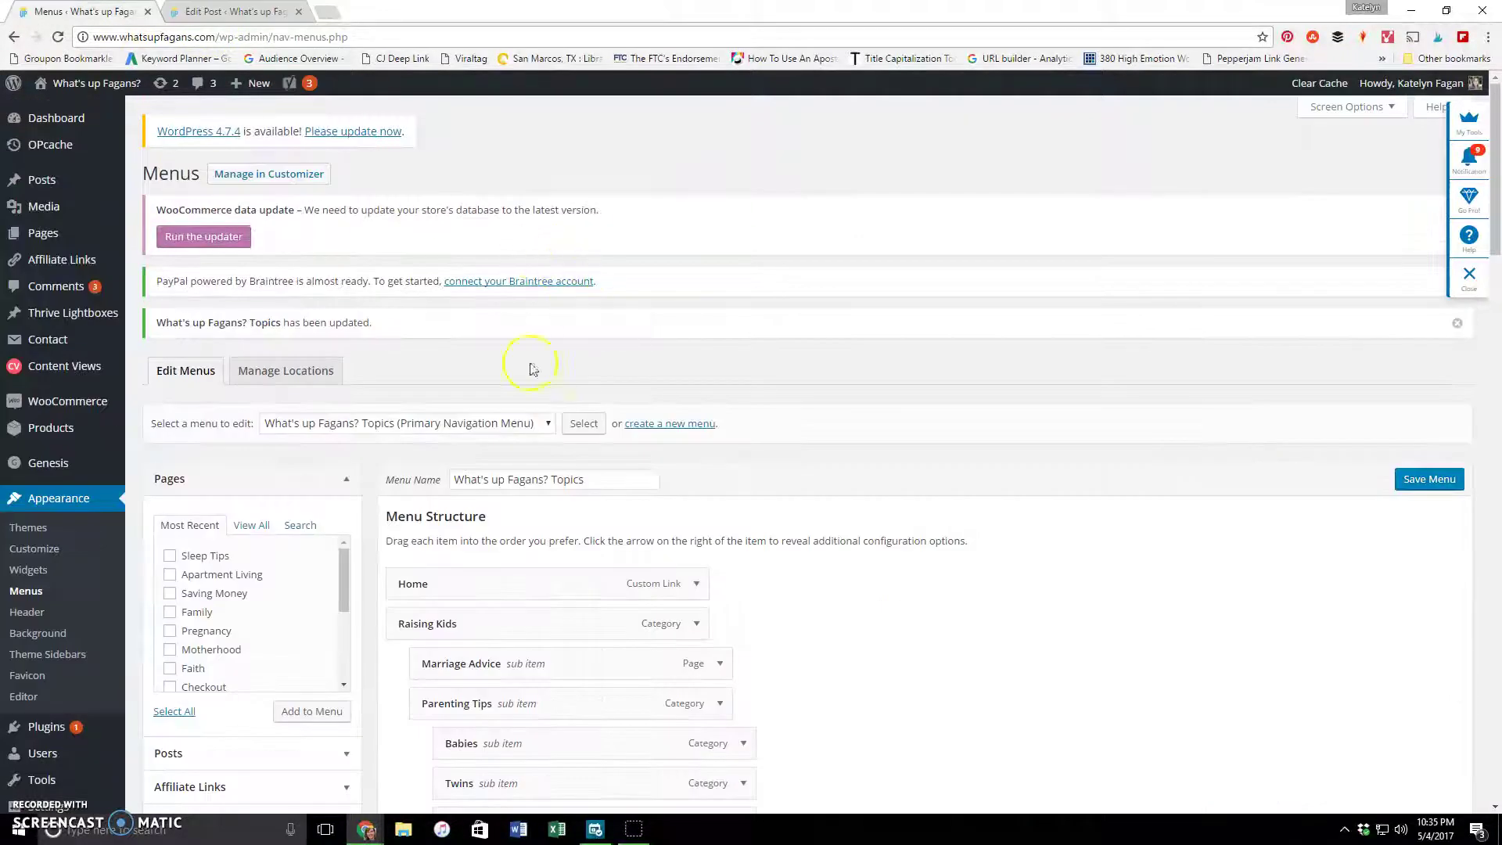
pyautogui.hotkey('ctrl', 'Tab')
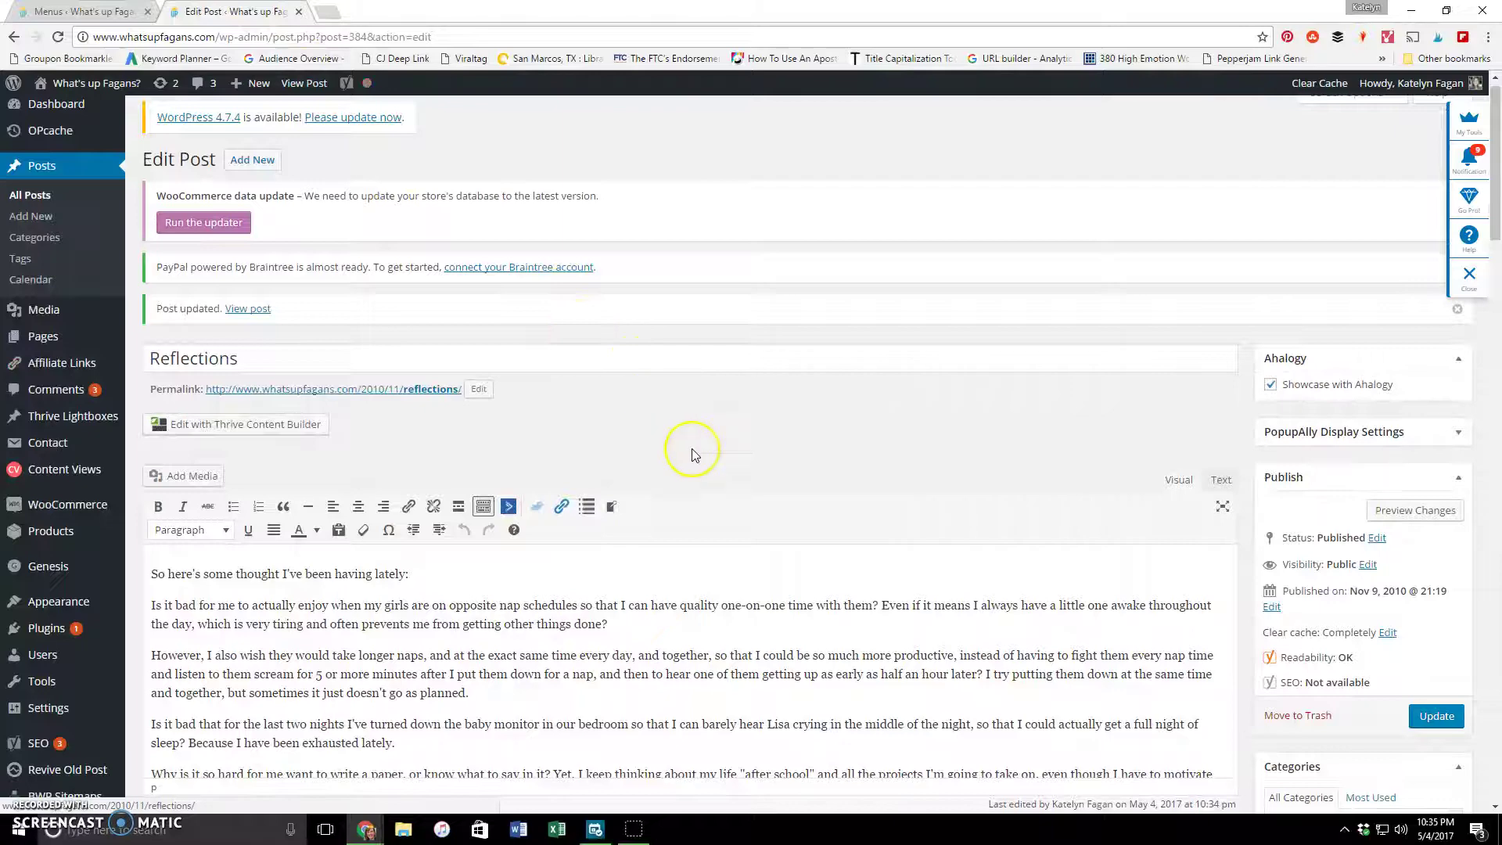
pyautogui.scroll(-3, 686, 445)
pyautogui.scroll(-8, 693, 449)
pyautogui.press('Home')
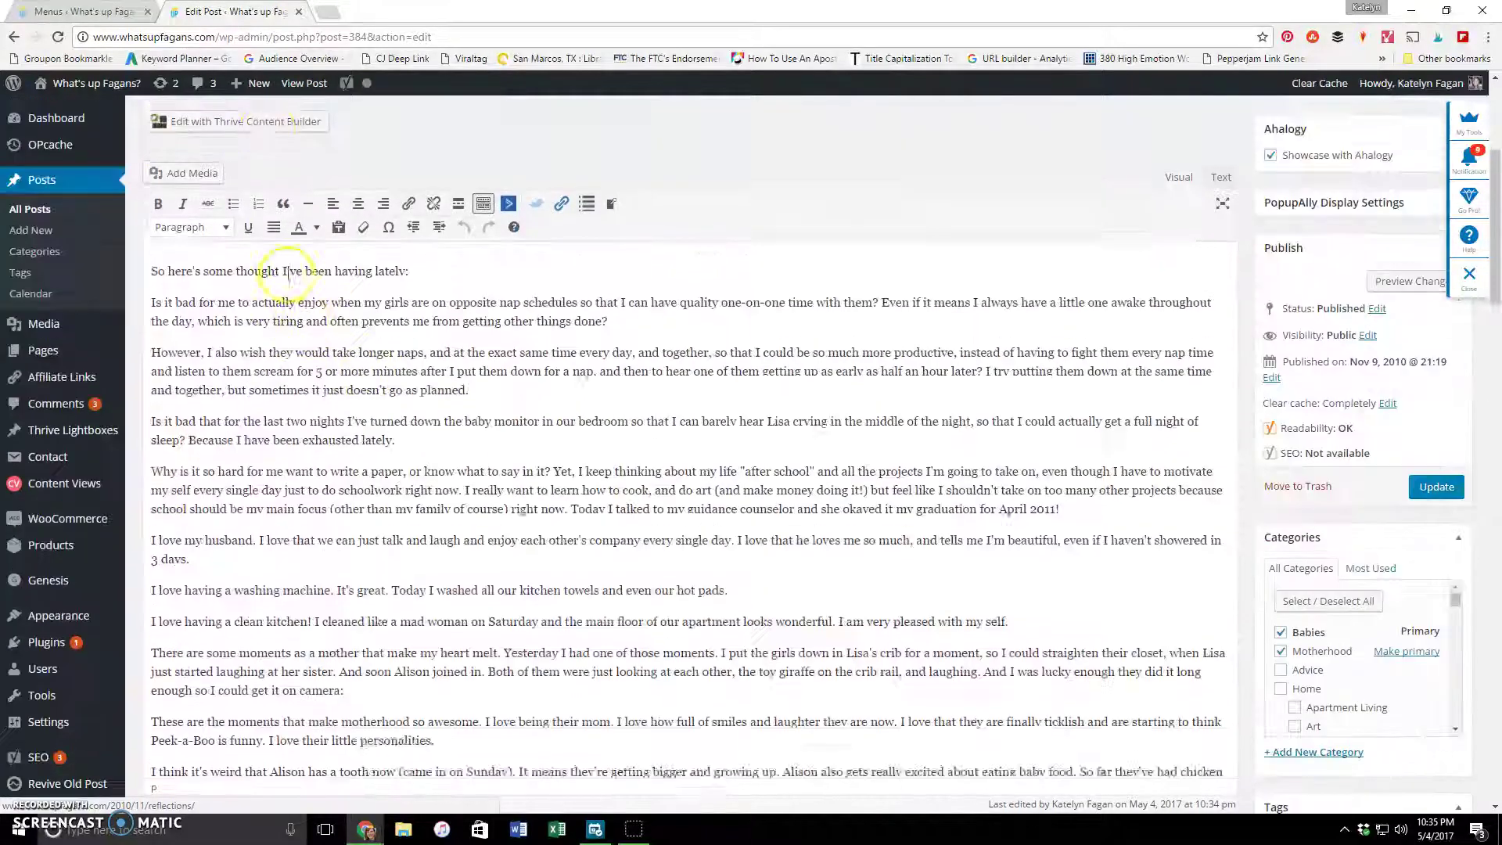
pyautogui.click(76, 102)
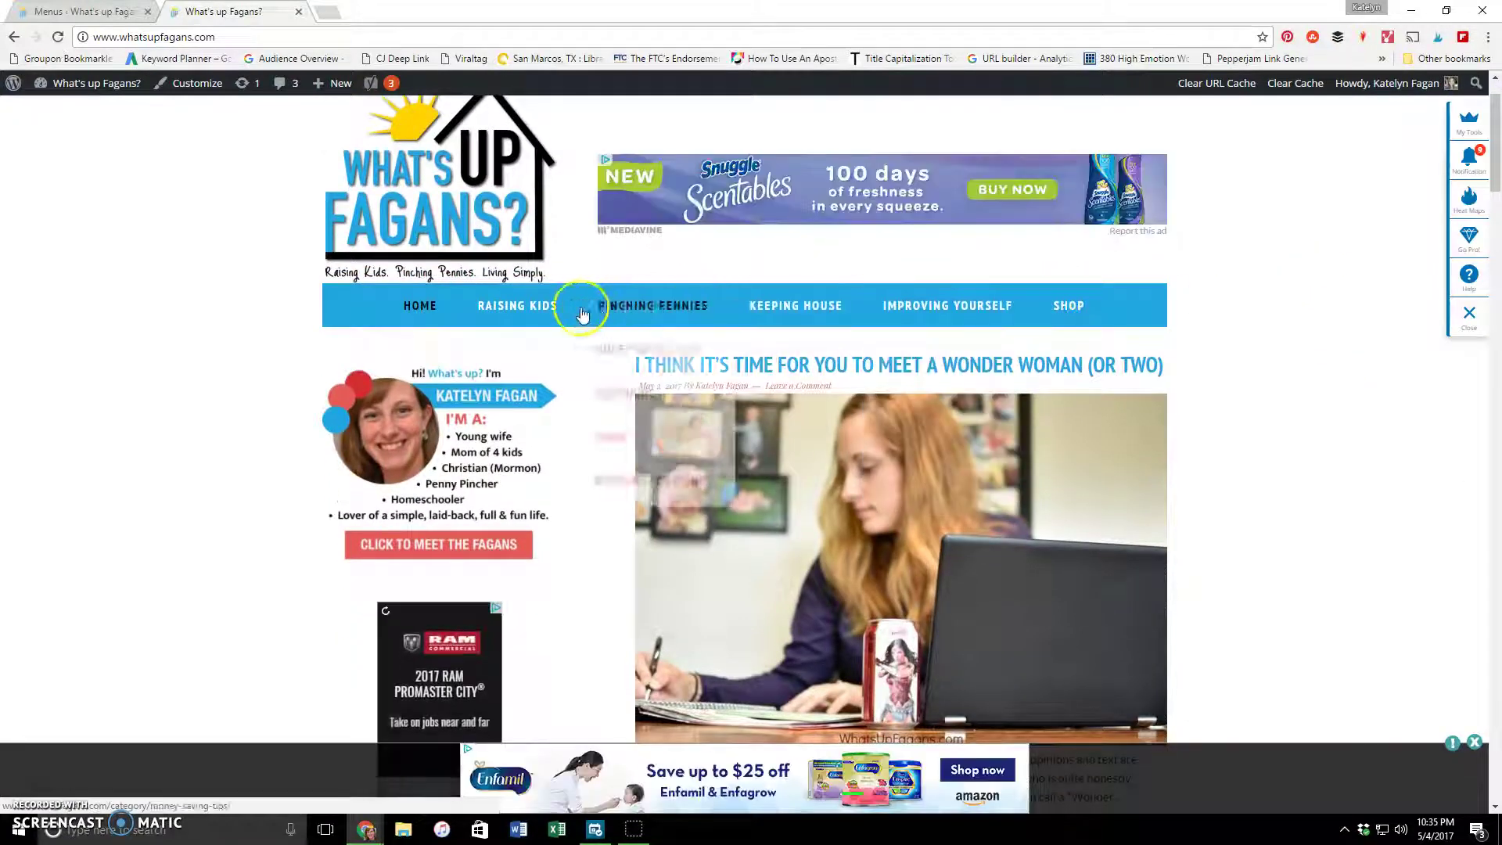
# Check the dropdowns of Raising Kids, Pinching Pennies, Keeping House and Improving Yourself on the live homepage.
pyautogui.moveTo(842, 308)
pyautogui.moveTo(954, 304)
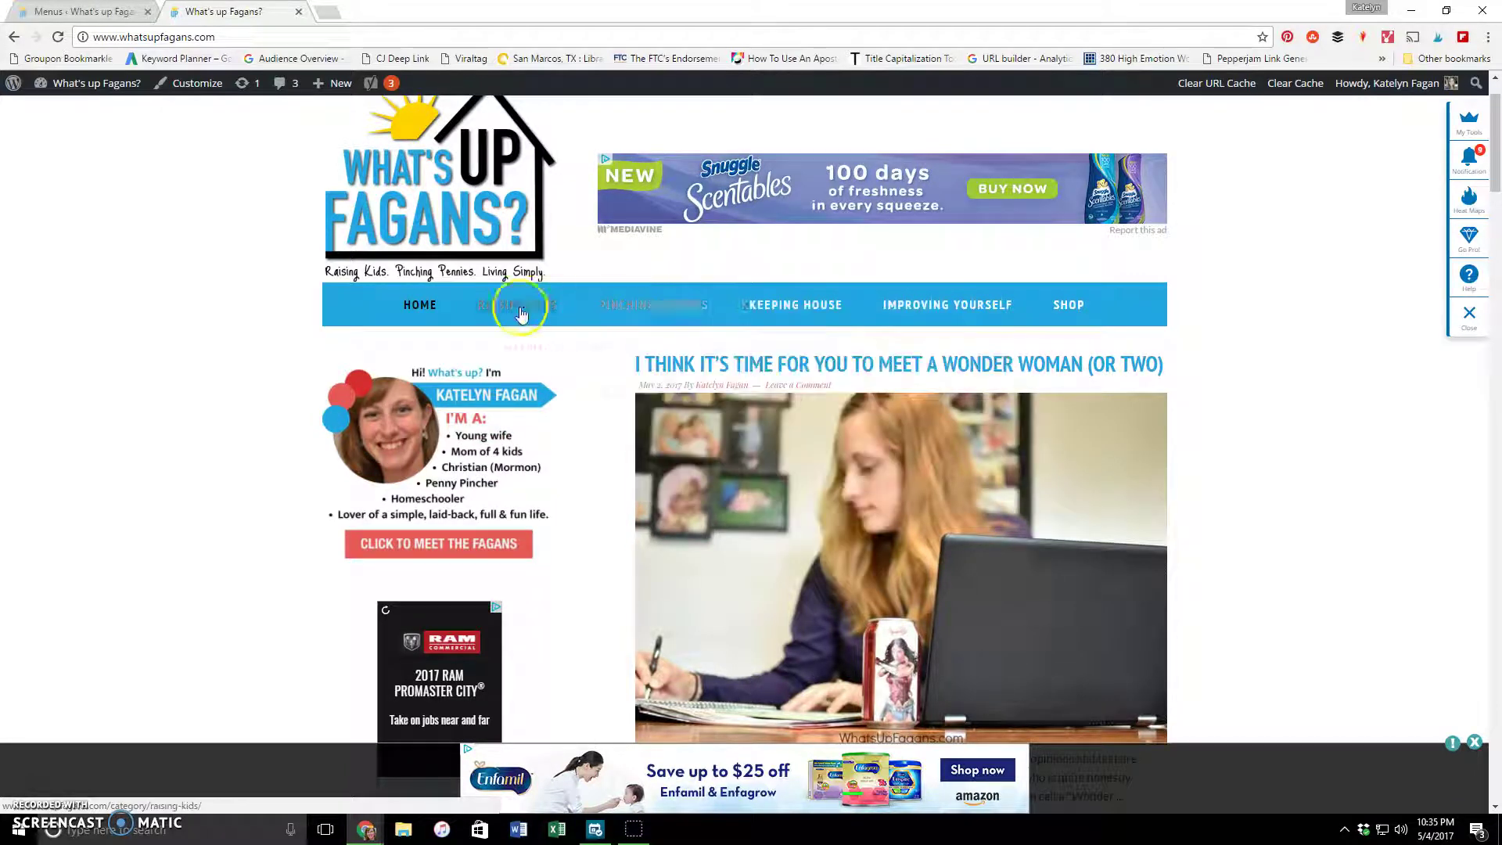
pyautogui.moveTo(501, 309)
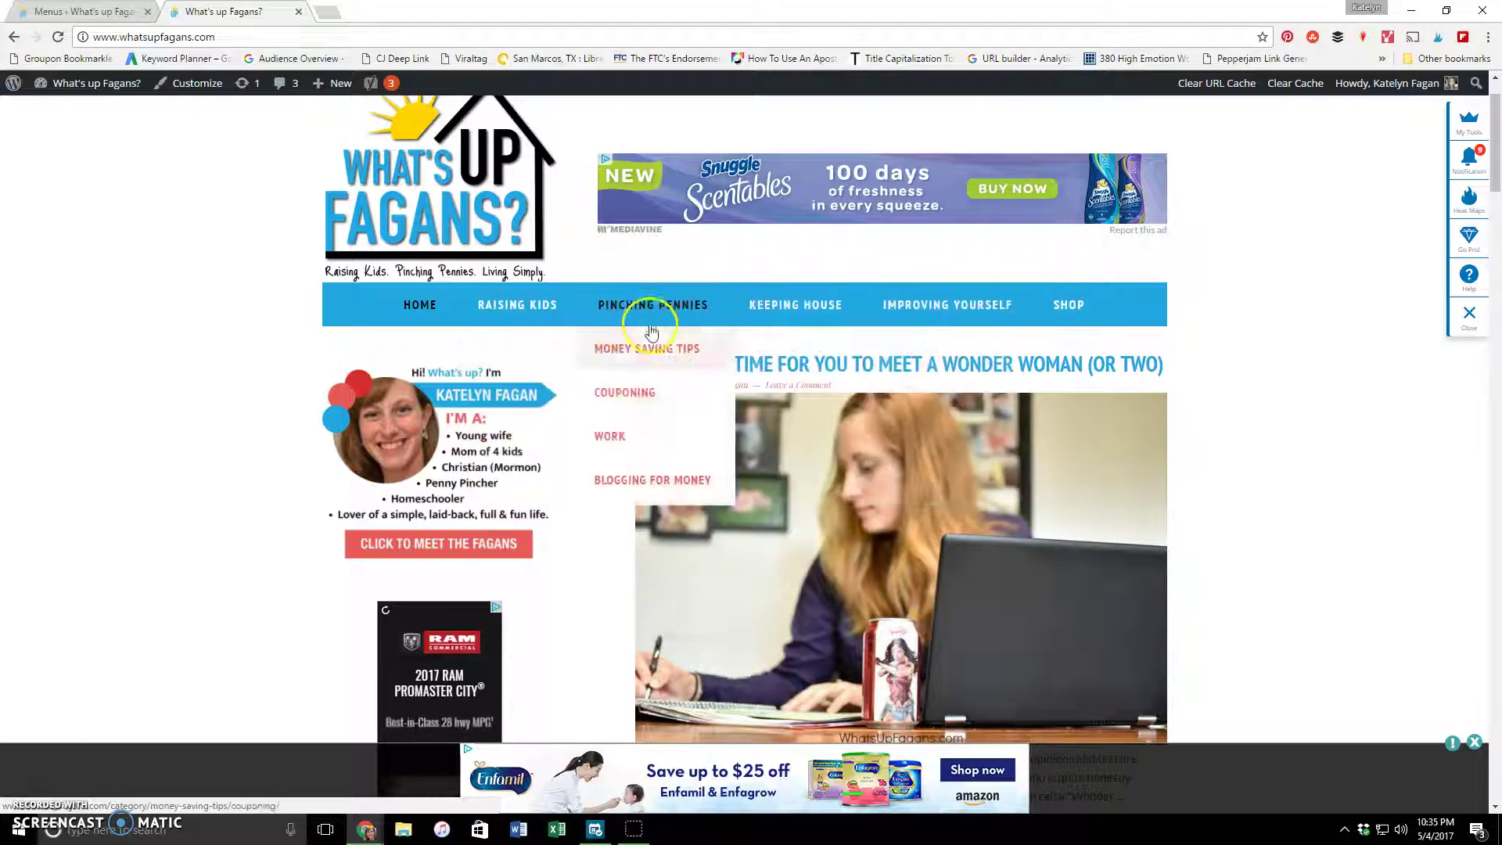
pyautogui.moveTo(780, 305)
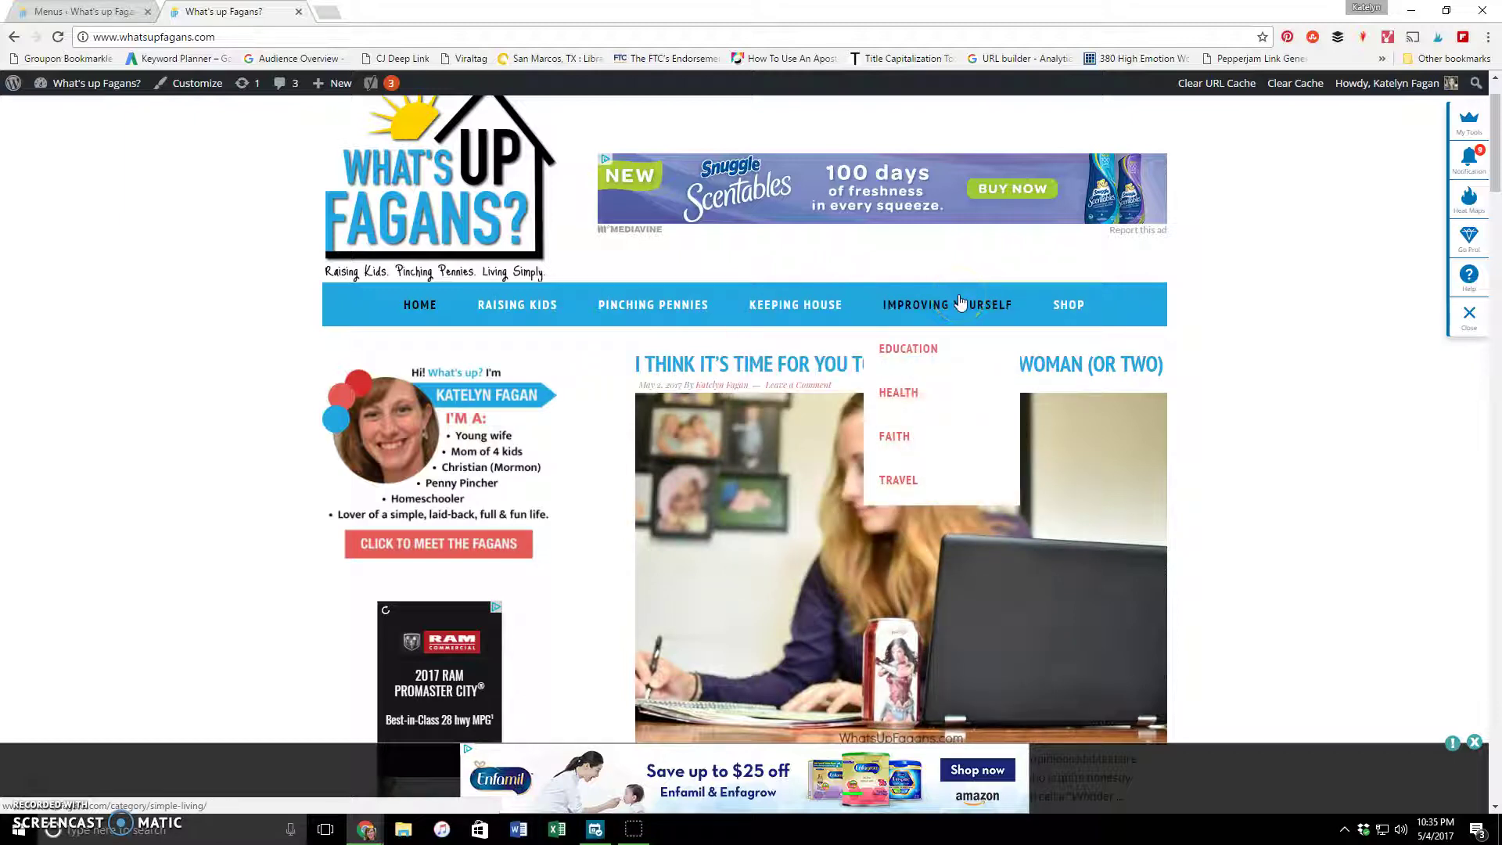
pyautogui.click(1072, 303)
pyautogui.scroll(-15, 1228, 324)
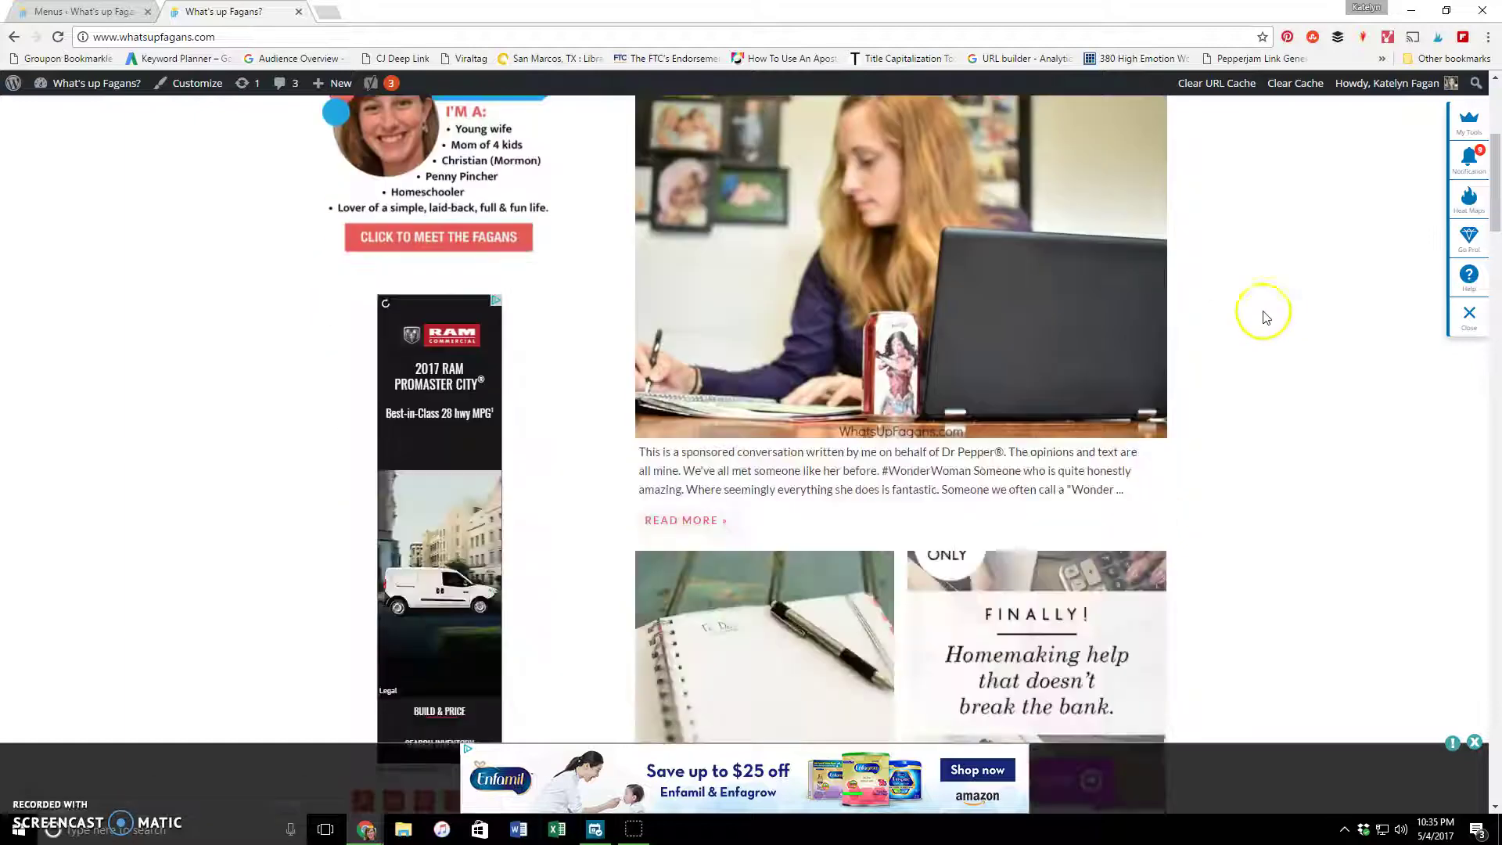
pyautogui.scroll(15, 1203, 338)
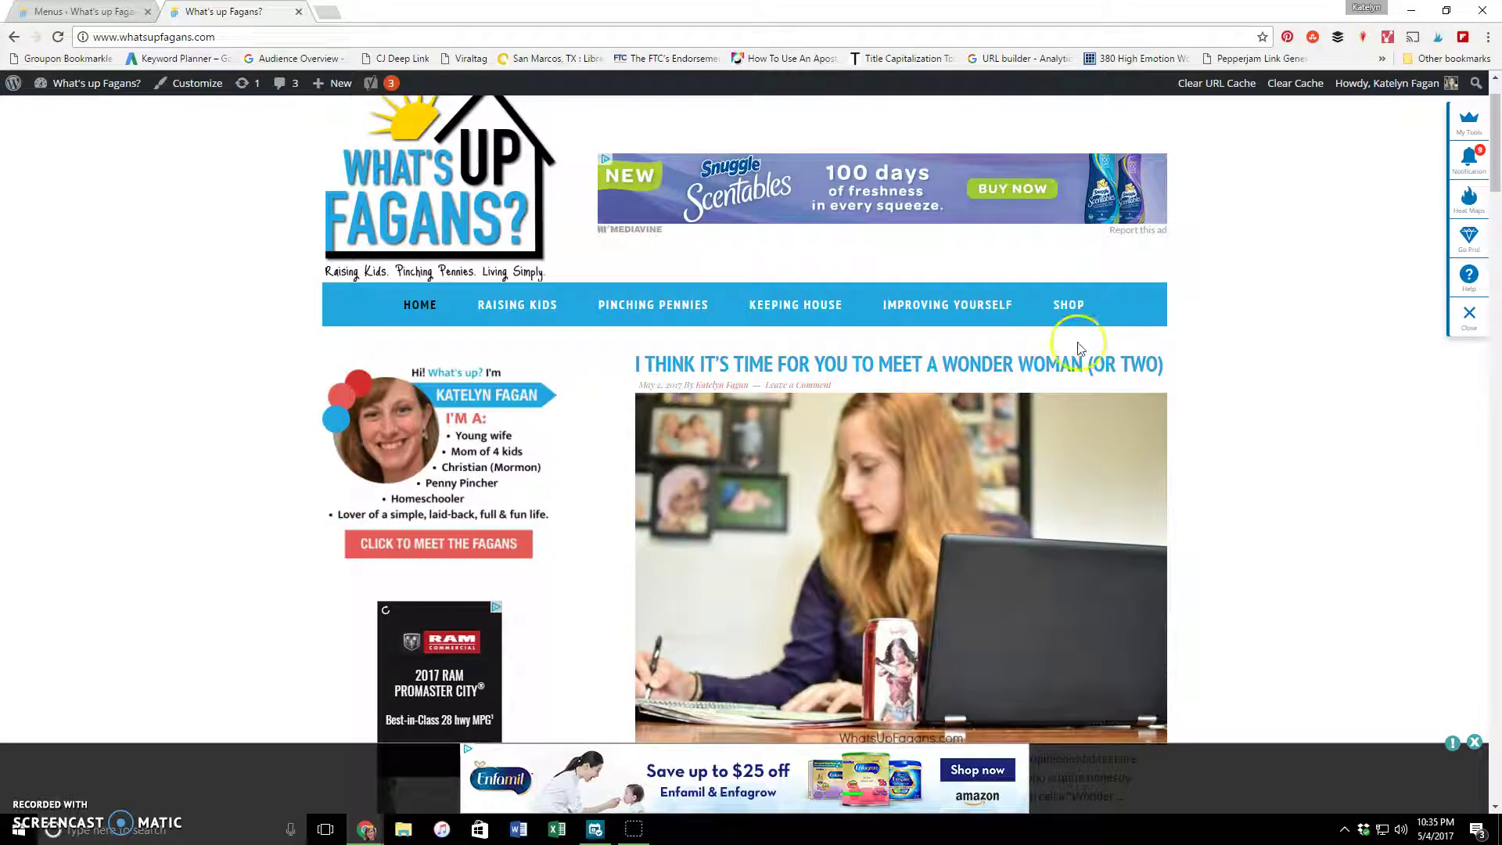
pyautogui.scroll(1, 704, 435)
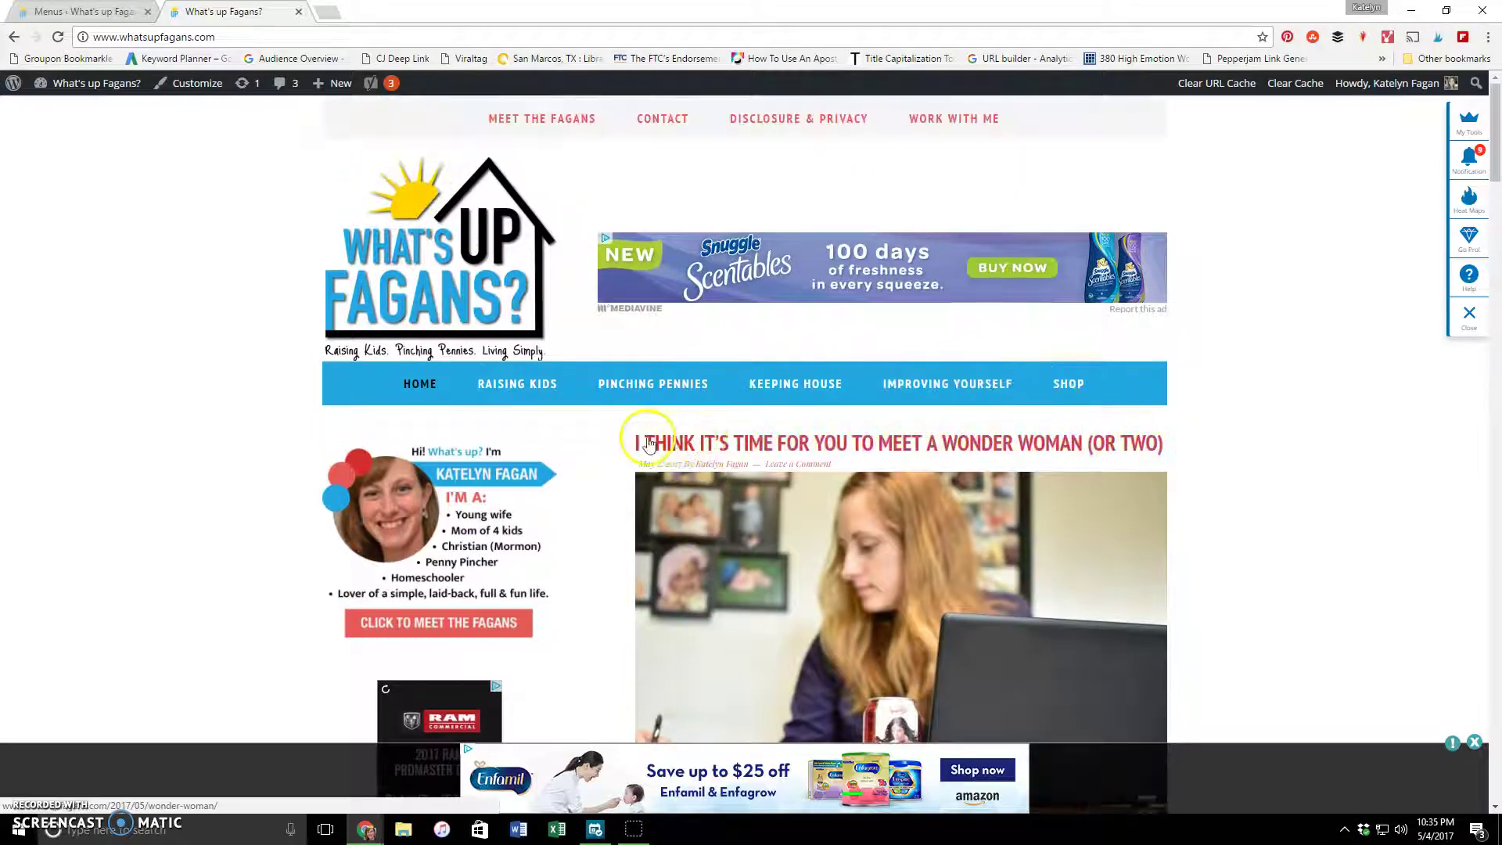